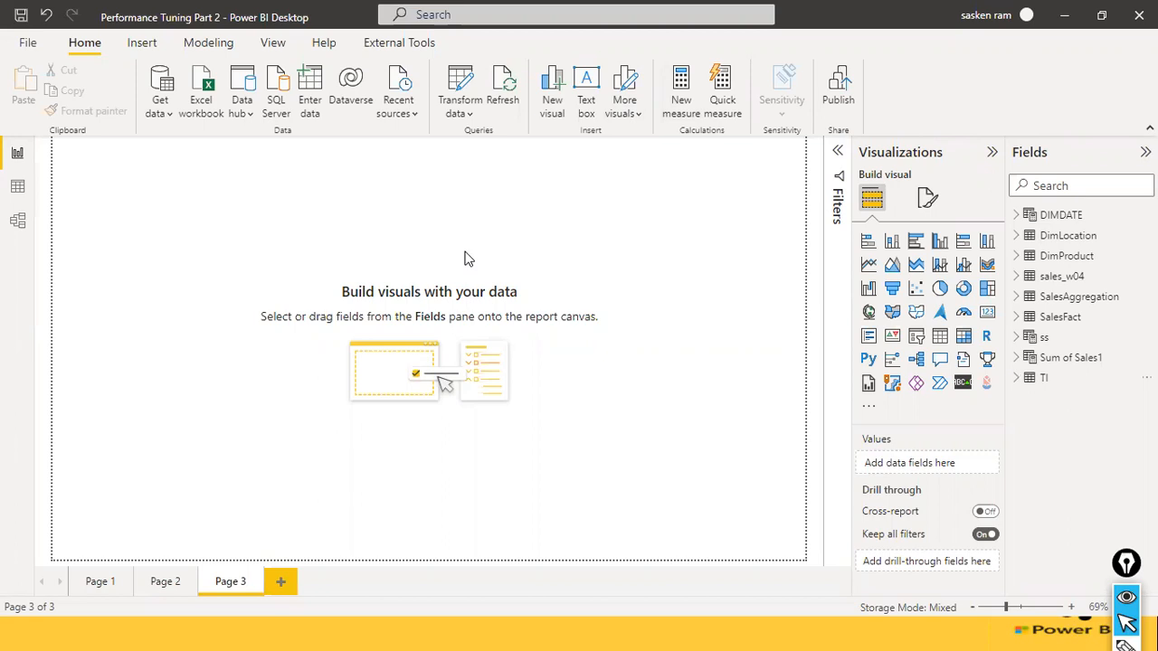
Step: Search the fields for "total sales", inspect the formula of DimLocation's Total Sales measure, and clear the search
left_click(1081, 188)
type("total ")
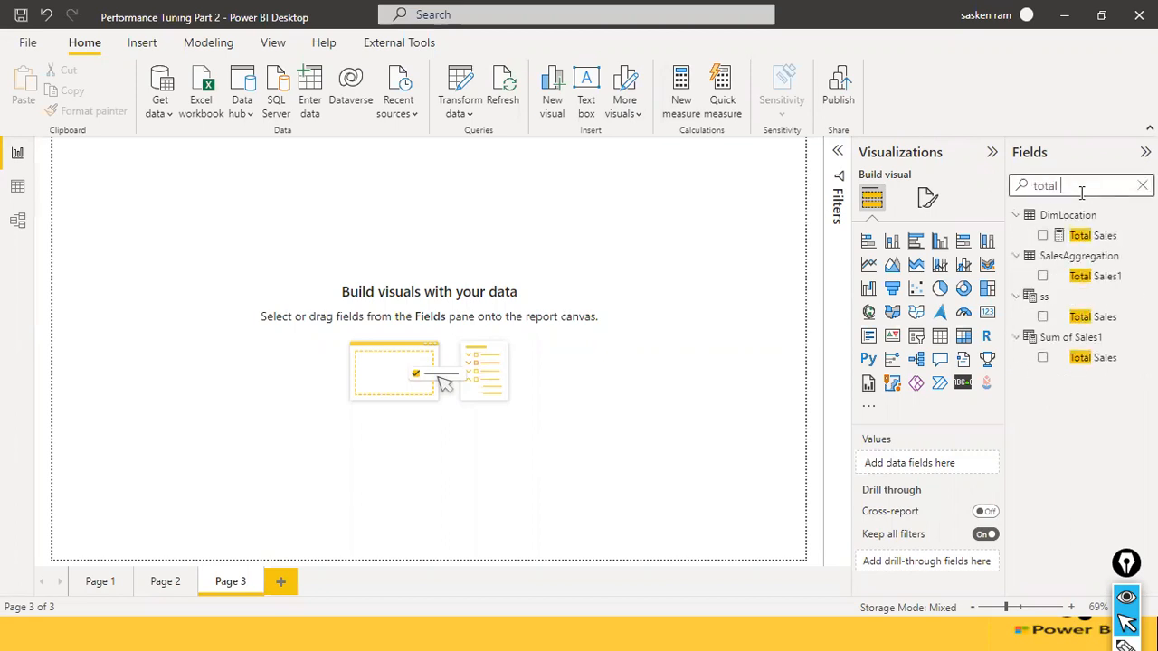
type("sales")
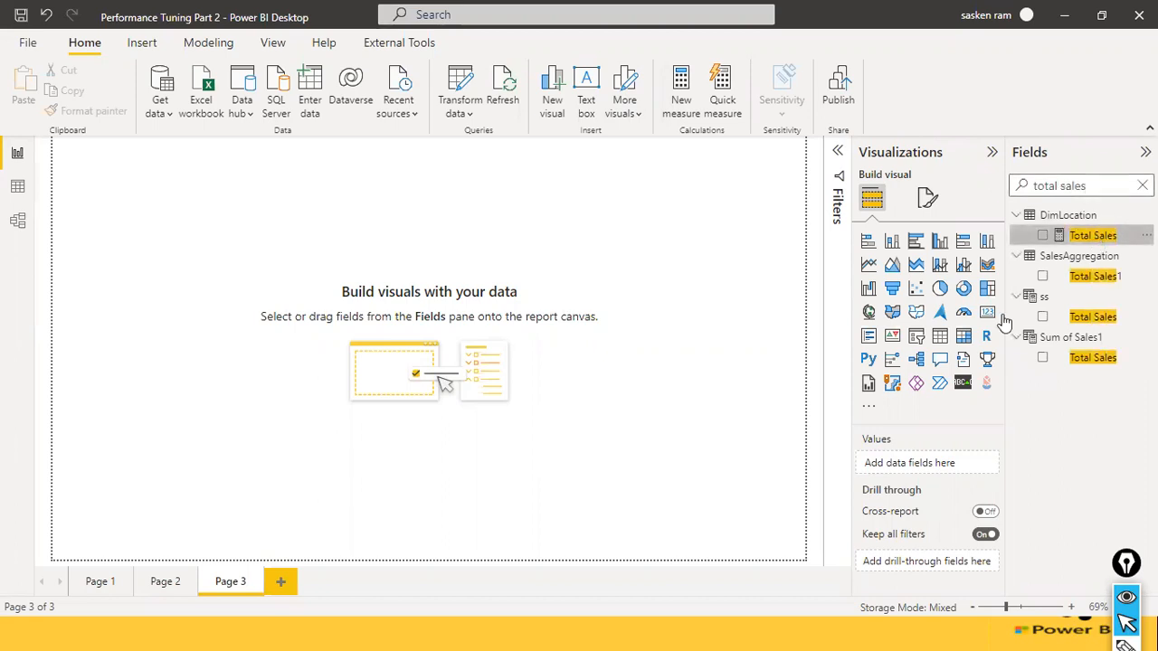
left_click(1092, 237)
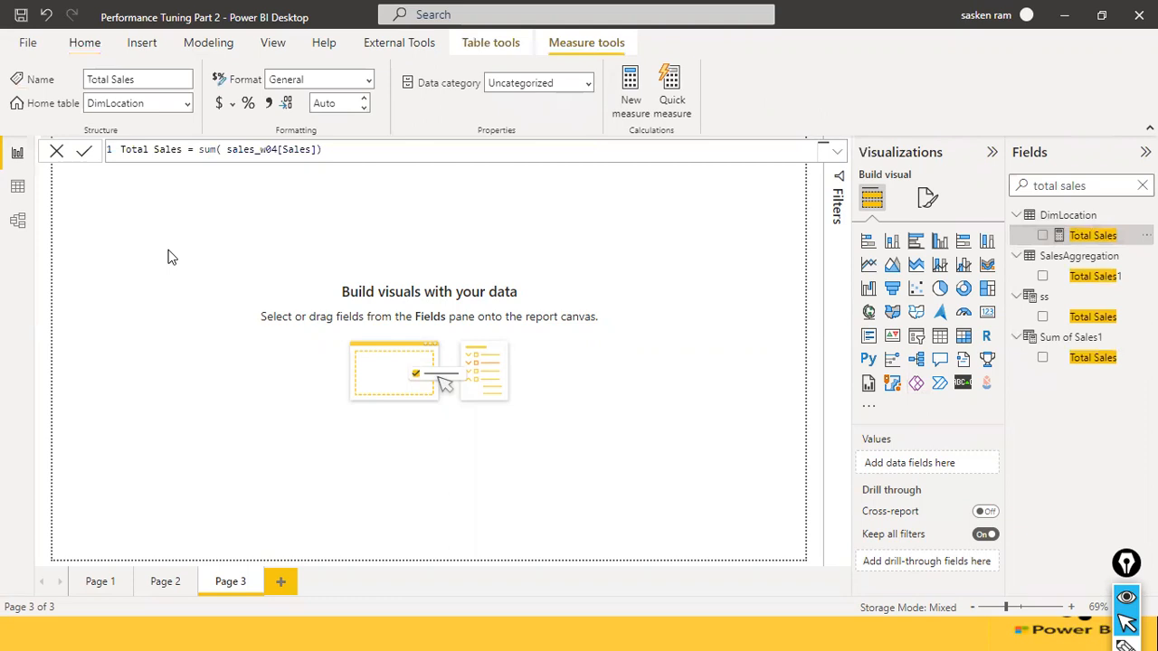
left_click(1140, 187)
Step: Create a new measure named Total Units and begin its formula with the SUM function
left_click(208, 42)
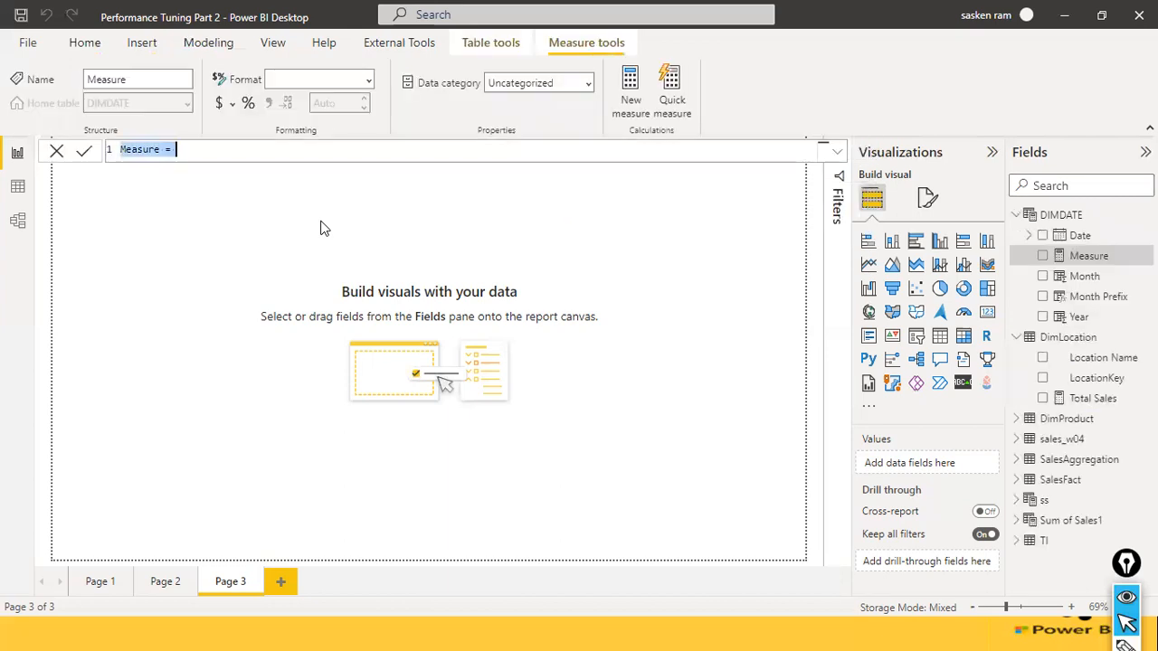
key("BackSpace")
type("Tta")
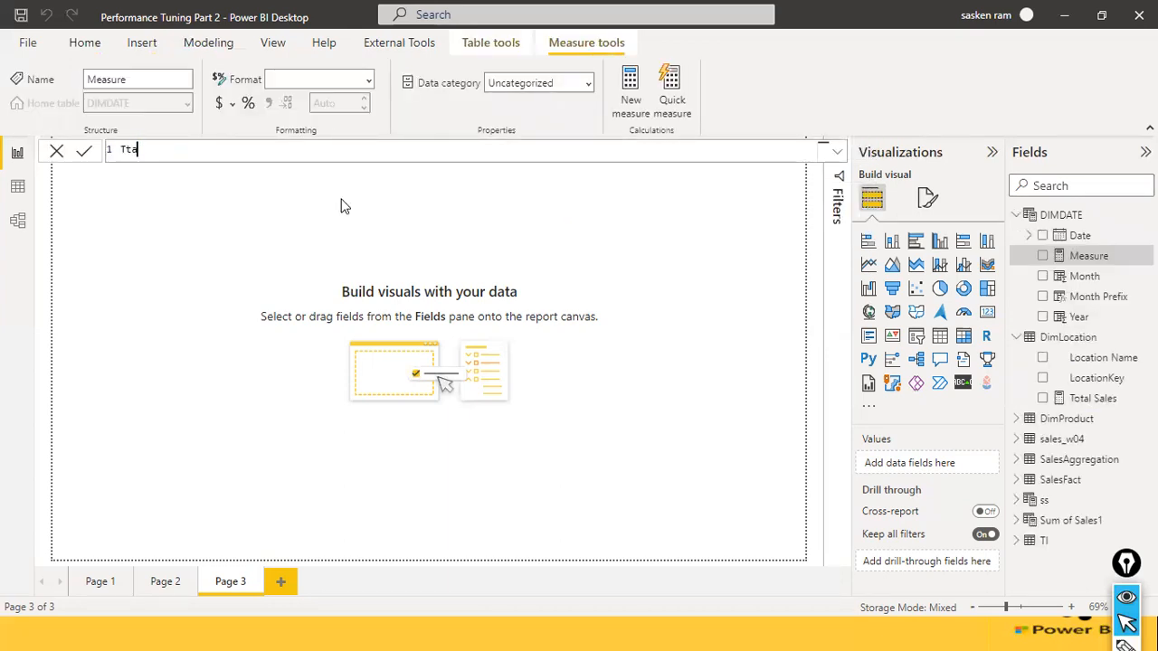
type("ta")
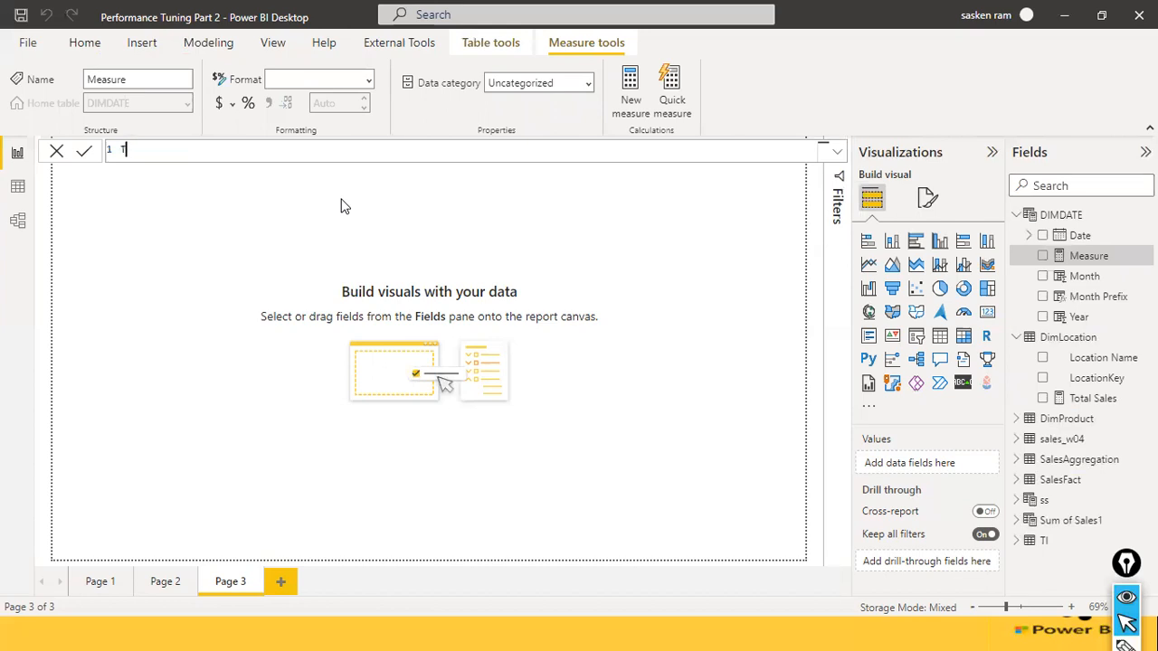
type("al Units = sum(")
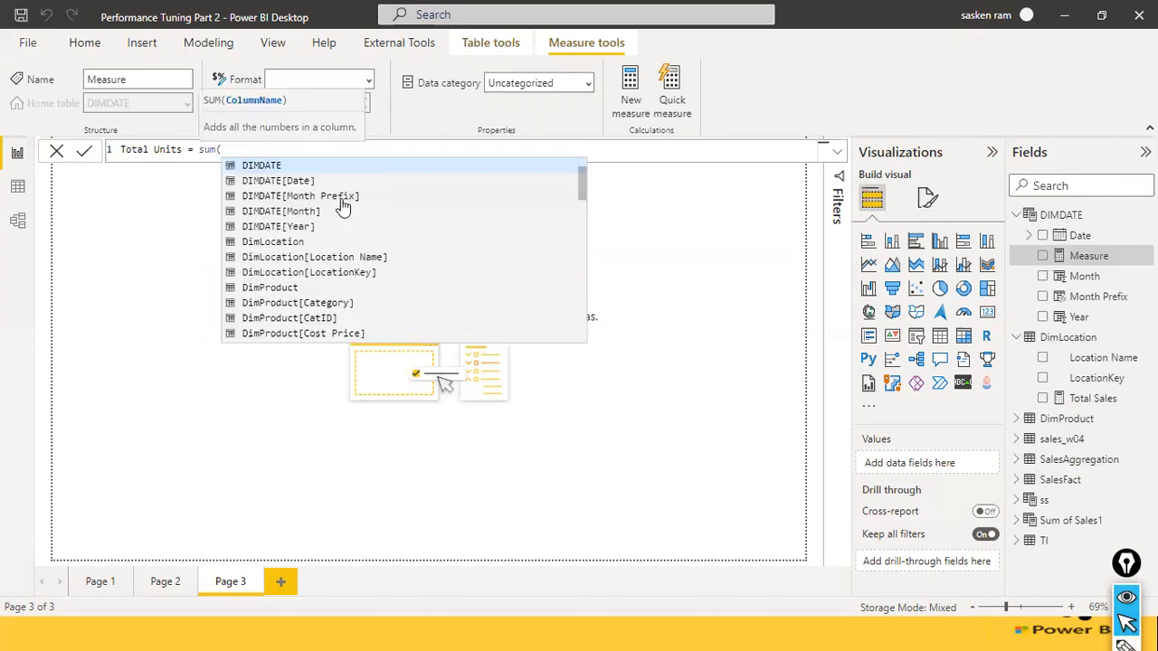
Step: Complete the Total Units measure by summing the sales_w04[Quantity] column, and commit the formula
type(" sal")
key("BackSpace")
key("BackSpace")
type("q")
key("BackSpace")
type("ales_")
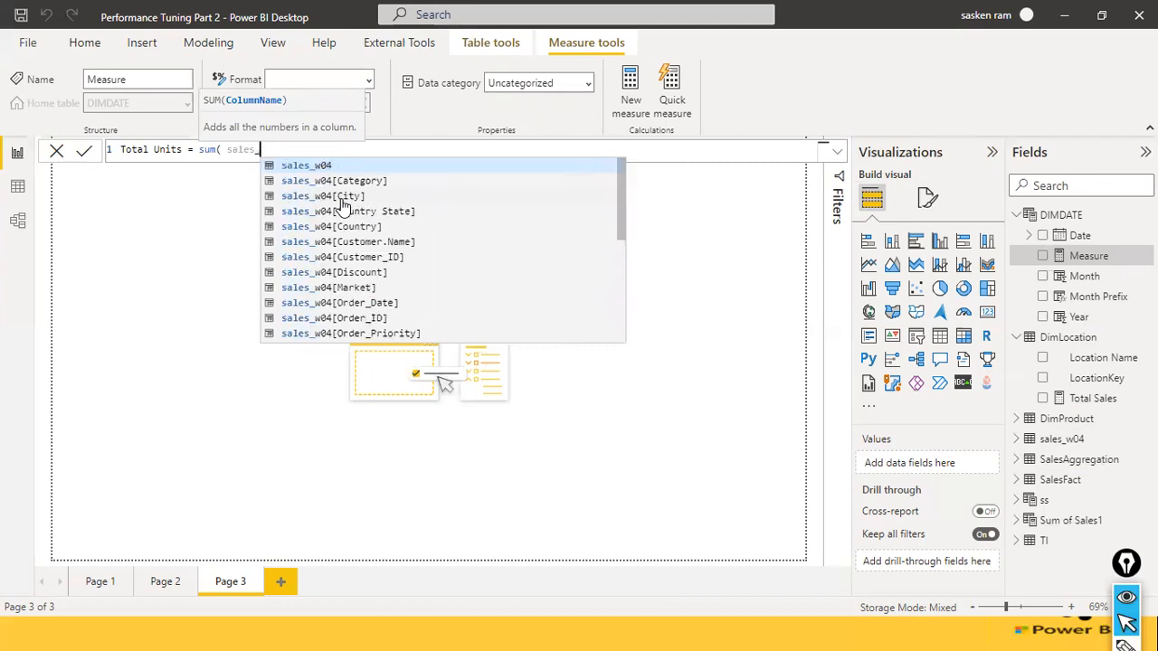
key("Down")
key("Down")
key("Down")
key("Down")
key("Down")
key("Down")
key("Down")
key("Down")
key("Down")
key("Down")
key("Down")
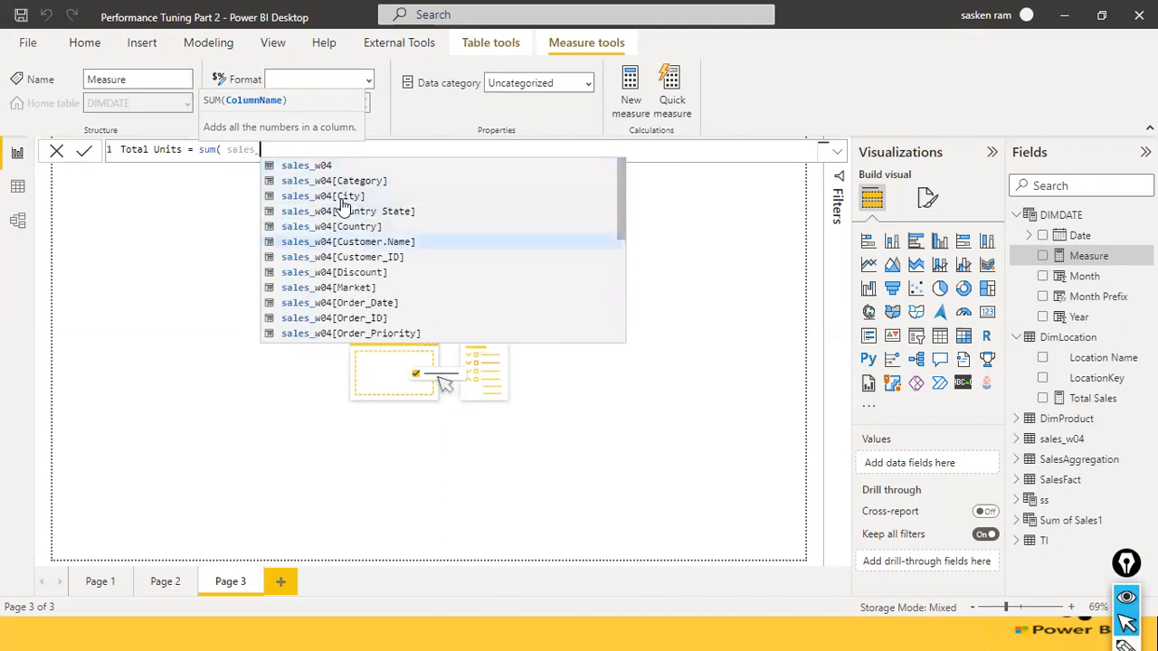
key("Down")
key("Down")
key("Down")
key("Down")
key("Down")
key("Down")
key("Down")
key("Up")
key("Up")
key("Up")
key("Down")
key("Tab")
type(")")
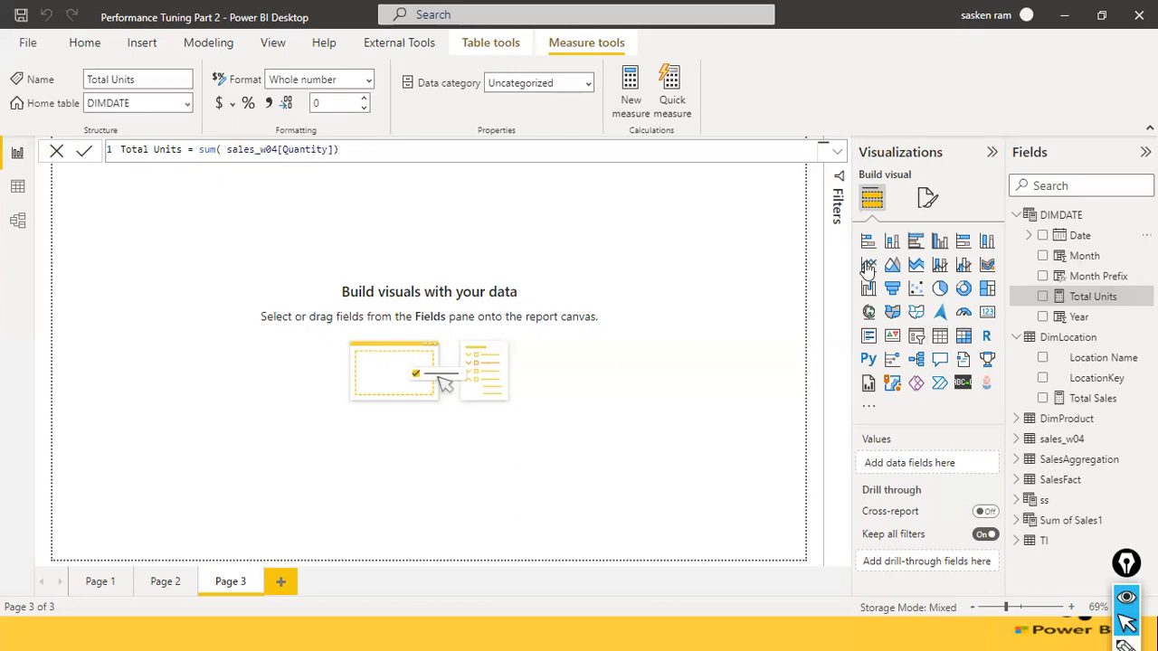
Step: Create a new measure named Total MTD and begin its formula with the TOTALMTD function
left_click(140, 46)
left_click(208, 43)
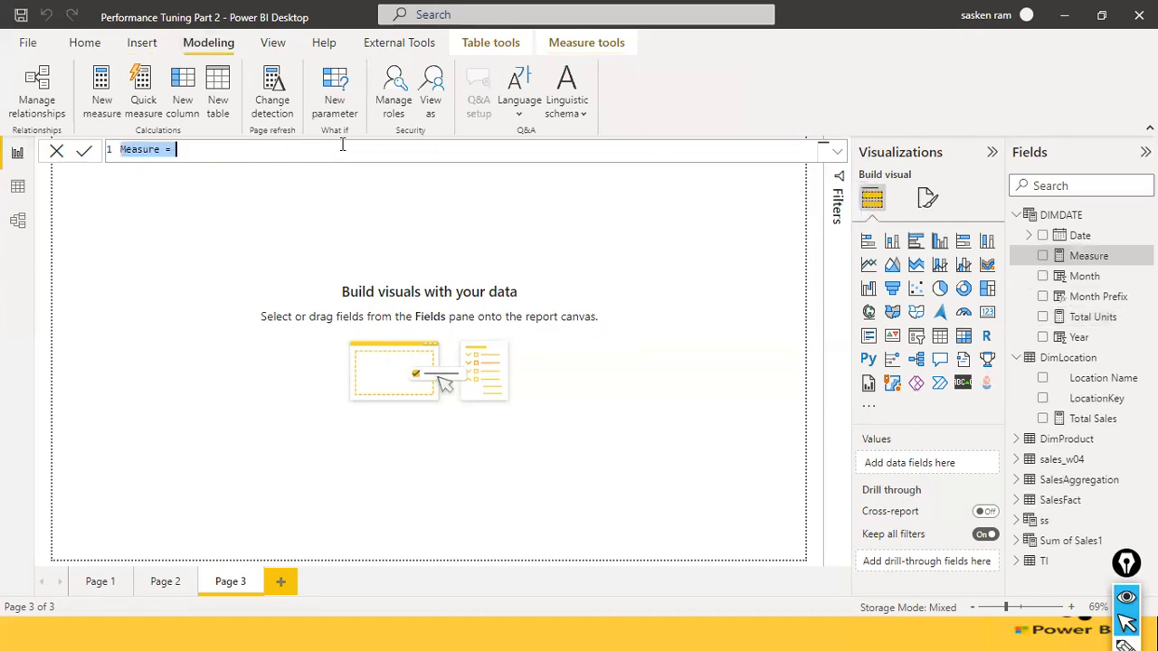
type("Total Mt")
key("BackSpace")
key("BackSpace")
key("BackSpace")
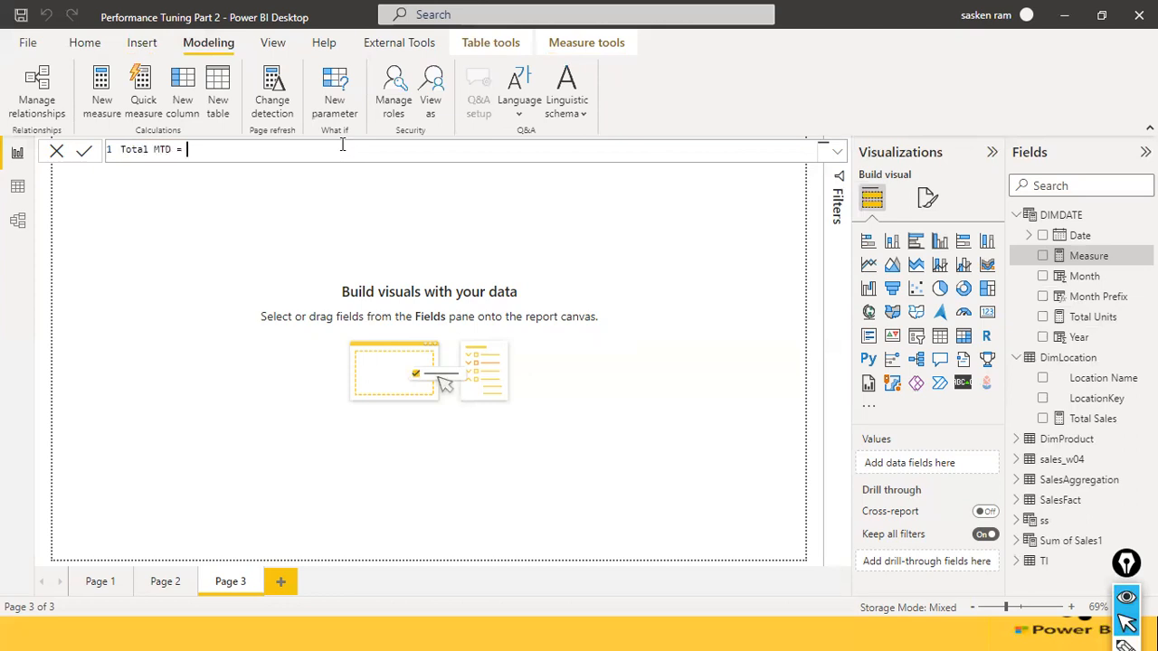
type("TD = TO")
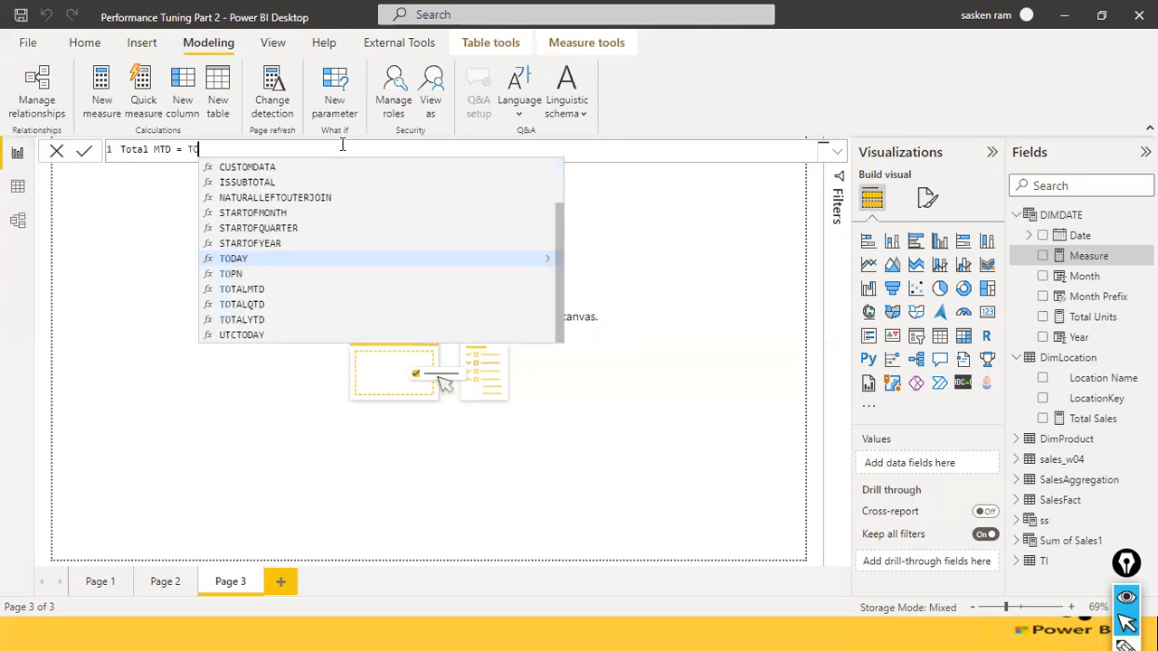
type("TALMTD(")
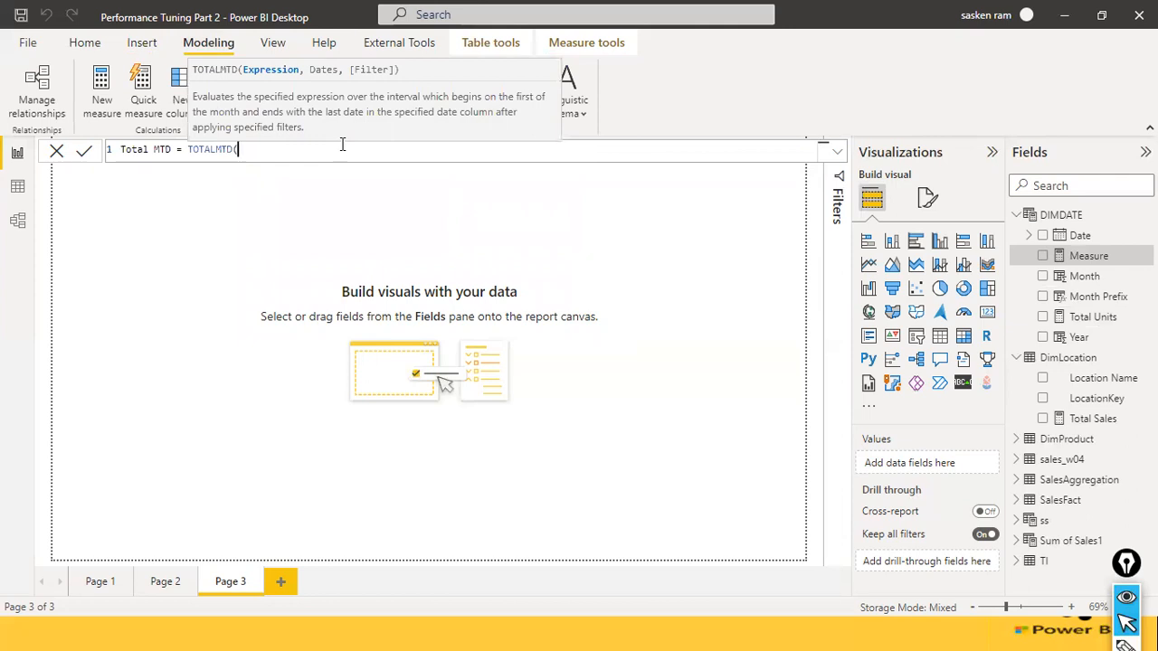
Step: Use the [Total Sales] measure as the expression argument of TOTALMTD
type("cal")
key("BackSpace")
key("BackSpace")
key("BackSpace")
type("sum")
key("BackSpace")
key("BackSpace")
key("BackSpace")
type("[")
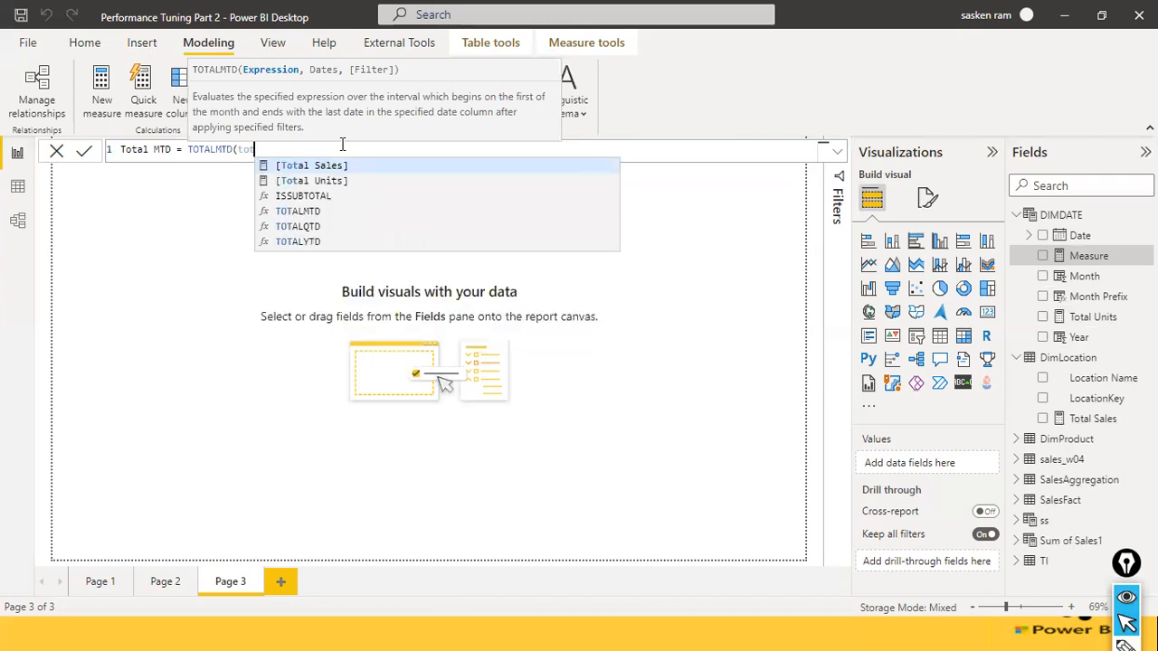
key("Tab")
type(", ")
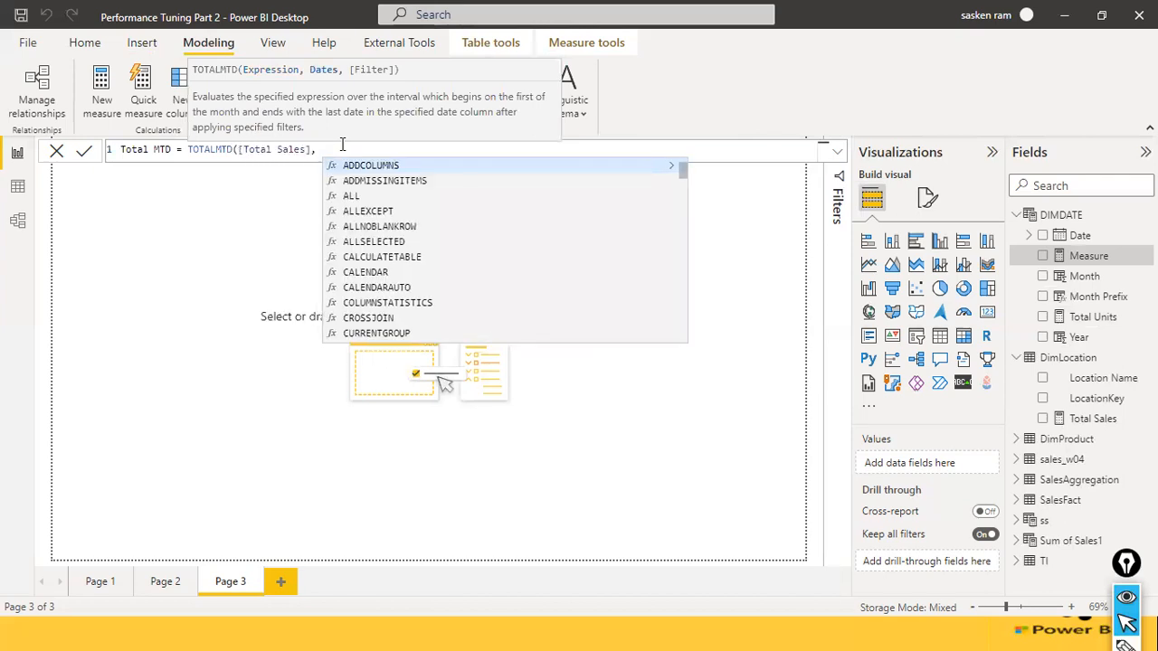
Step: Set DIMDATE[Date] as the dates argument of TOTALMTD and commit the Total MTD measure
type("dim")
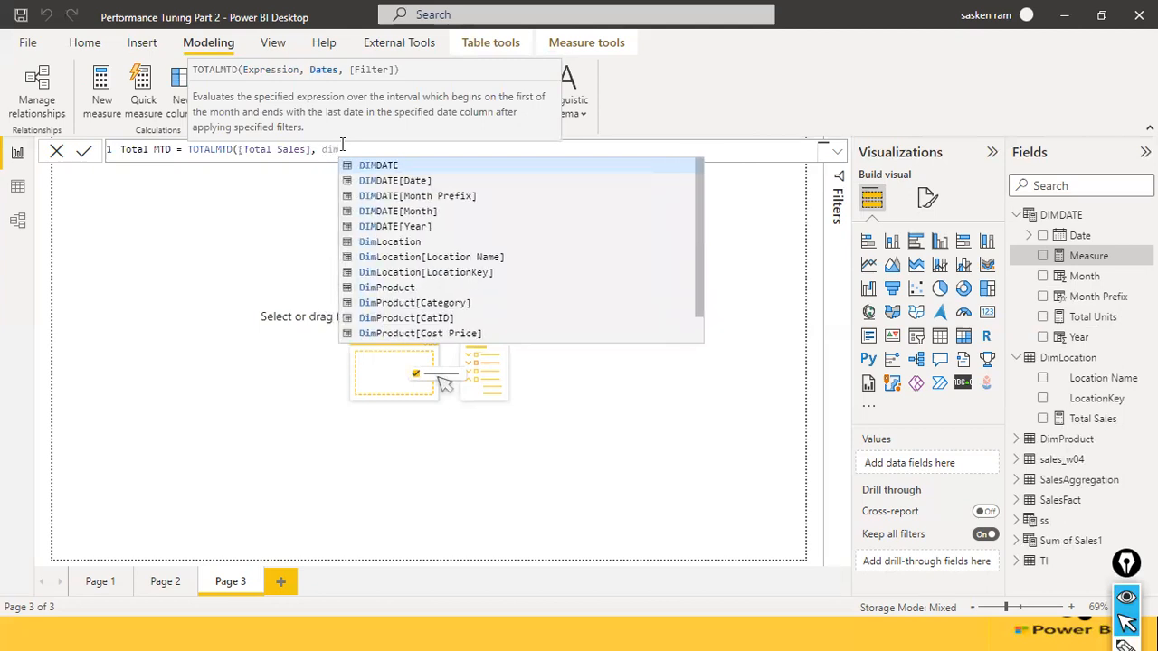
type("date")
key("Down")
key("Tab")
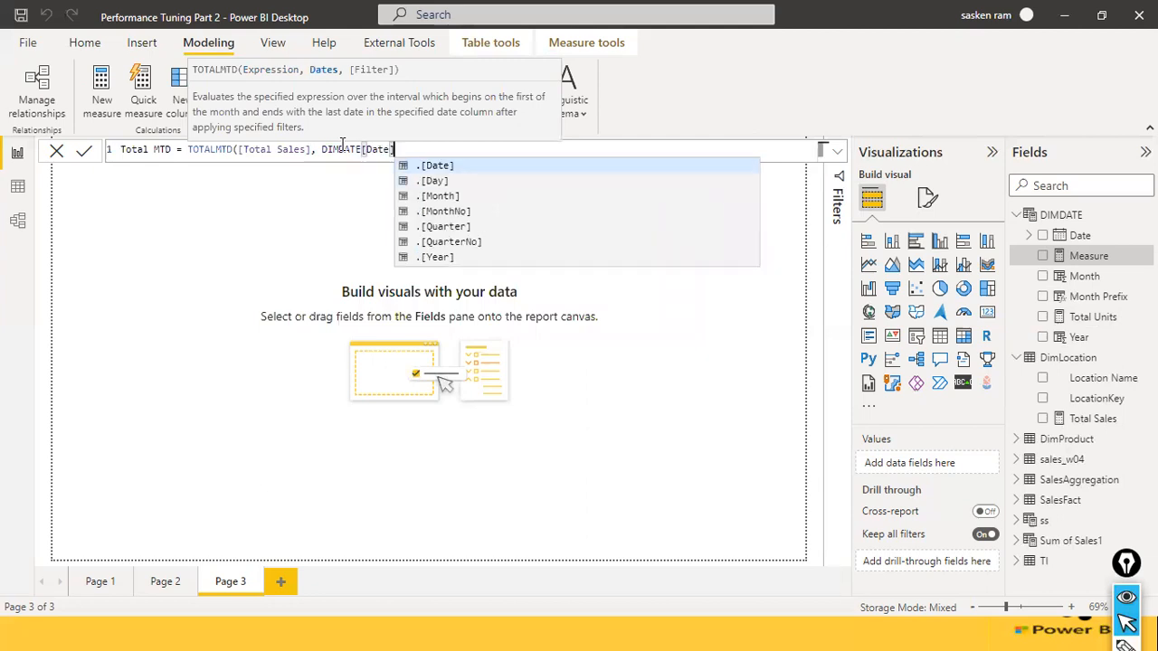
type(")")
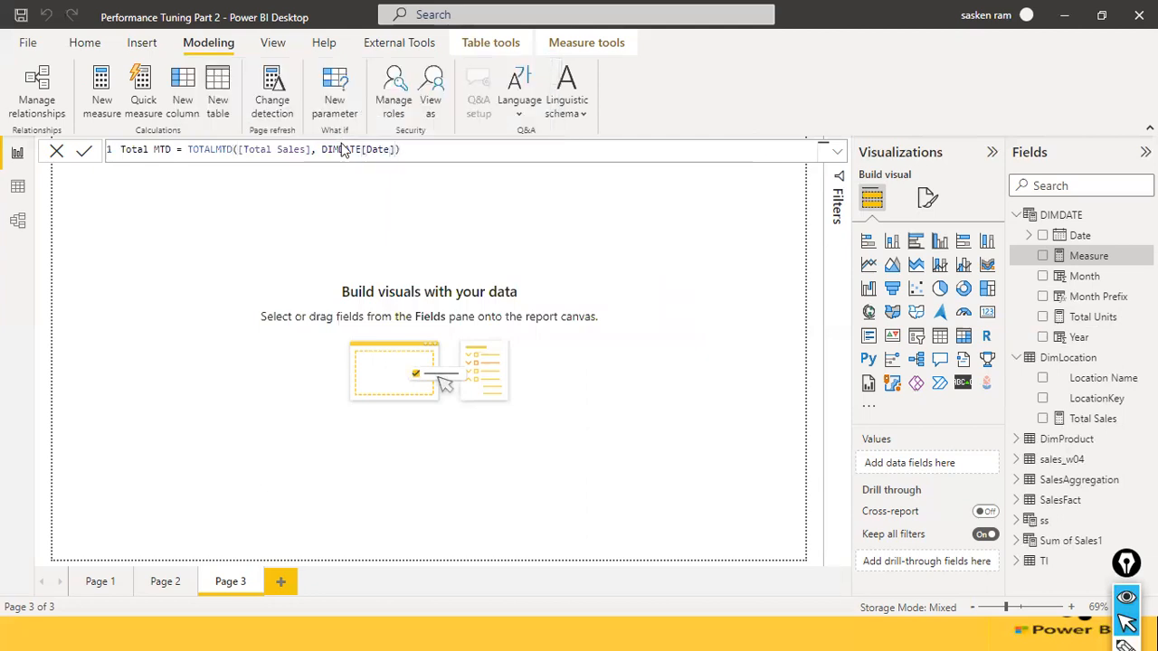
key("Return")
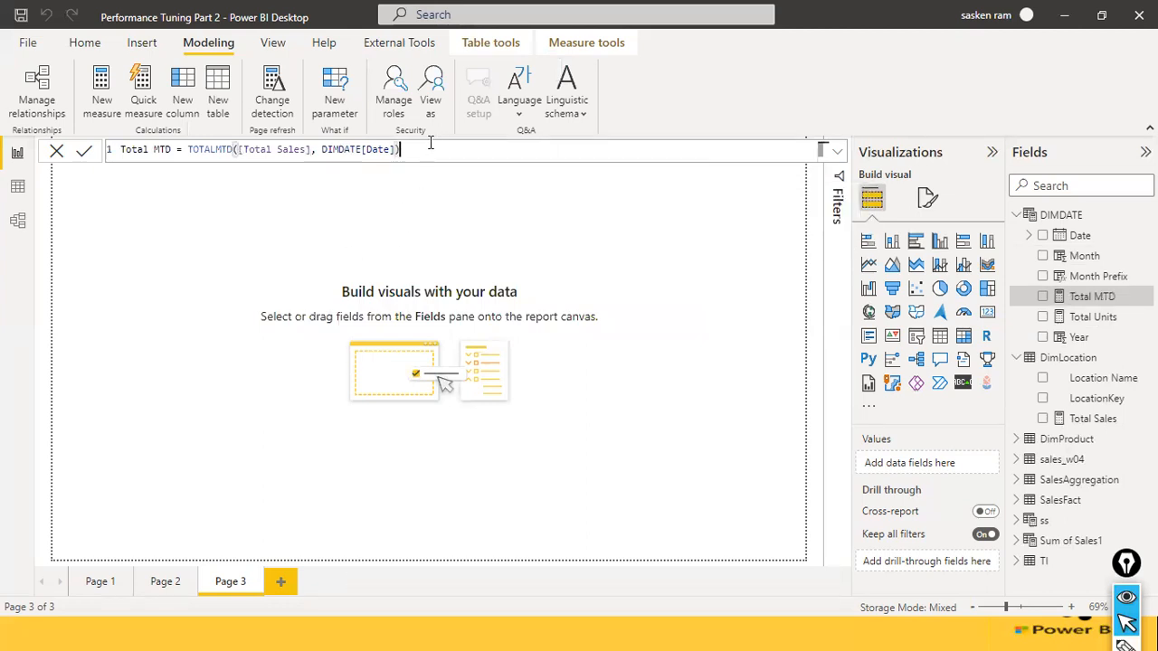
Step: Copy the whole Total MTD formula into a new measure and rename that measure Total QTD
key("ctrl+a")
key("ctrl+c")
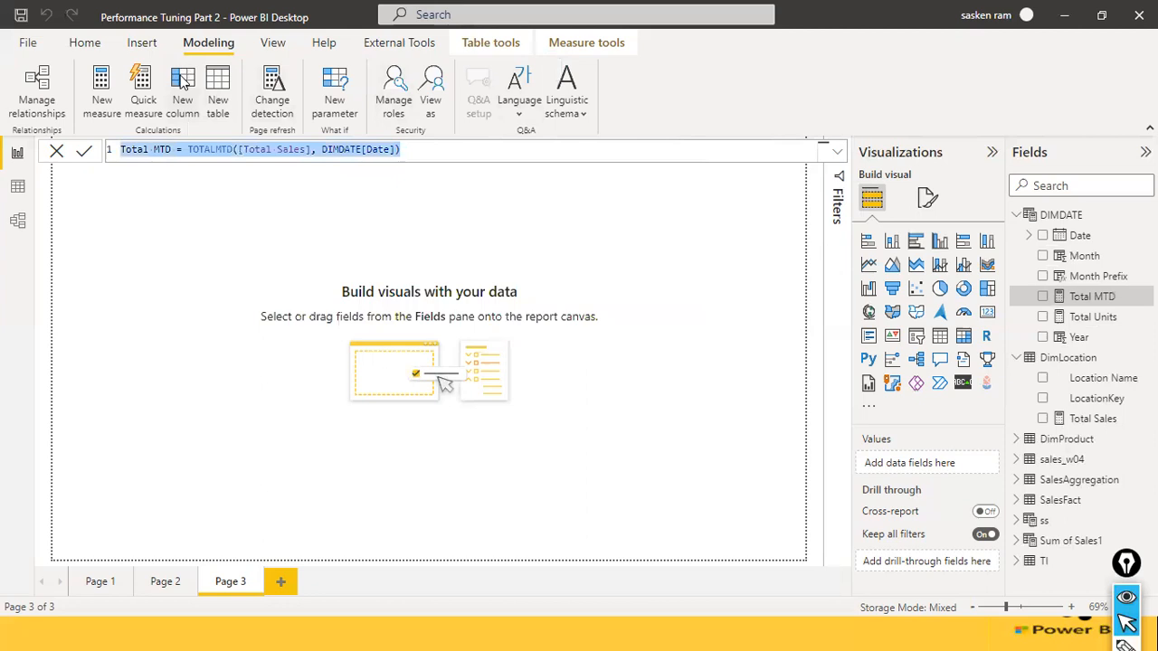
left_click(98, 93)
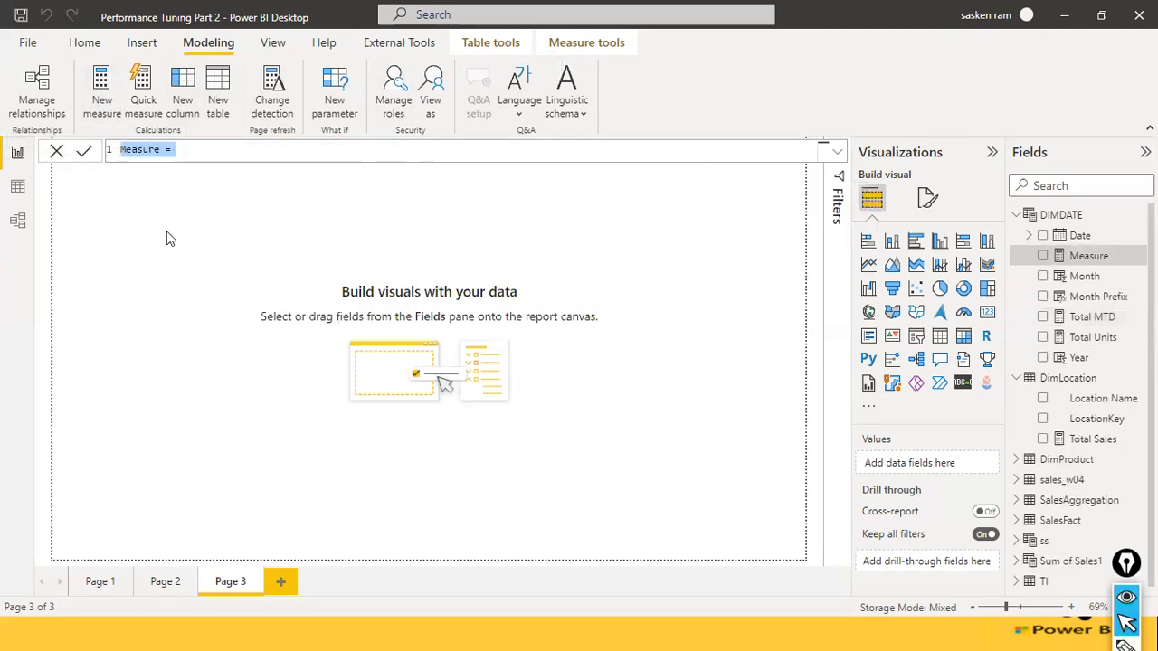
key("ctrl+v")
double_click(165, 150)
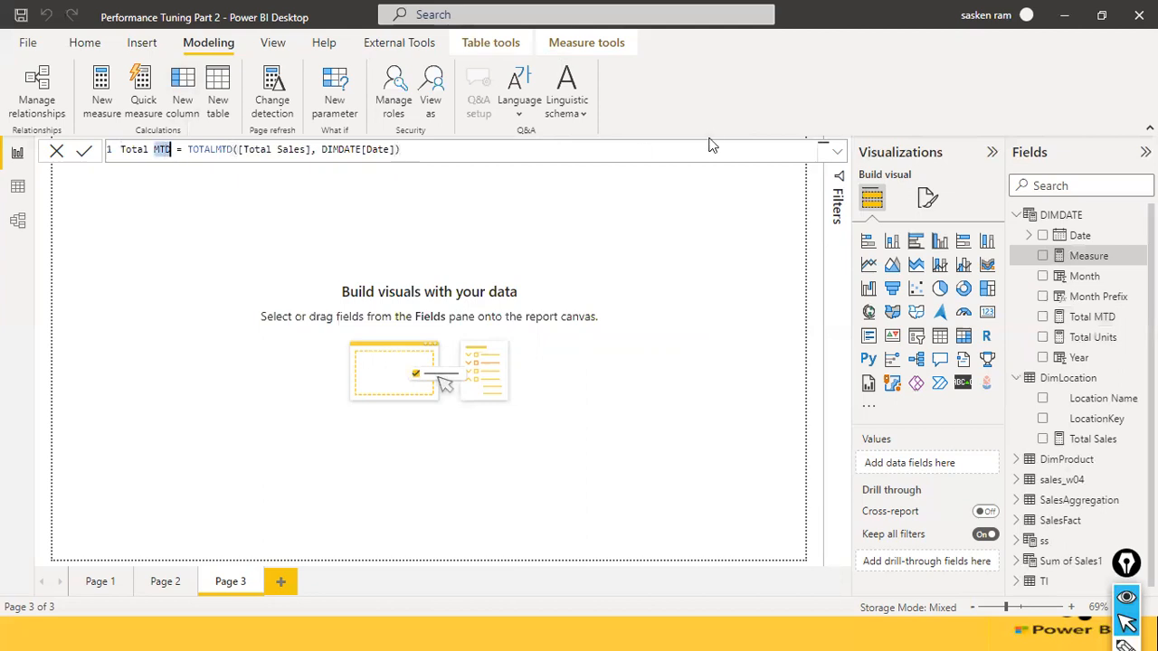
left_click(712, 145)
type("Q")
key("Delete")
Step: Replace TOTALMTD with TOTALQTD in the Total QTD formula and commit the measure
key("ctrl+Right")
key("ctrl+Right")
key("ctrl+Right")
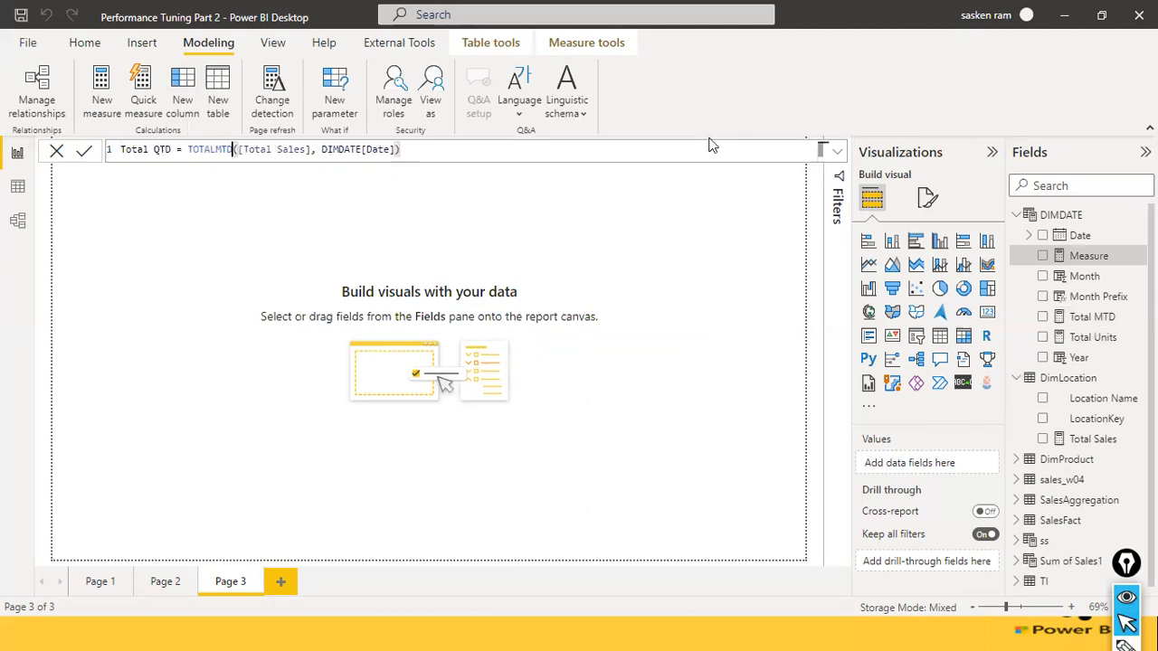
key("BackSpace")
key("BackSpace")
key("BackSpace")
type("QTD")
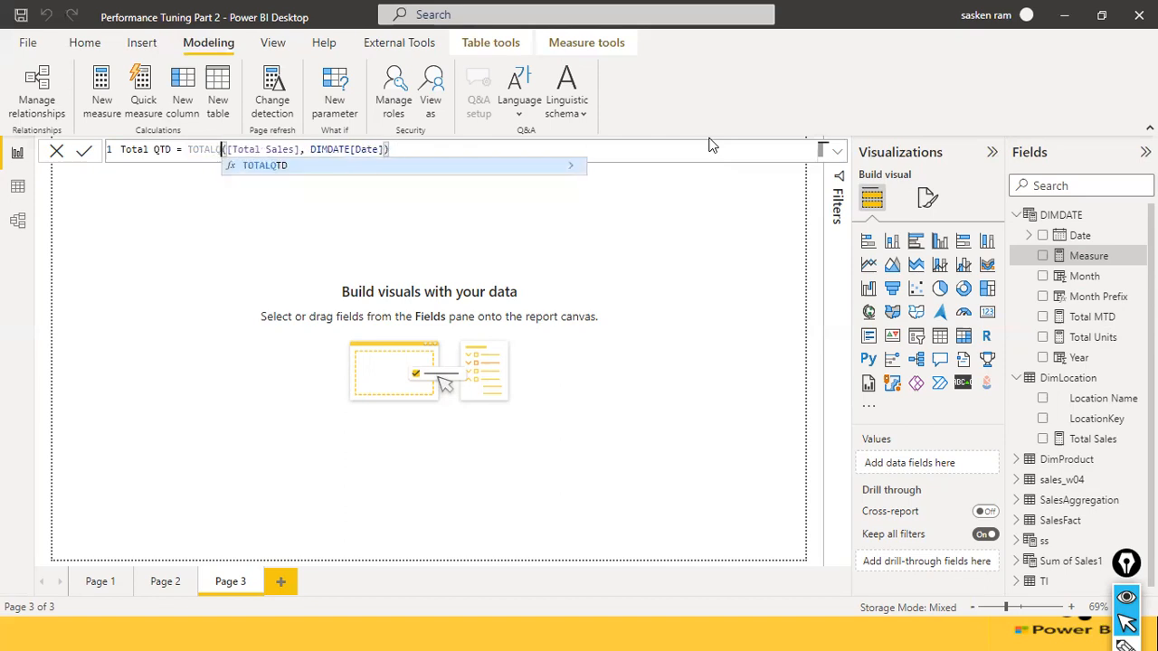
key("End")
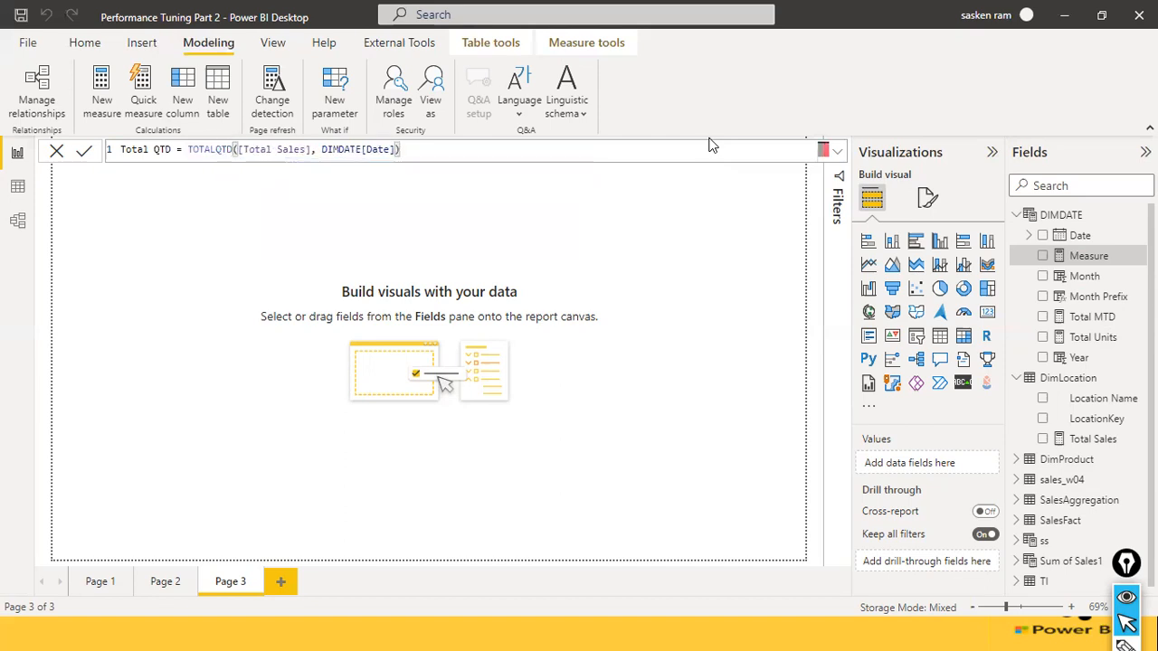
key("Return")
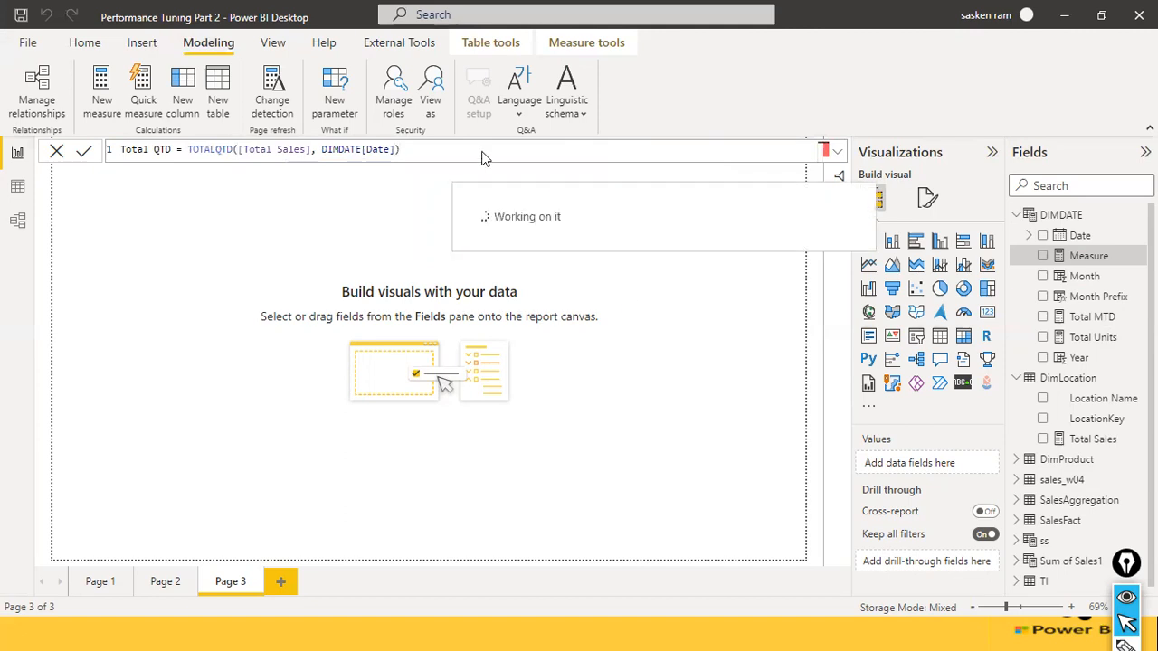
Step: Create another measure from the copied Total MTD formula and name it Total Sales YTD
left_click(102, 86)
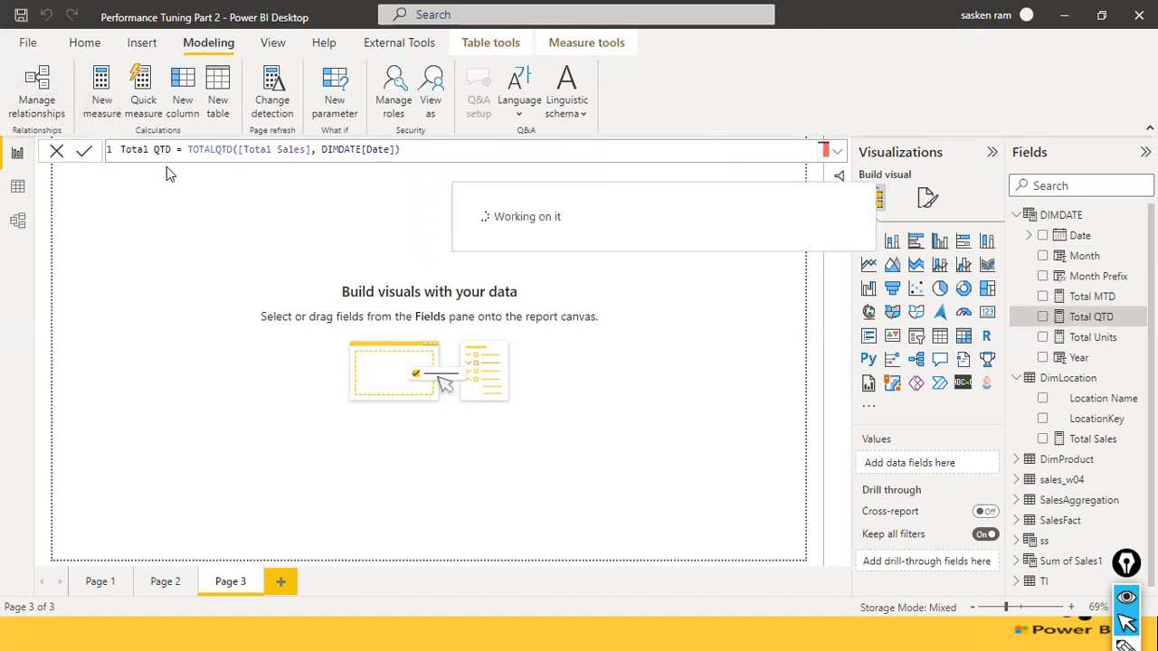
key("ctrl+a")
key("ctrl+v")
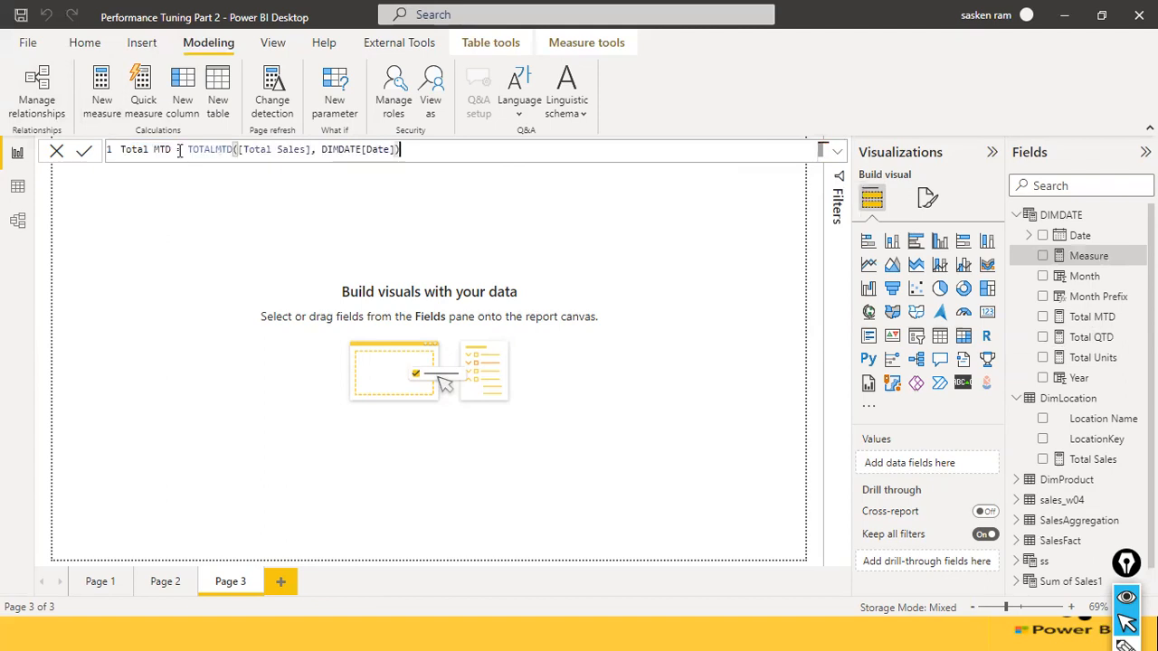
left_click(167, 149)
key("BackSpace")
type("Y")
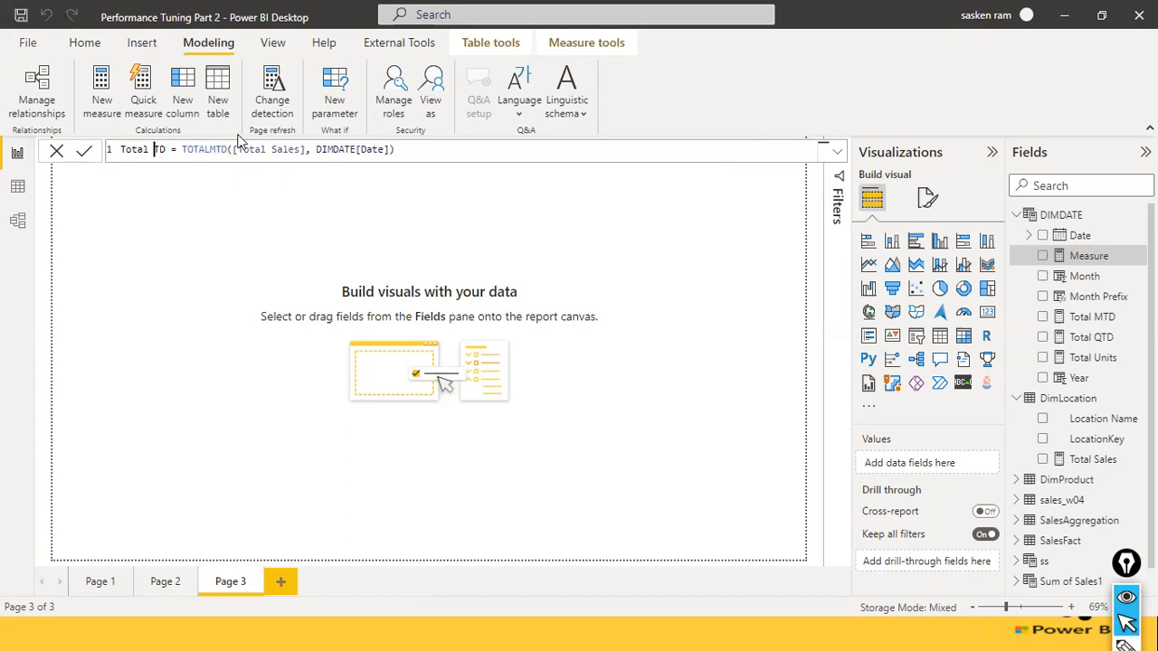
key("BackSpace")
type("Y")
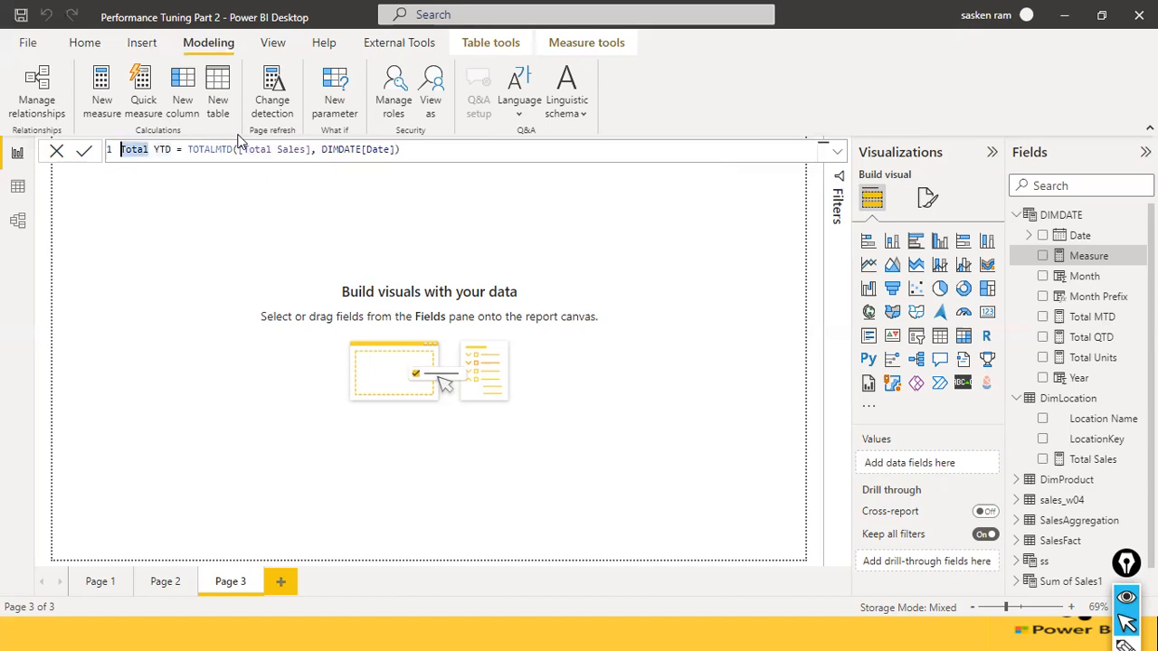
type(" Sales")
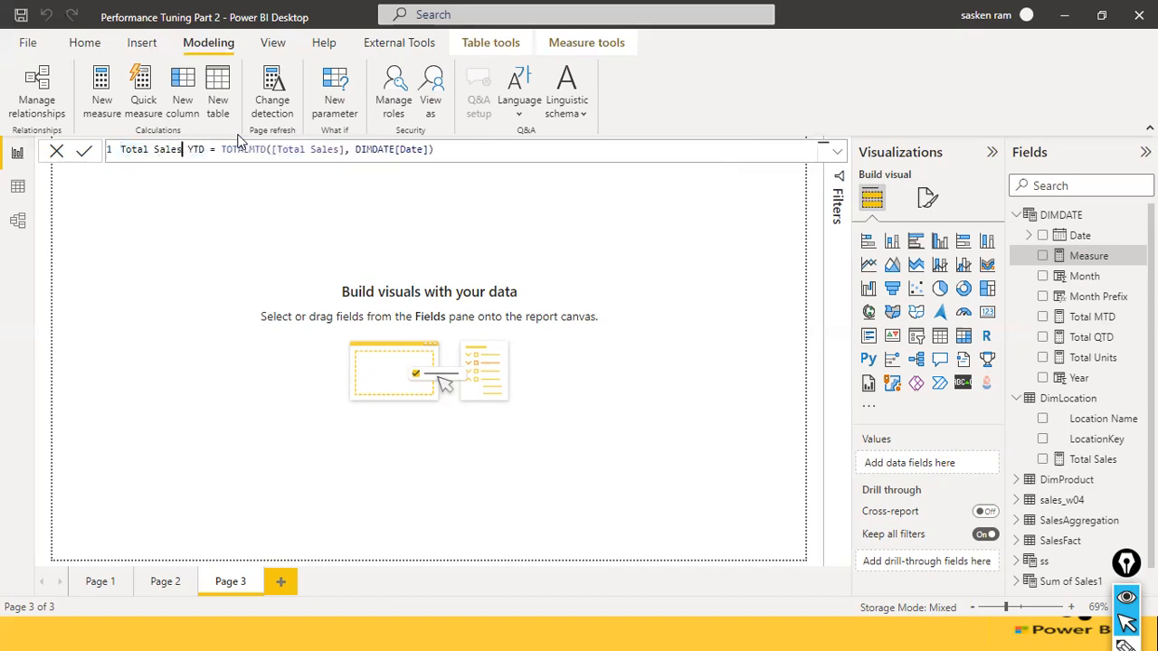
Step: Change the function in the Total Sales YTD formula to TOTALYTD and commit the measure
key("Right")
key("Right")
key("Right")
key("Right")
key("Right")
key("Right")
key("Right")
key("Right")
key("Right")
key("Right")
key("Right")
key("Left")
key("Left")
key("Left")
key("BackSpace")
type("Y")
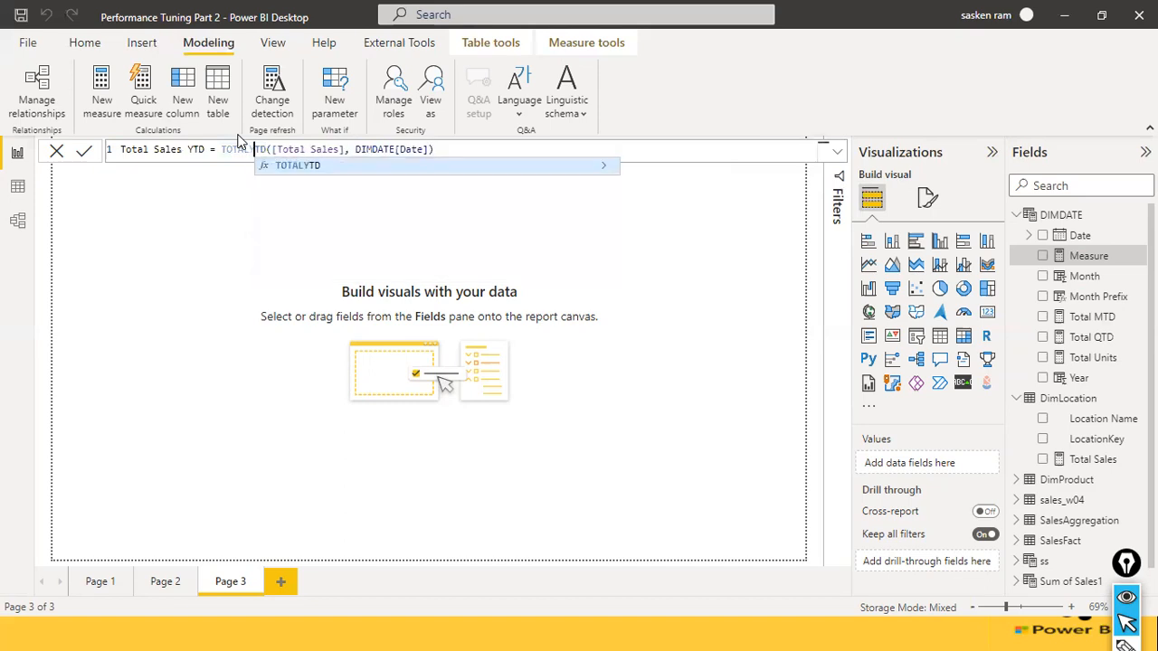
key("End")
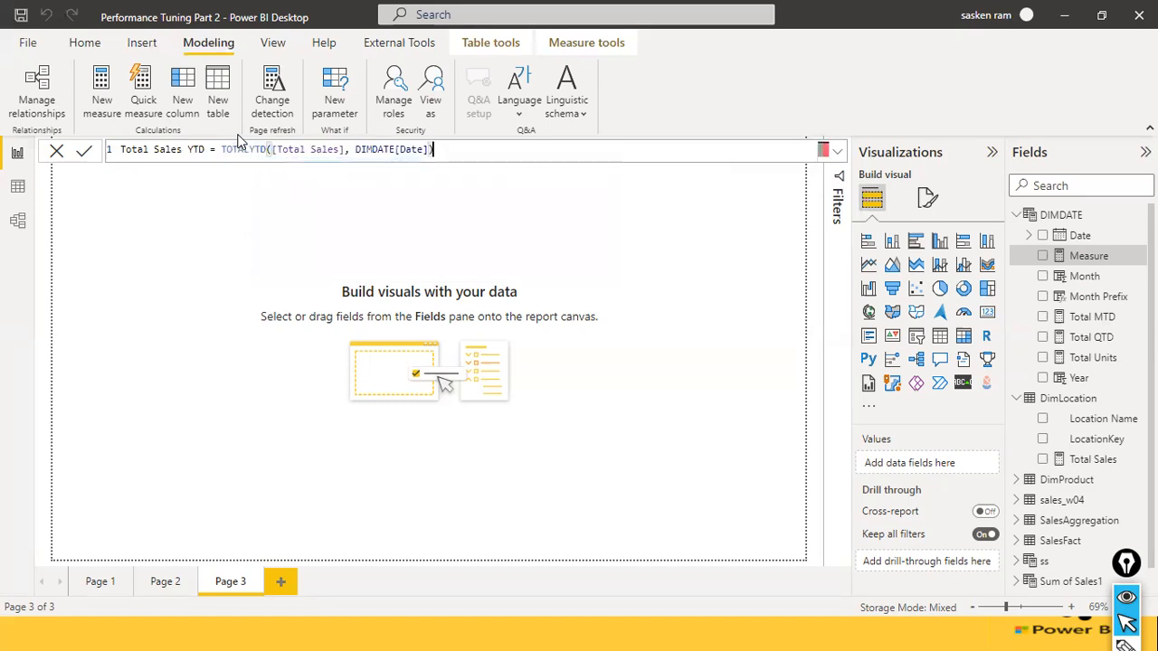
key("Return")
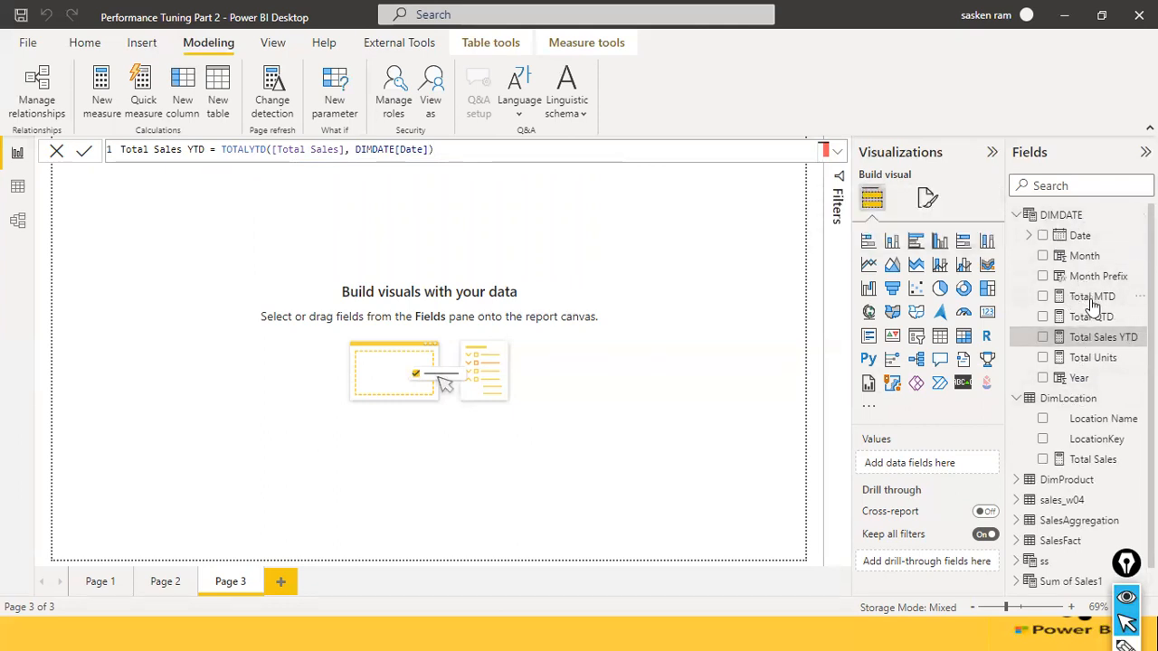
Step: Insert a matrix visual on Page 3 and move it to the lower-left area of the canvas
scroll(1122, 451, "down", 1)
scroll(1122, 451, "up", 1)
left_click(598, 301)
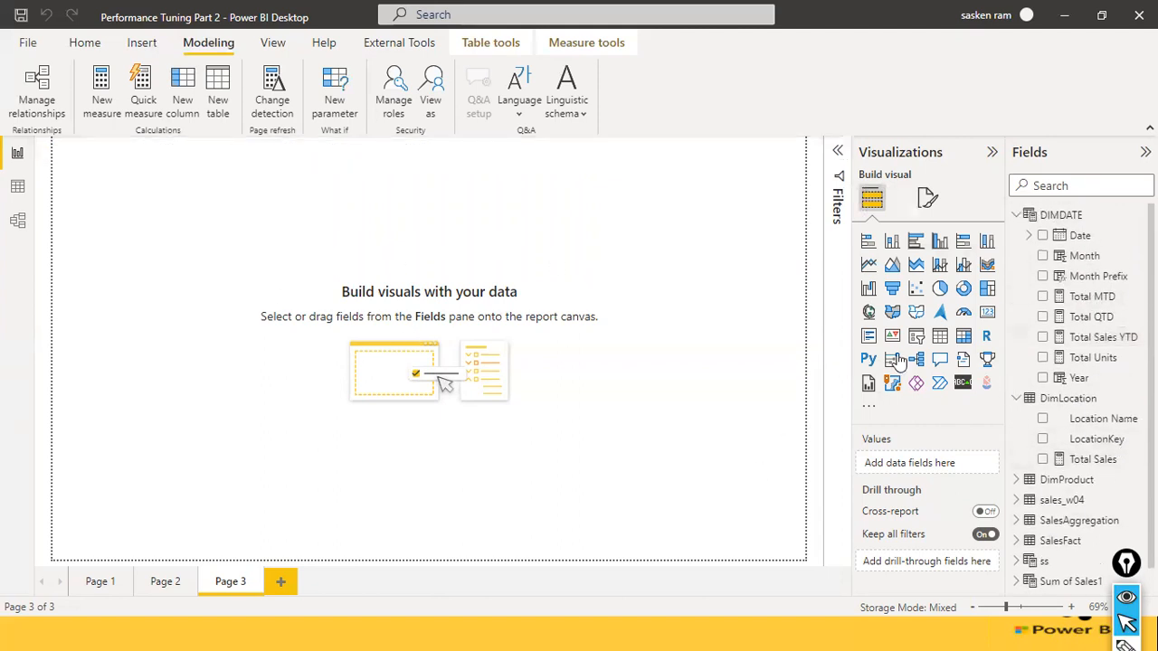
left_click(960, 342)
left_click_drag(155, 252, 295, 406)
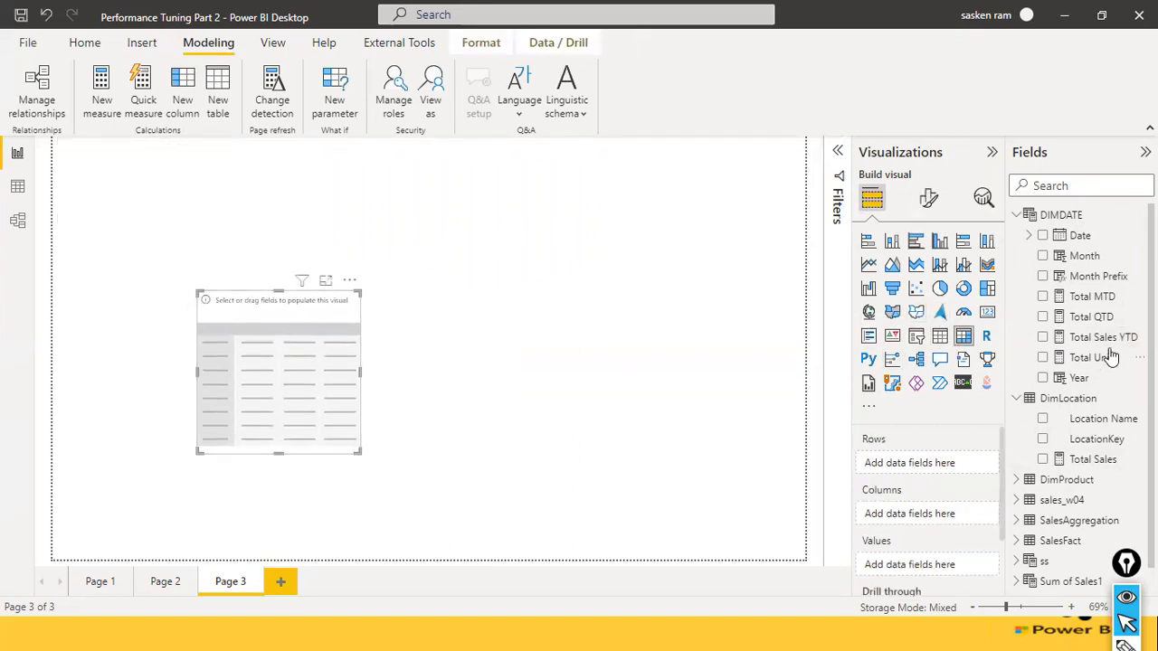
Step: Add Year and Month from the DIMDATE date hierarchy to the matrix rows
left_click(1032, 237)
left_click(1040, 256)
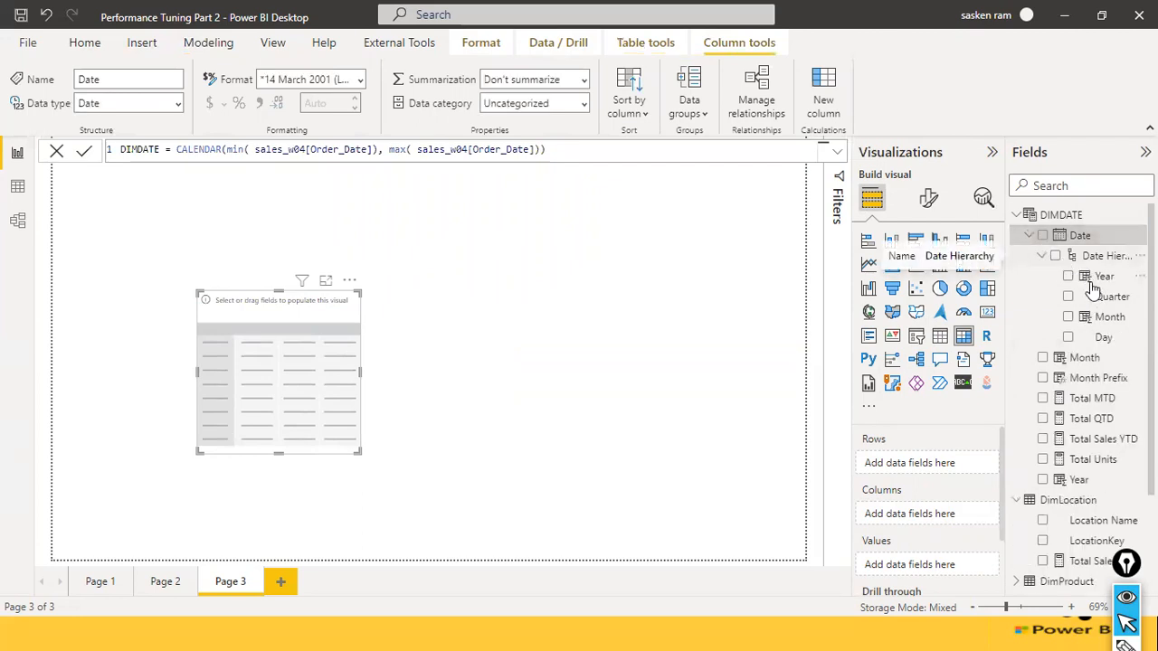
left_click_drag(1104, 275, 308, 341)
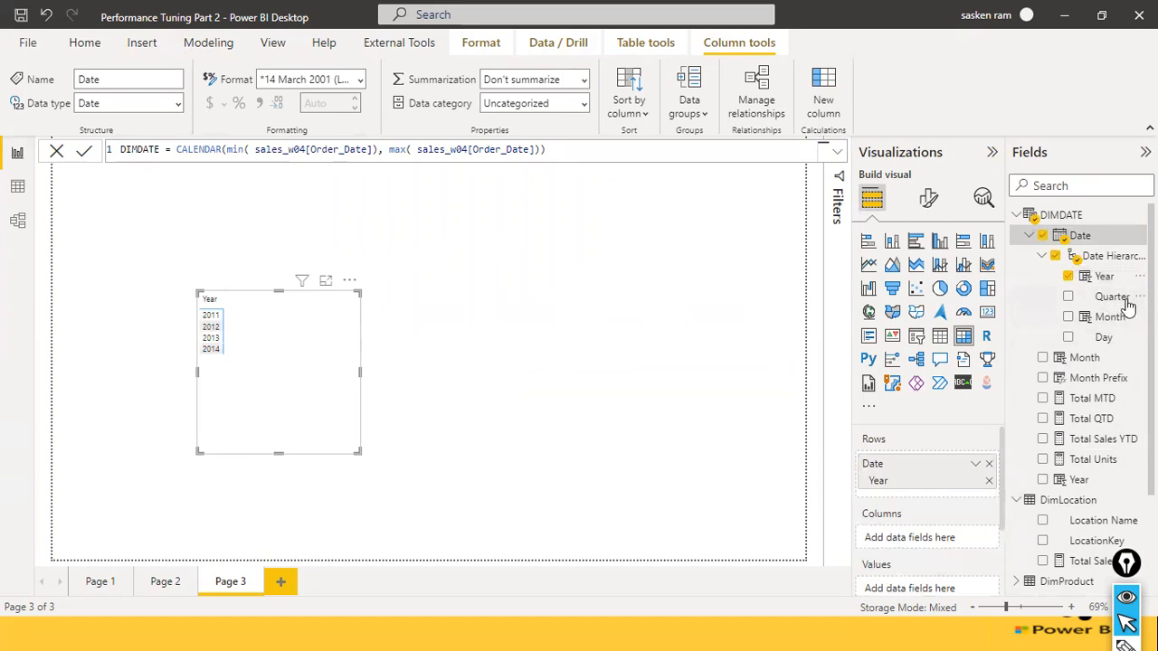
left_click_drag(1113, 318, 964, 484)
Step: Search the fields for "total" and add the DimLocation Total Sales measure to the matrix values
scroll(1022, 471, "down", 3)
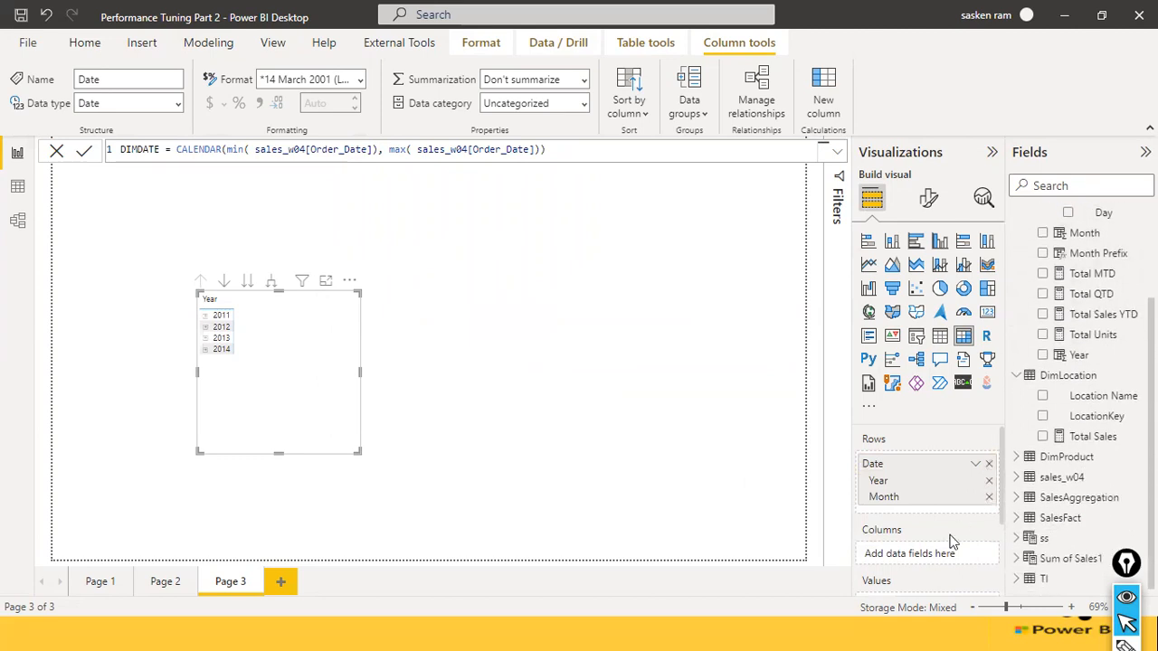
scroll(950, 543, "down", 2)
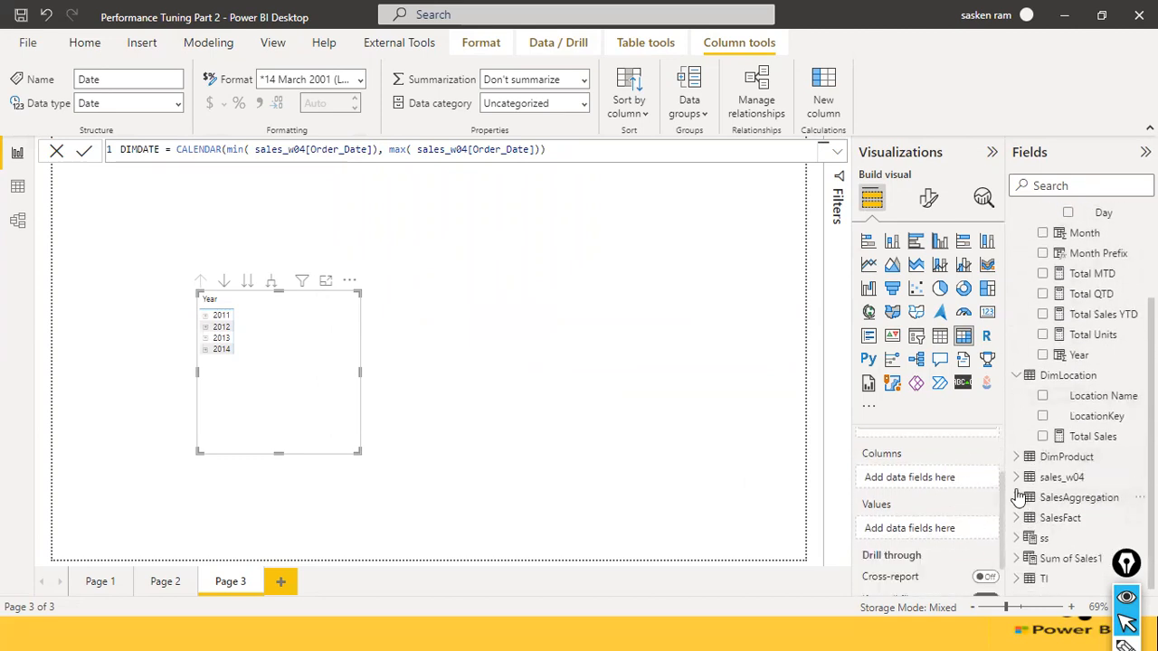
left_click(1076, 477)
scroll(1113, 488, "down", 6)
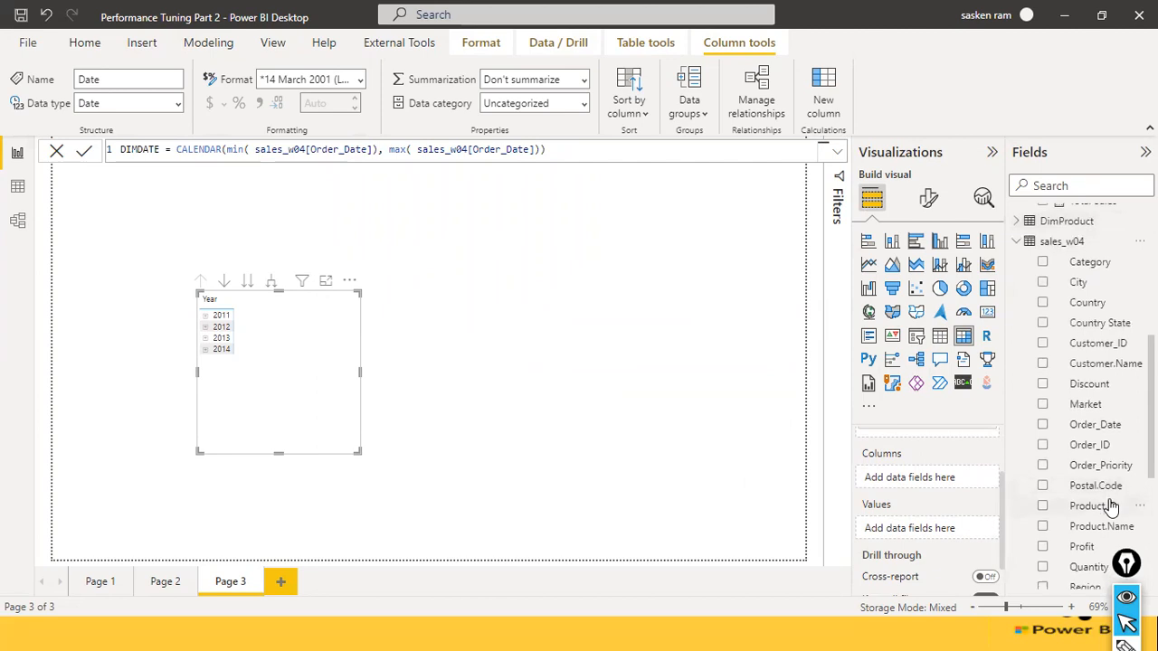
left_click_drag(1088, 485, 917, 532)
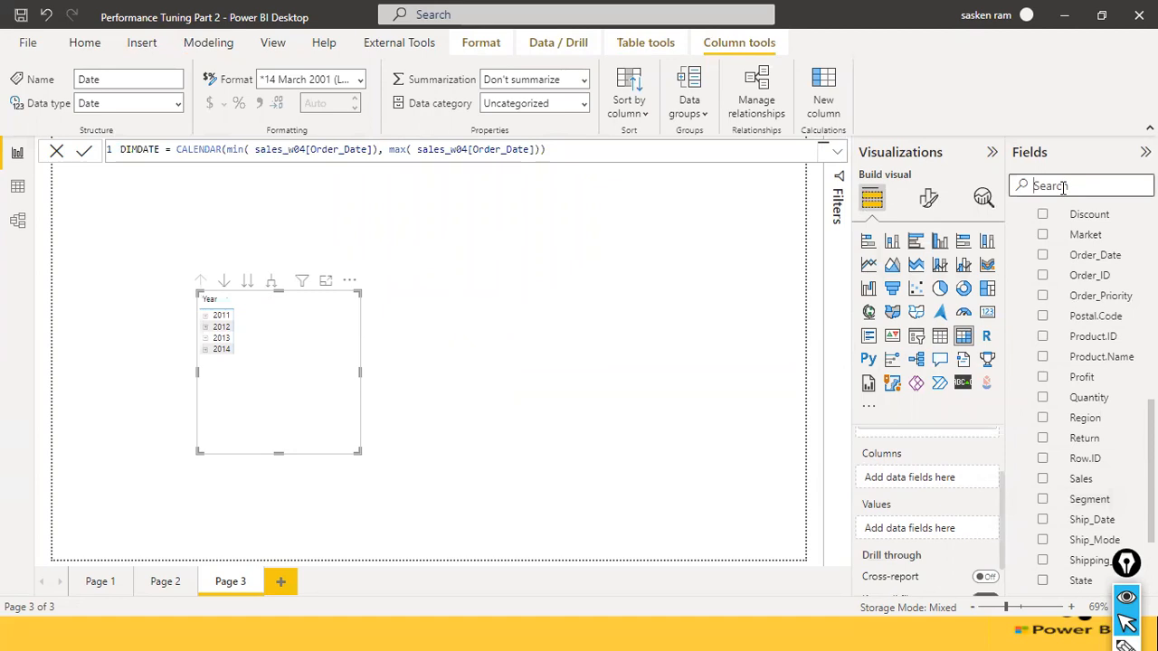
type("t")
key("BackSpace")
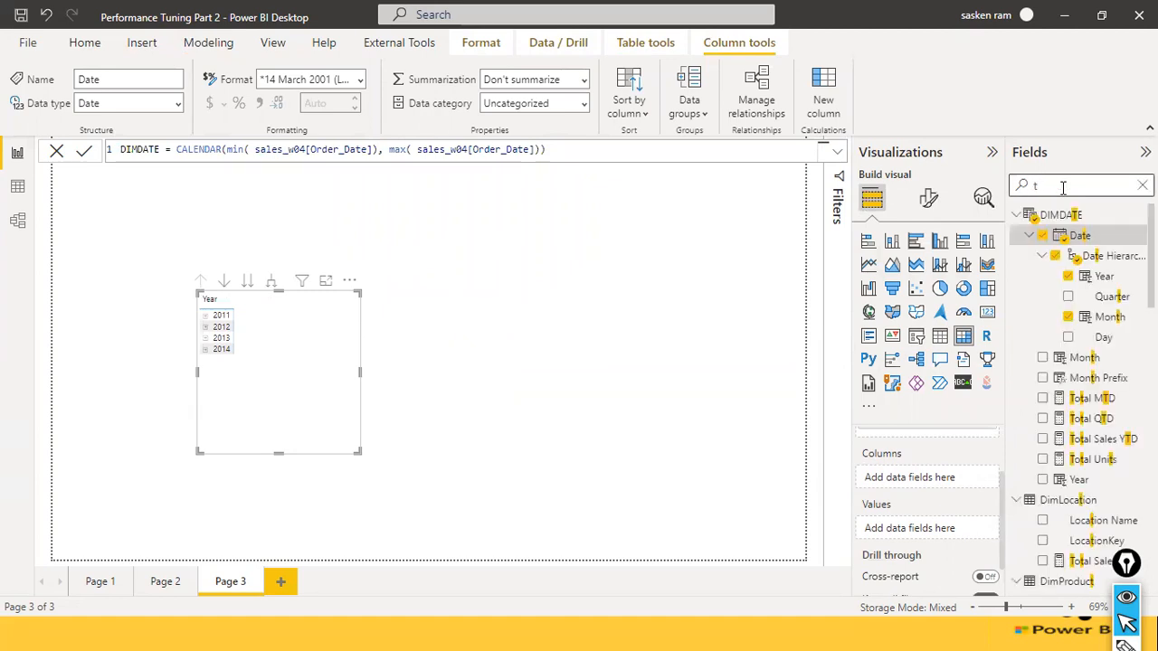
type("otal")
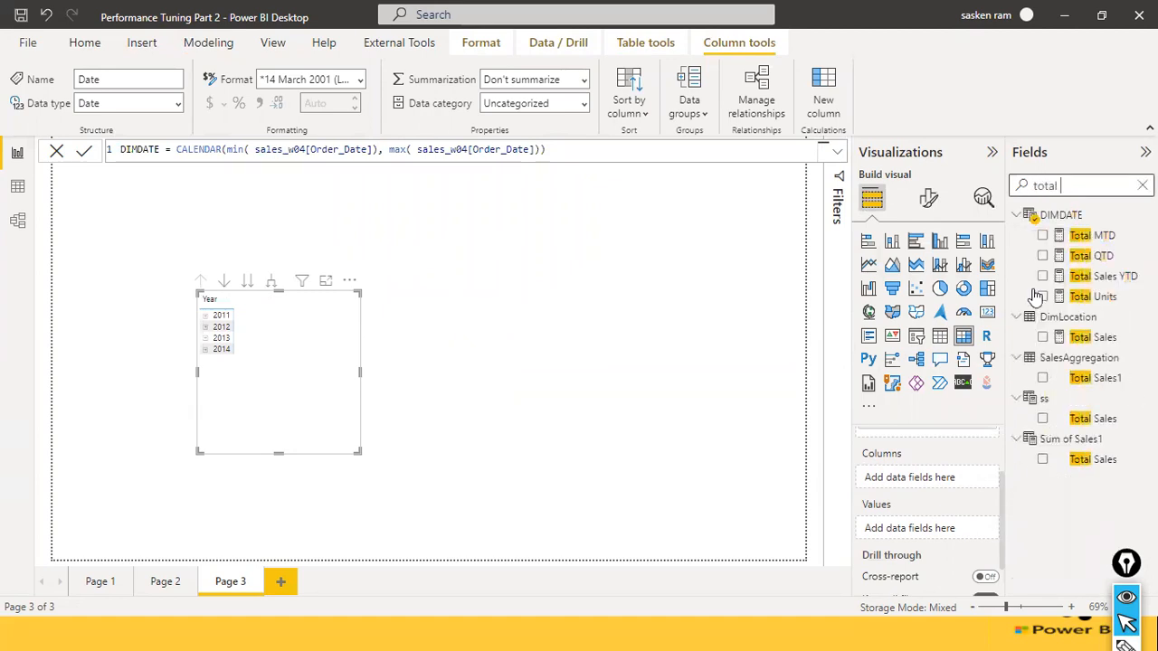
left_click(1094, 341)
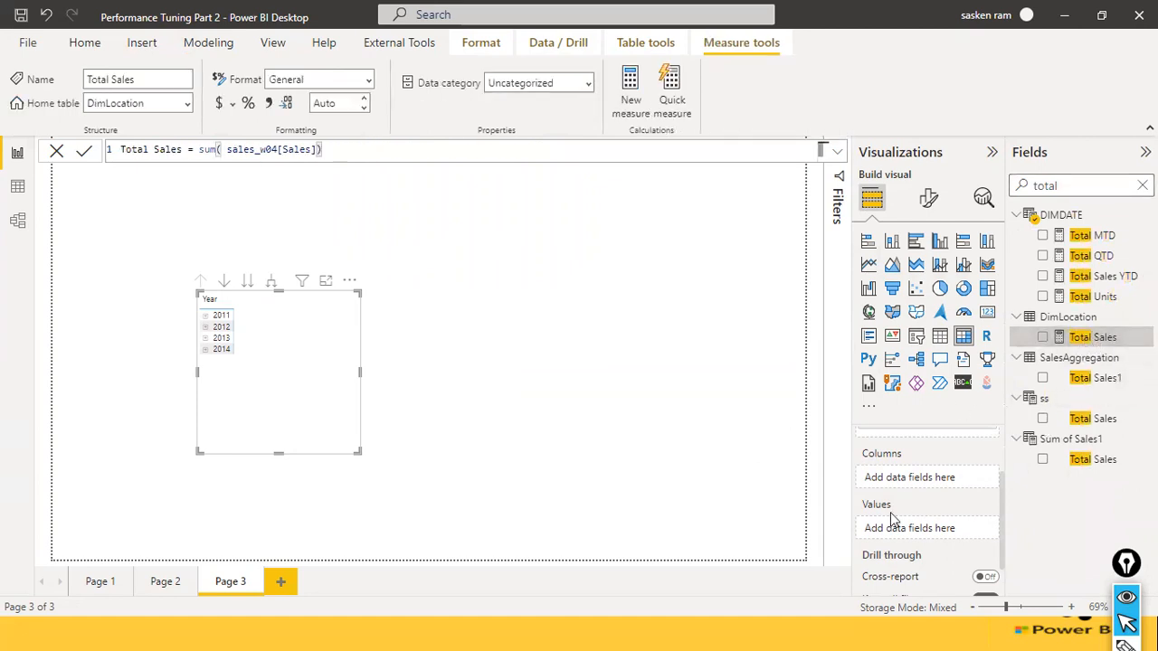
left_click_drag(1086, 346, 891, 536)
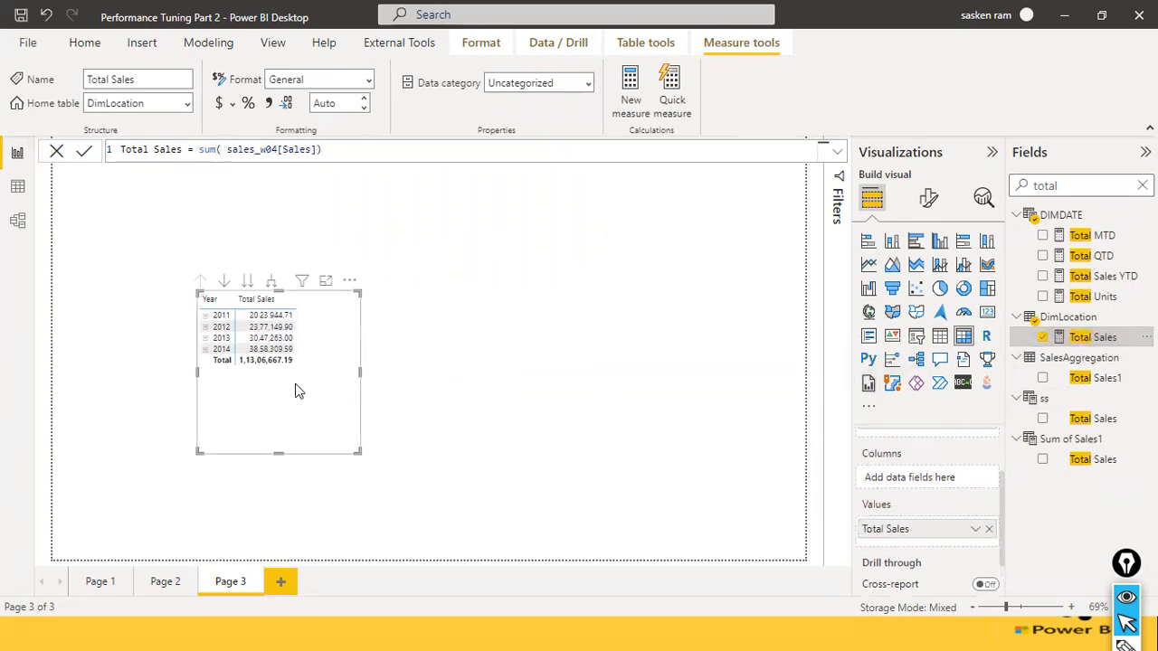
Step: Expand all matrix rows down to month level, then widen the matrix and shift it toward the canvas's upper-left
left_click(276, 284)
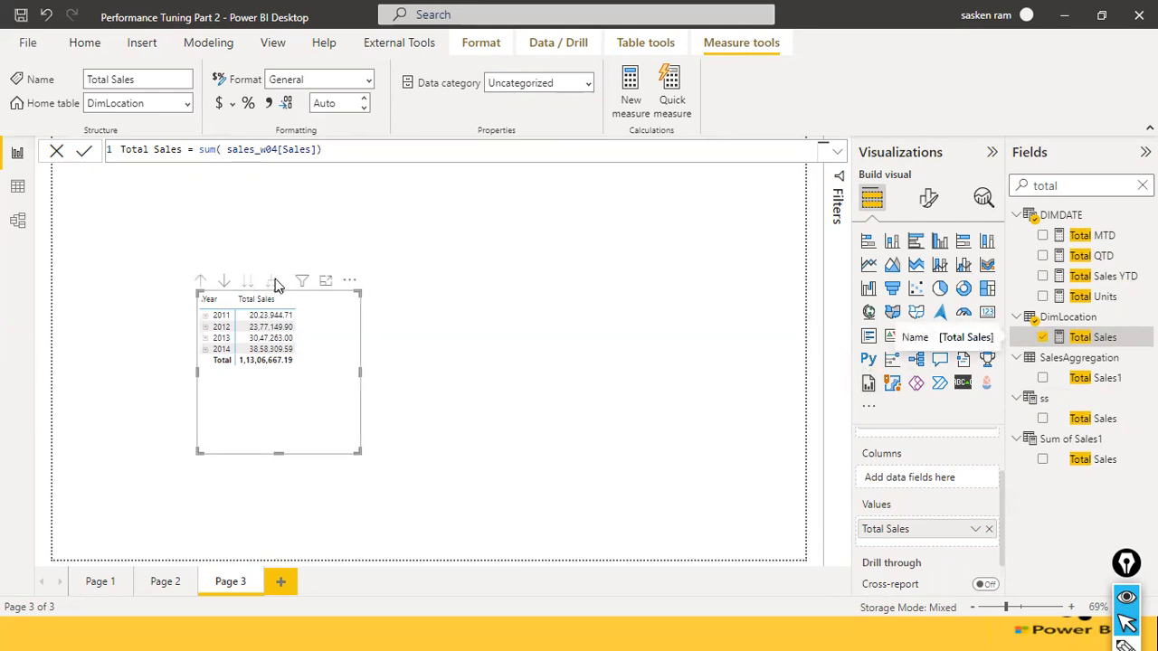
left_click_drag(359, 368, 448, 378)
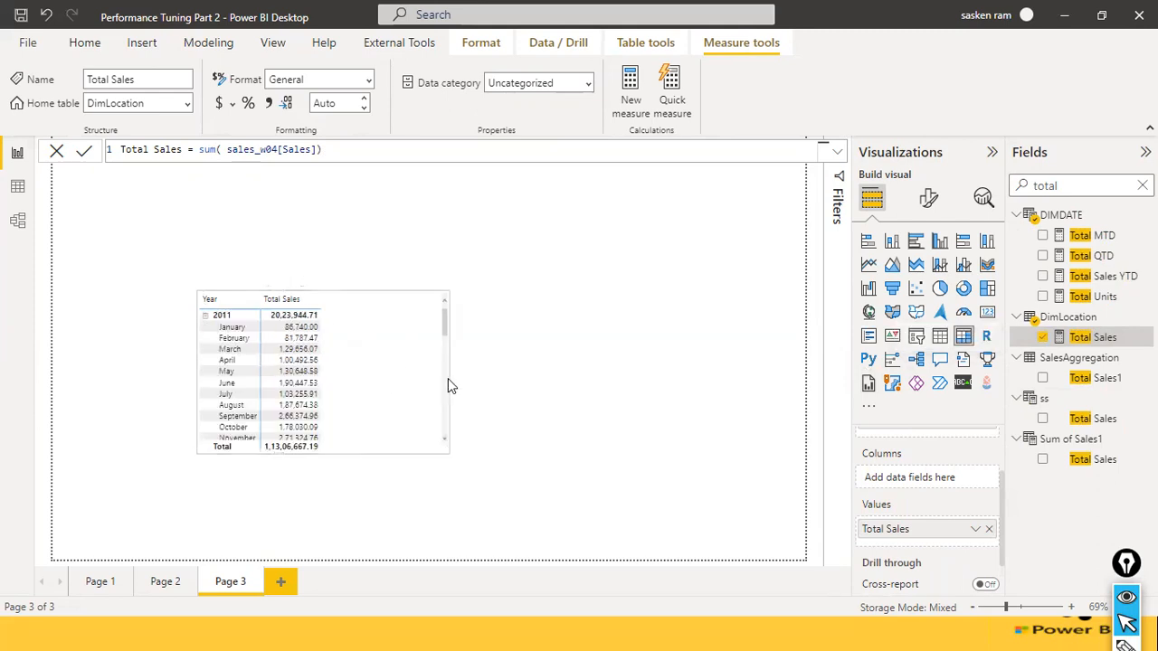
left_click_drag(339, 357, 272, 320)
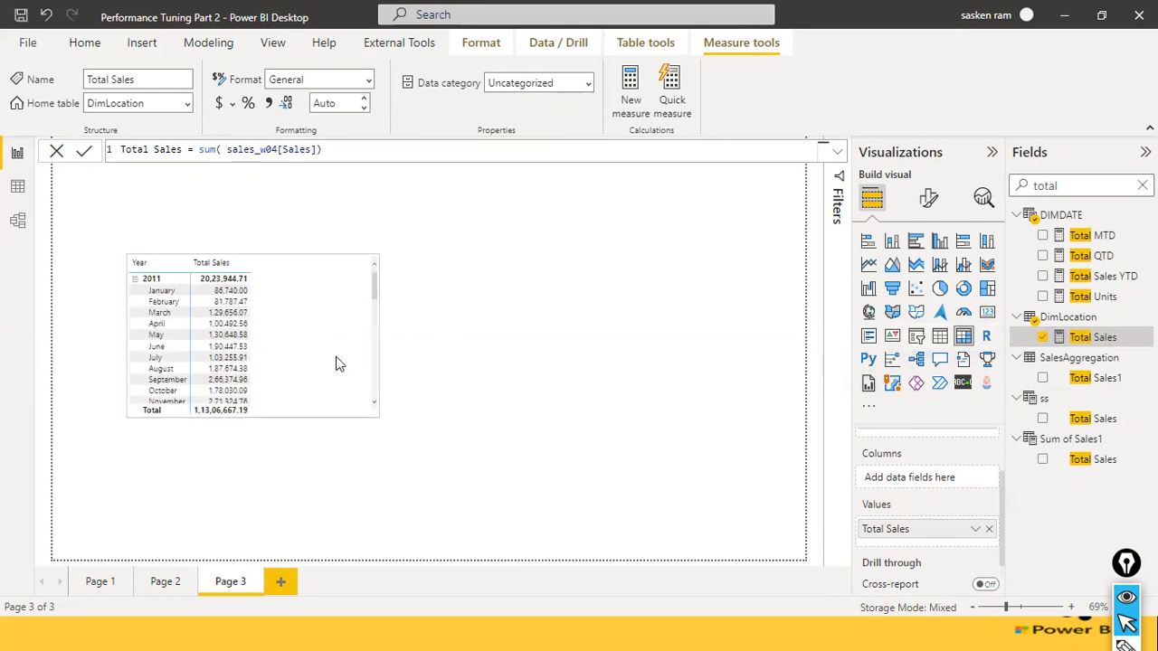
Step: Collapse the 2011 and 2012 rows and add the Total MTD measure to the matrix values
left_click(136, 279)
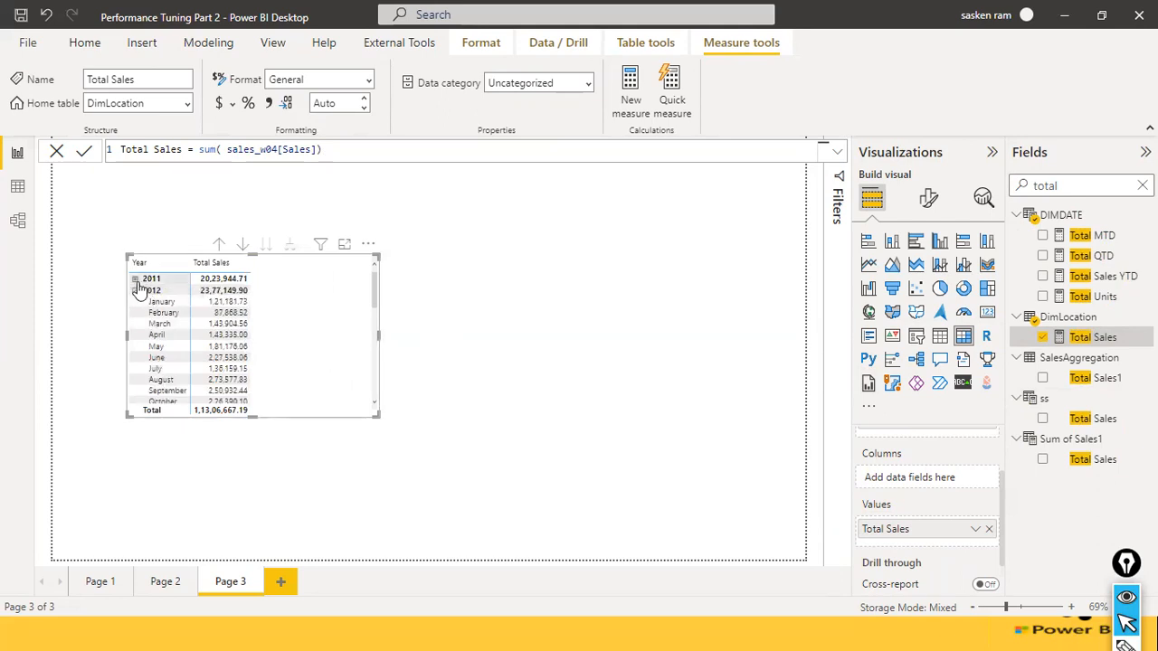
left_click(136, 291)
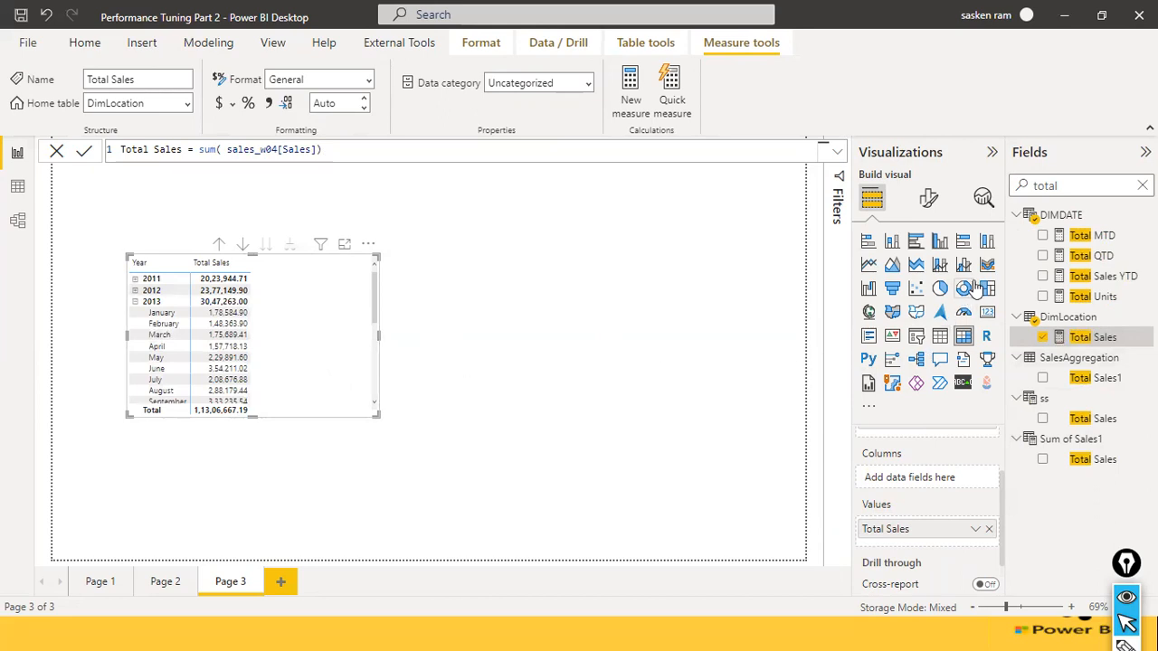
left_click_drag(1109, 243, 320, 277)
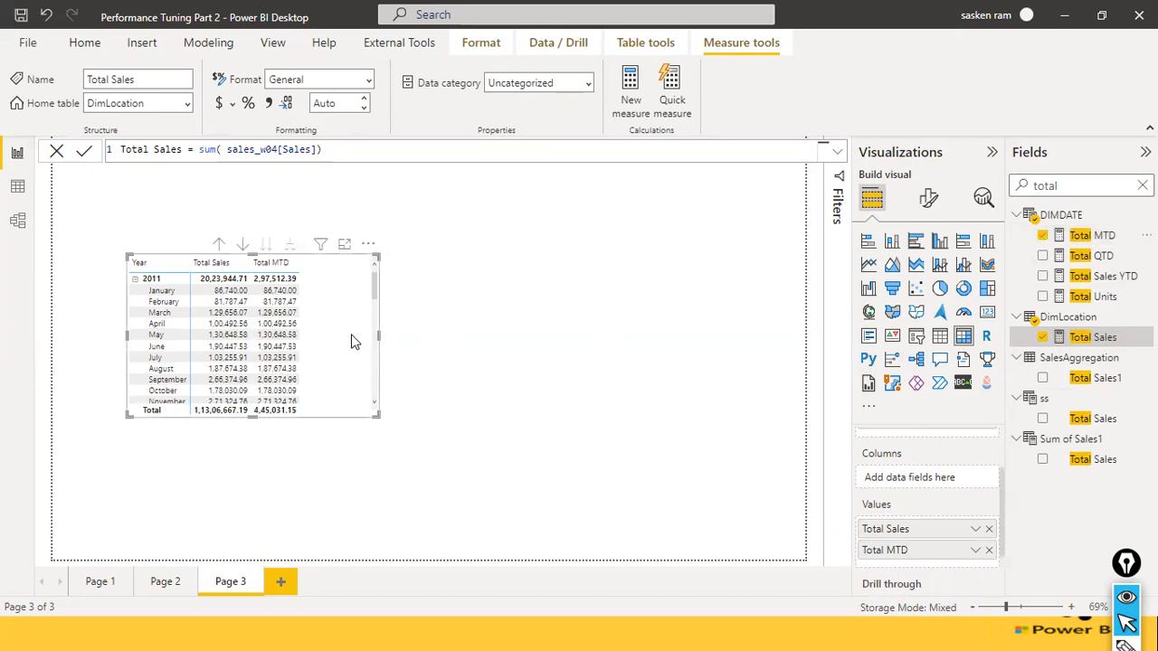
Step: Compare the monthly and yearly Total MTD values with Total Sales across 2011 and 2012 in the matrix
scroll(331, 344, "down", 3)
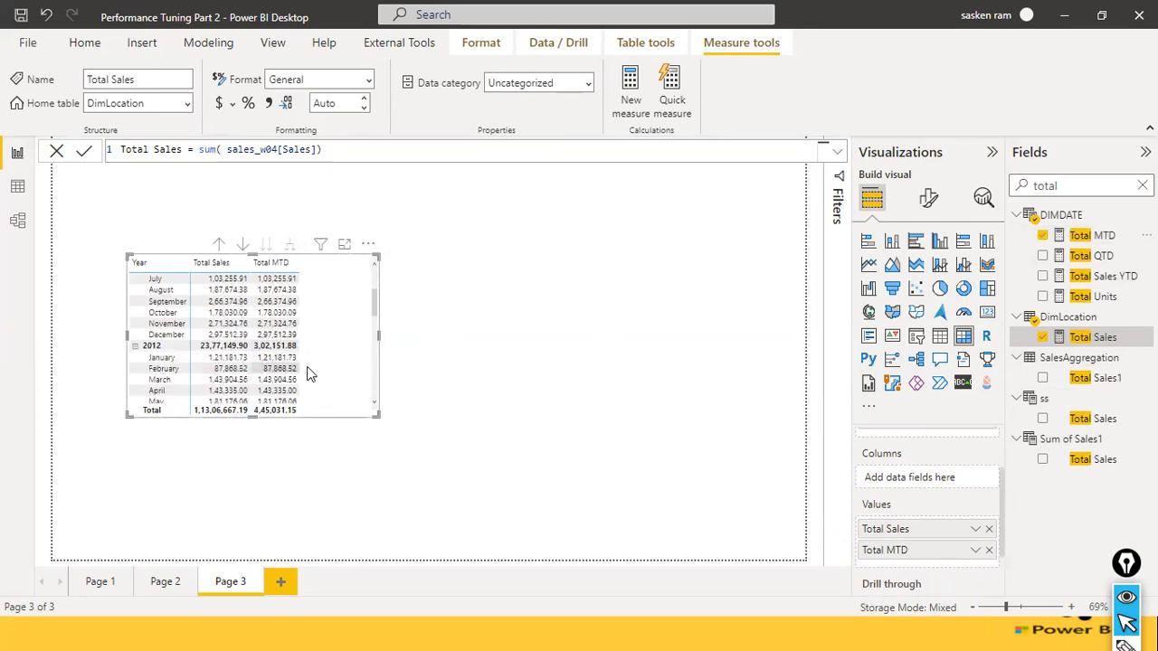
scroll(307, 373, "up", 3)
scroll(308, 374, "down", 3)
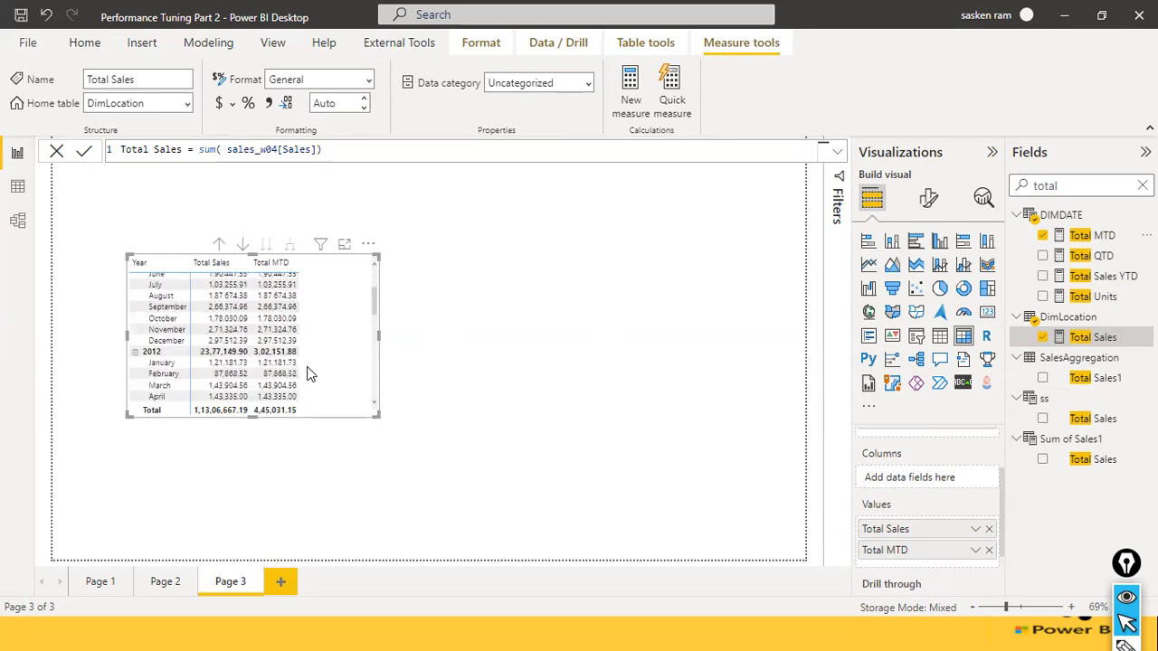
scroll(308, 374, "up", 3)
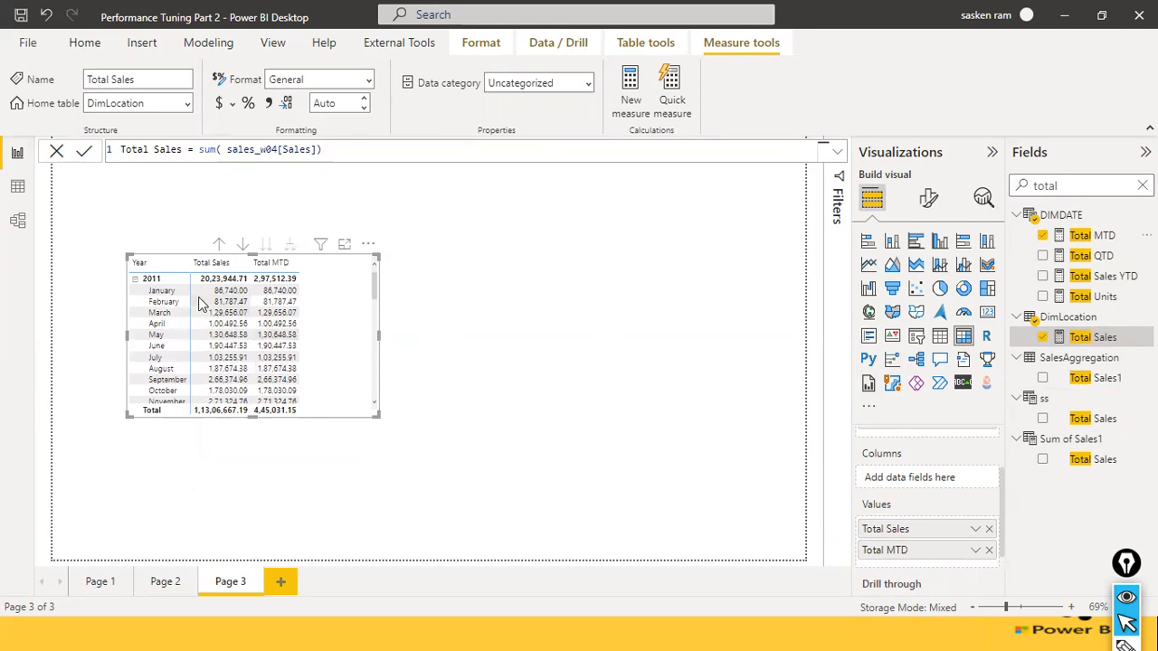
scroll(231, 378, "down", 3)
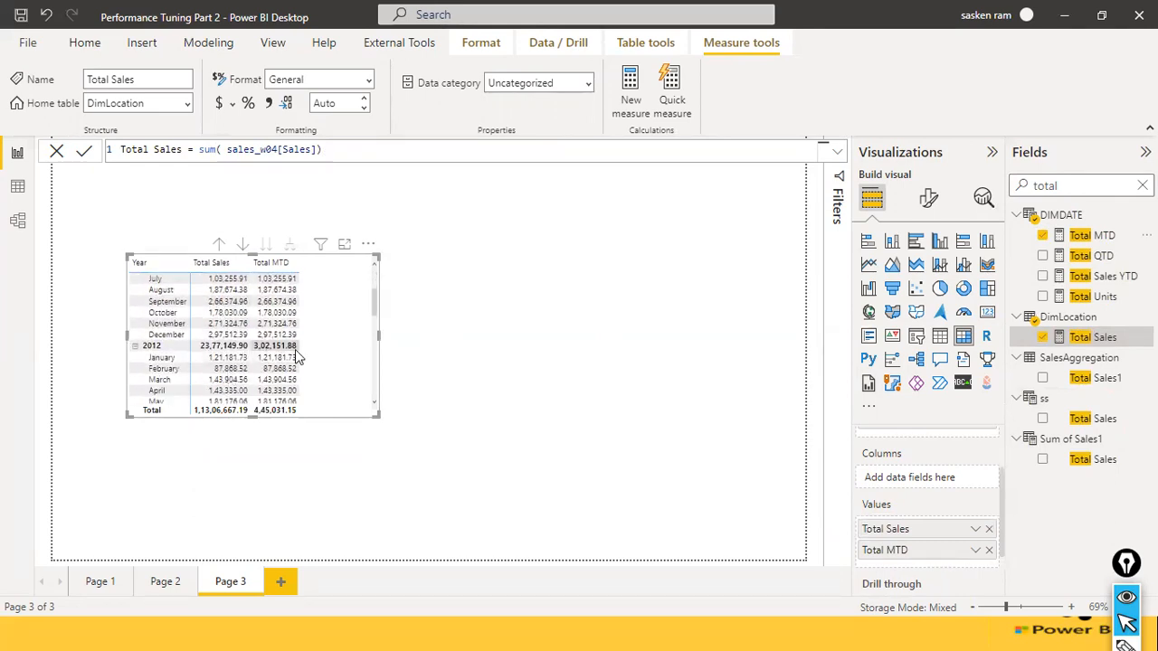
scroll(330, 370, "up", 3)
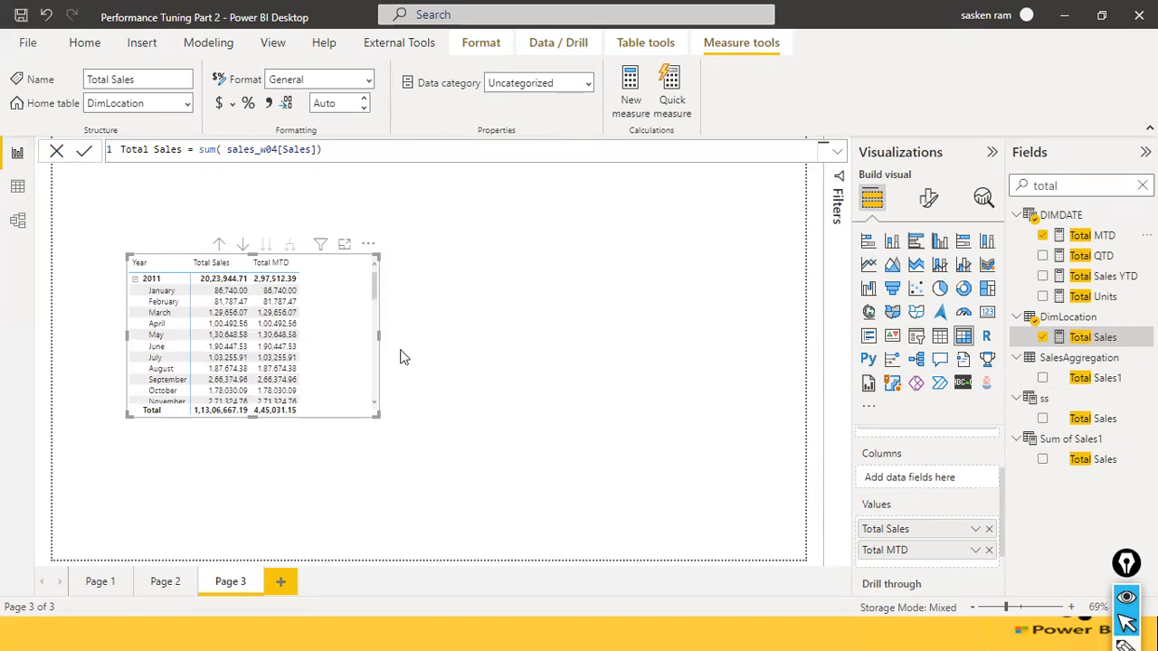
left_click(402, 357)
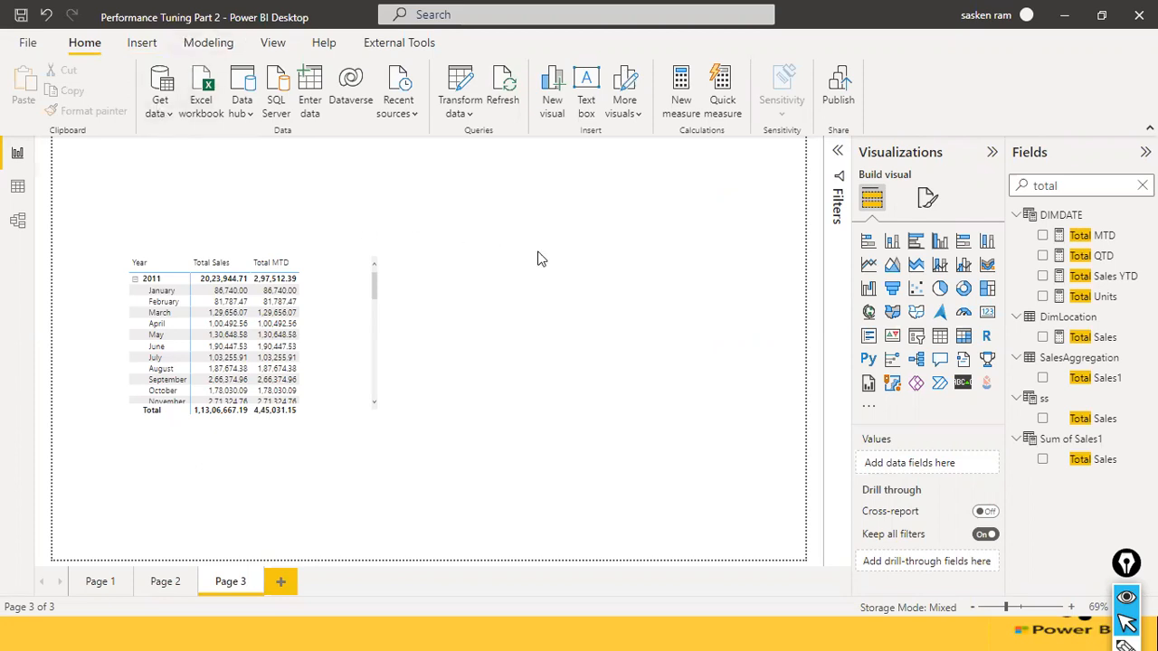
Step: Create an empty one-column table with the default name Table and load it into the model
left_click(310, 90)
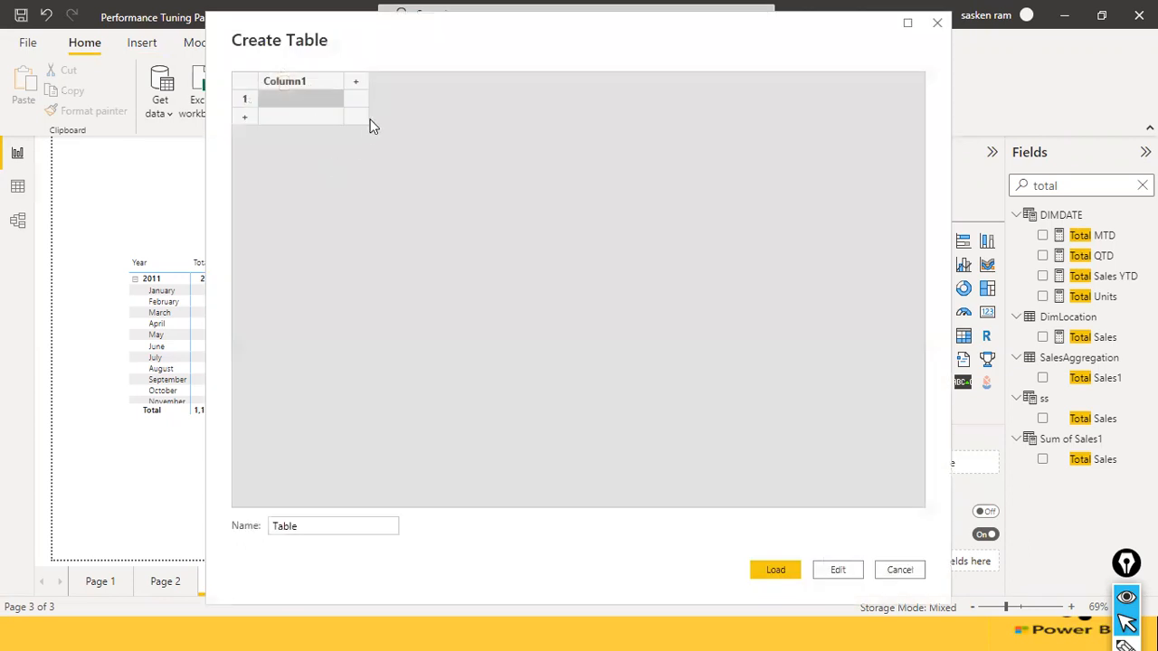
left_click(291, 105)
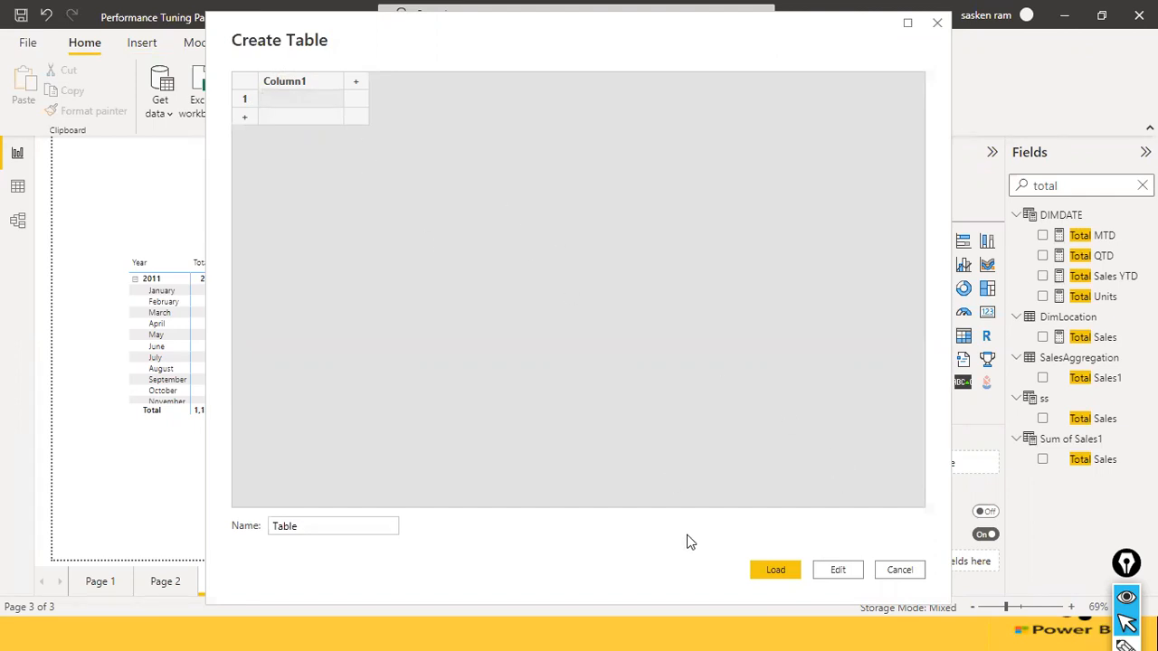
left_click(773, 571)
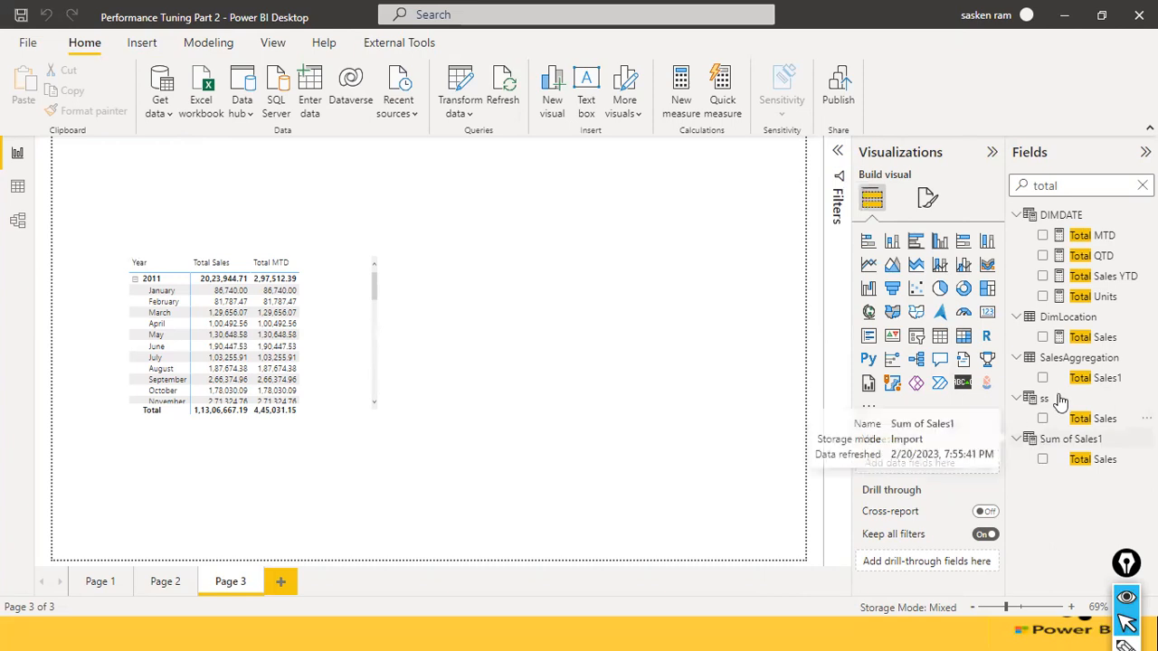
Step: Clear the field search, then locate and expand the newly loaded table to inspect its column
left_click(1142, 186)
scroll(1093, 376, "down", 10)
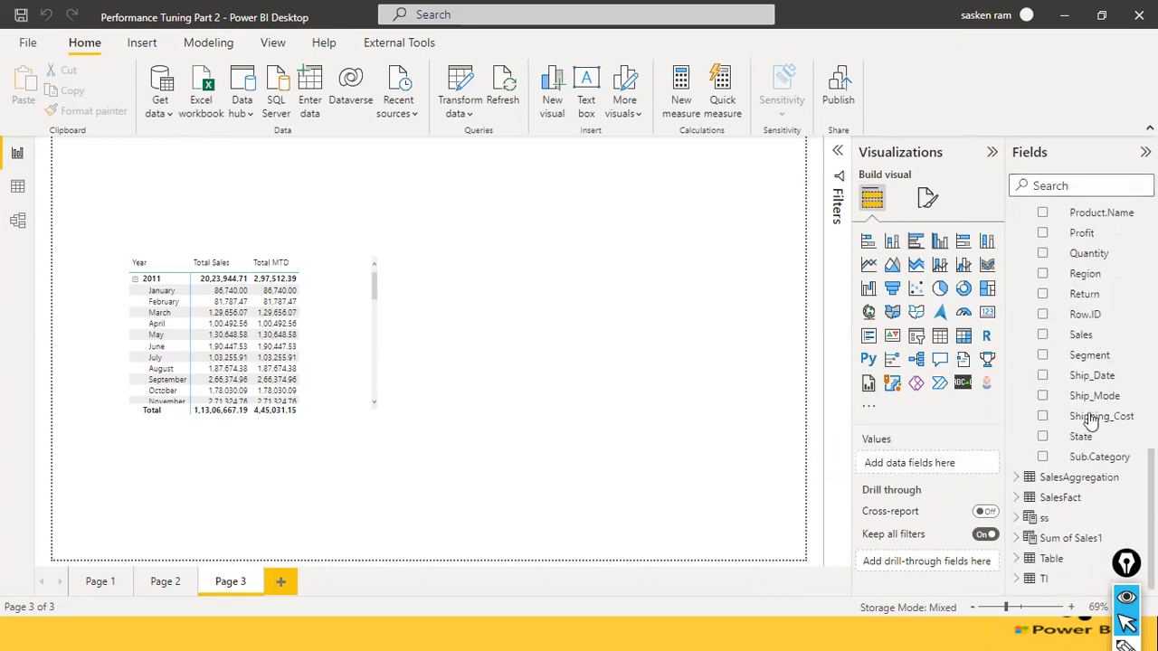
left_click(1050, 559)
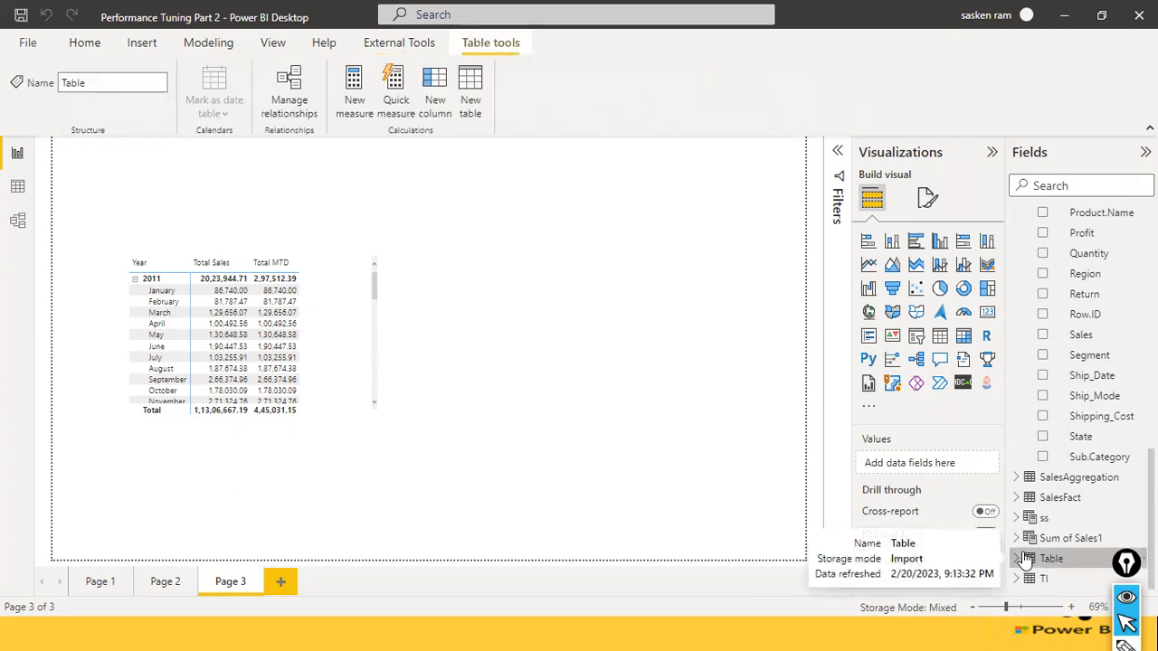
left_click(1026, 559)
double_click(1054, 558)
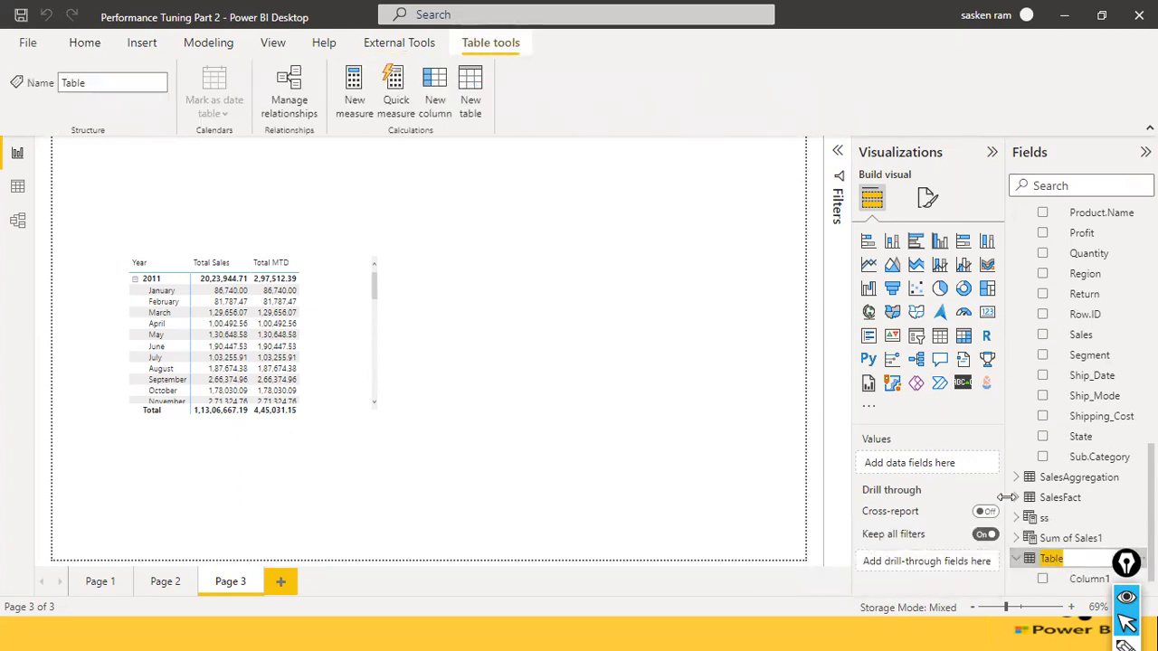
left_click(1111, 575)
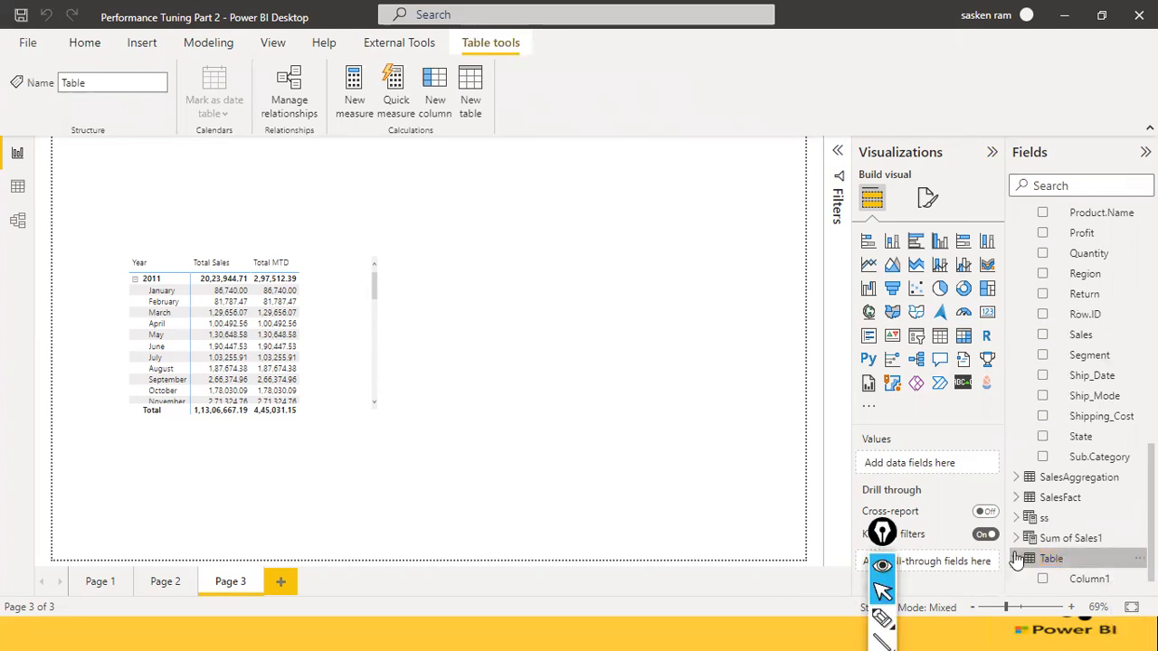
Step: Delete the table named Table from the model
left_click(1139, 558)
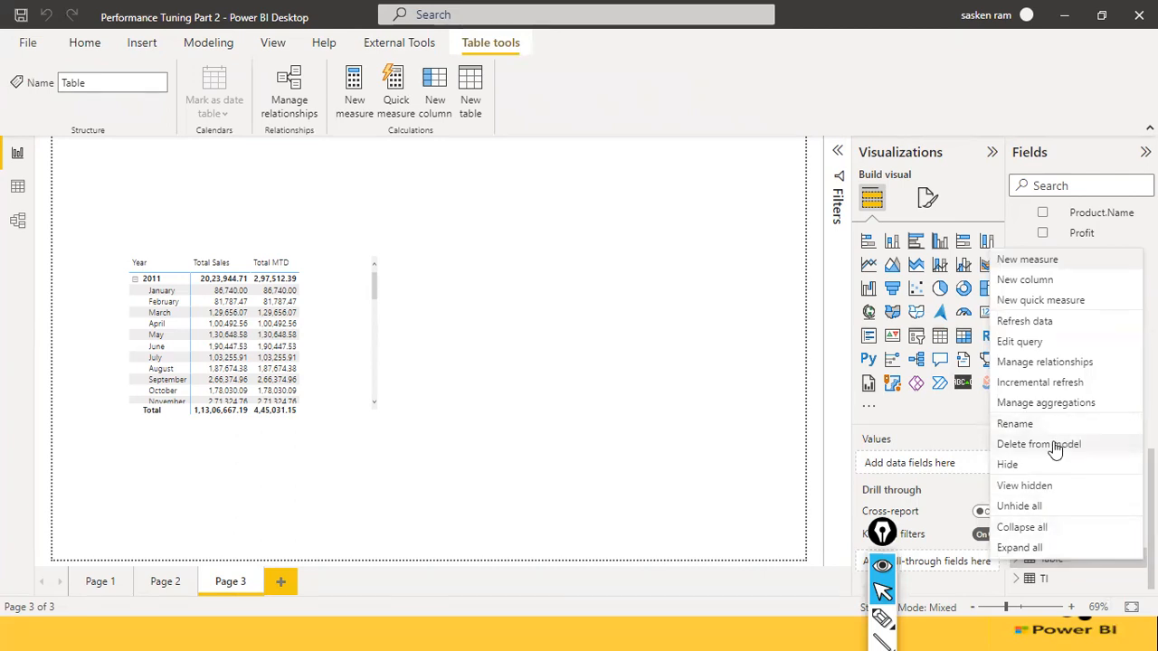
left_click(958, 421)
left_click(678, 353)
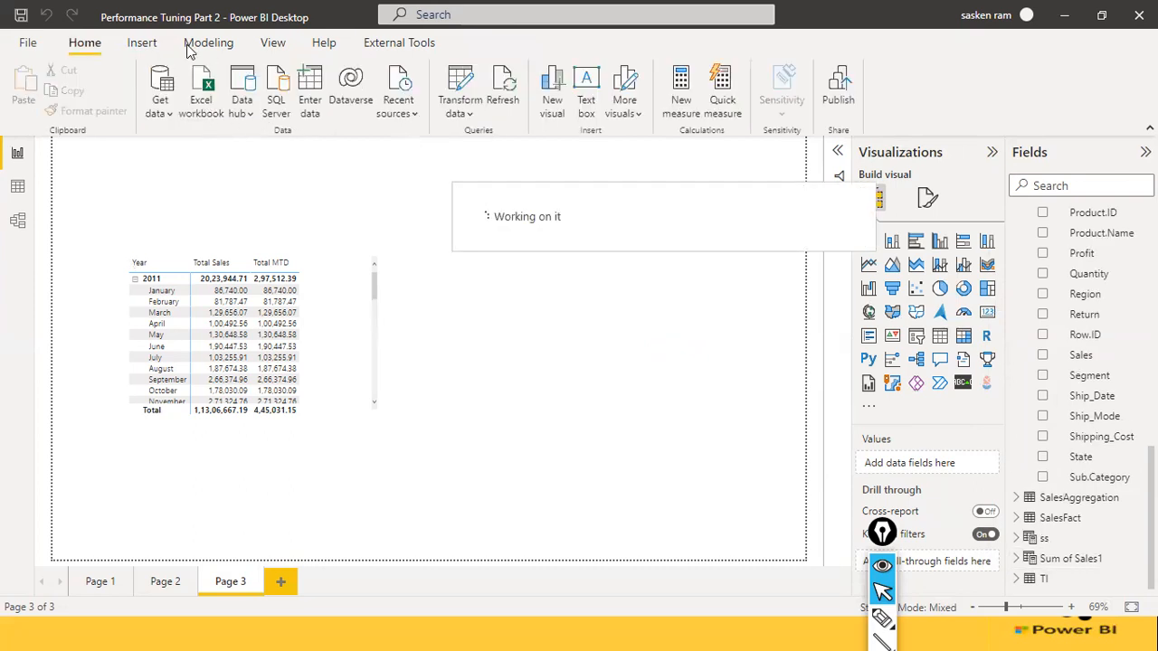
Step: Create an empty one-column table named Sales Analytics Measures and load it into the model
left_click(312, 91)
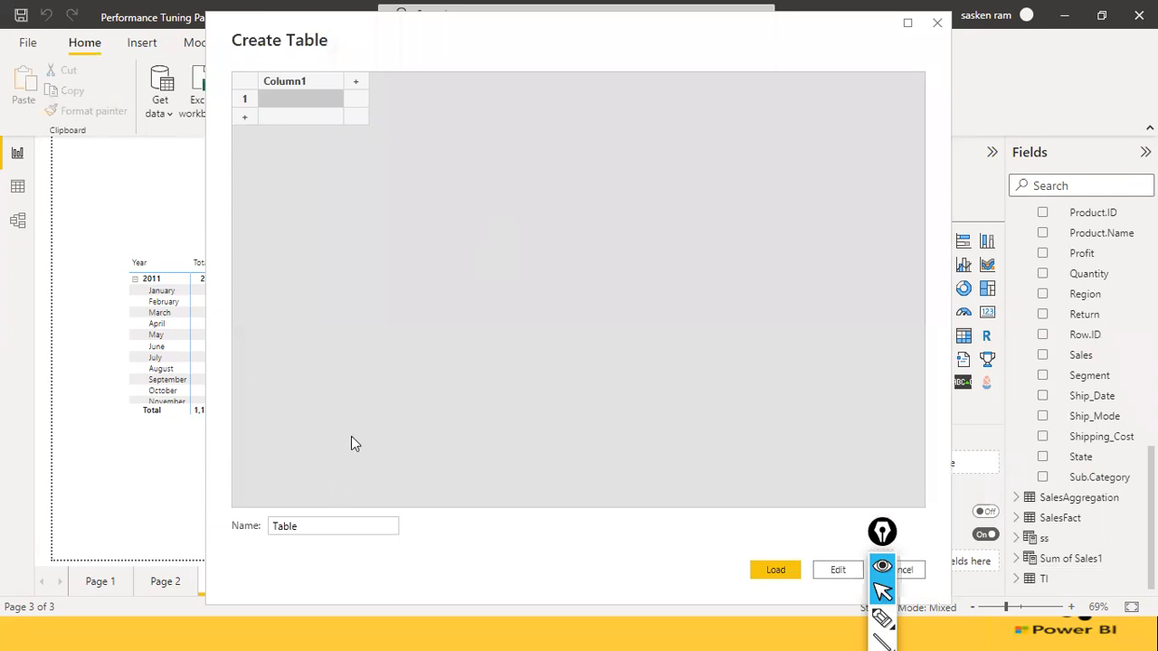
double_click(334, 528)
left_click_drag(405, 333, 276, 500)
key("ctrl+z")
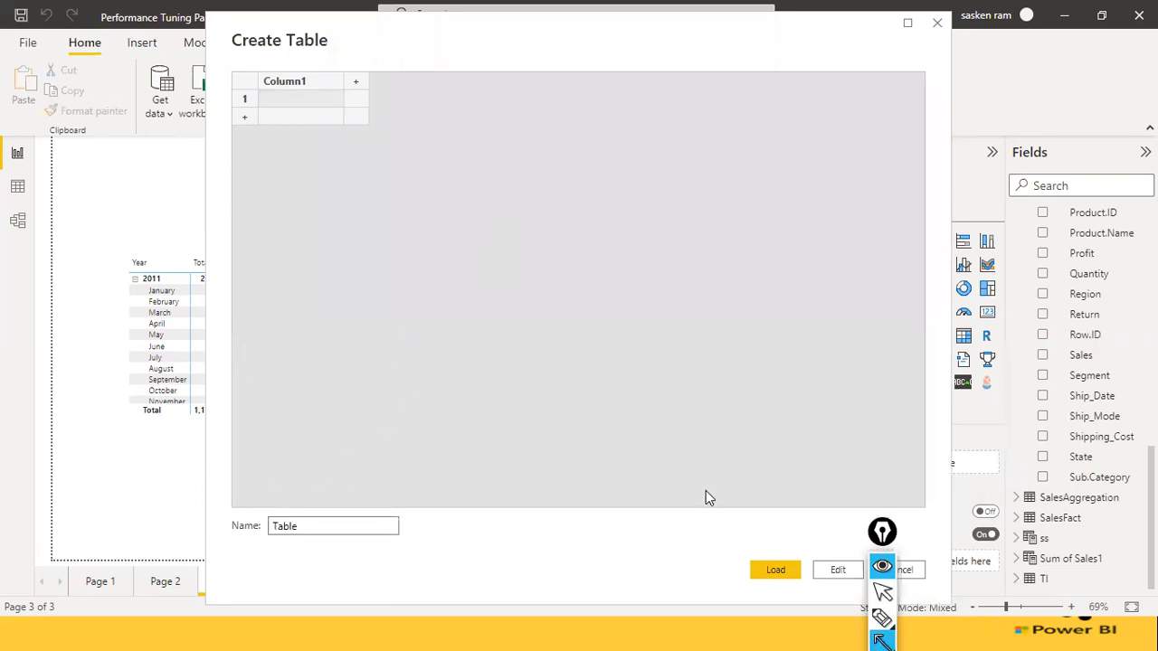
left_click_drag(343, 517, 334, 522)
key("ctrl+shift+2")
double_click(284, 532)
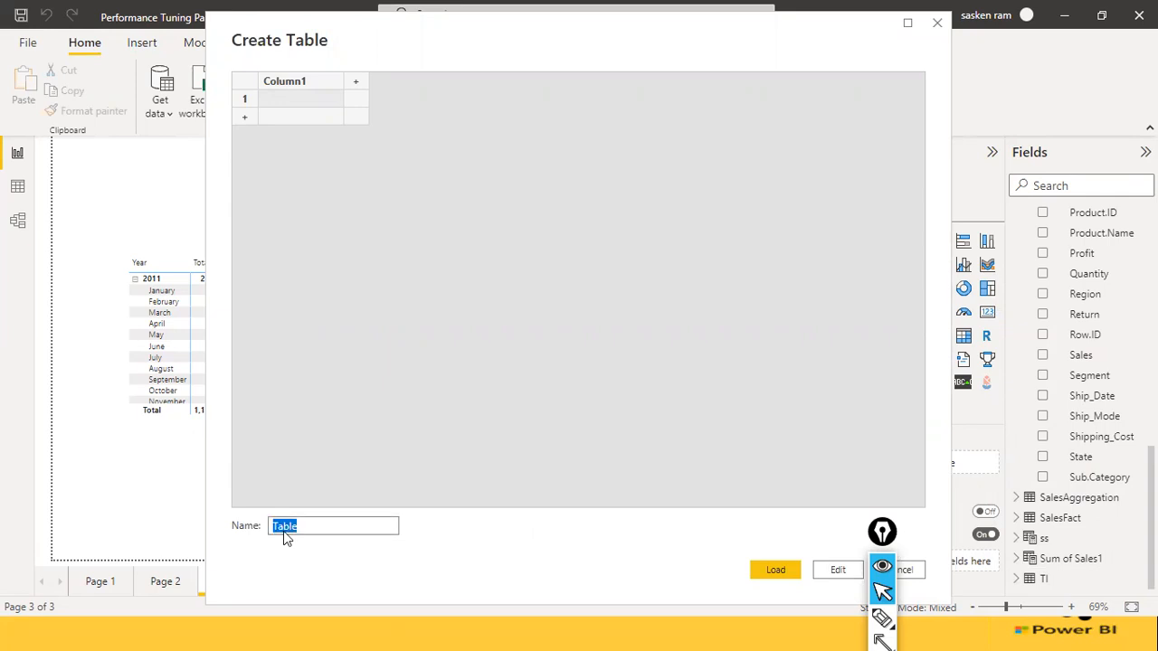
type("Sales Analytics Measures")
key("Return")
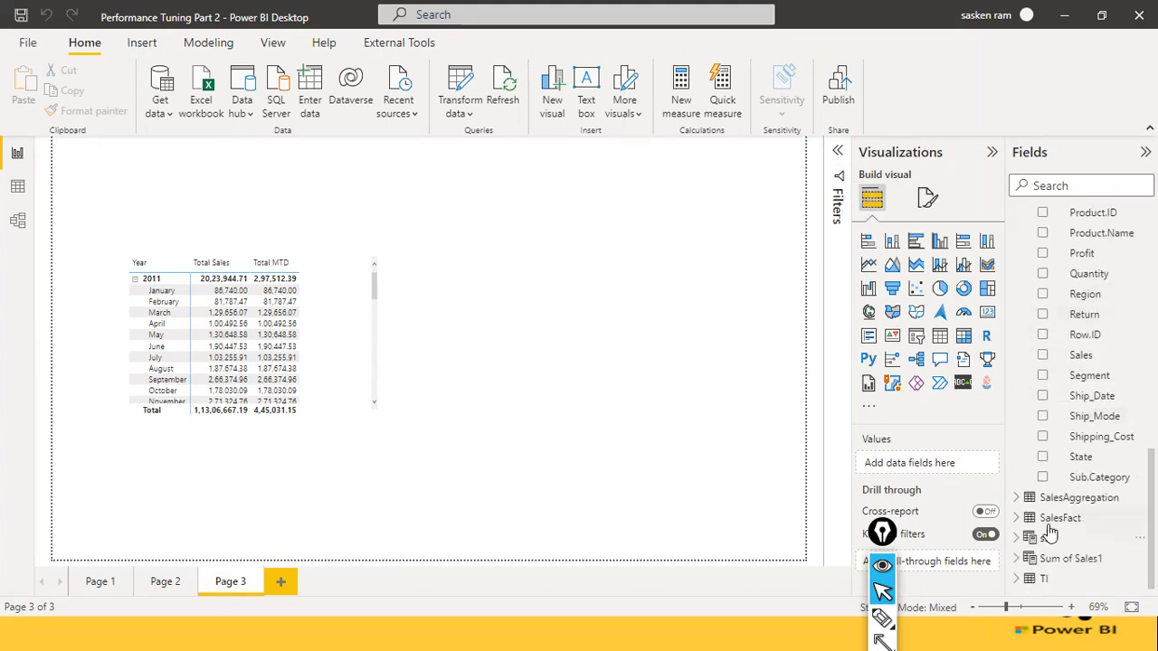
Step: Locate the Sales Analytics Measures table in the field list, collapse sales_w04, and expand the new table to inspect its column
scroll(1079, 431, "up", 3)
scroll(1078, 431, "up", 5)
scroll(1078, 432, "down", 3)
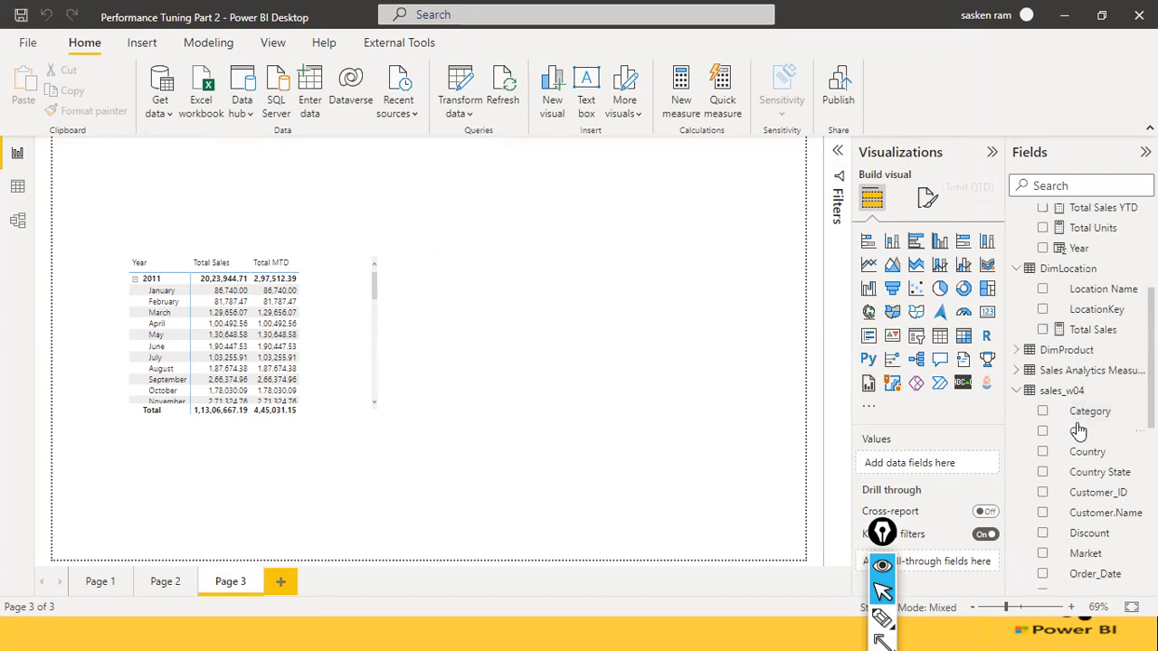
left_click(1018, 391)
left_click(1016, 457)
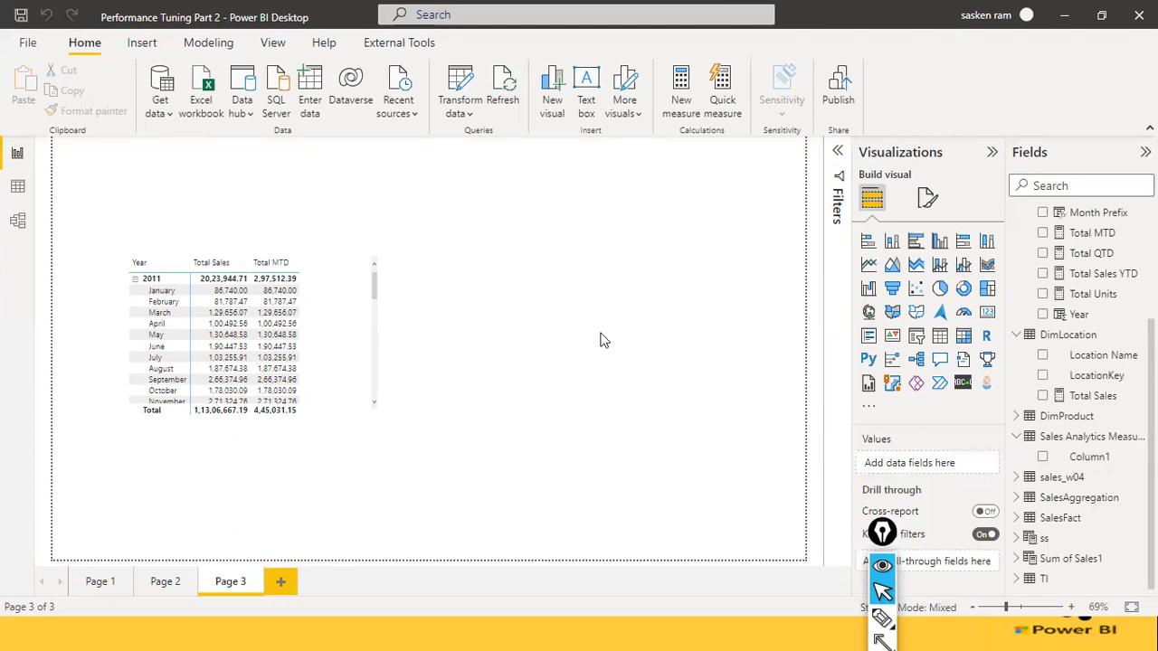
Step: Add Column1 of Sales Analytics Measures to a new table visual and hide the column
left_click(1140, 457)
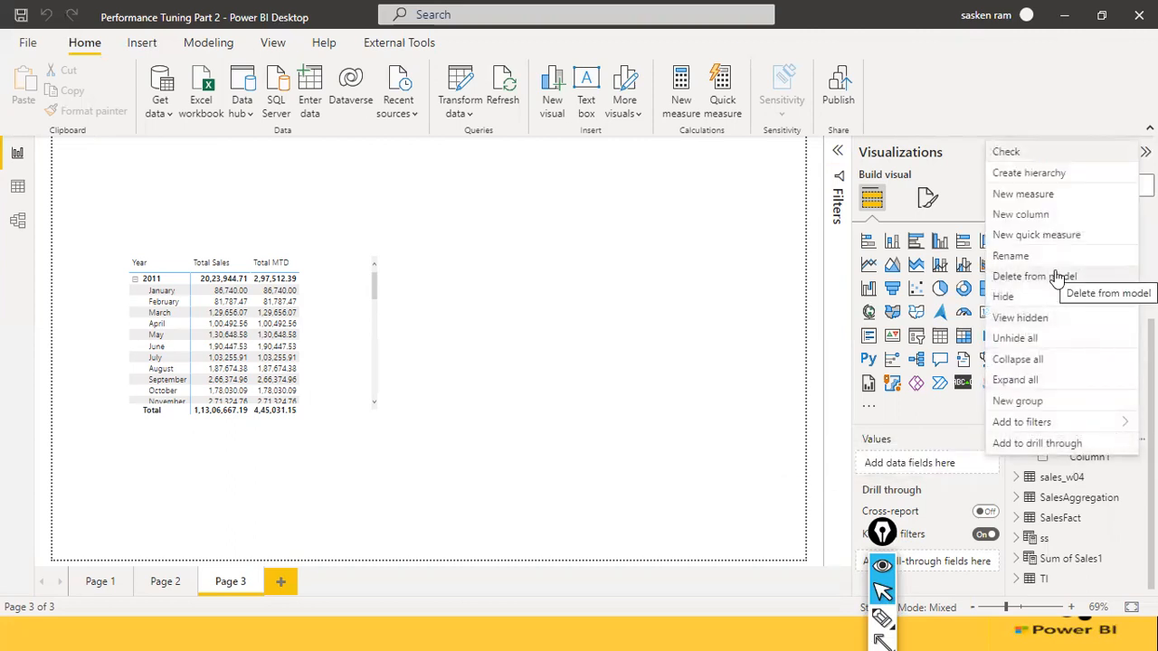
left_click(802, 306)
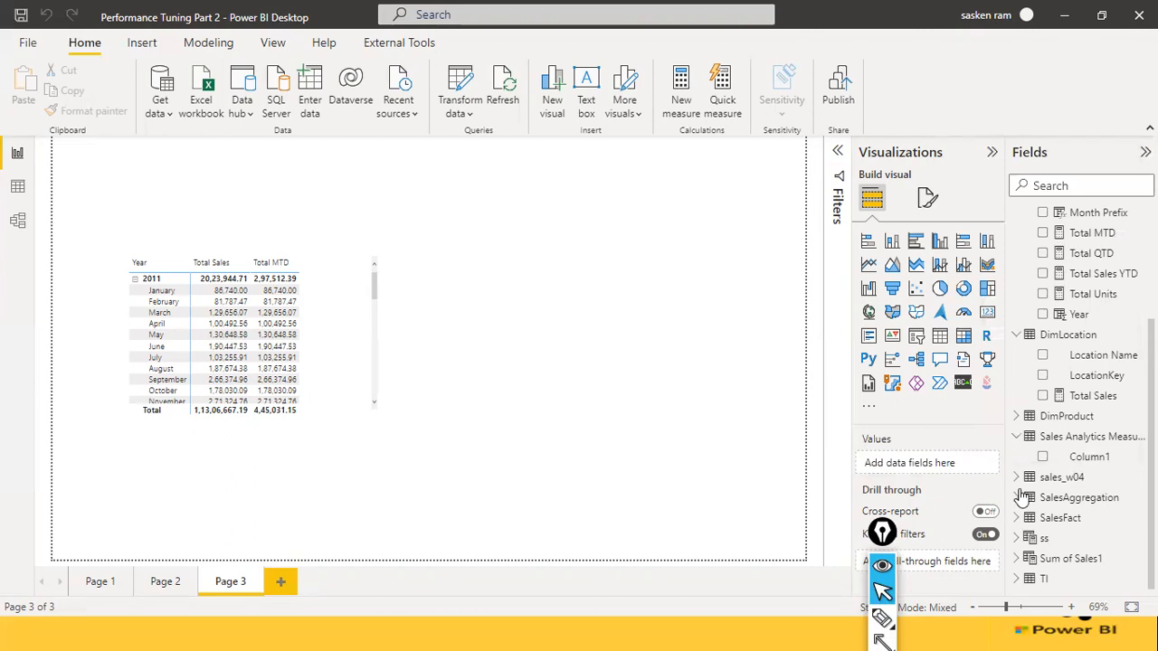
left_click(1044, 457)
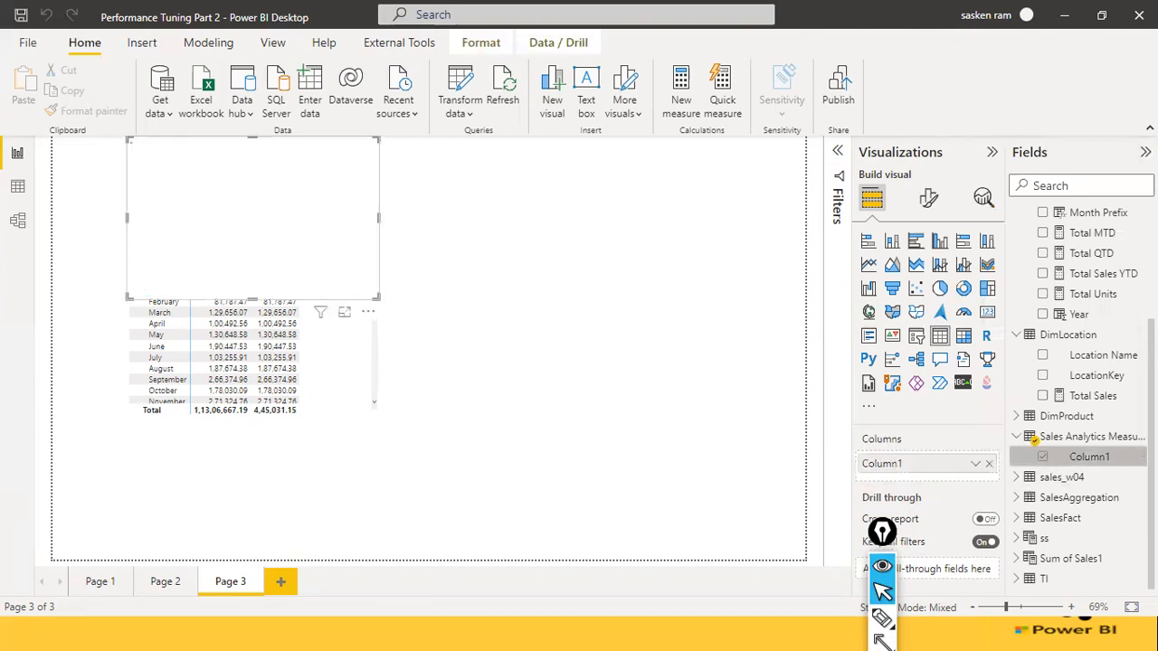
right_click(1089, 457)
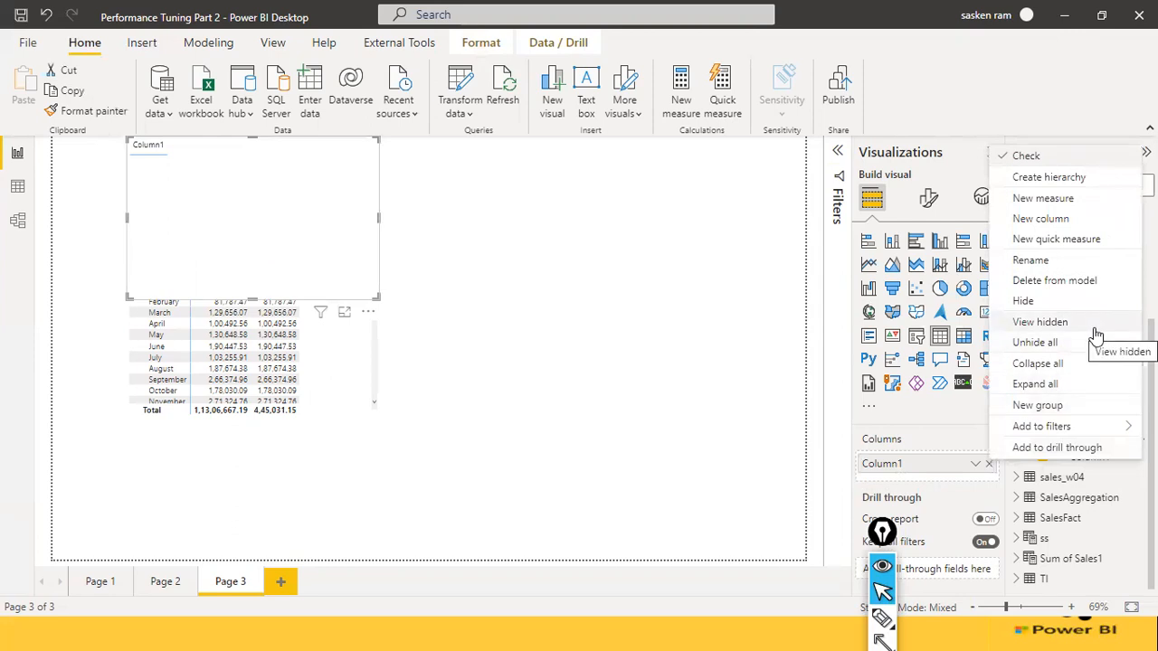
left_click(1039, 301)
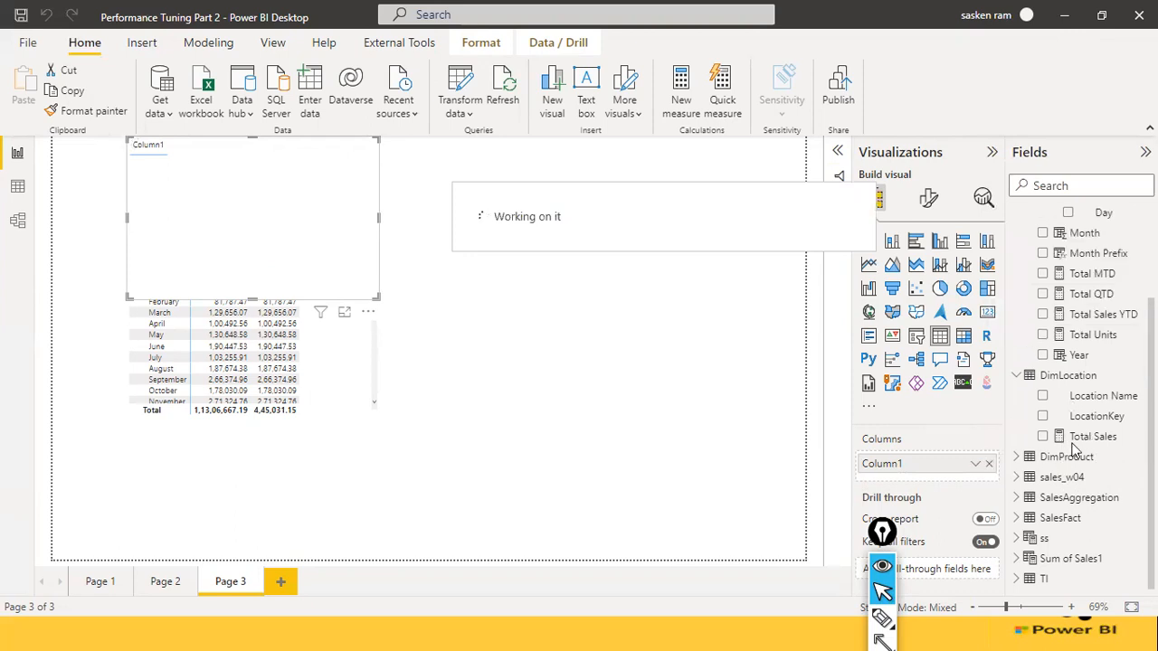
Step: Look through the field list for the Sales Analytics Measures table, checking inside SalesAggregation as well
scroll(1086, 508, "up", 3)
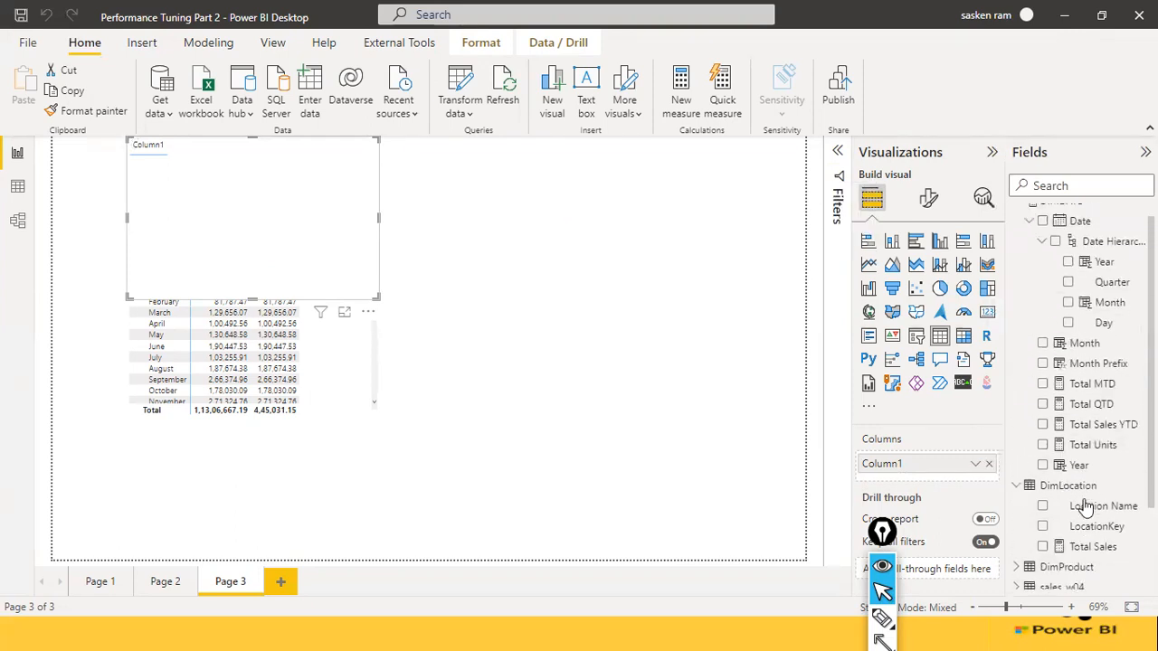
scroll(1085, 508, "down", 3)
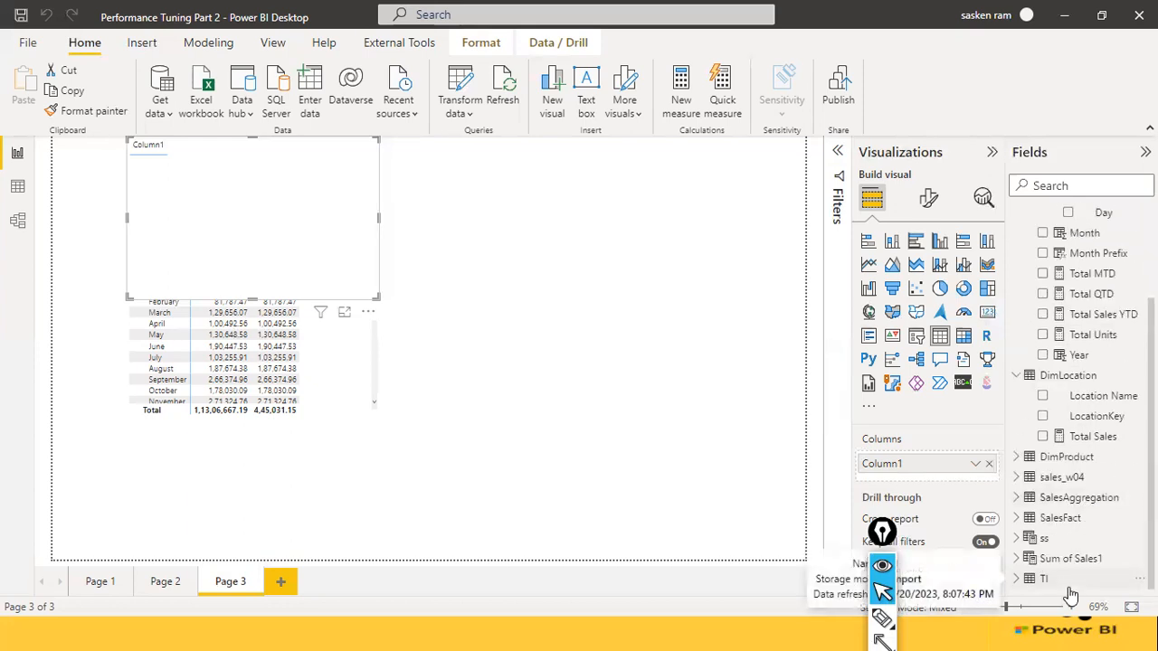
scroll(1090, 462, "up", 3)
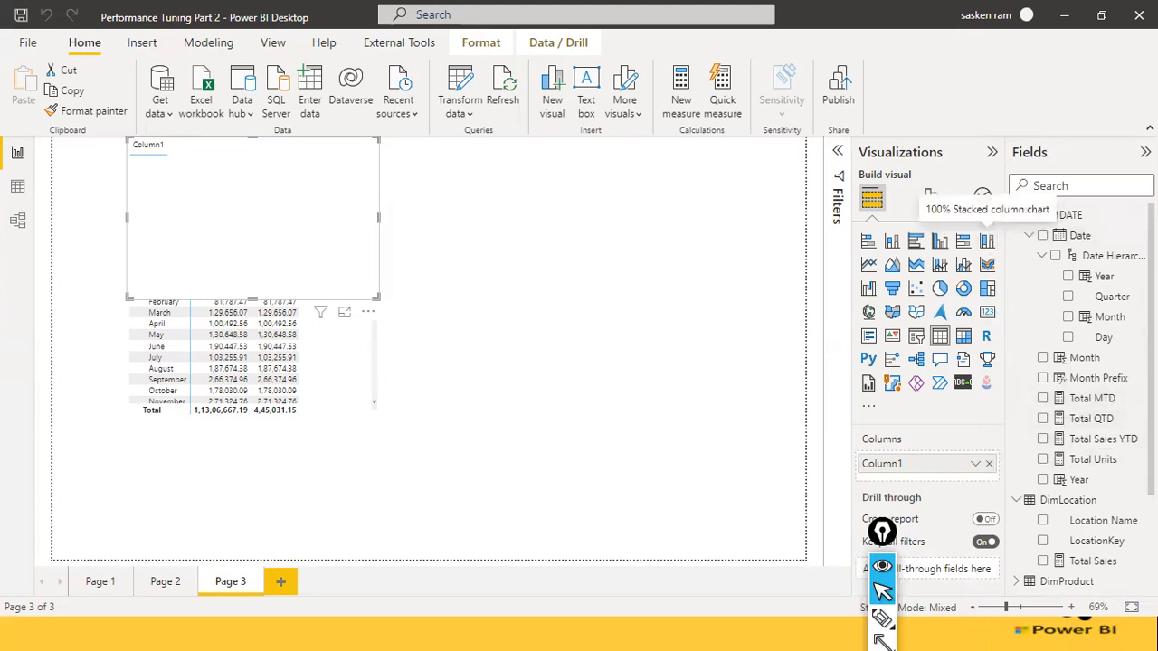
scroll(1109, 552, "down", 3)
mouse_move(1109, 572)
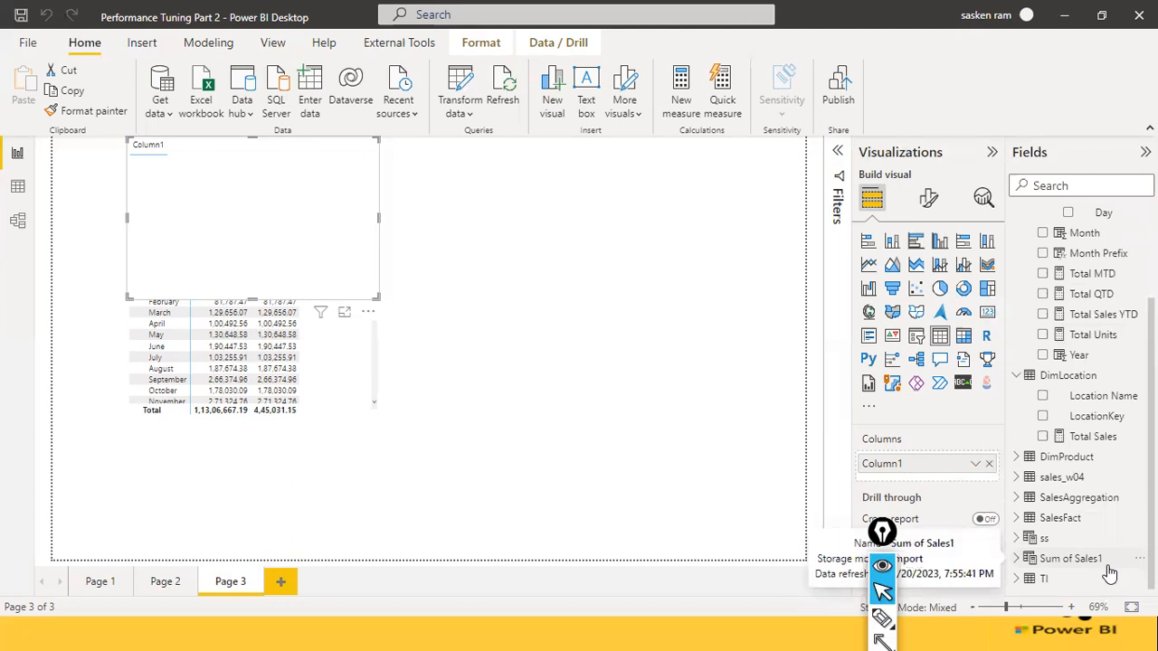
left_click(1016, 498)
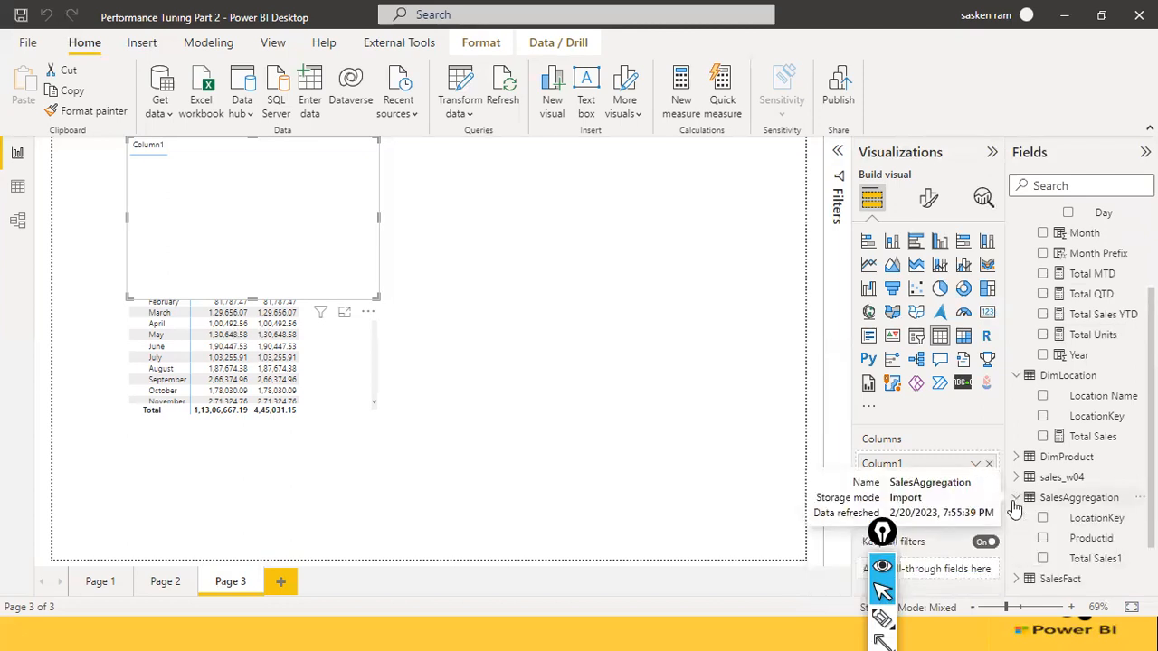
left_click(1016, 498)
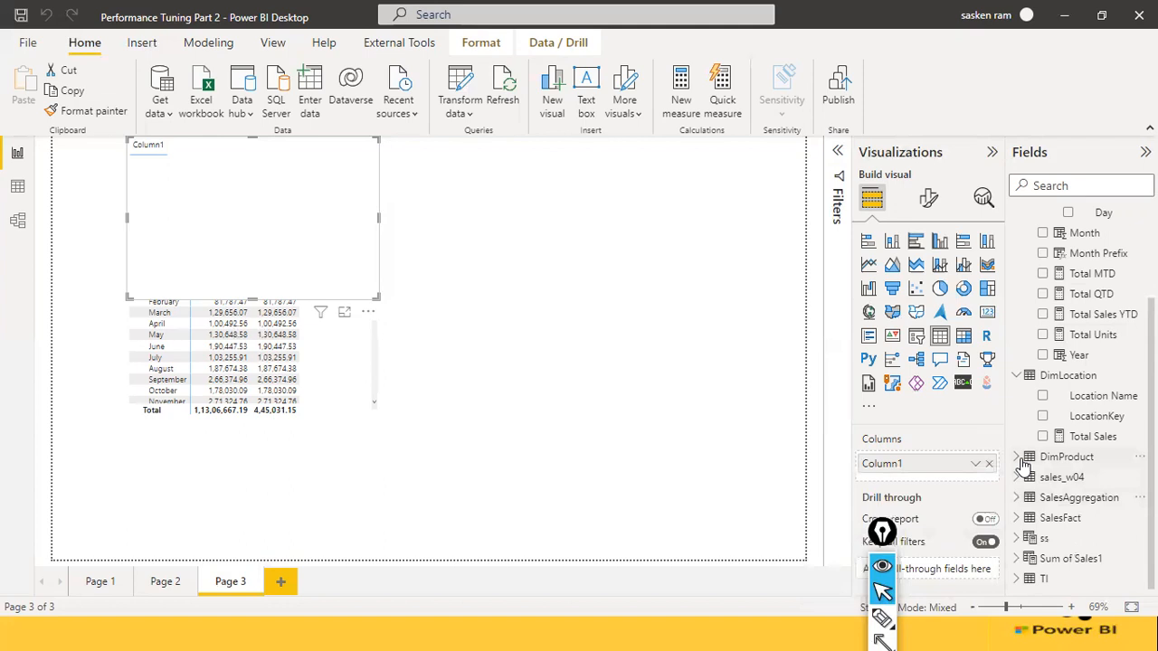
scroll(1016, 475, "up", 2)
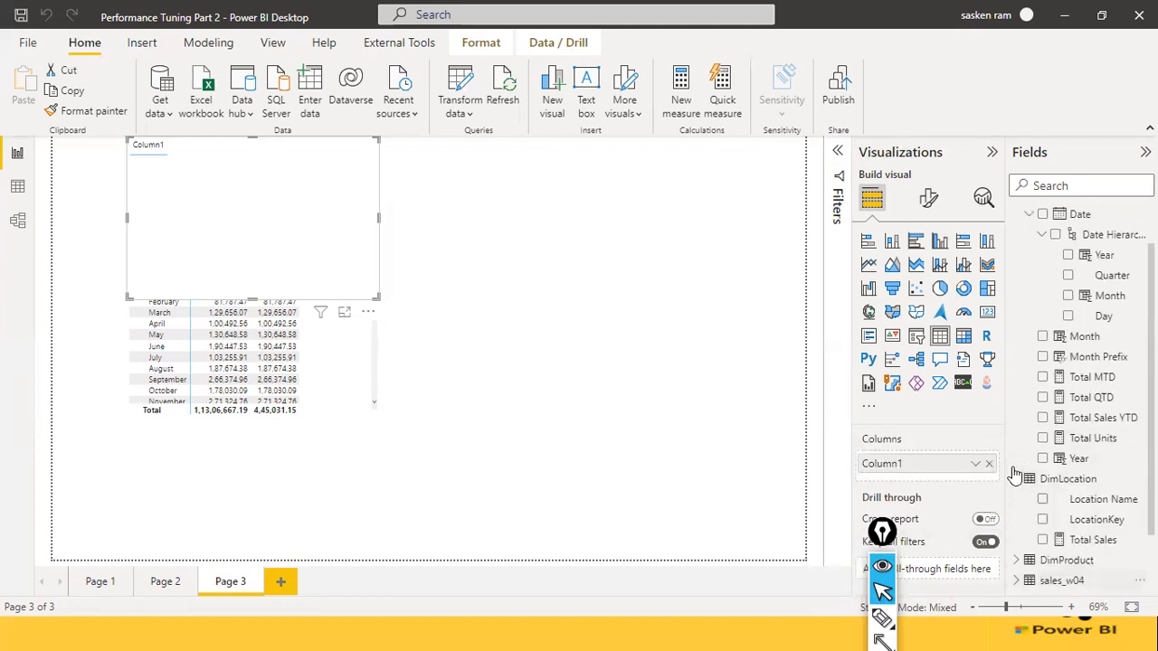
scroll(1015, 475, "down", 2)
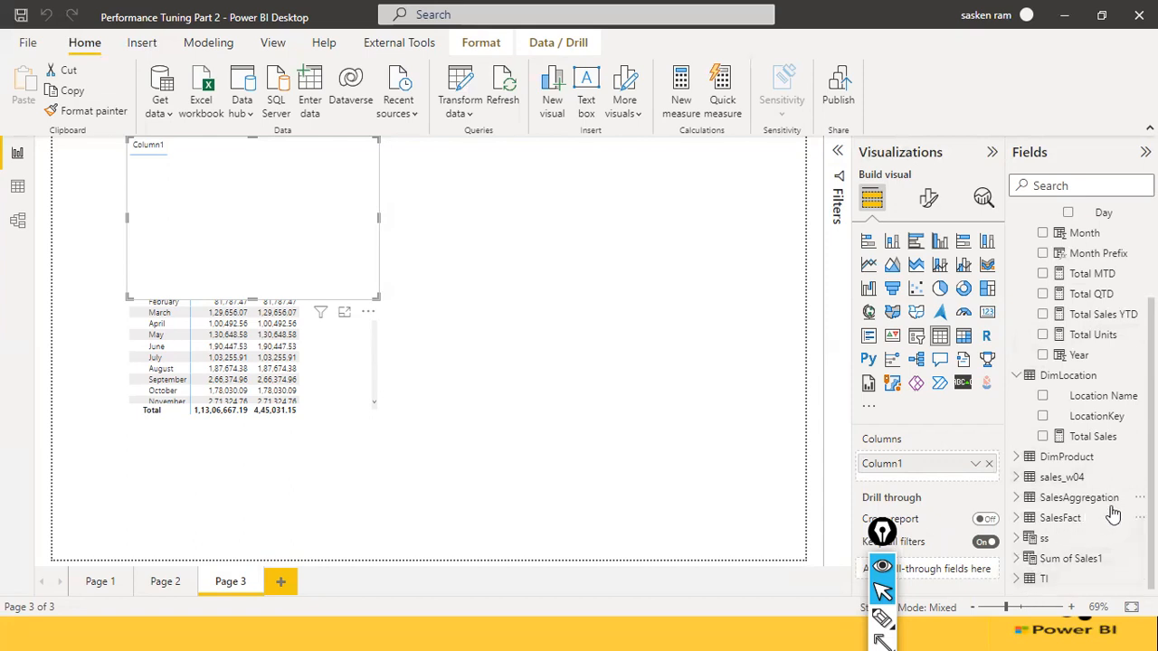
mouse_move(1086, 525)
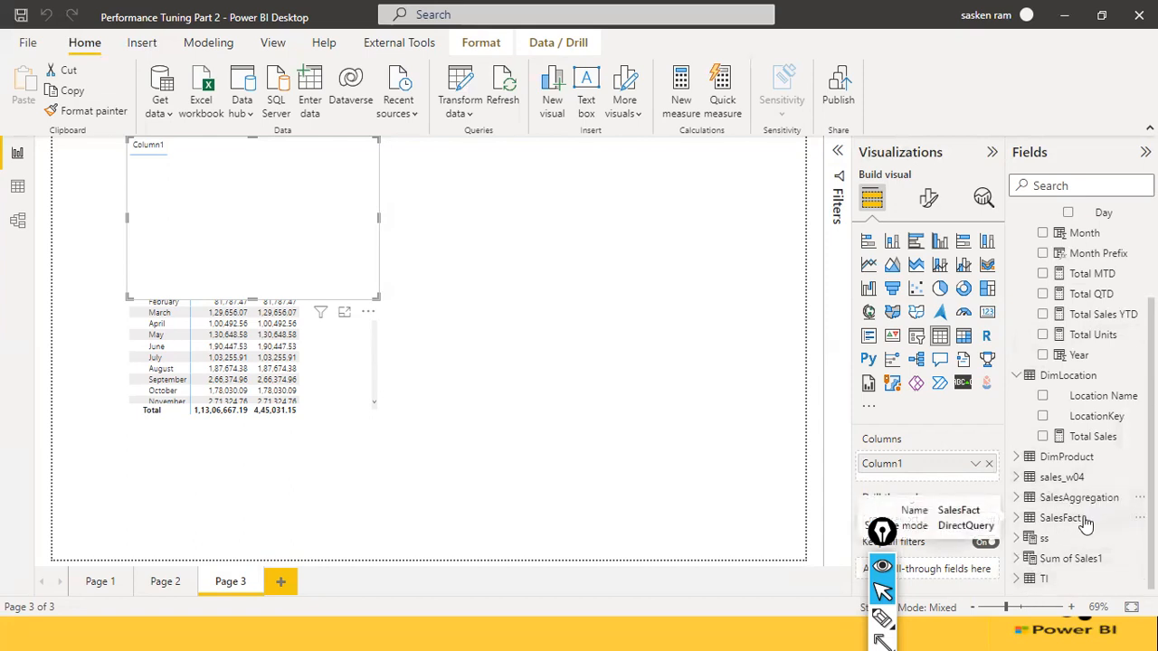
scroll(1085, 514, "up", 2)
scroll(1080, 525, "down", 2)
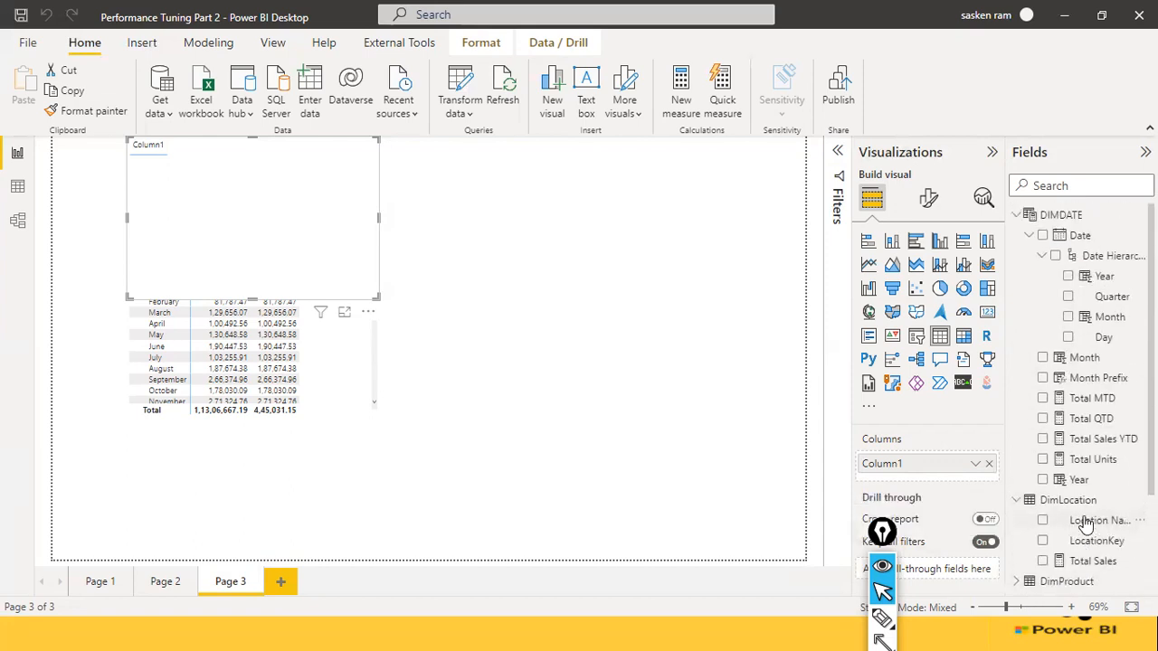
Step: Search the fields for "sales" and "sales a" to find the Sales Analytics Measures table, and clear the search
left_click(1105, 189)
type("sales")
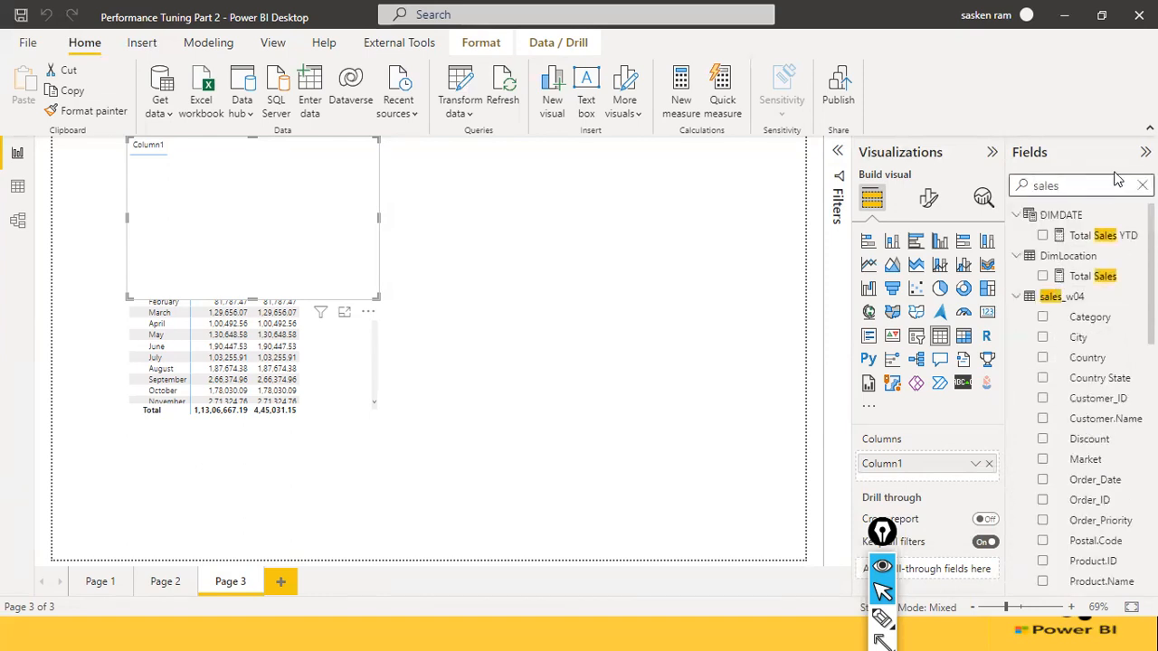
type(" me")
key("BackSpace")
key("BackSpace")
key("BackSpace")
type("an")
key("BackSpace")
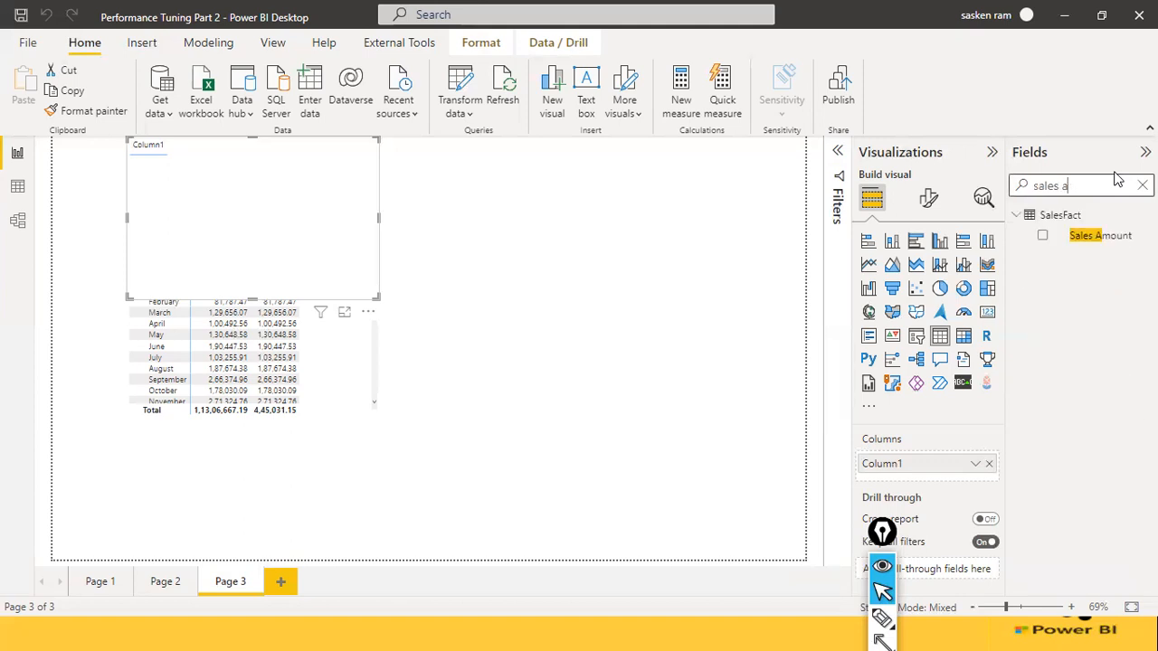
key("Escape")
Step: Unhide the Sales Analytics Measures table and its Column1 in the model view
left_click(18, 186)
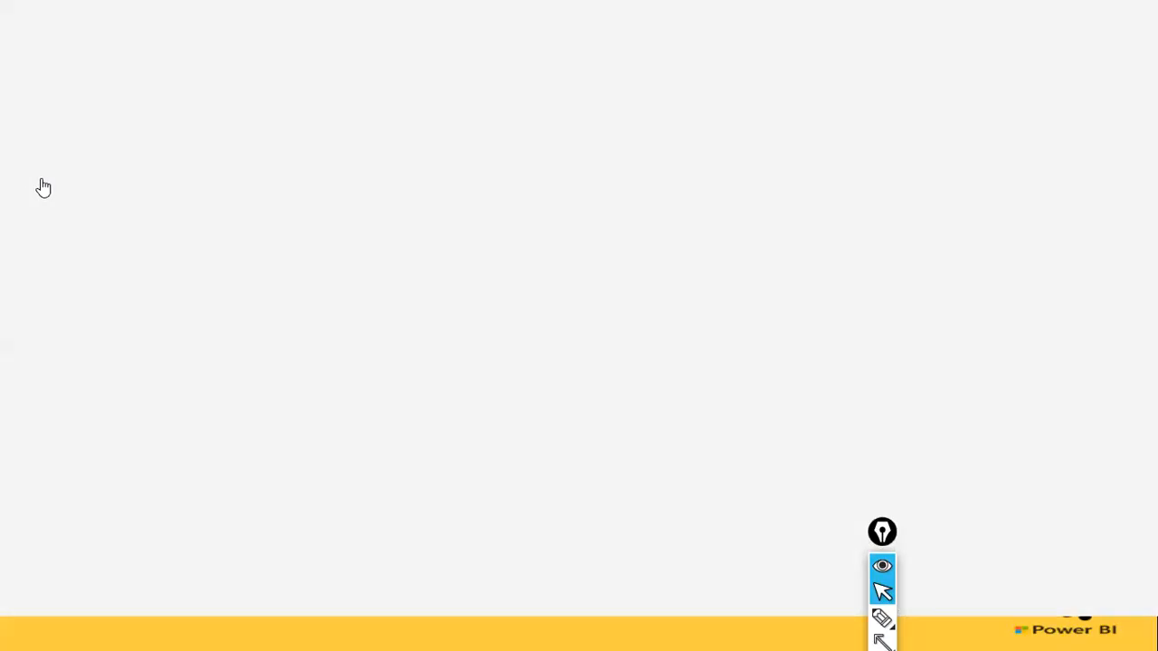
left_click(17, 221)
left_click_drag(236, 561, 598, 538)
scroll(618, 284, "up", 1)
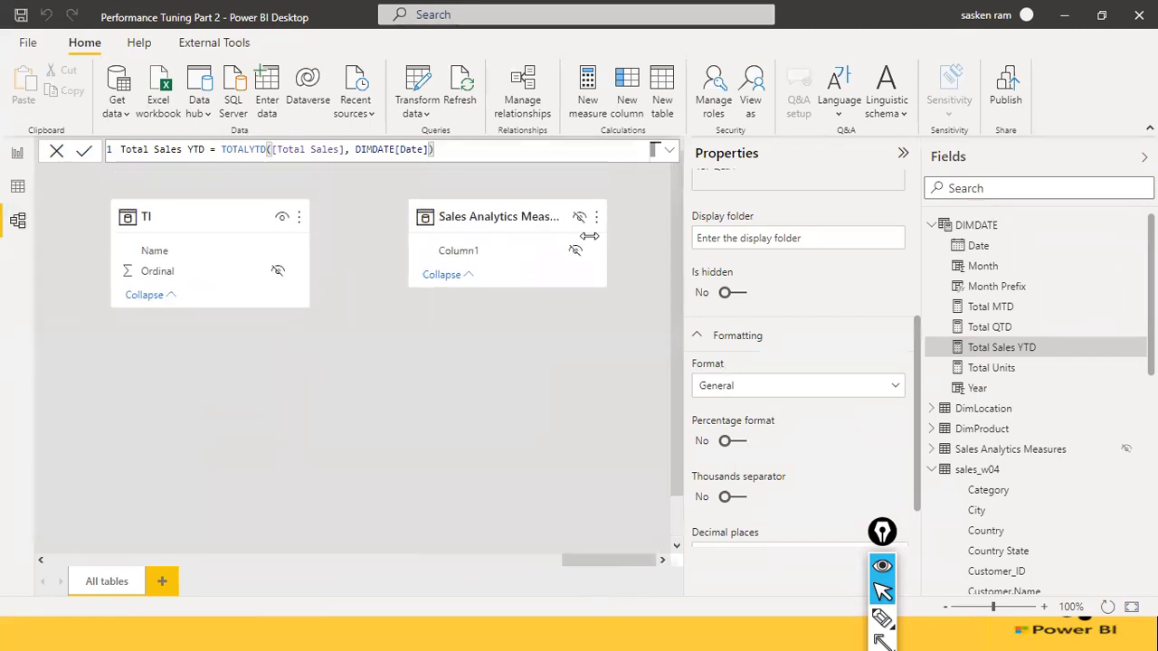
left_click(542, 218)
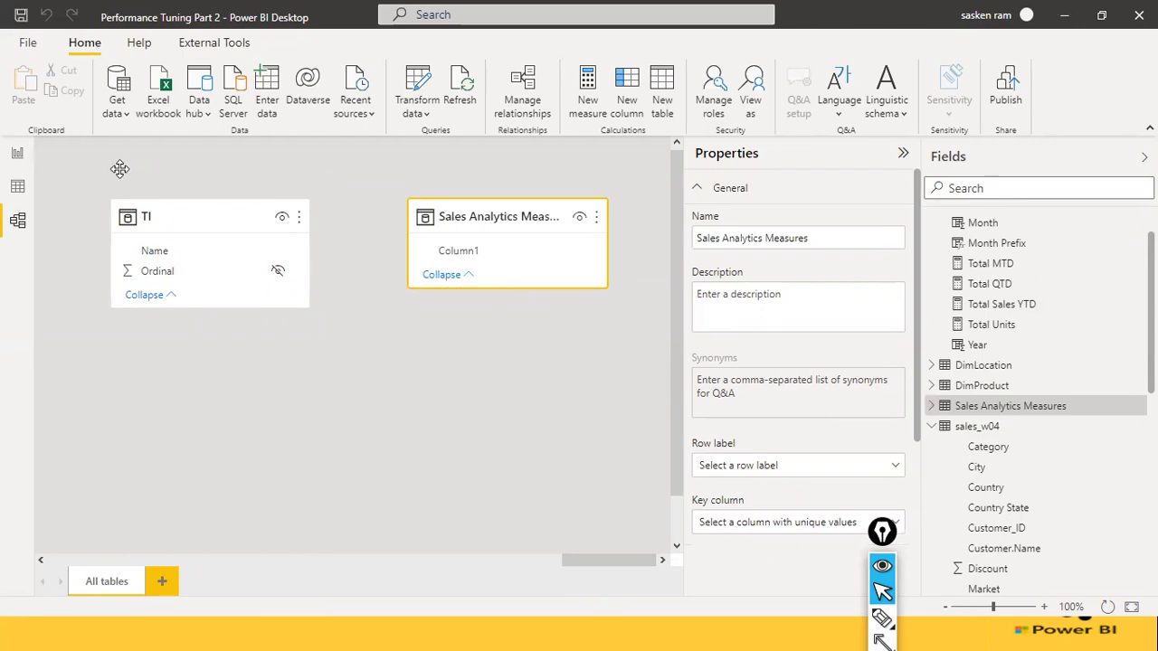
Step: Return to the report view and remove the Column1 table visual from Page 3
left_click(17, 154)
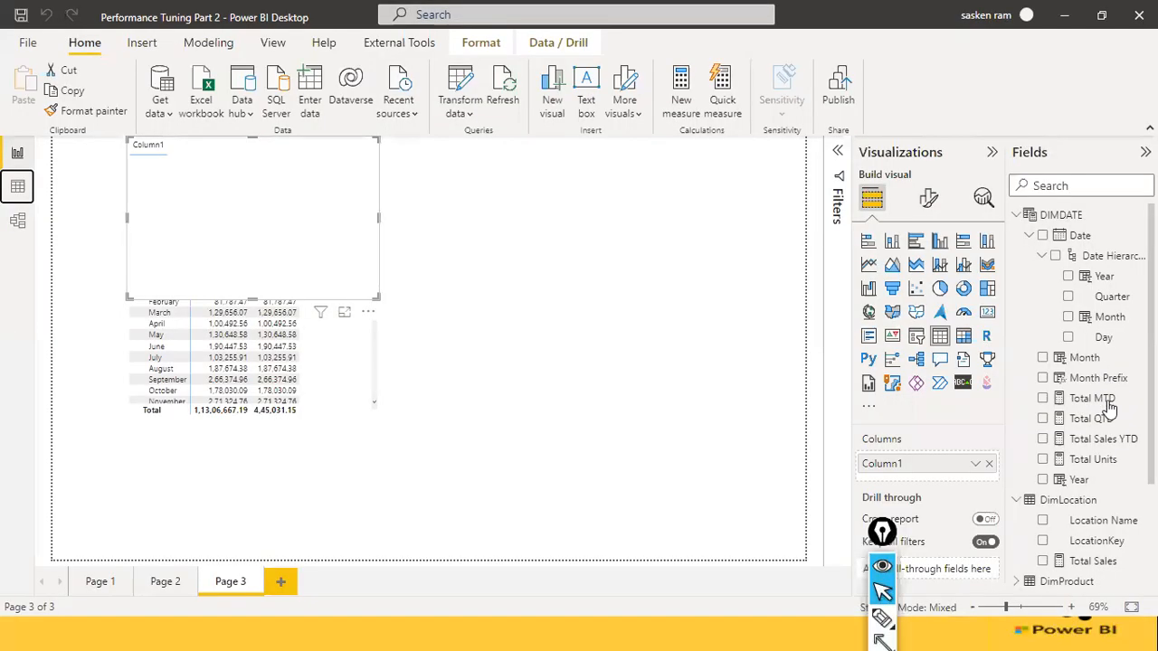
left_click_drag(292, 266, 596, 418)
left_click(675, 284)
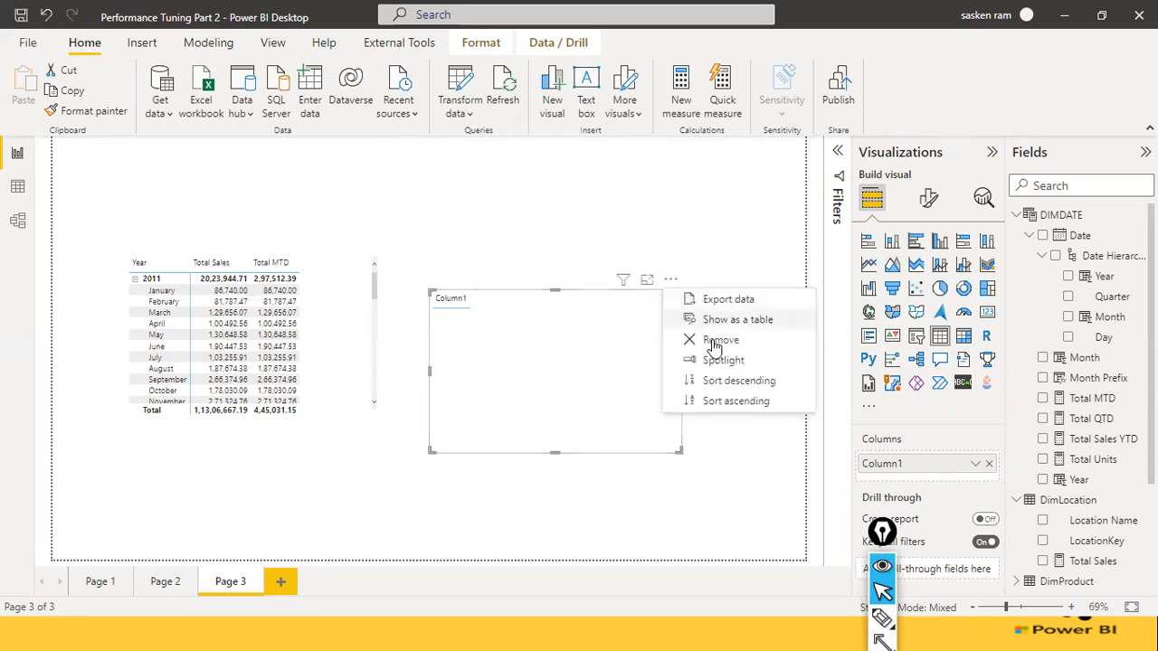
left_click(715, 337)
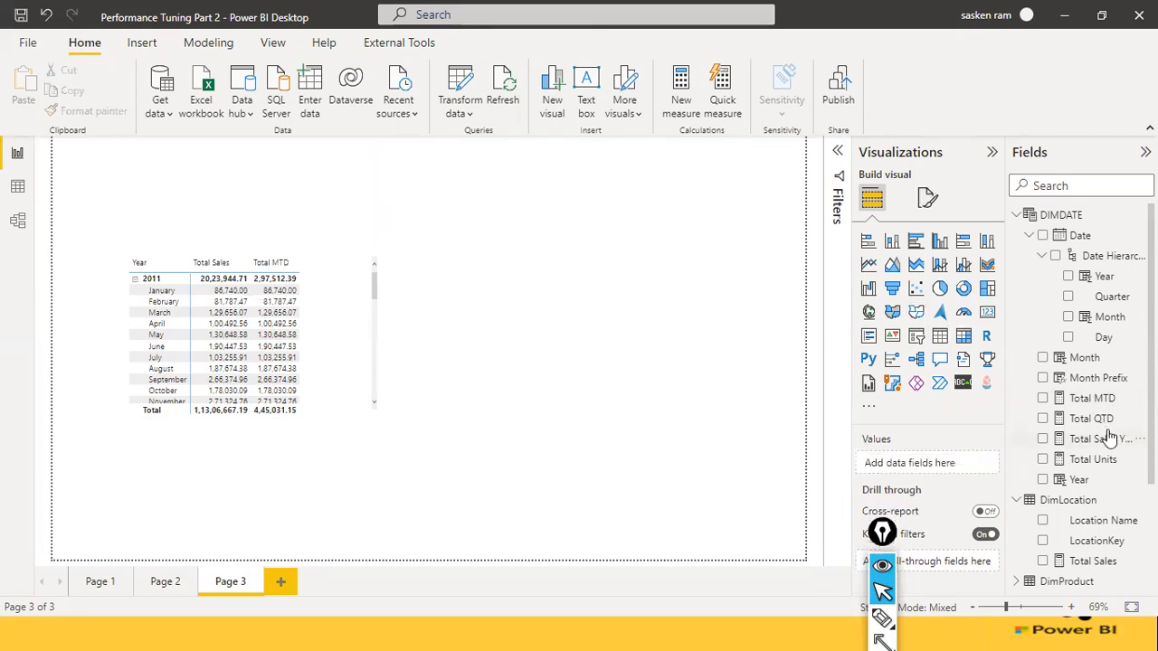
Step: Change the home table of the Total MTD measure from DIMDATE to Sales Analytics Measures
scroll(1109, 437, "down", 3)
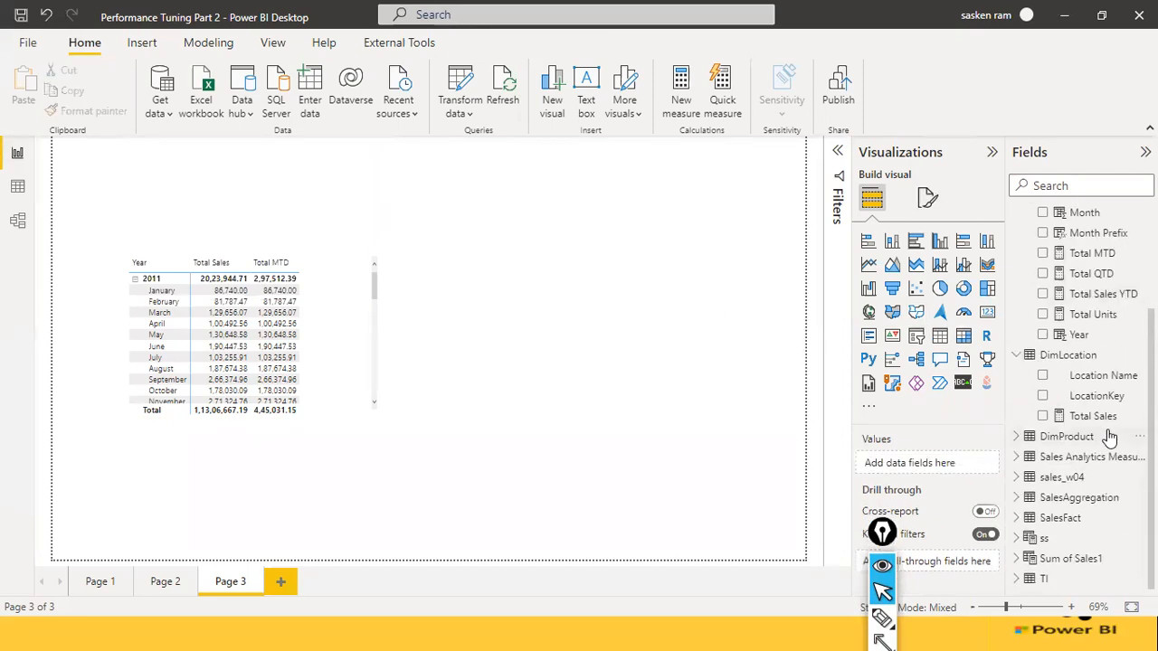
left_click(1015, 457)
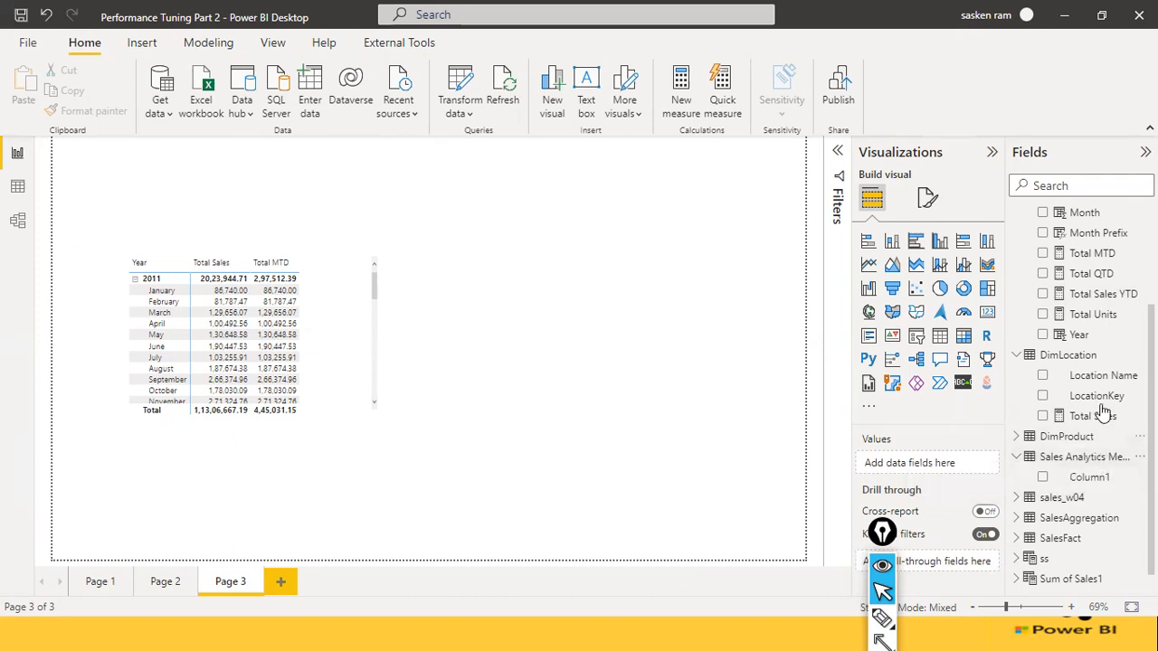
scroll(1083, 396, "up", 3)
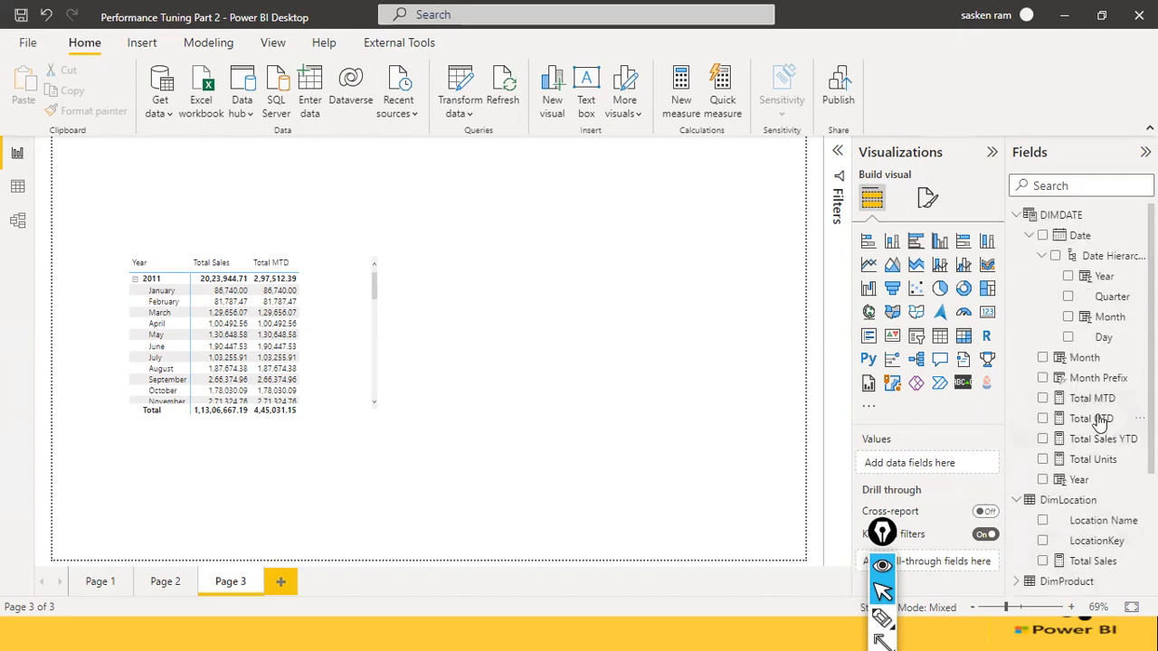
left_click(1092, 401)
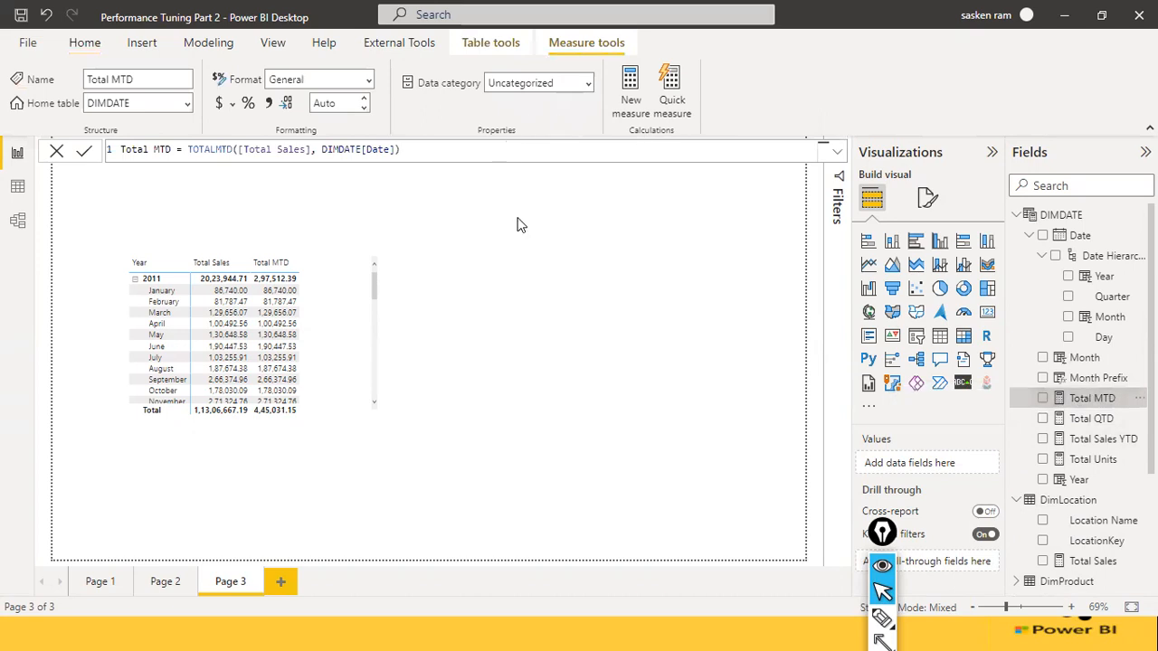
left_click(882, 640)
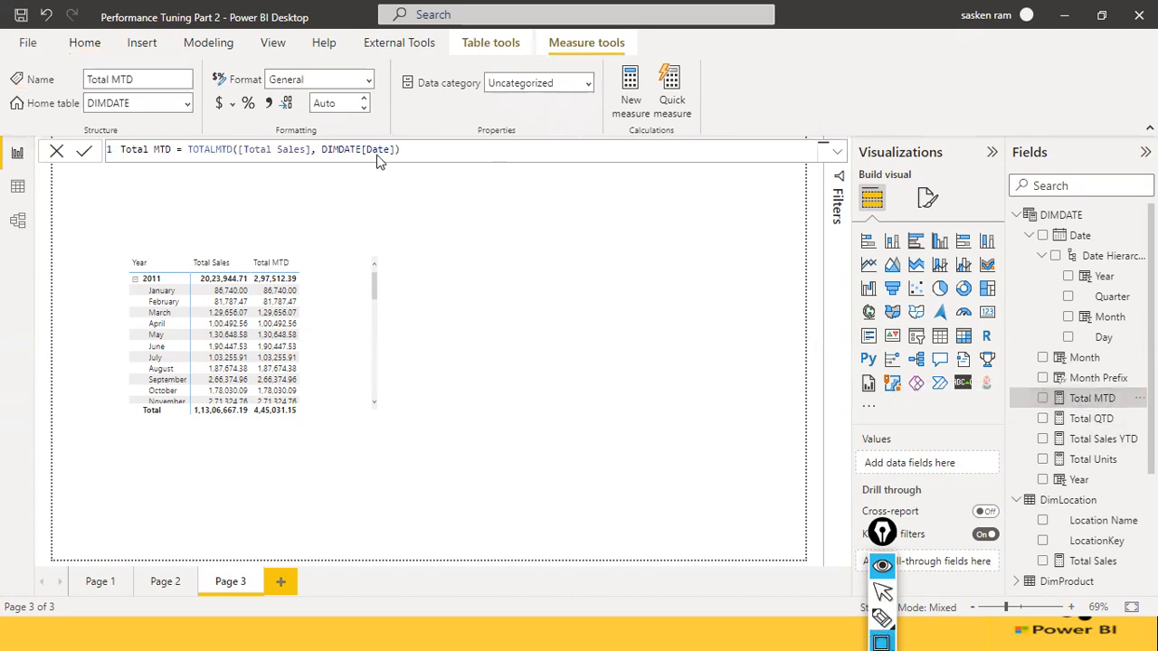
left_click_drag(50, 56, 232, 133)
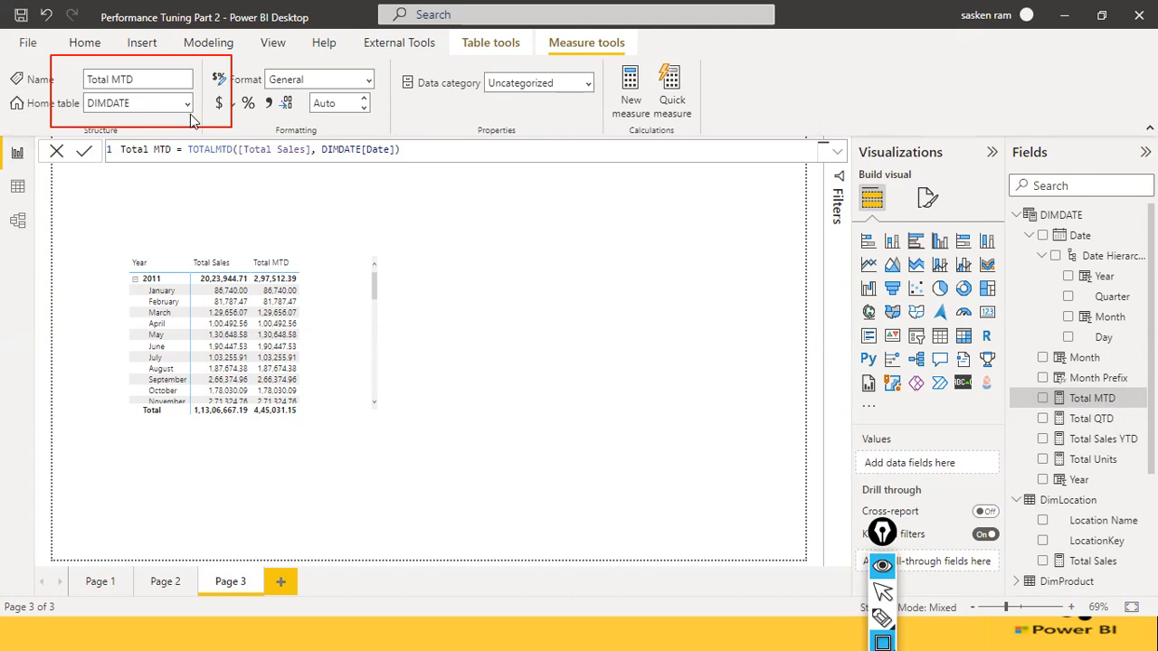
key("Escape")
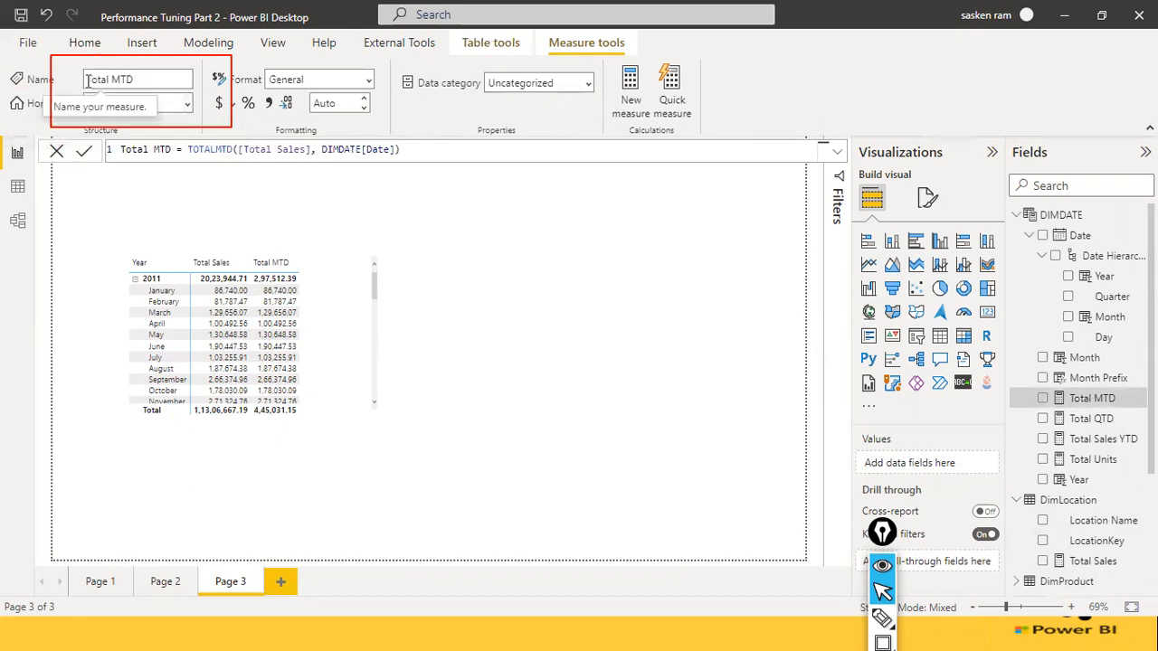
left_click(188, 105)
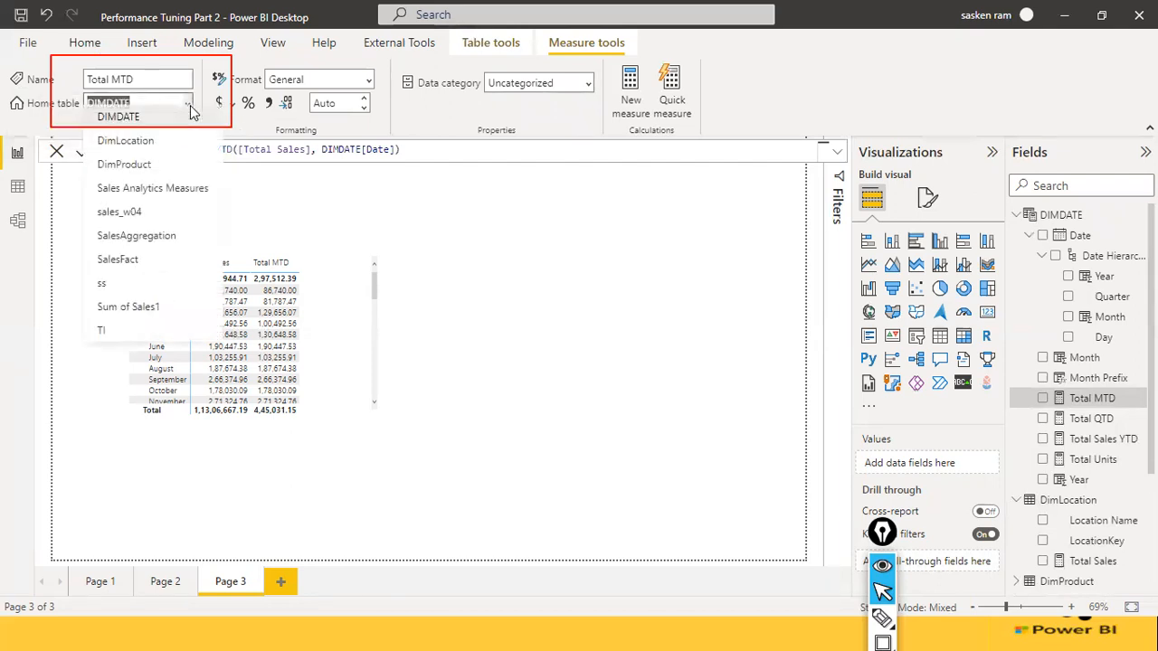
left_click(189, 201)
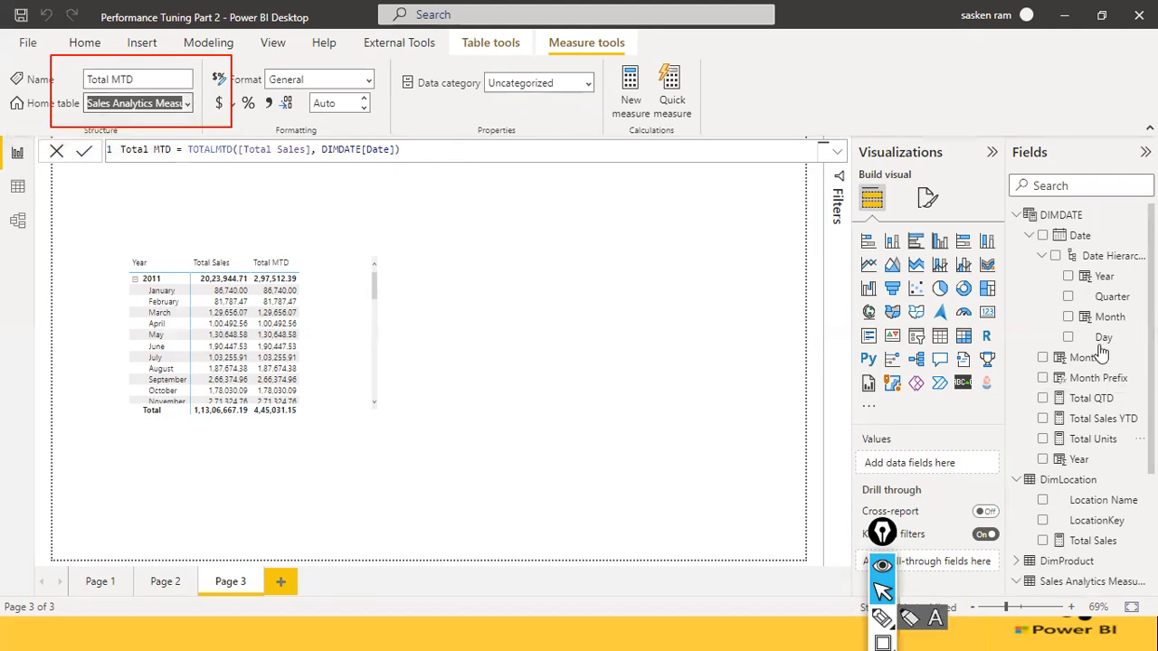
Step: Set the home table of the Total Units measure to Sales Analytics Measures
left_click(1092, 441)
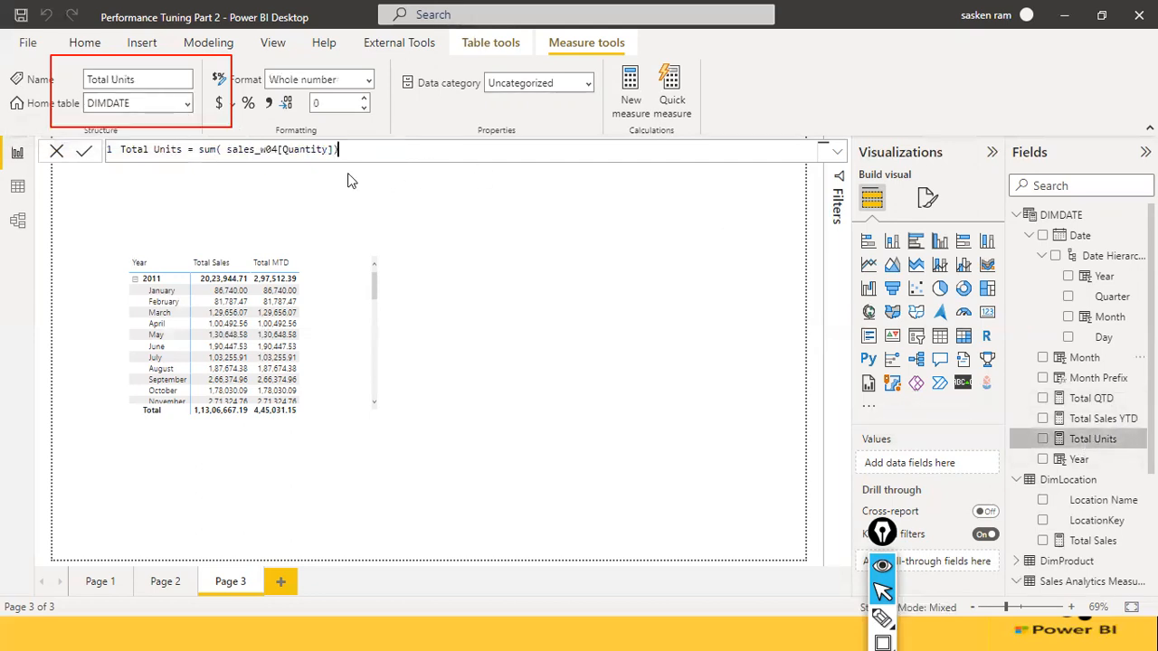
left_click(187, 104)
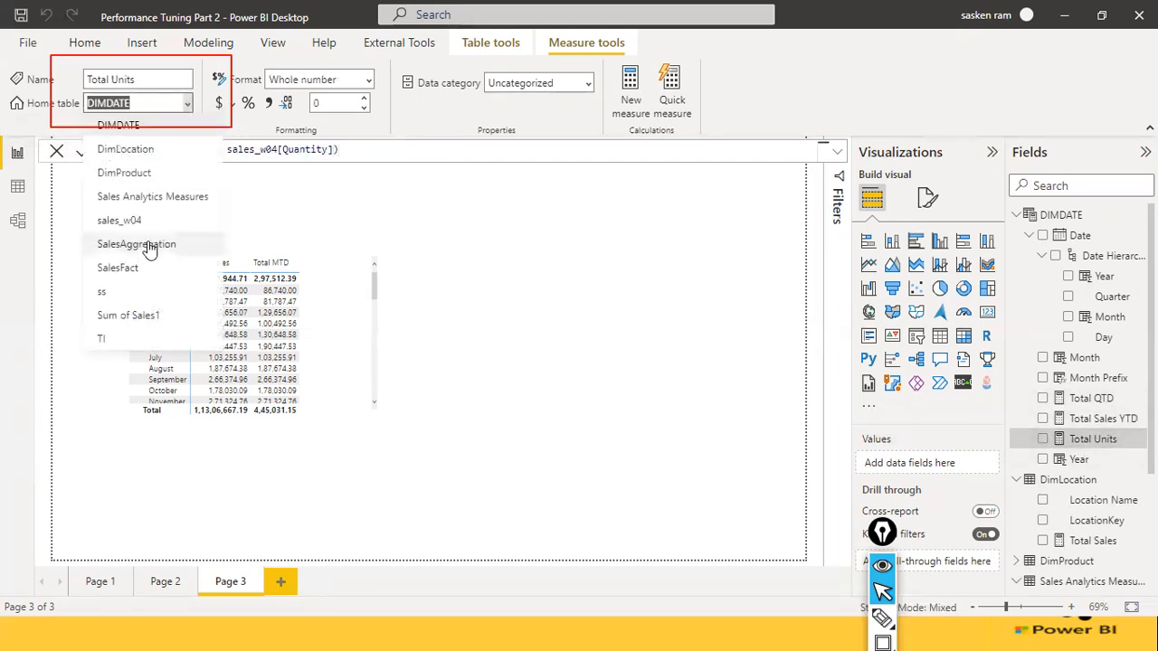
key("Escape")
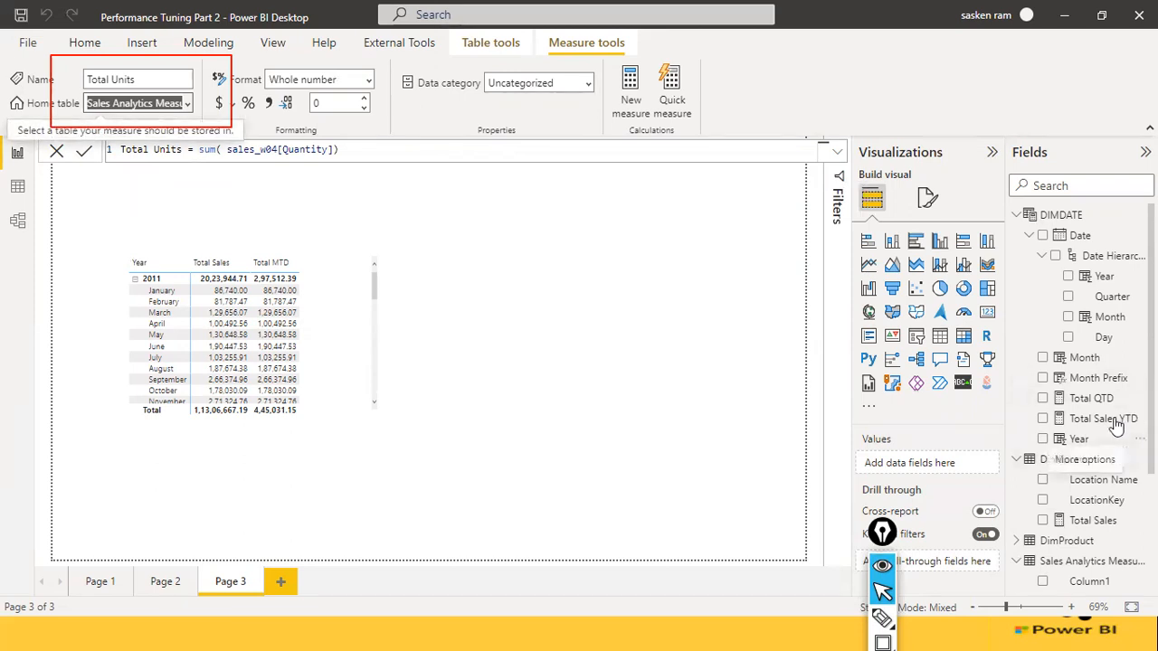
Step: Move the Total QTD measure out of DIMDATE by assigning Sales Analytics Measures as its home table
left_click(1091, 398)
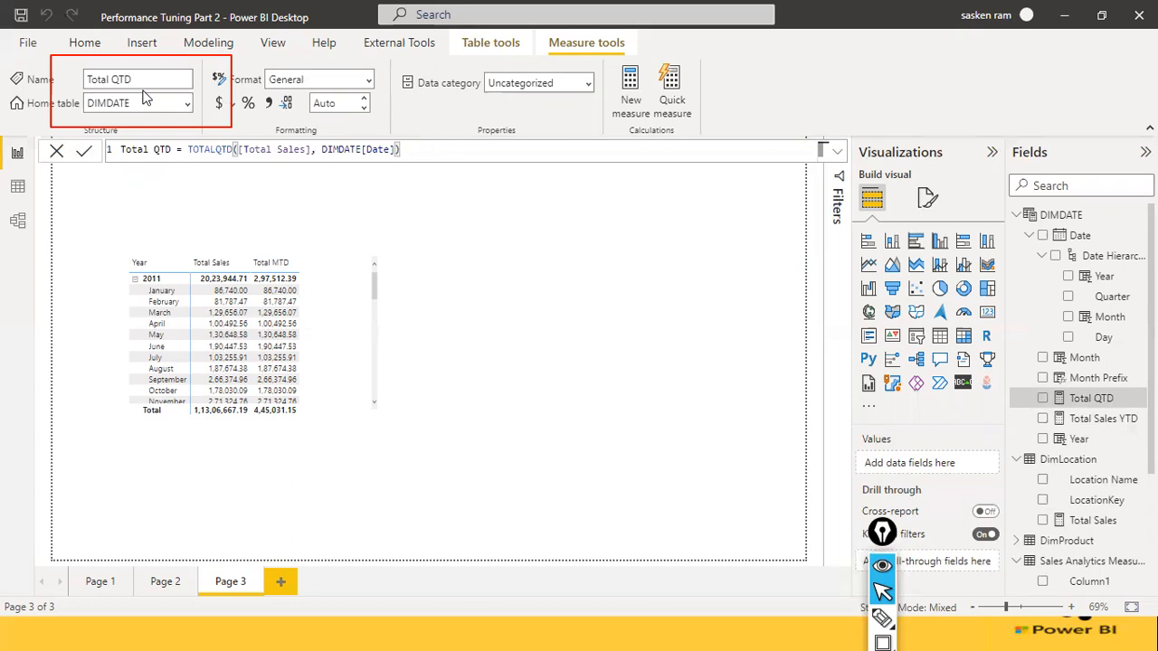
left_click(189, 106)
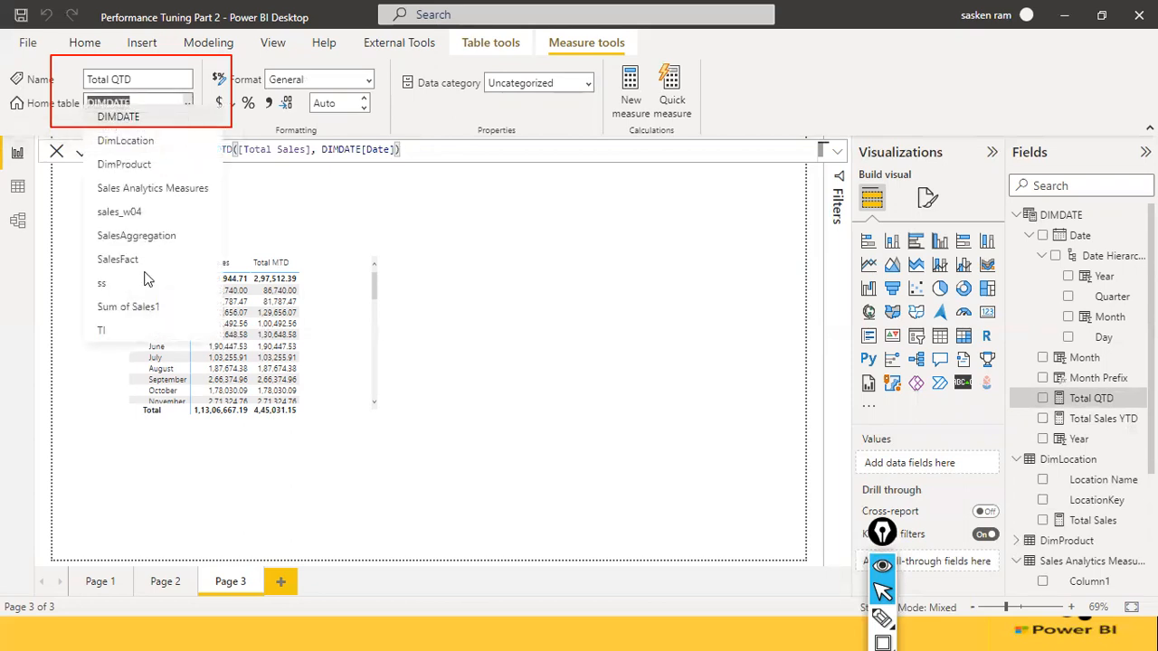
left_click(152, 199)
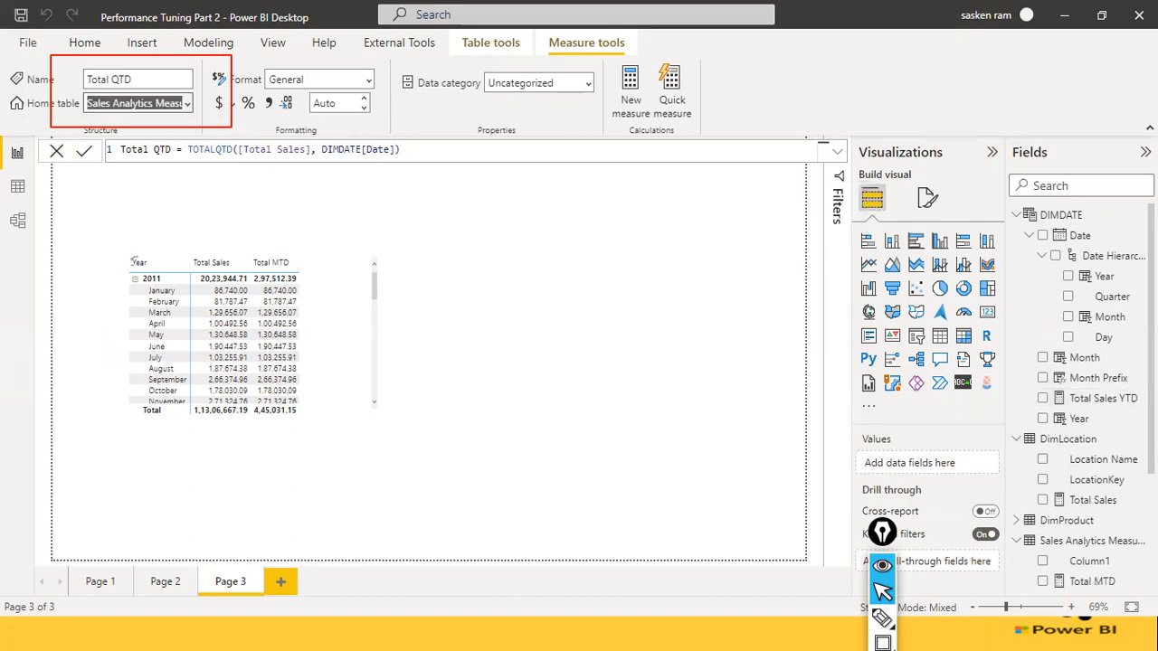
left_click(188, 106)
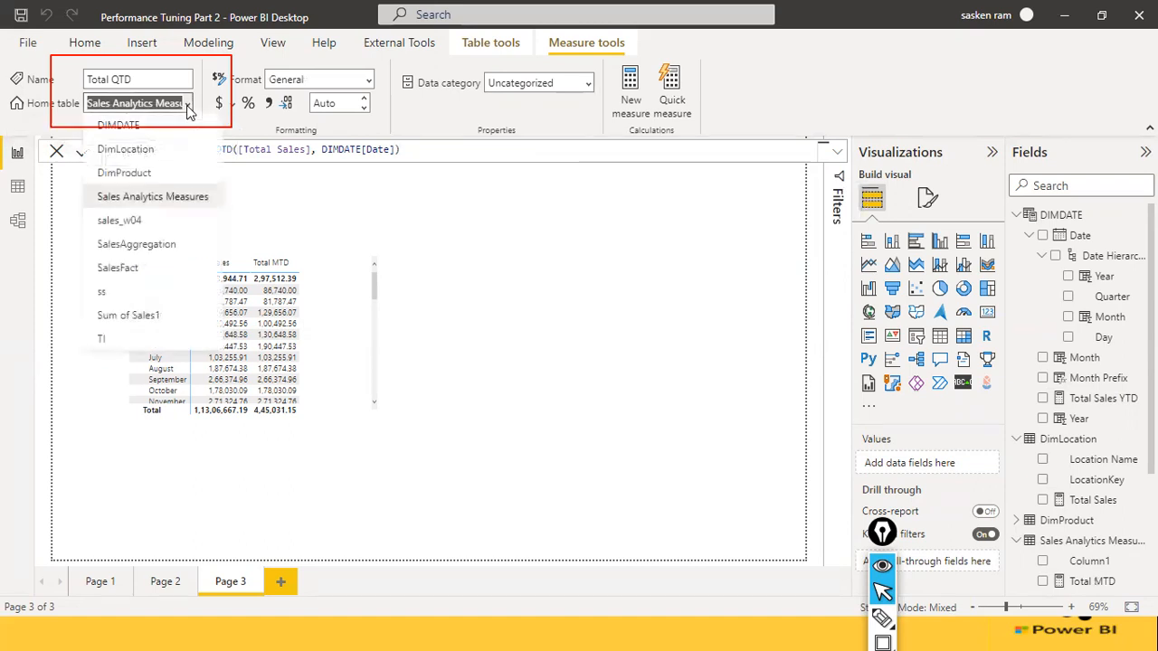
left_click(516, 287)
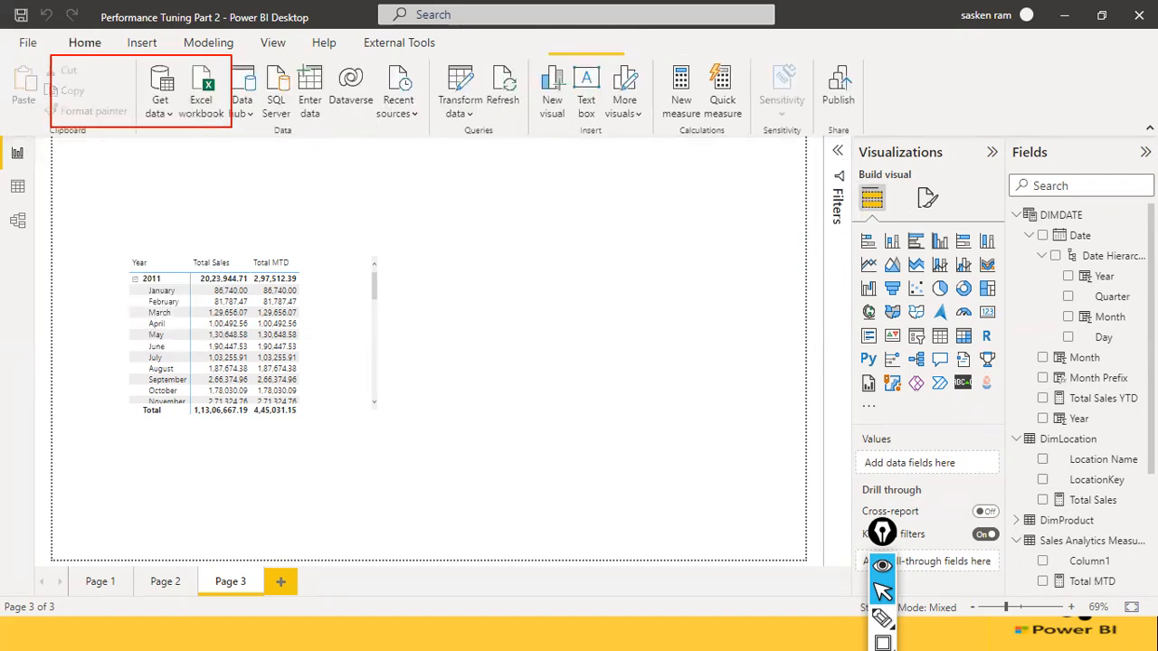
Step: Assign the Total Sales YTD measure to the Sales Analytics Measures home table
left_click(1092, 401)
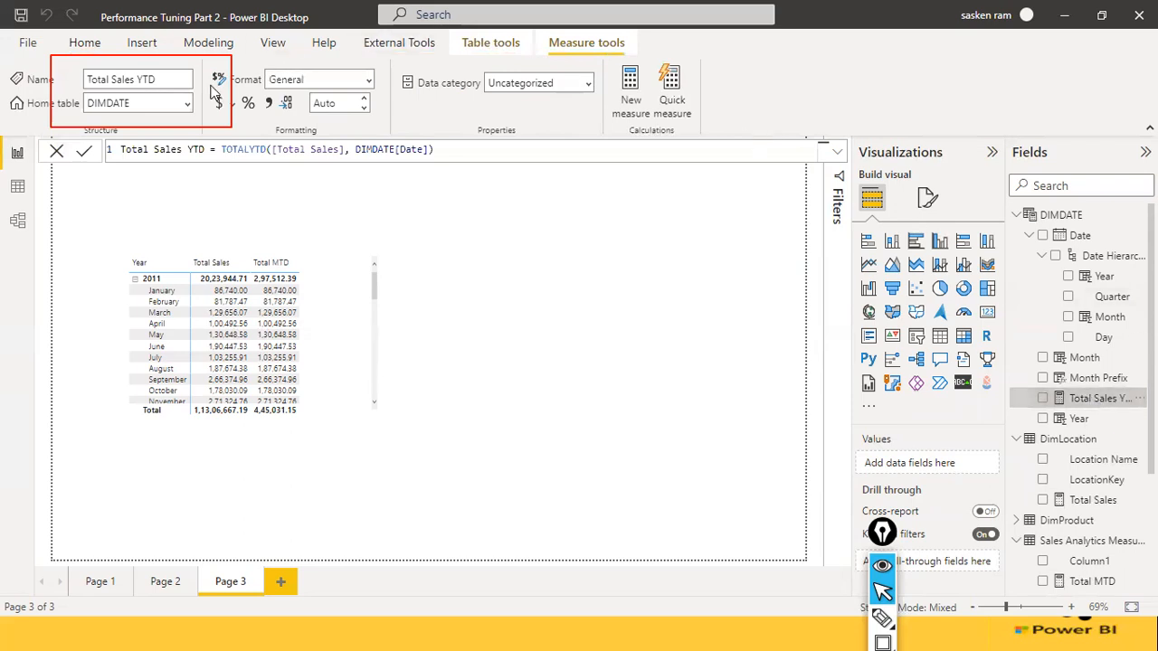
left_click(187, 104)
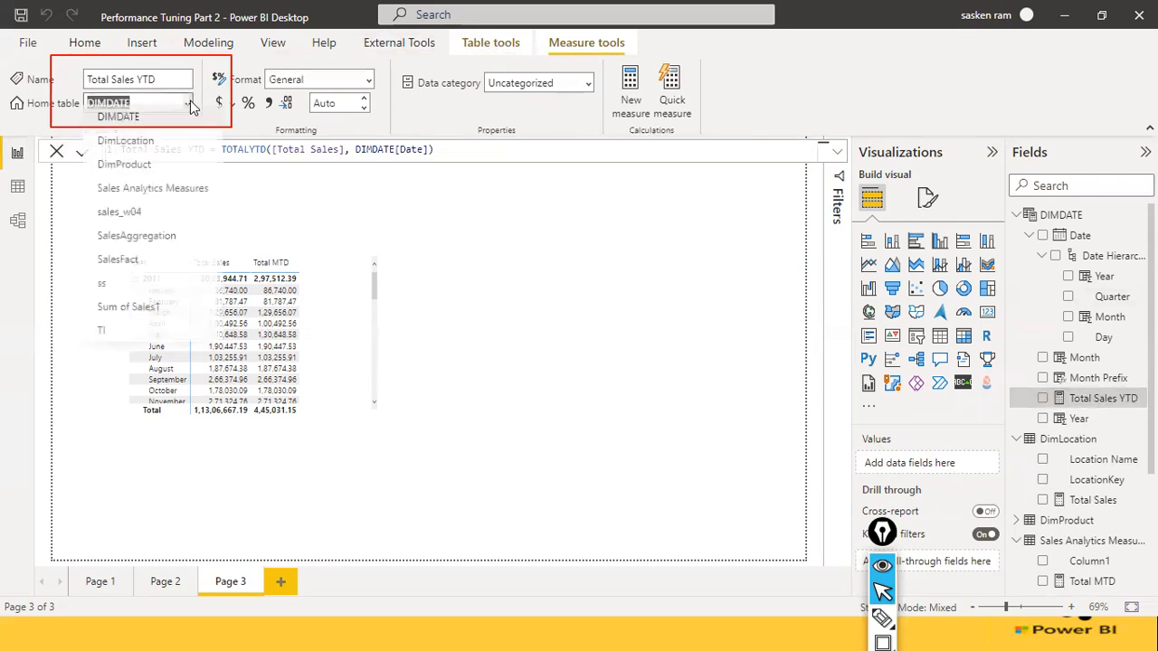
left_click(196, 197)
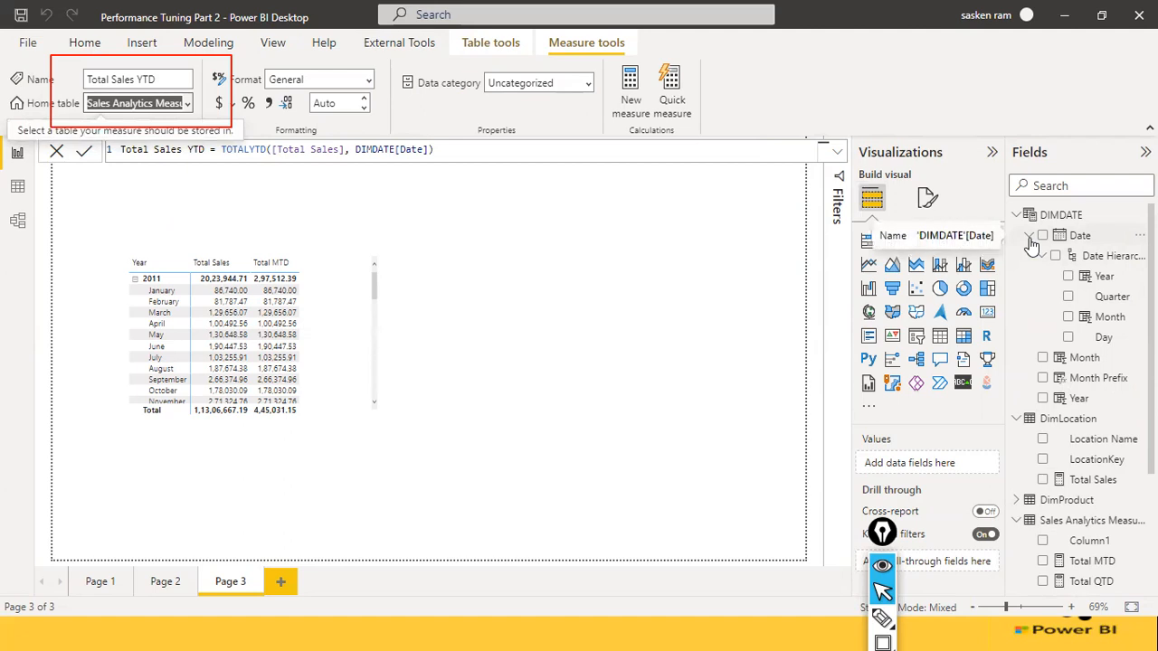
Step: Search the fields for "total" and move the Total Sales measure from DimLocation to the Sales Analytics Measures table
left_click(1030, 237)
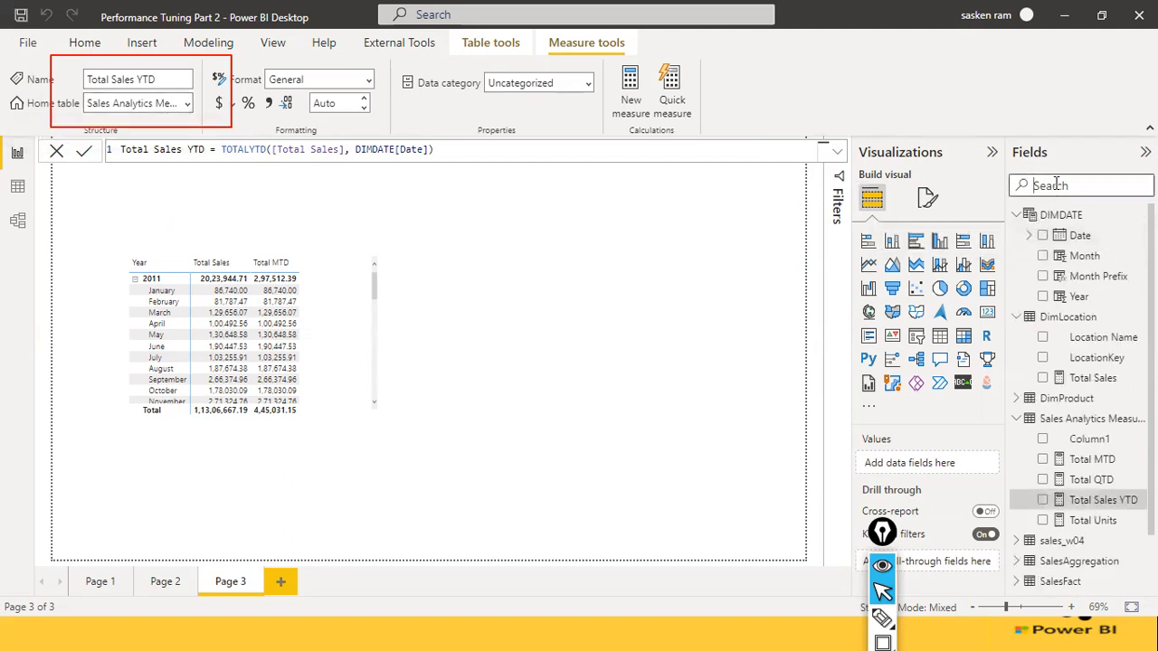
type("total")
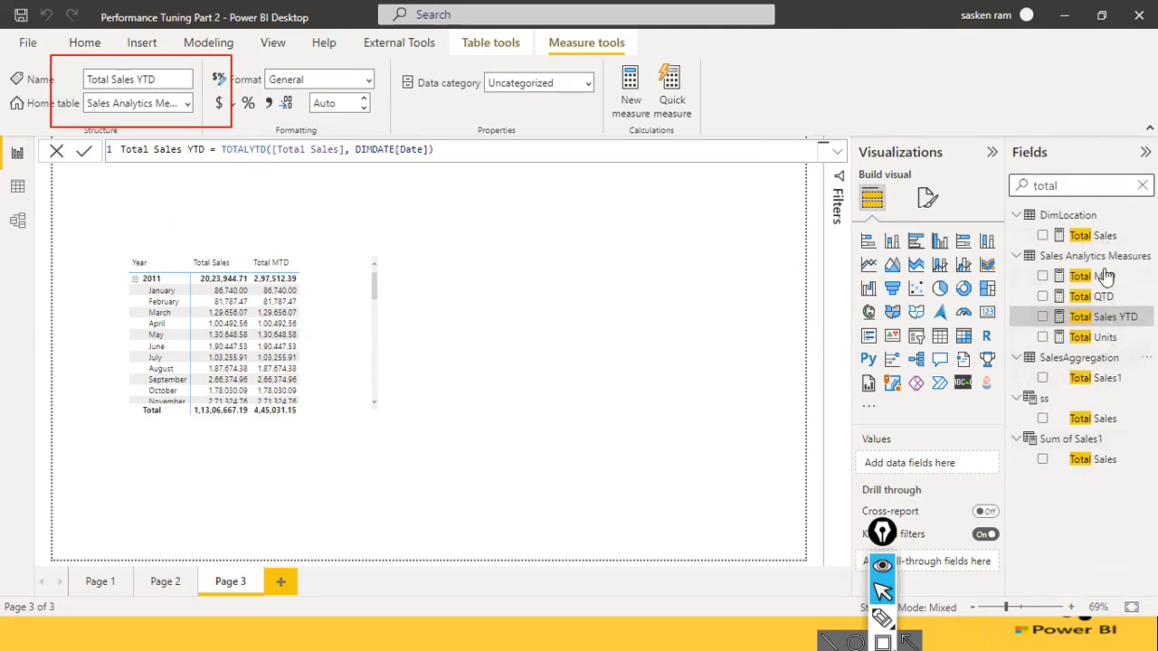
left_click(1102, 237)
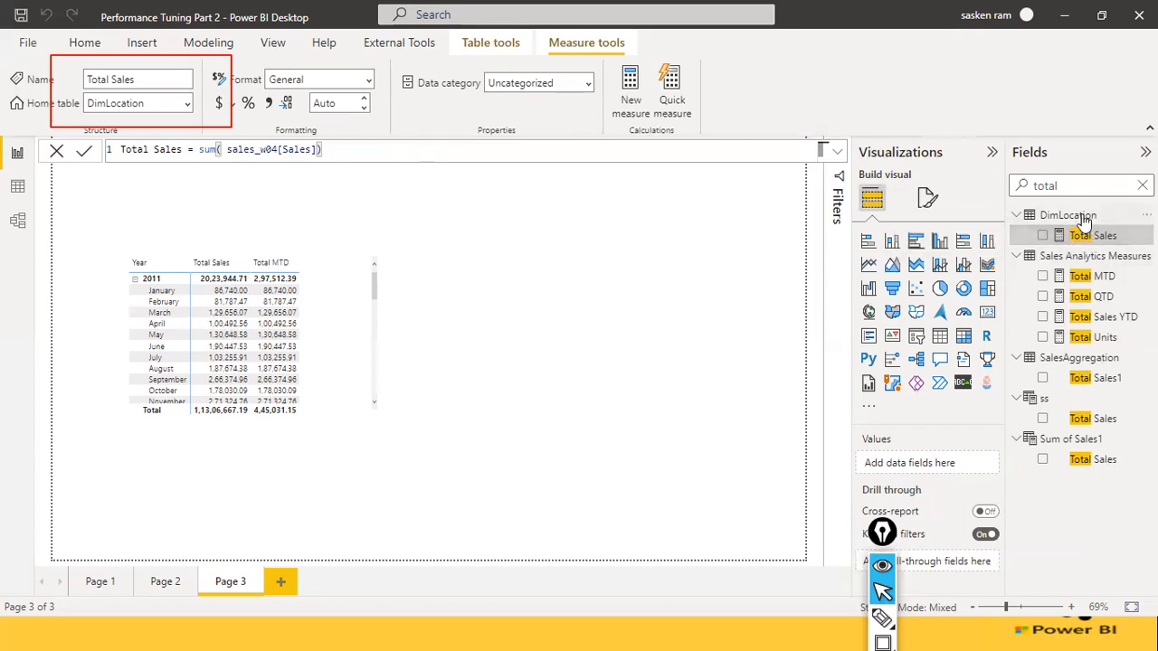
left_click(189, 105)
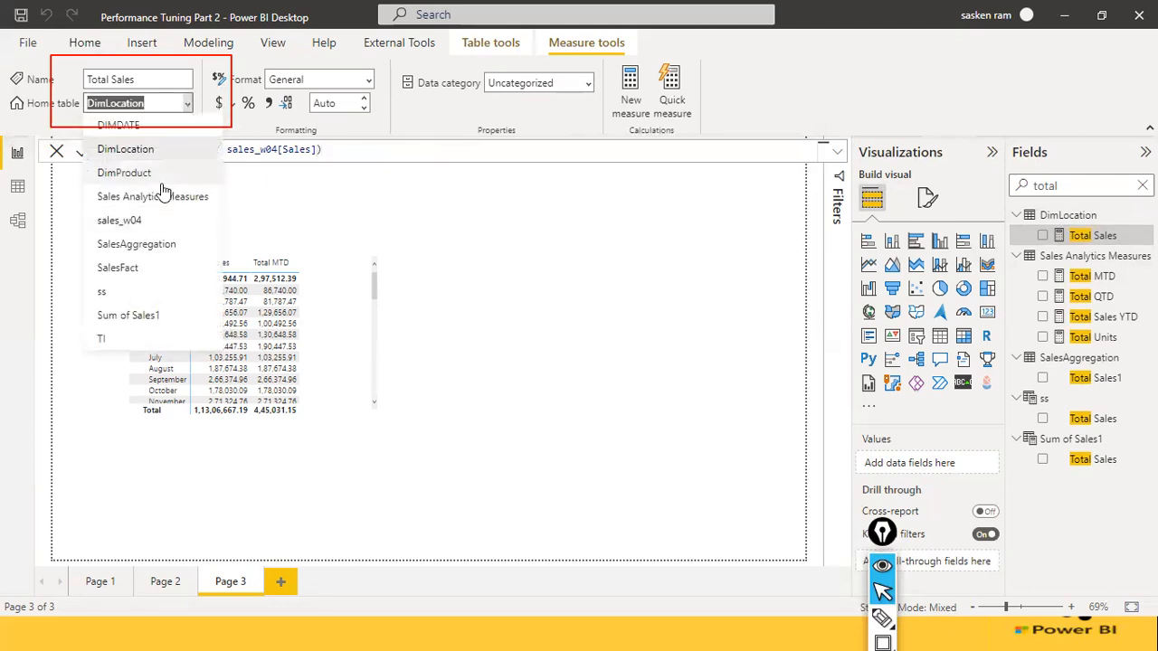
key("Escape")
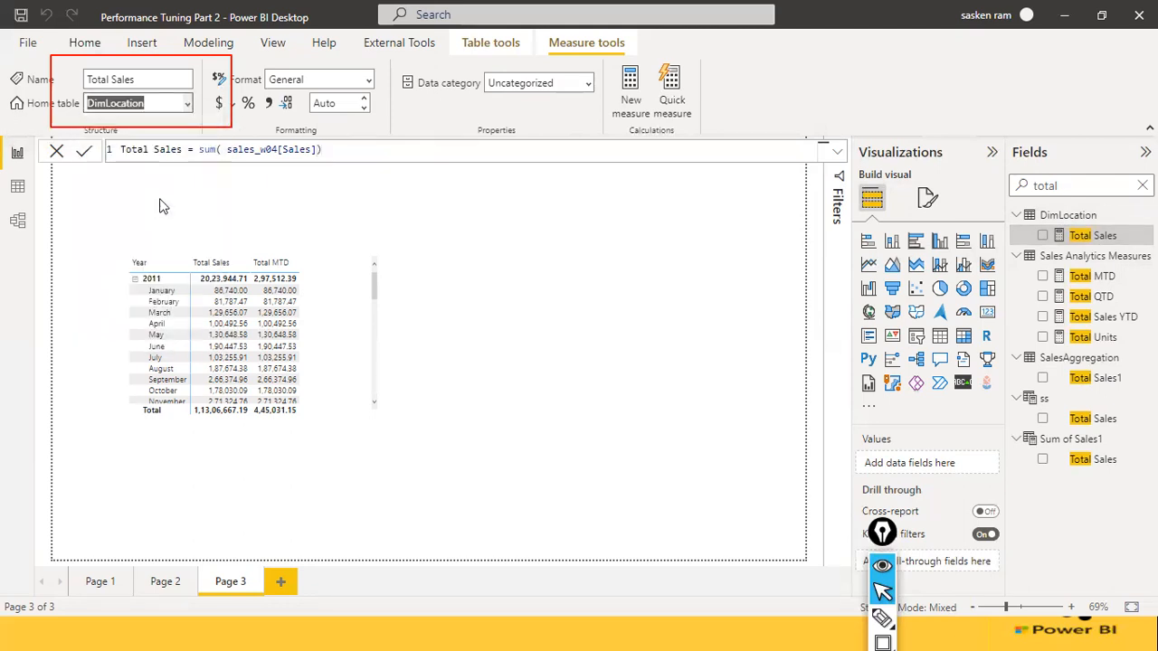
key("Down")
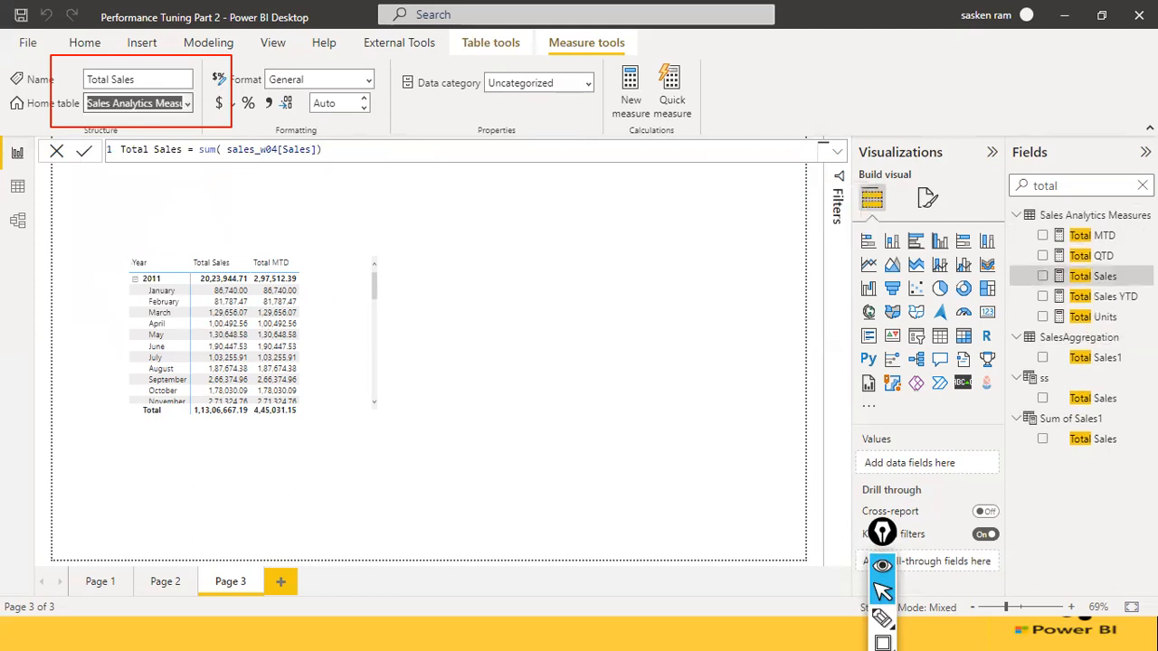
Step: Clear the field search and delete the placeholder Column1 from the Sales Analytics Measures table
left_click(1068, 185)
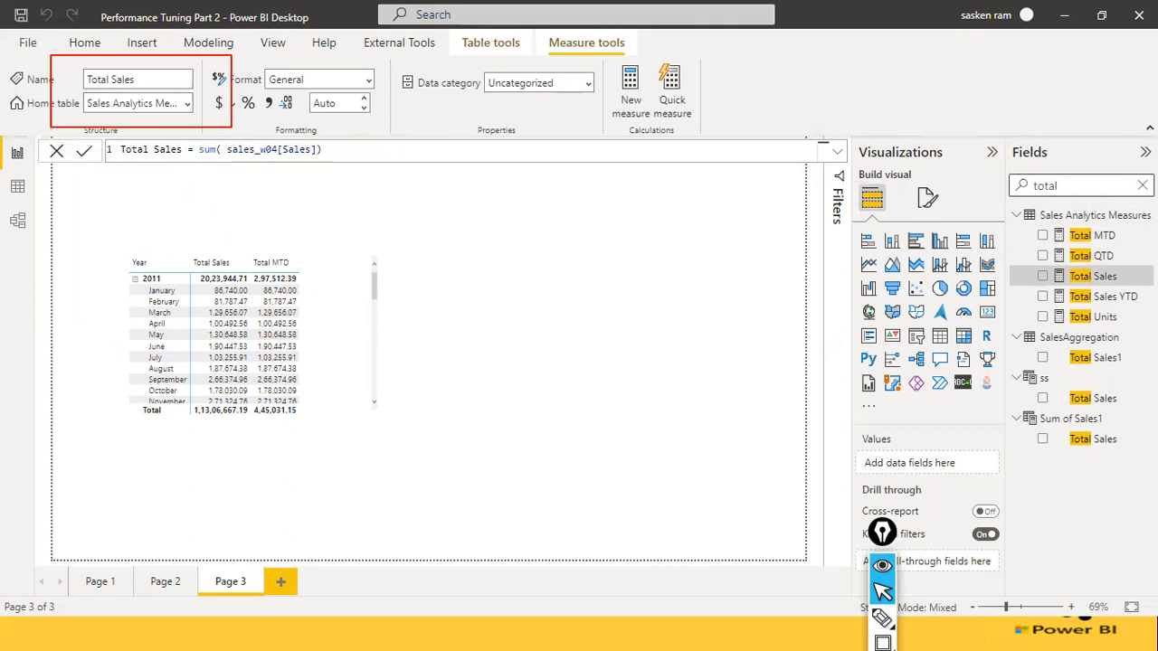
left_click(1142, 186)
scroll(1012, 358, "down", 1)
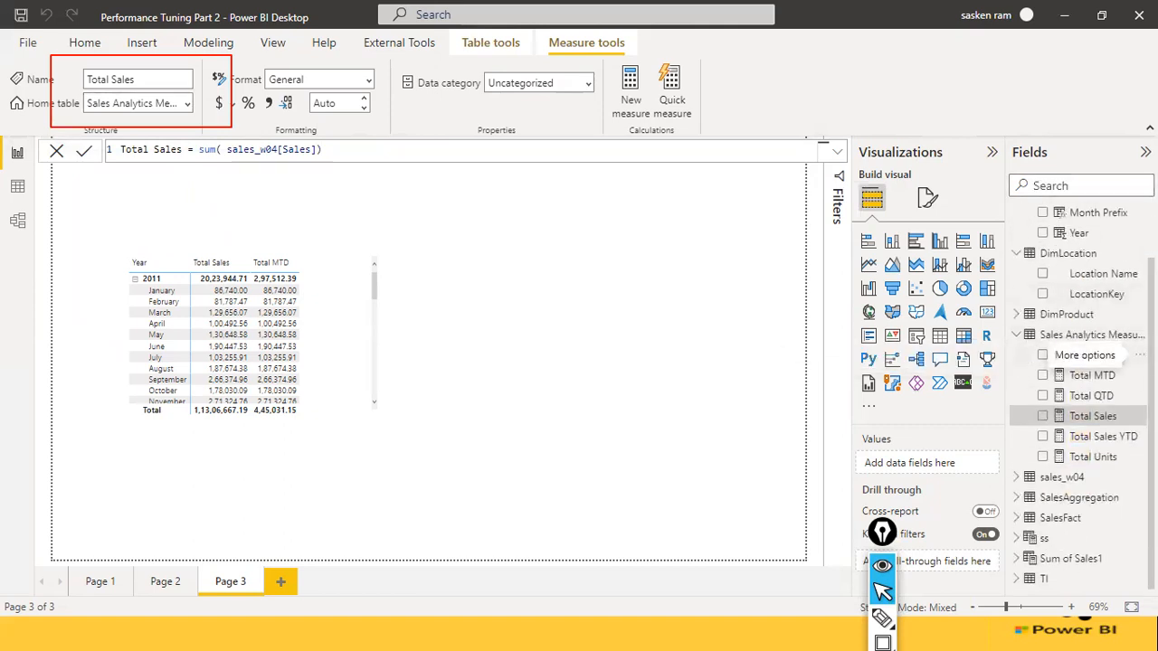
left_click(1141, 354)
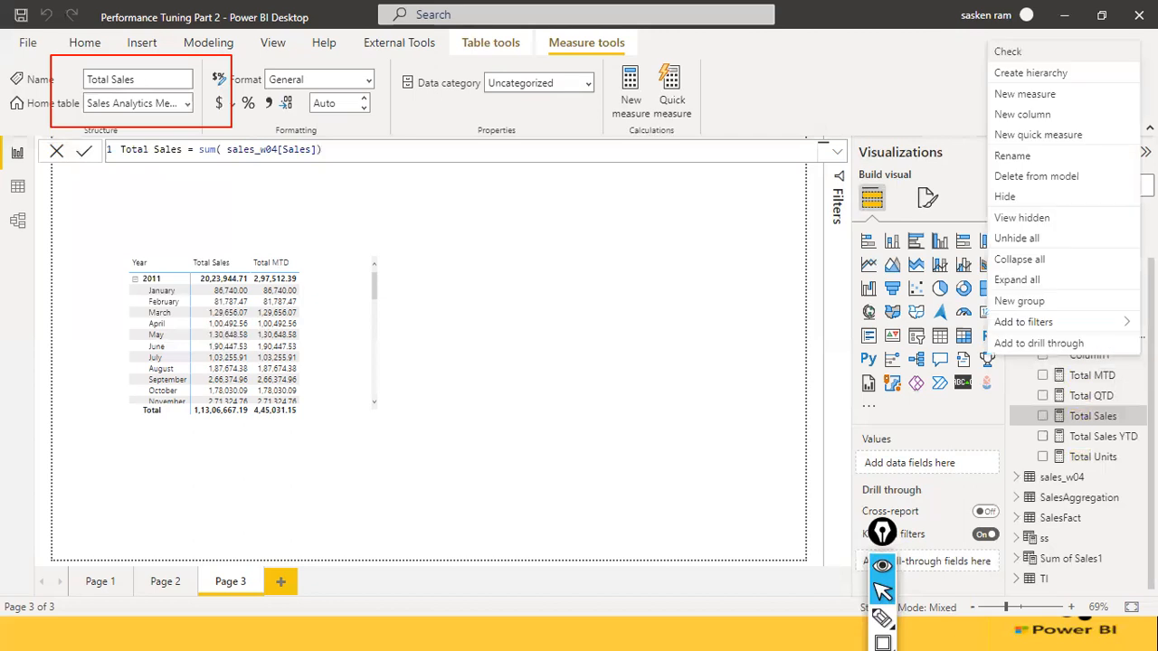
left_click(1054, 178)
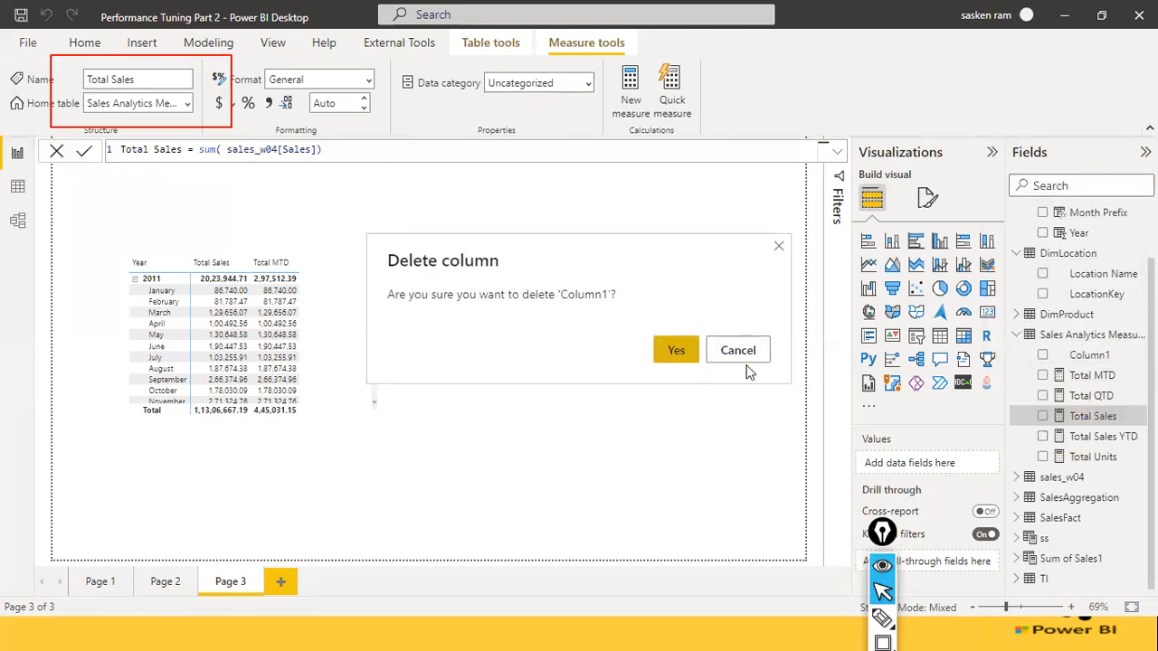
left_click(678, 355)
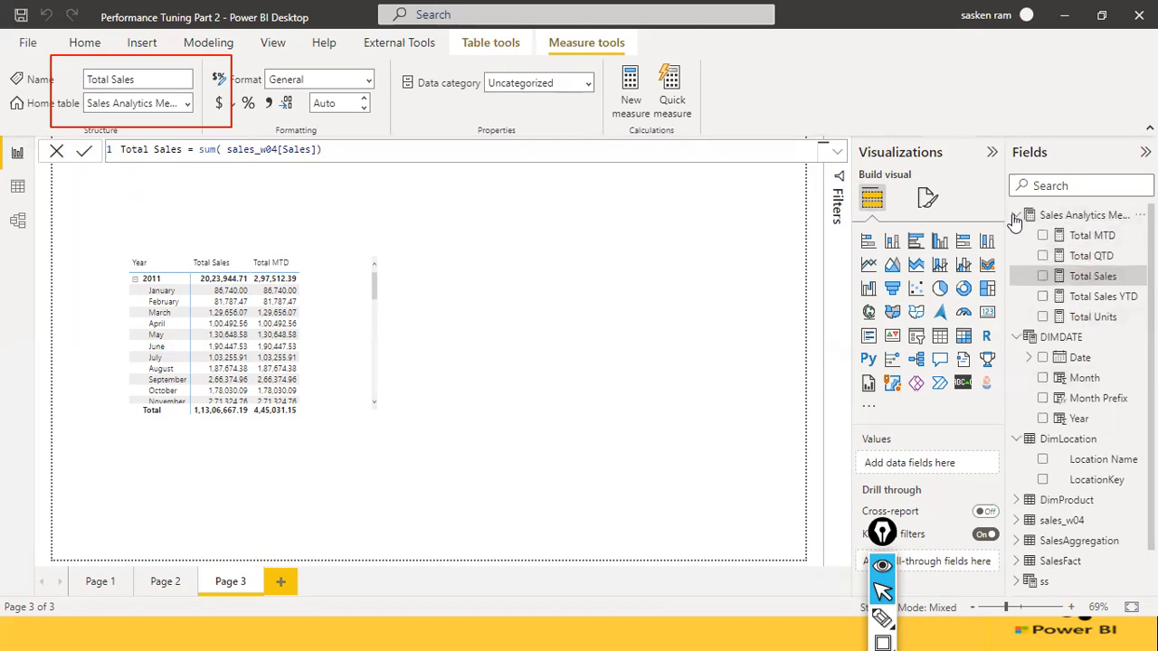
Step: Collapse and expand Sales Analytics Measures, reload the field list, and select the table to review its measures
left_click(1016, 216)
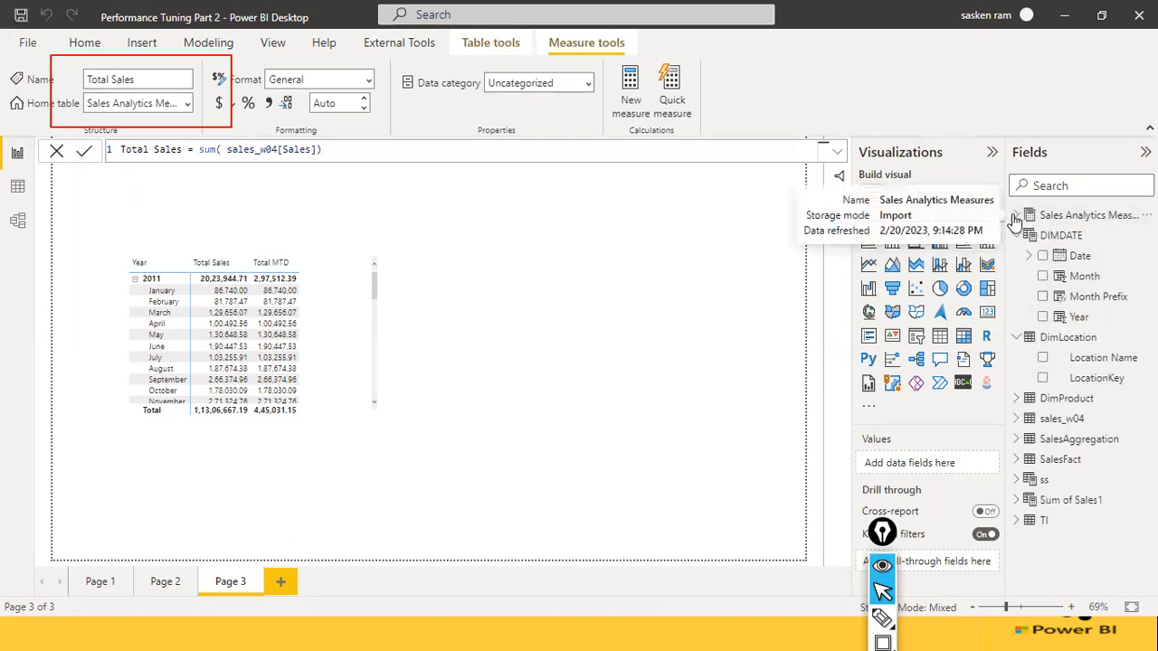
left_click(1015, 220)
left_click(1015, 219)
left_click(1015, 220)
left_click(1145, 152)
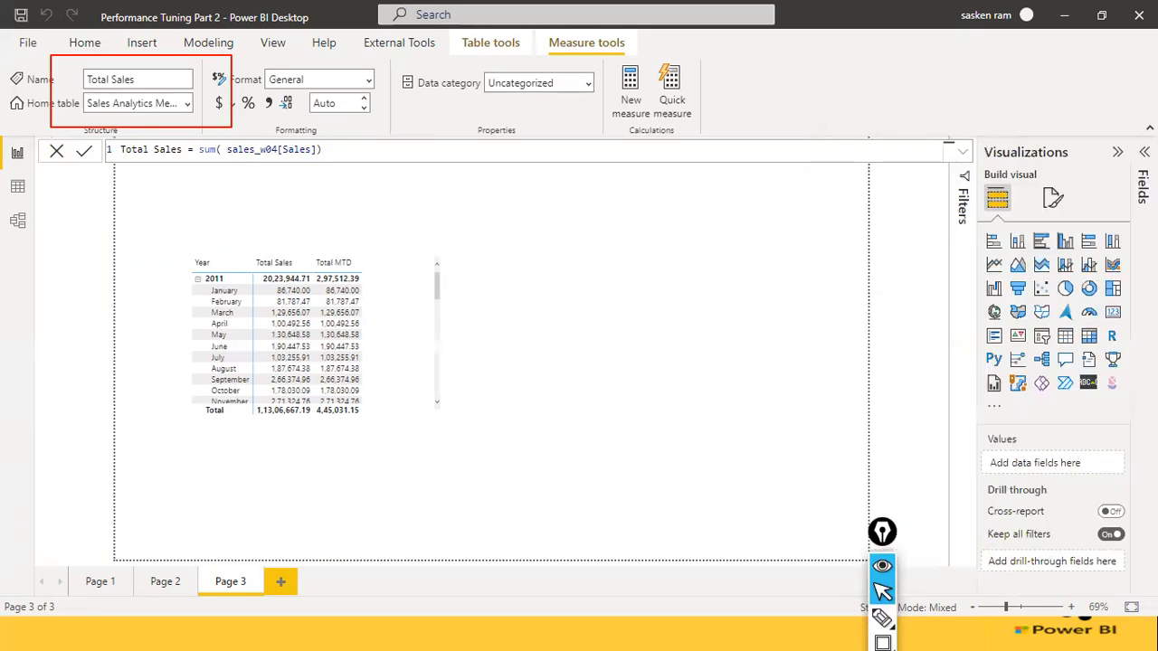
left_click(1145, 152)
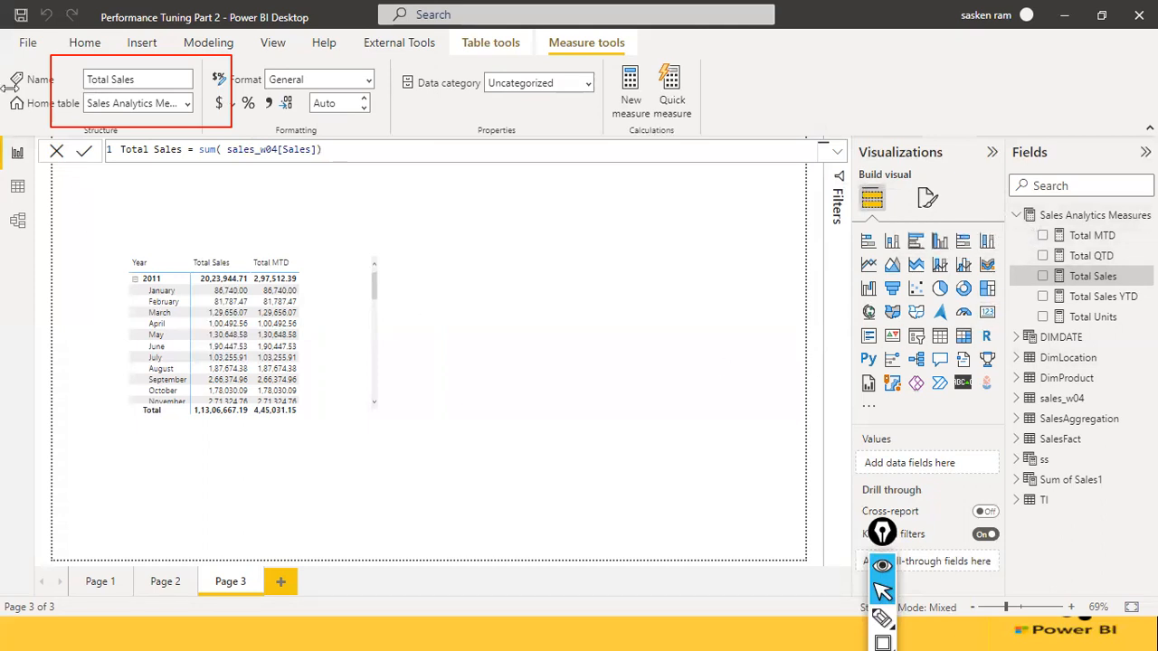
left_click(1097, 217)
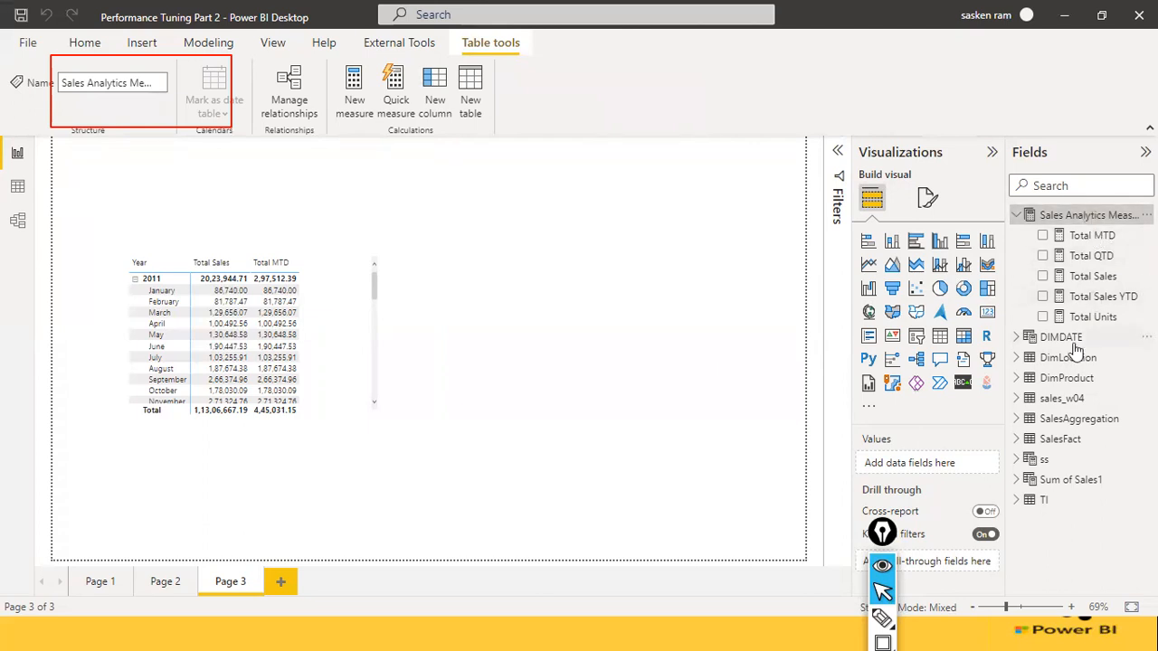
Step: In the model view, move the Sales Analytics Measures card clear of the TI table and enlarge it to show all its measures
left_click(1019, 220)
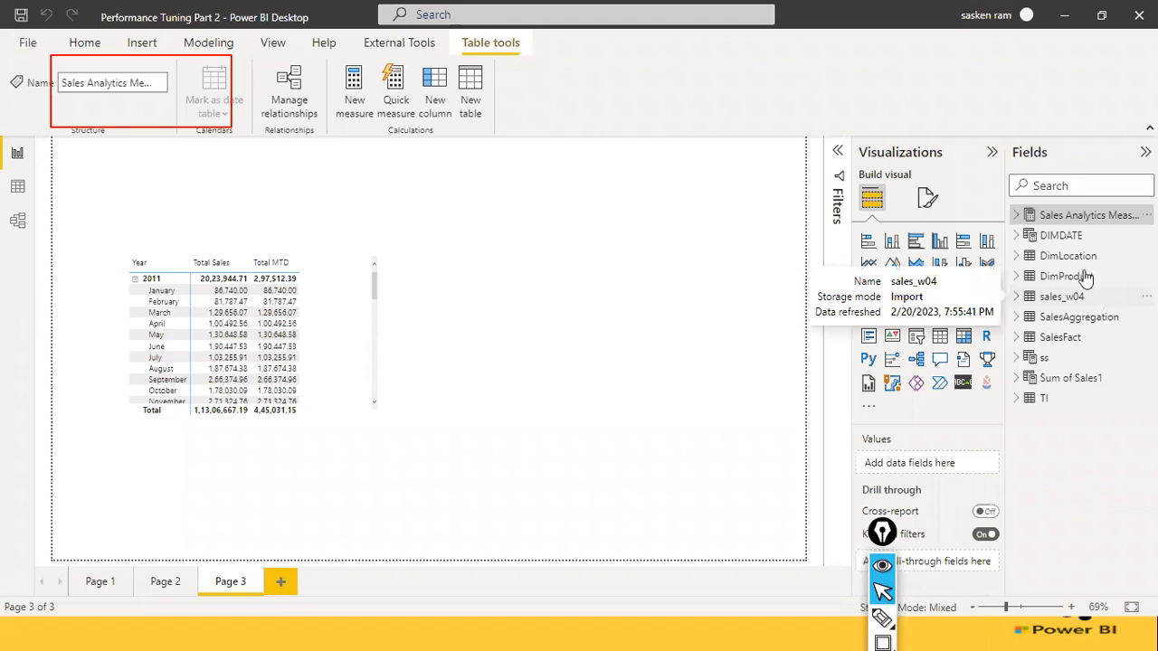
left_click(1017, 217)
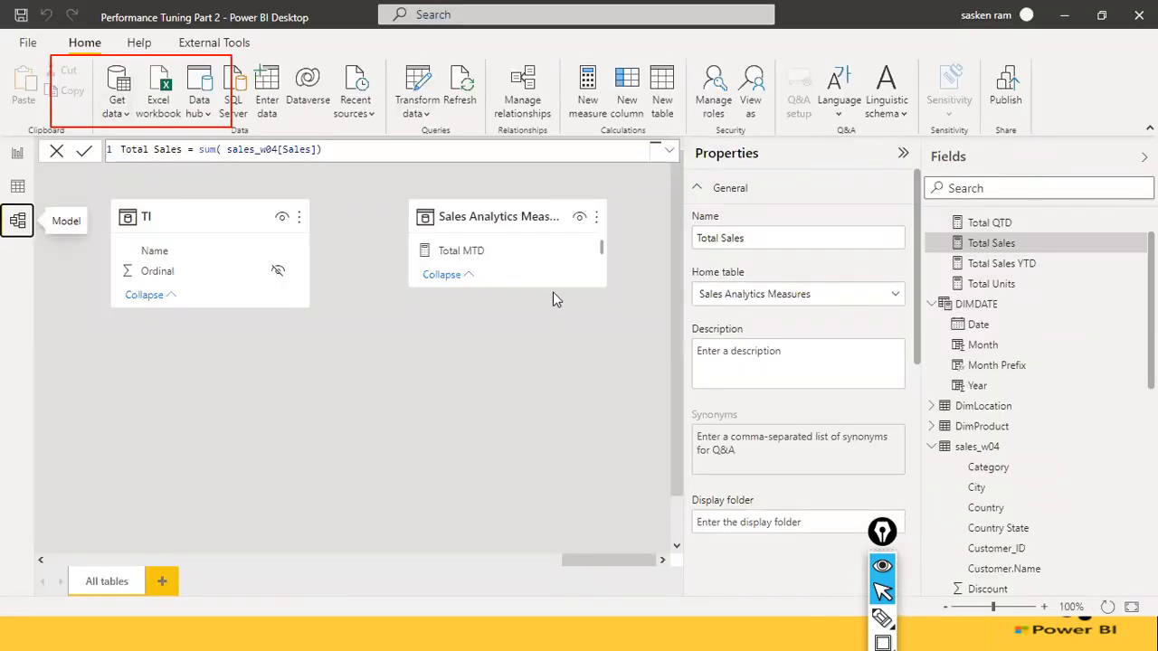
left_click_drag(467, 231, 438, 276)
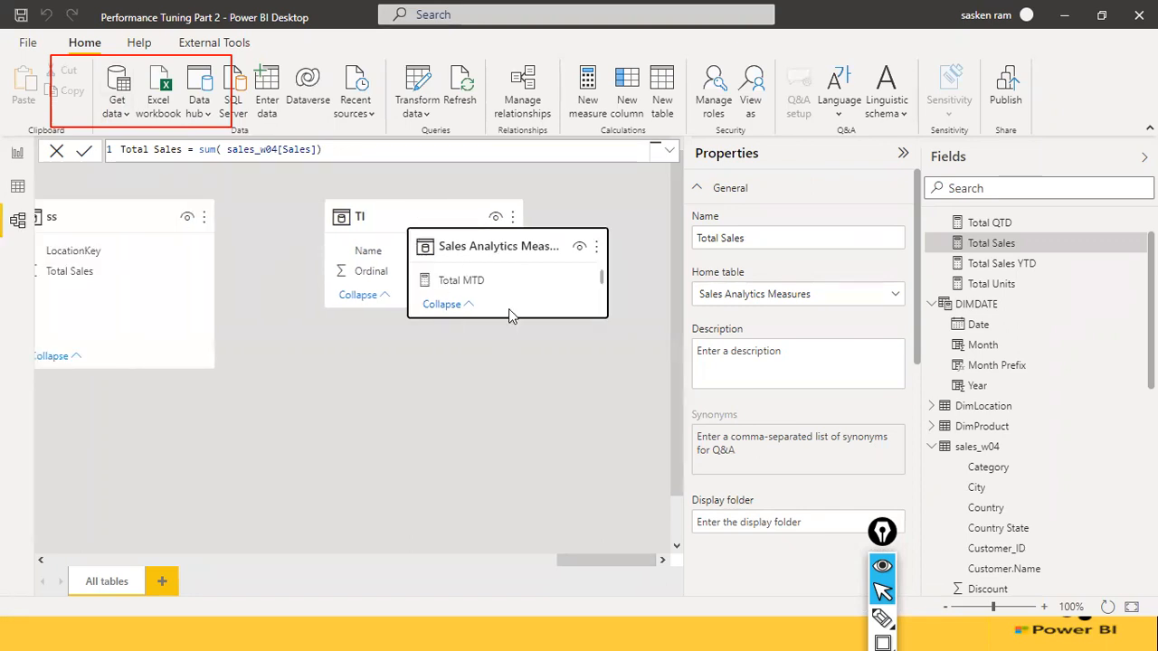
left_click_drag(505, 246, 389, 350)
left_click_drag(349, 418, 358, 500)
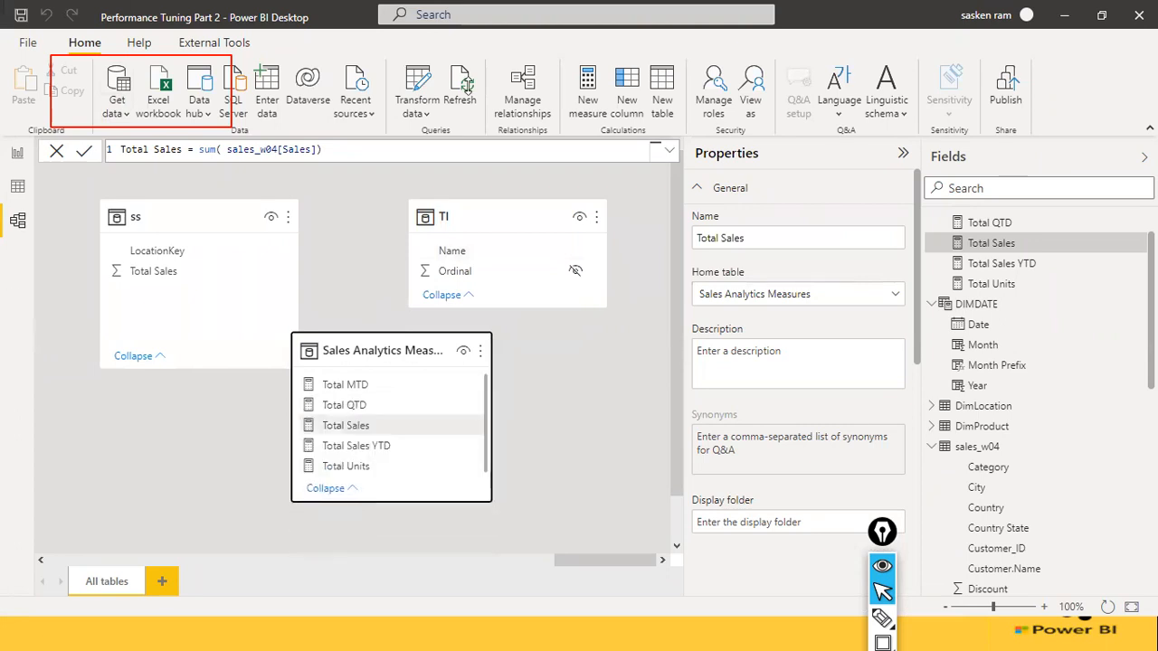
Step: Assign the Total MTD measure to a new display folder named Time Intelligence
left_click(398, 347)
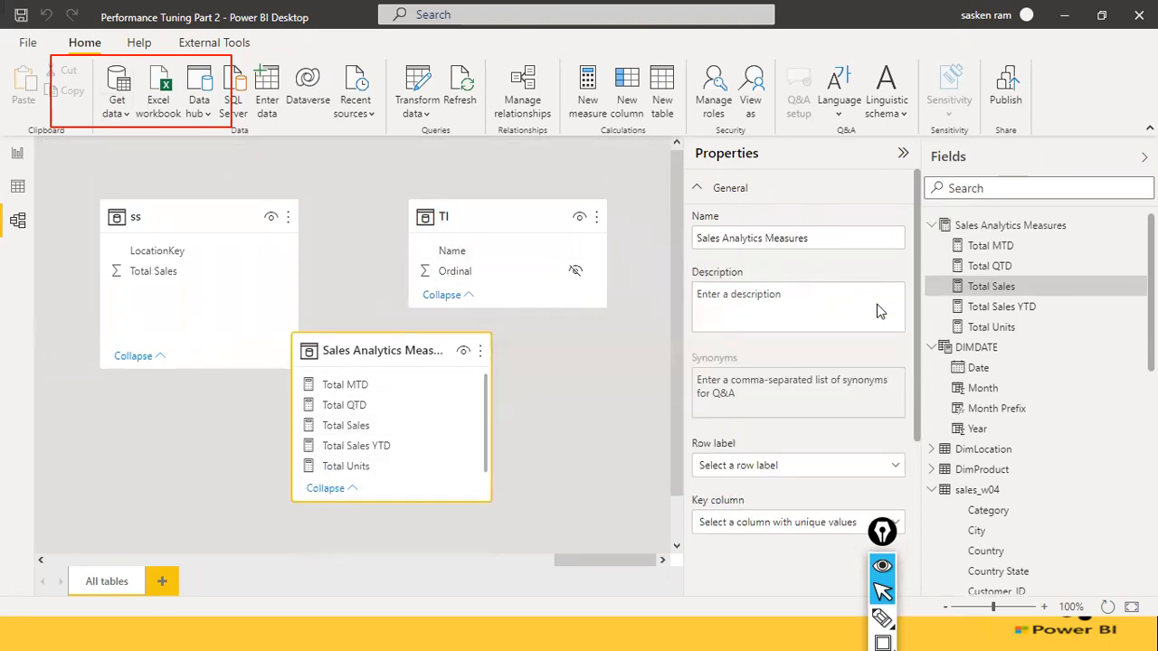
scroll(877, 308, "down", 3)
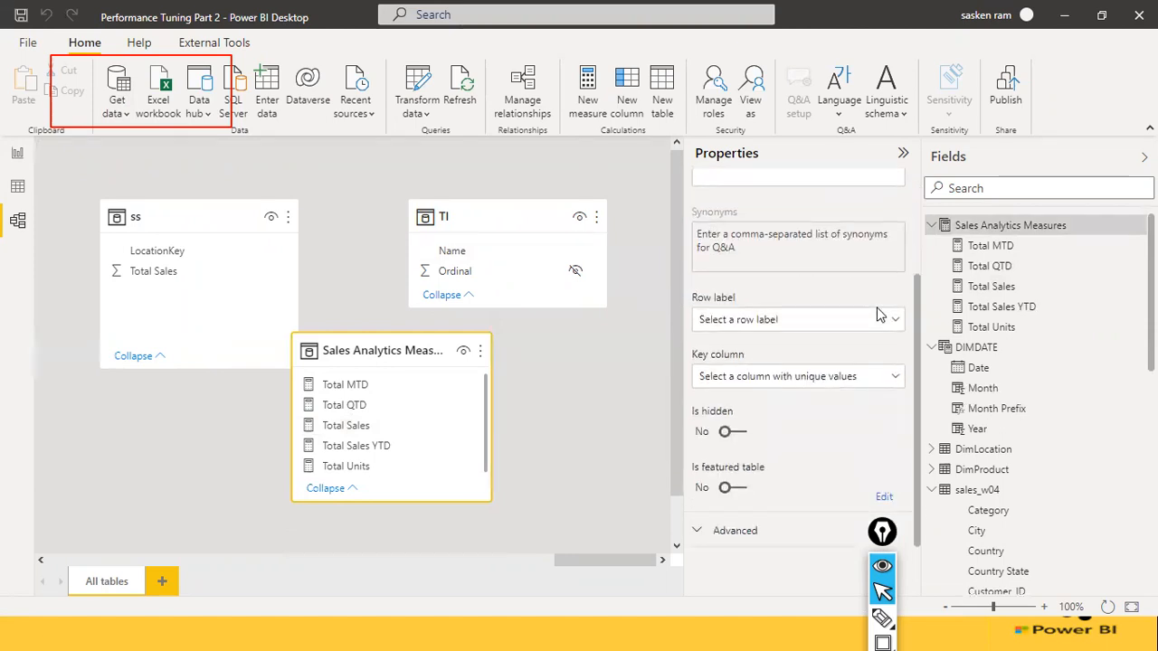
scroll(877, 314, "up", 3)
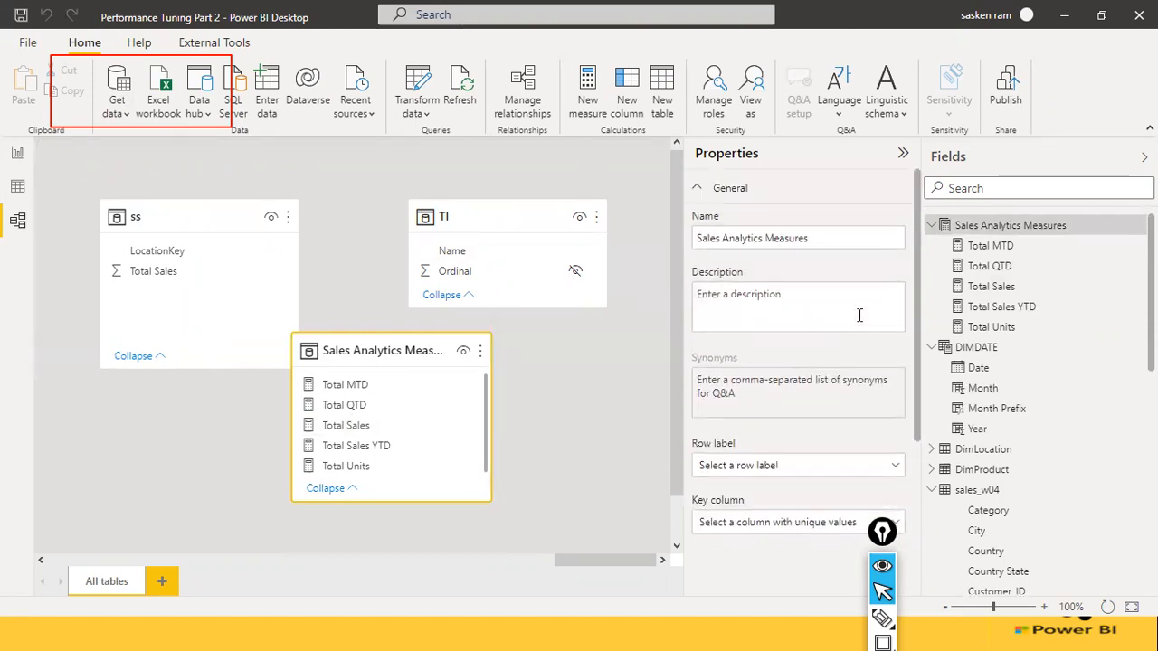
left_click(389, 384)
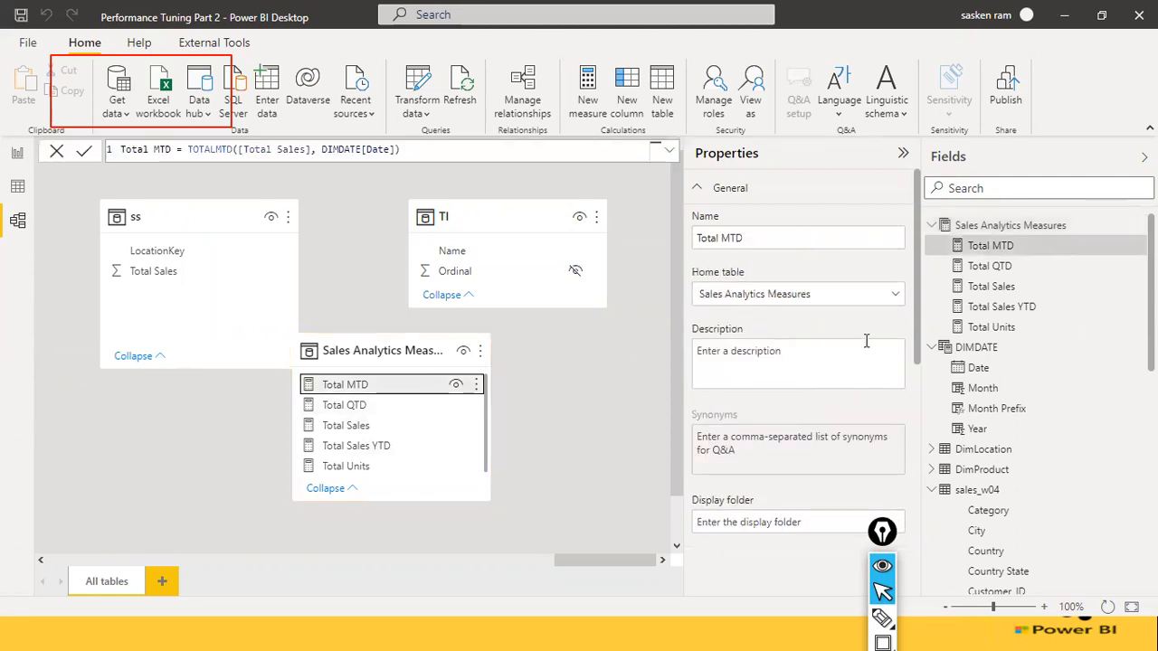
scroll(865, 341, "down", 5)
left_click(827, 296)
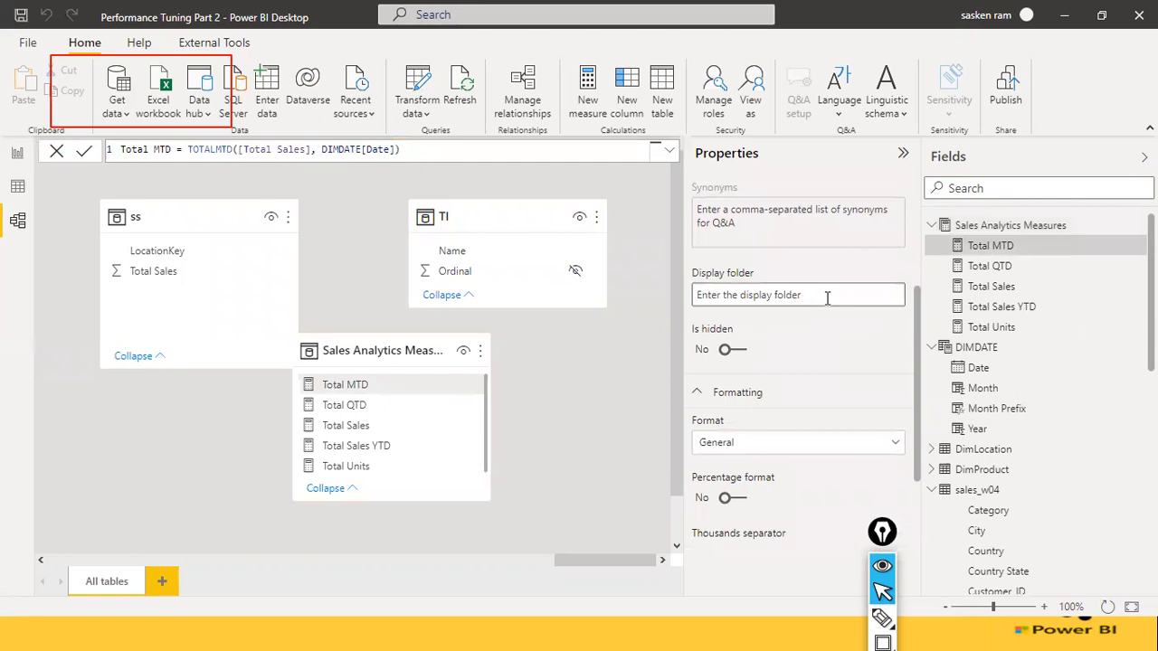
type("Time")
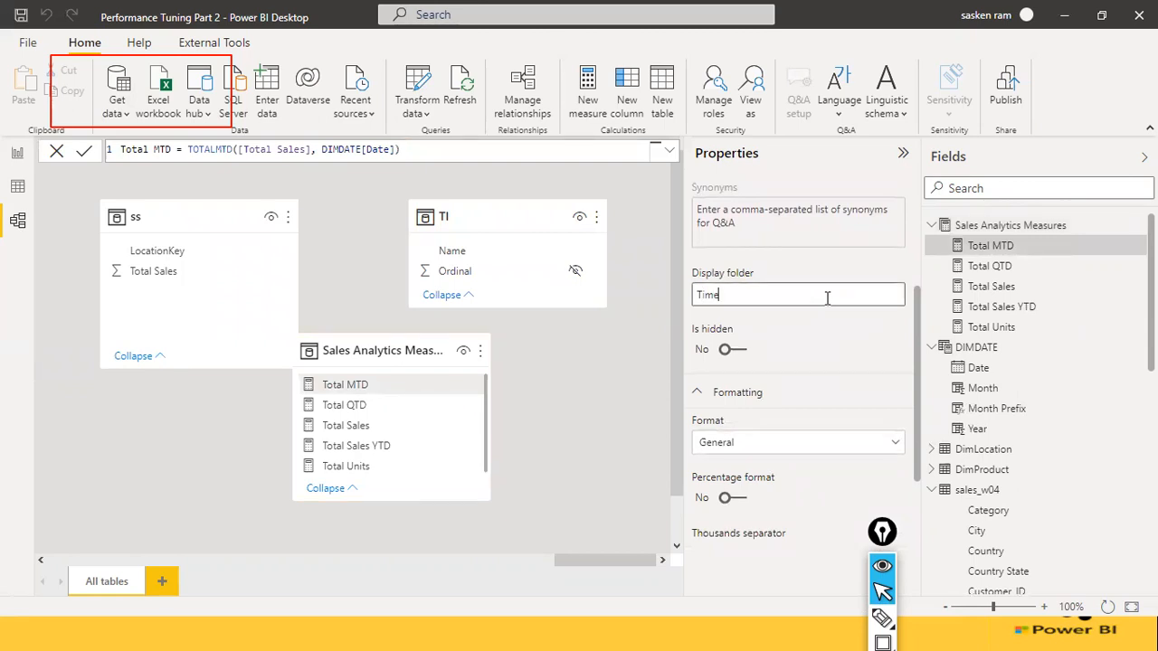
type(" Intelli")
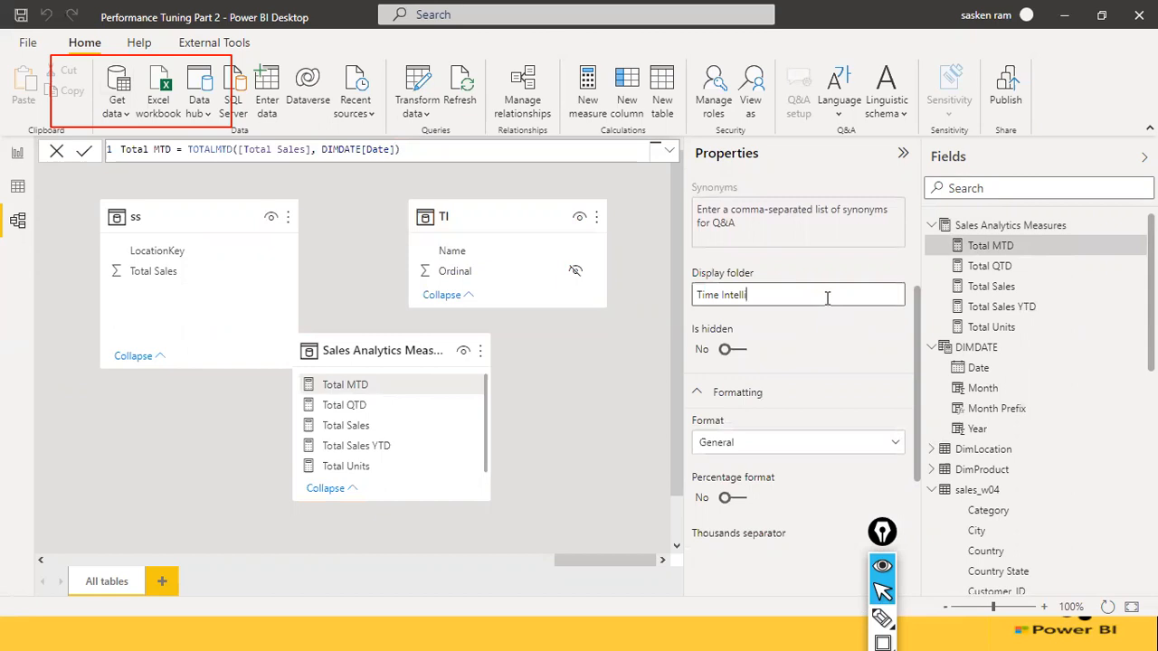
type("gence")
key("Return")
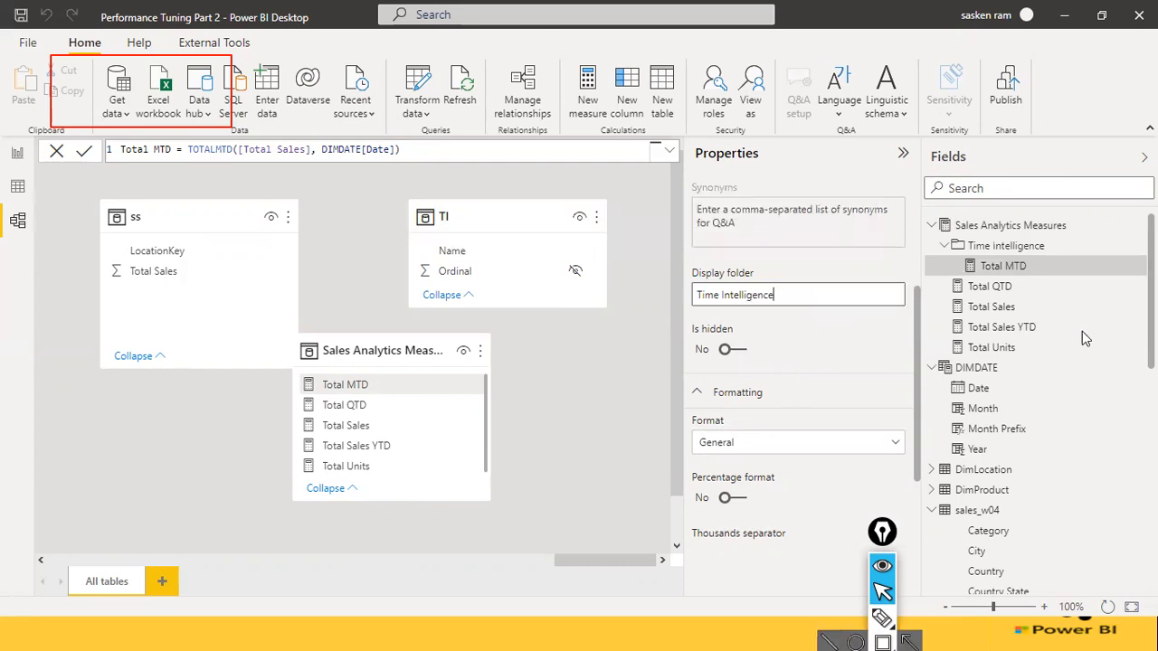
left_click(1023, 226)
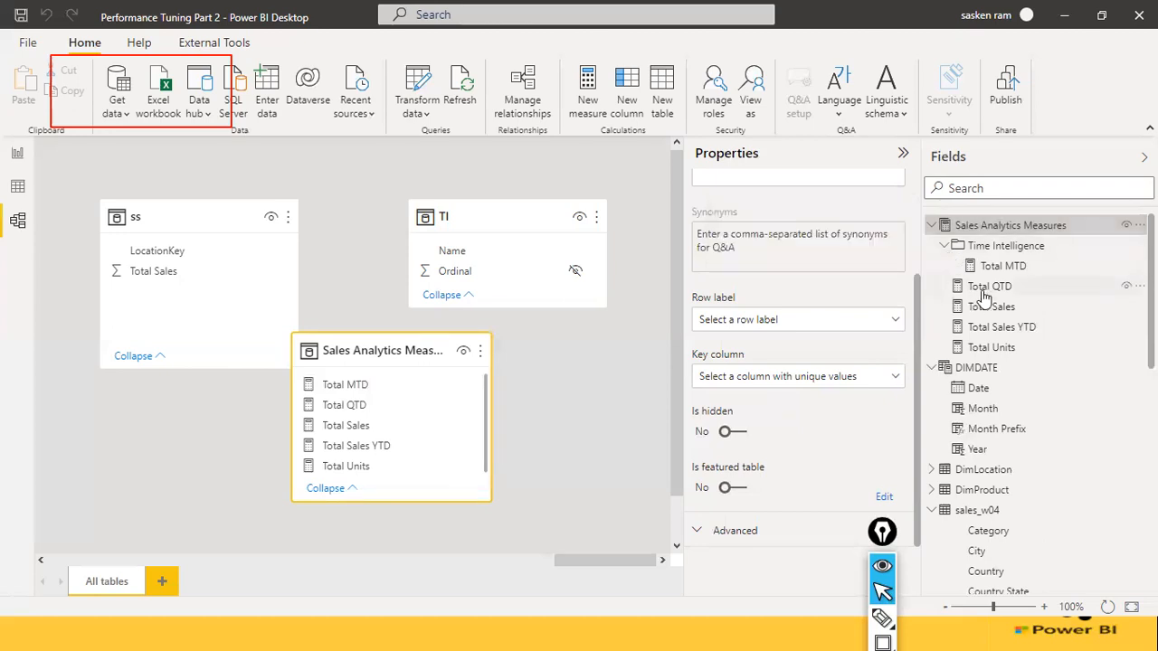
left_click_drag(987, 291, 1023, 263)
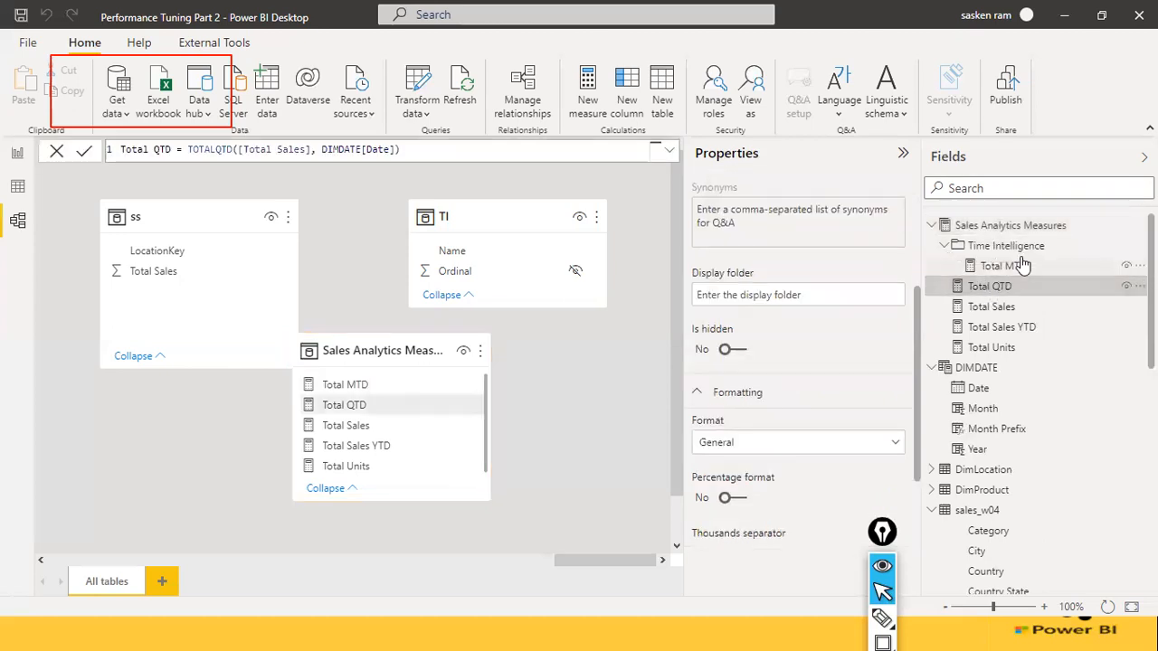
left_click_drag(991, 307, 1028, 286)
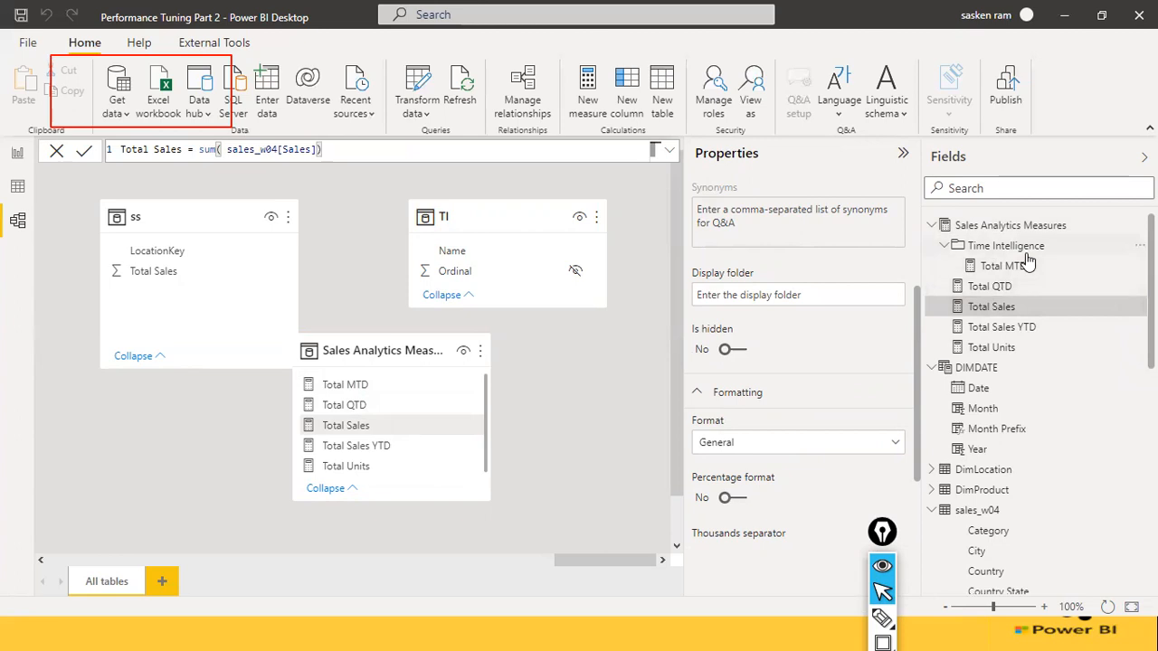
left_click(379, 403)
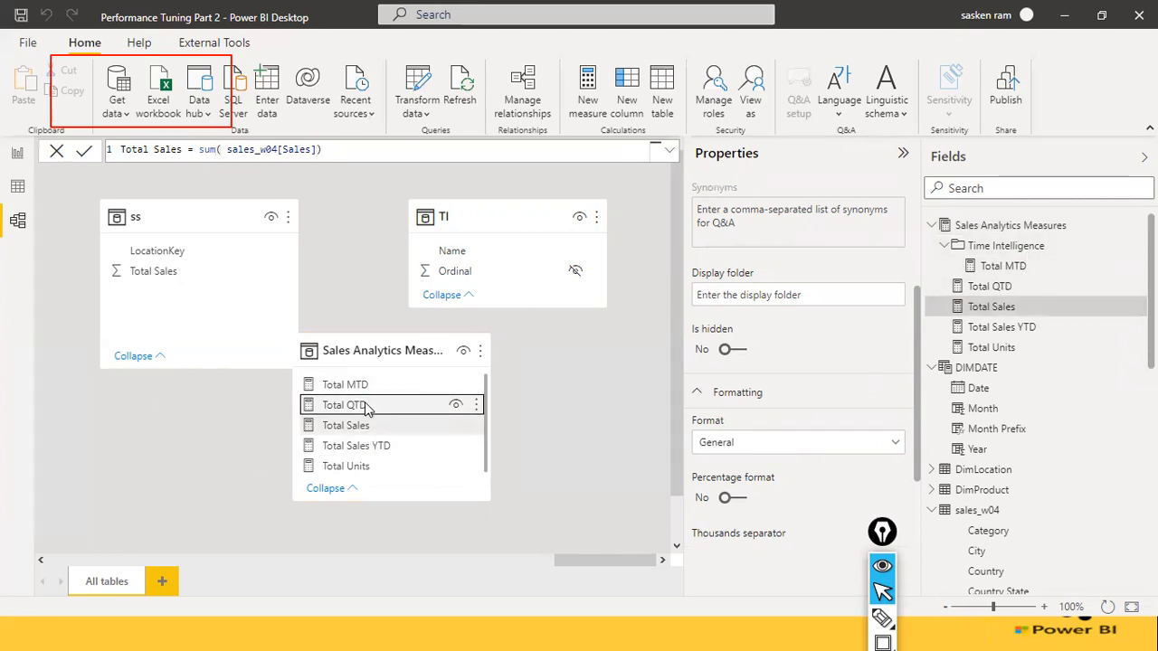
scroll(823, 331, "down", 5)
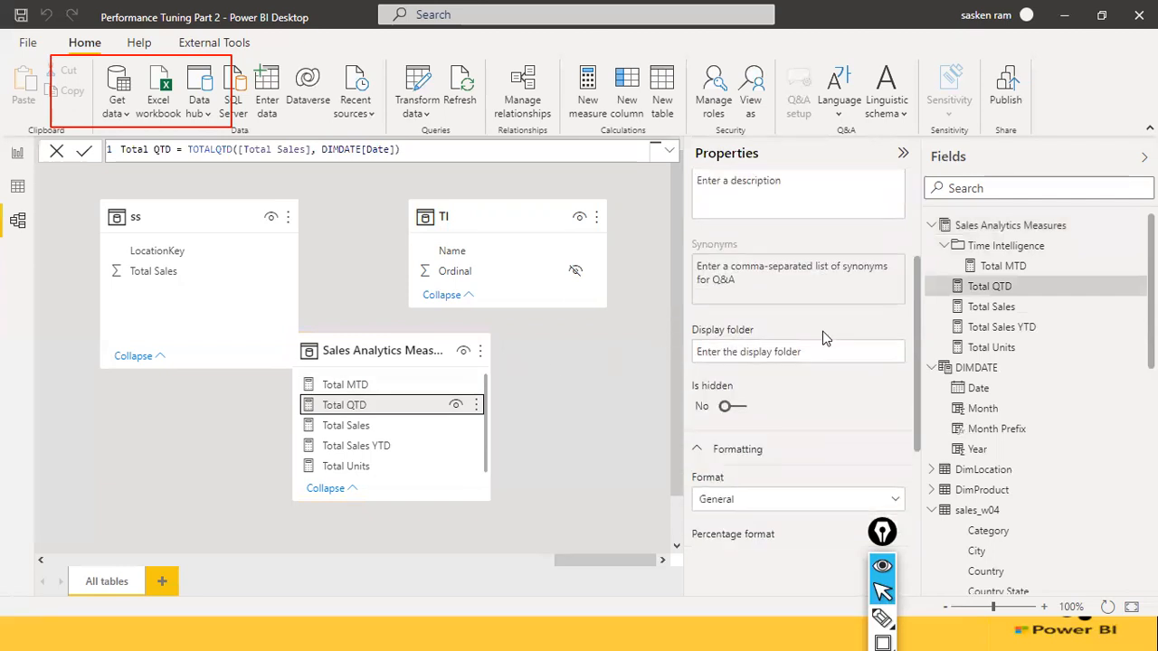
scroll(822, 334, "up", 5)
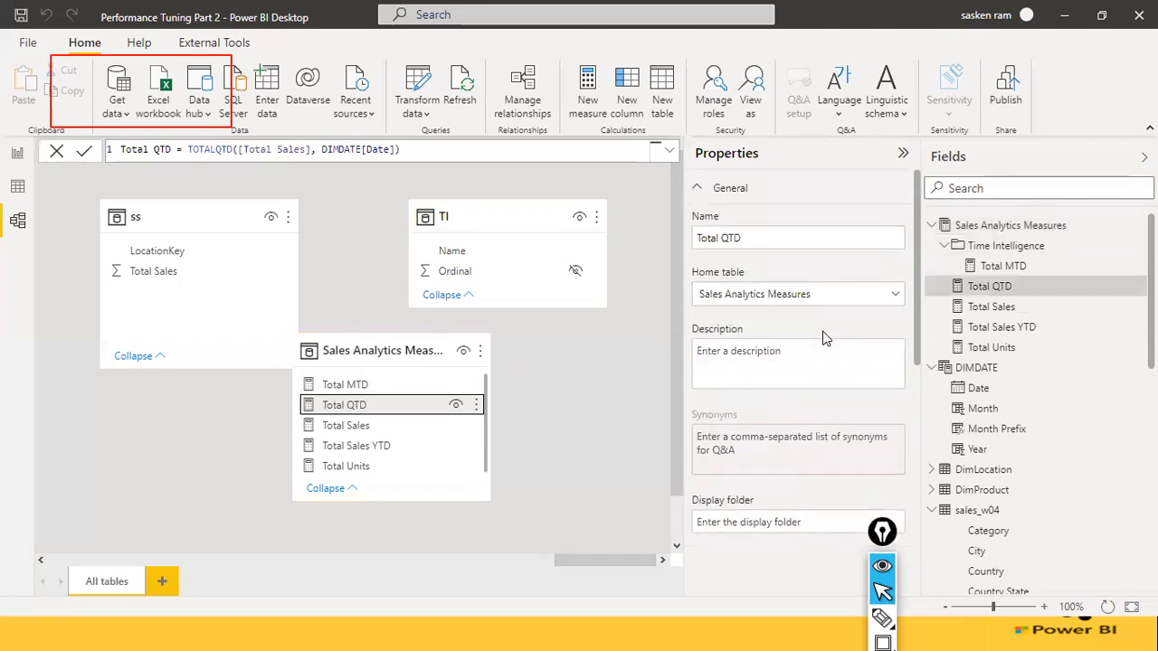
Step: Move the Total QTD and Total Sales YTD measures into the Time Intelligence folder
left_click_drag(977, 288, 1006, 259)
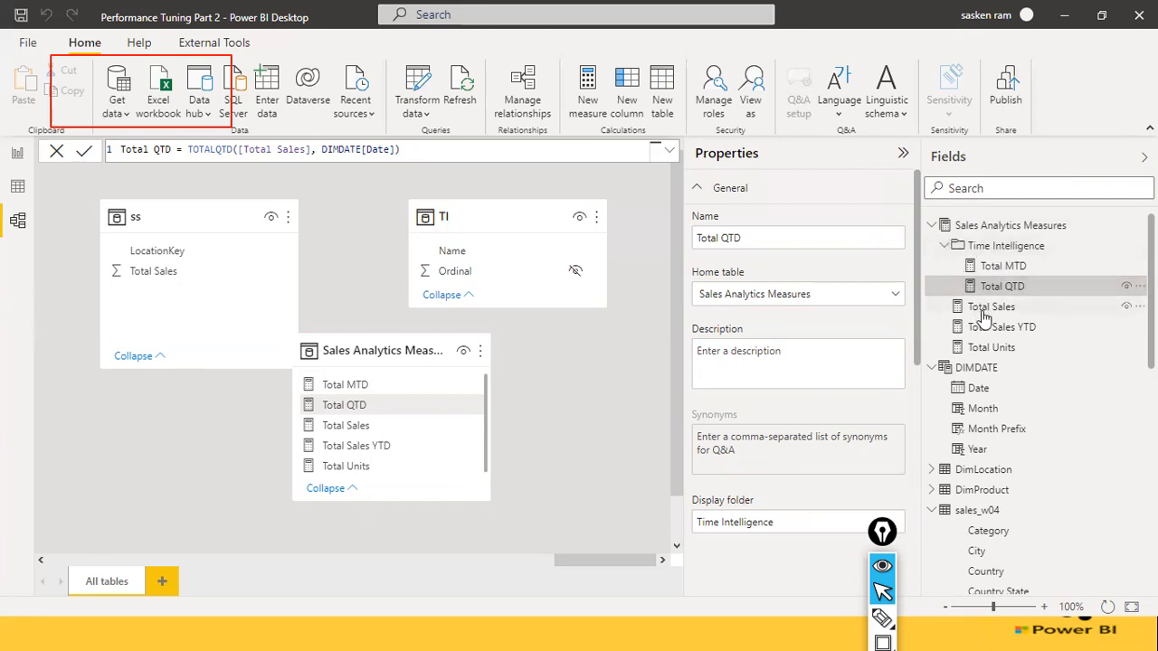
left_click_drag(983, 331, 1003, 254)
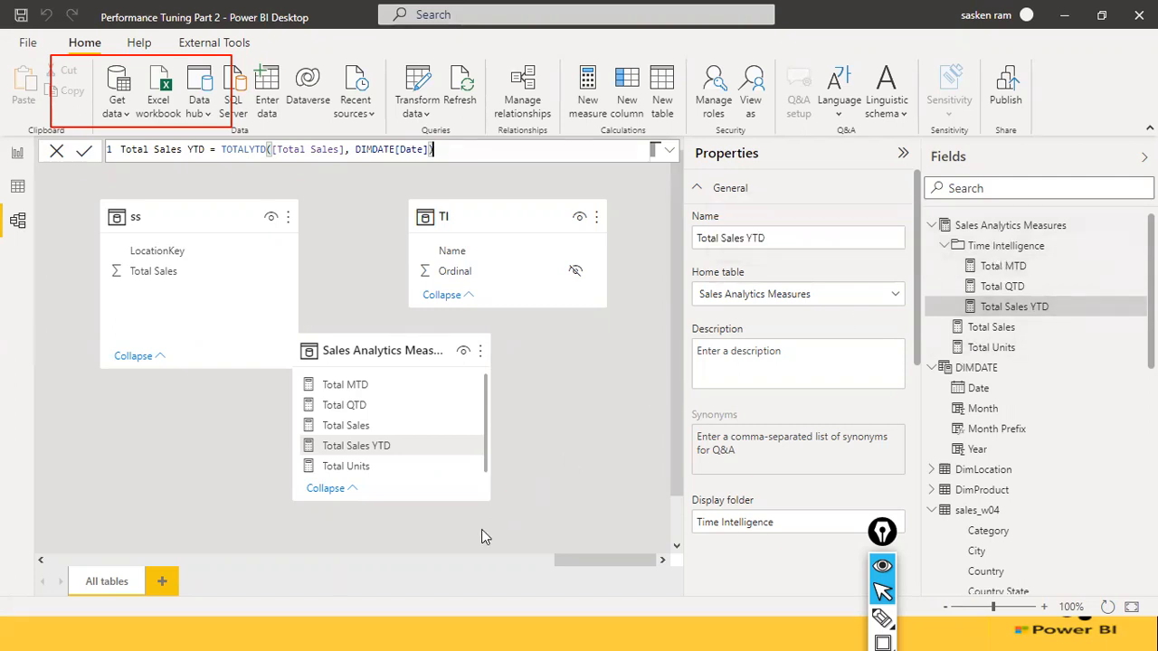
Step: Assign the Total Sales measure to a new display folder named KPIs and move Total Units into the same folder
left_click(389, 425)
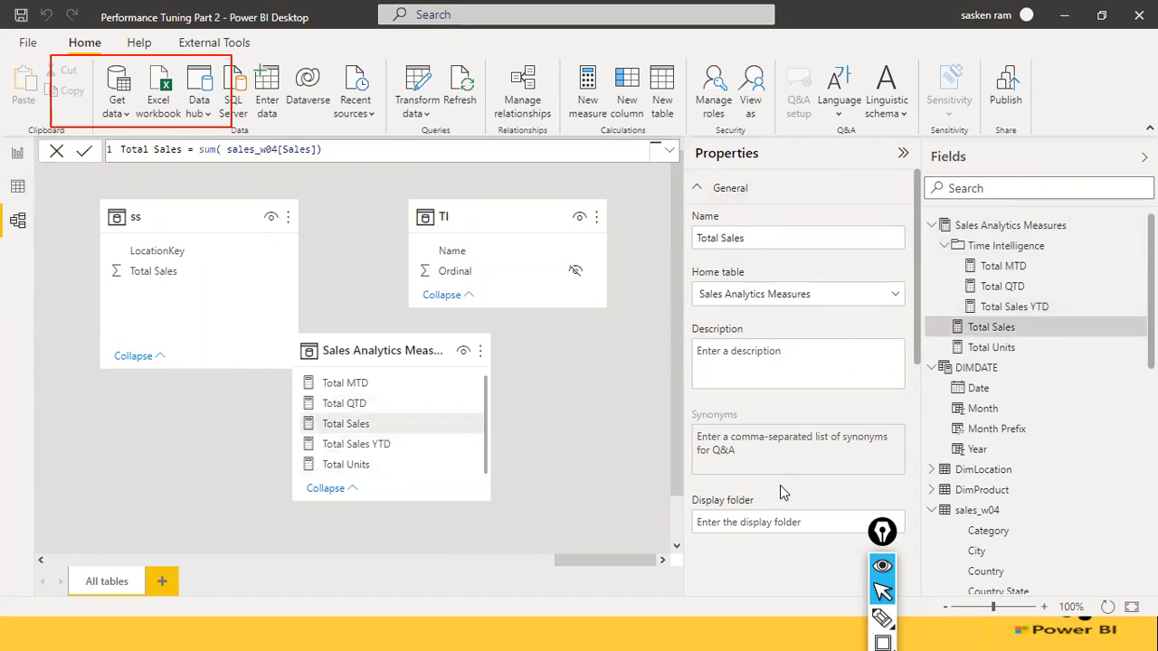
scroll(767, 349, "down", 3)
left_click(778, 362)
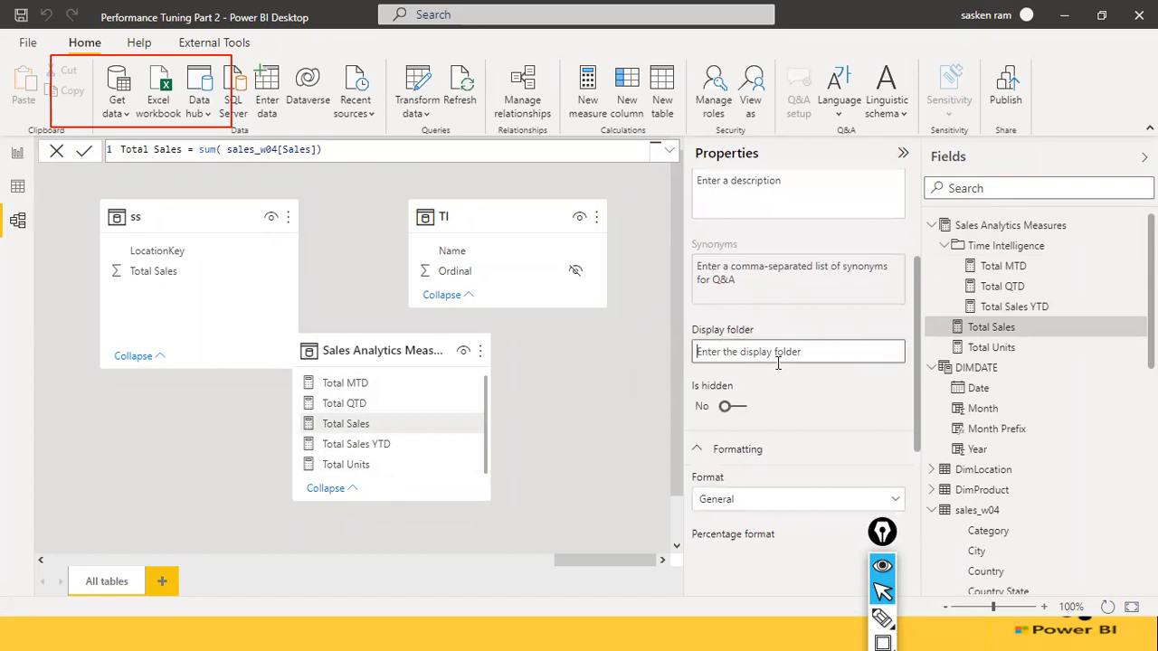
type("K")
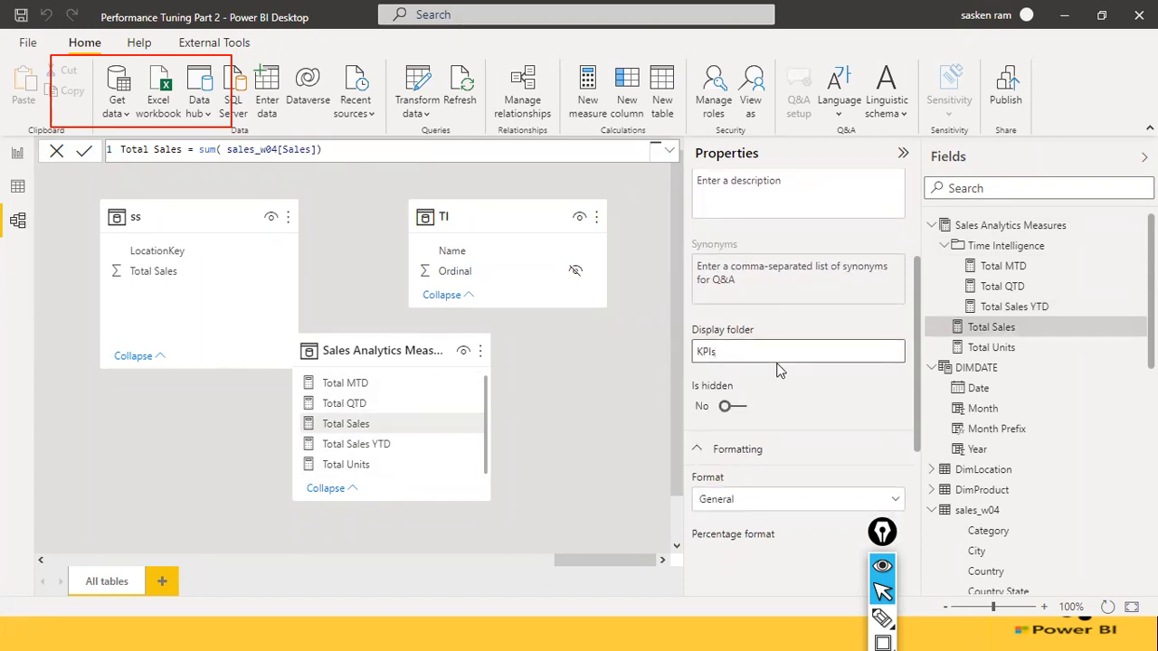
type("PIs")
key("Return")
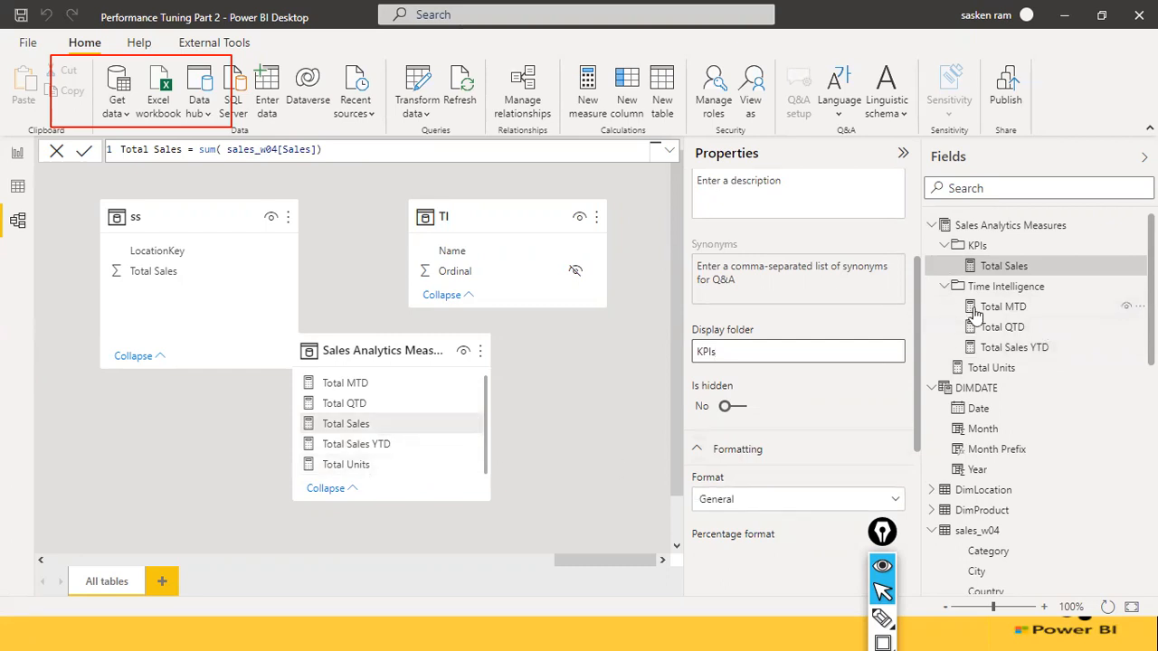
left_click_drag(1013, 382, 1042, 251)
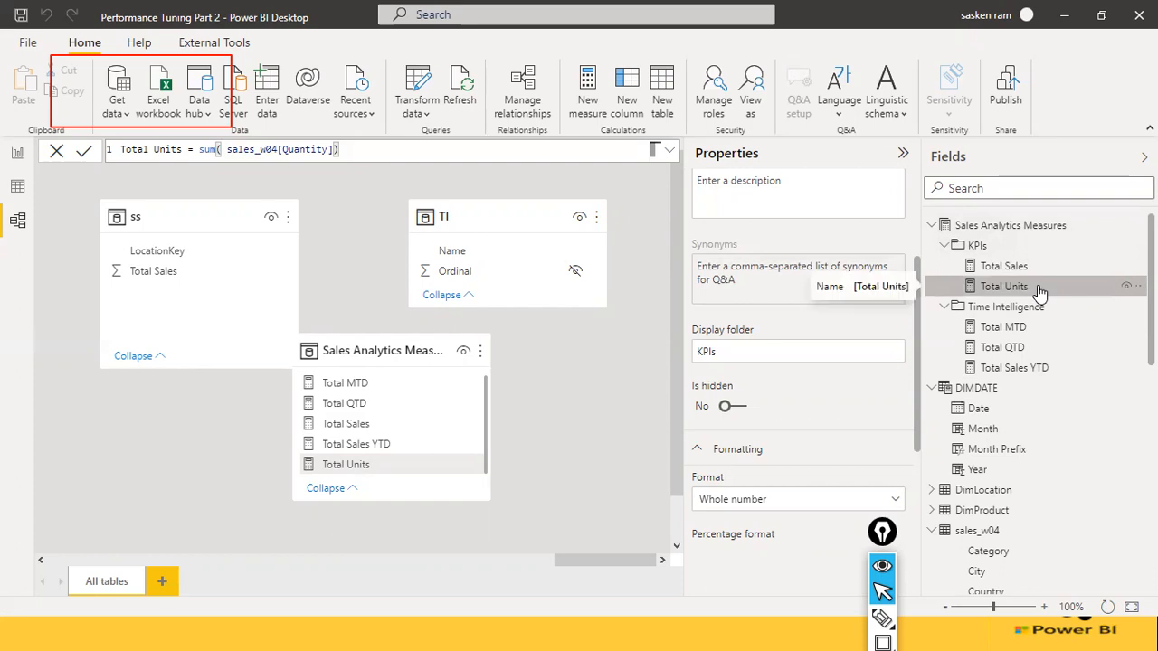
Step: Look through the field list and review the KPIs and Time Intelligence folders under Sales Analytics Measures
scroll(1040, 294, "down", 5)
scroll(1041, 299, "down", 6)
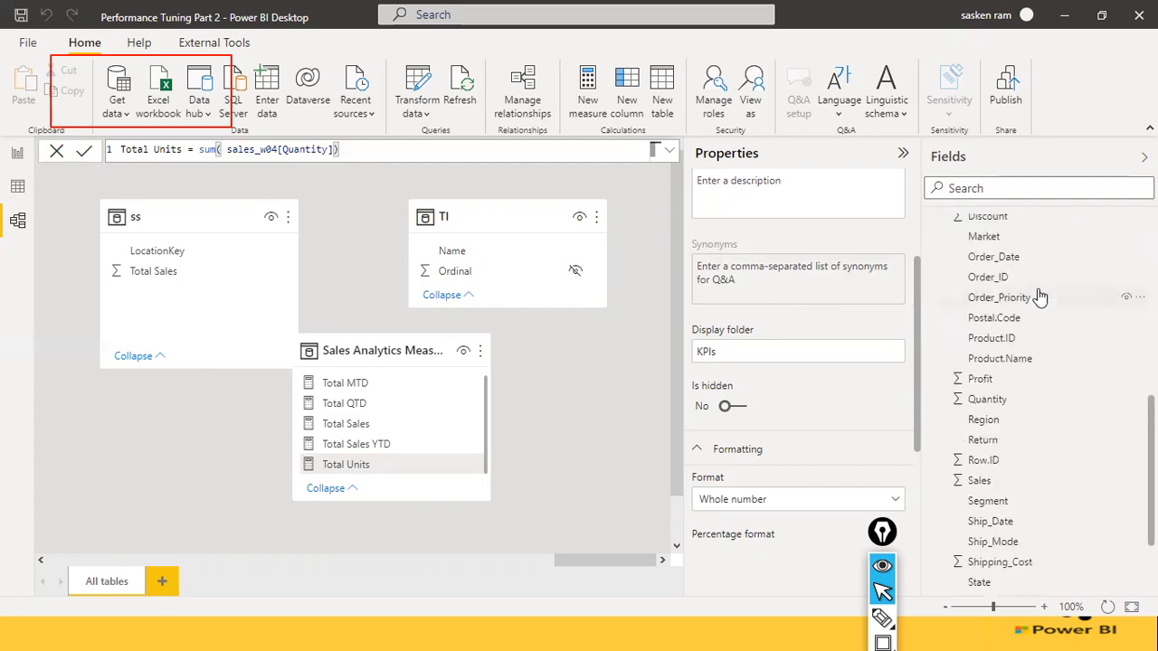
scroll(1042, 297, "up", 11)
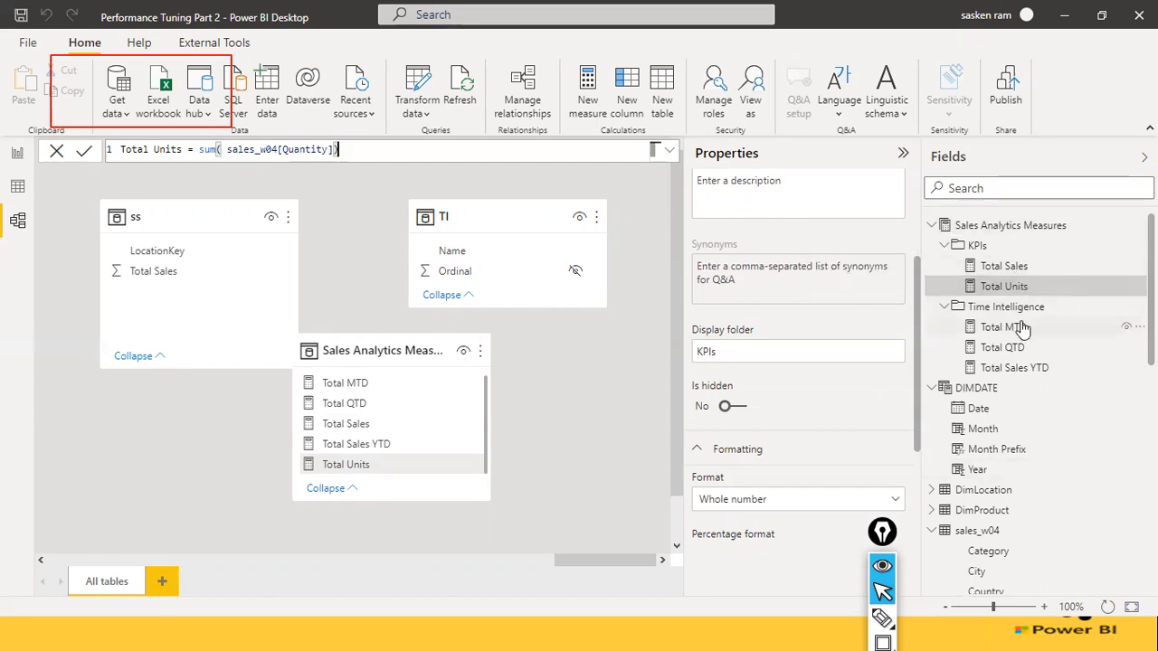
left_click(993, 310)
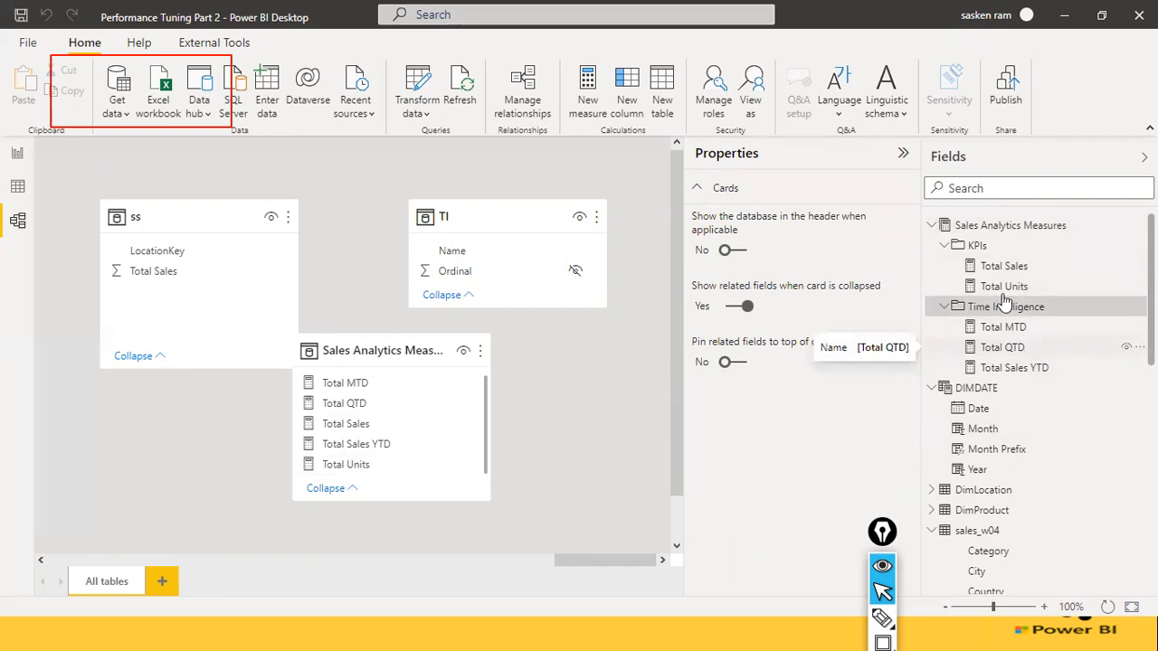
left_click(934, 226)
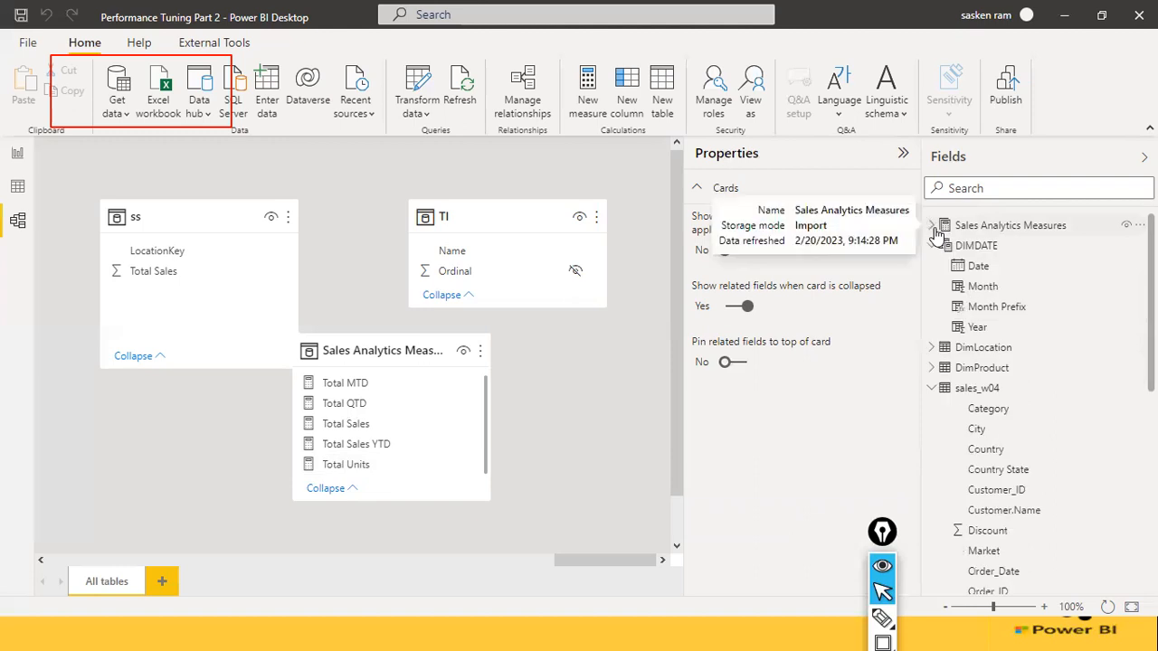
left_click(941, 226)
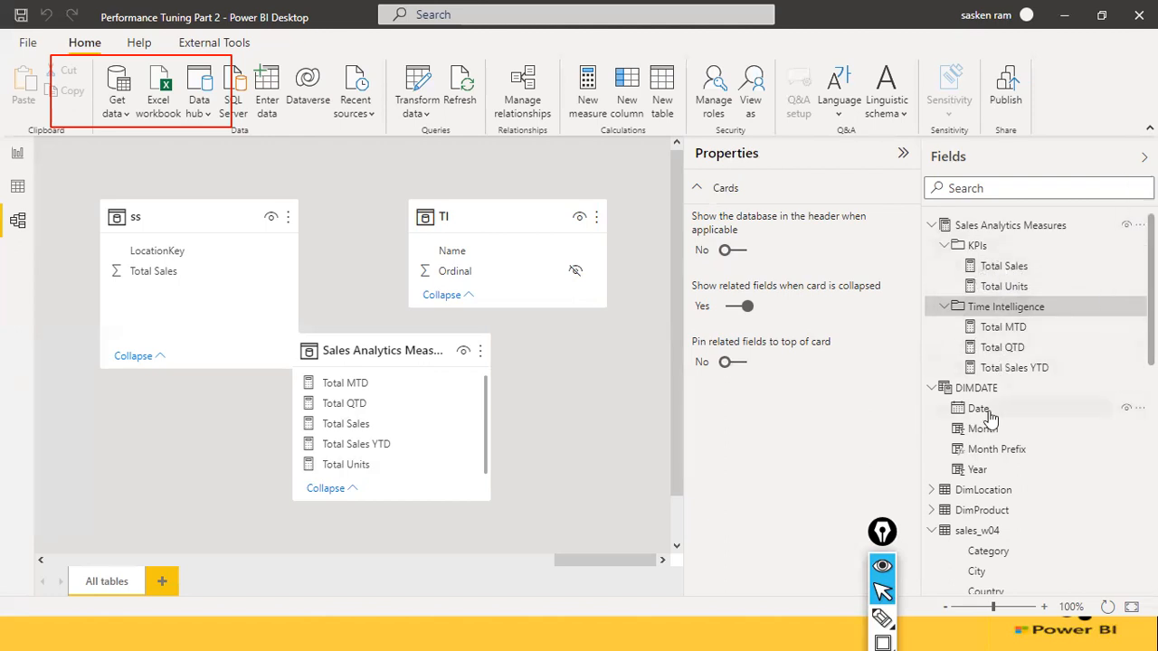
Step: Return to the report view and review the formulas of the three measures in the Time Intelligence folder
left_click(18, 156)
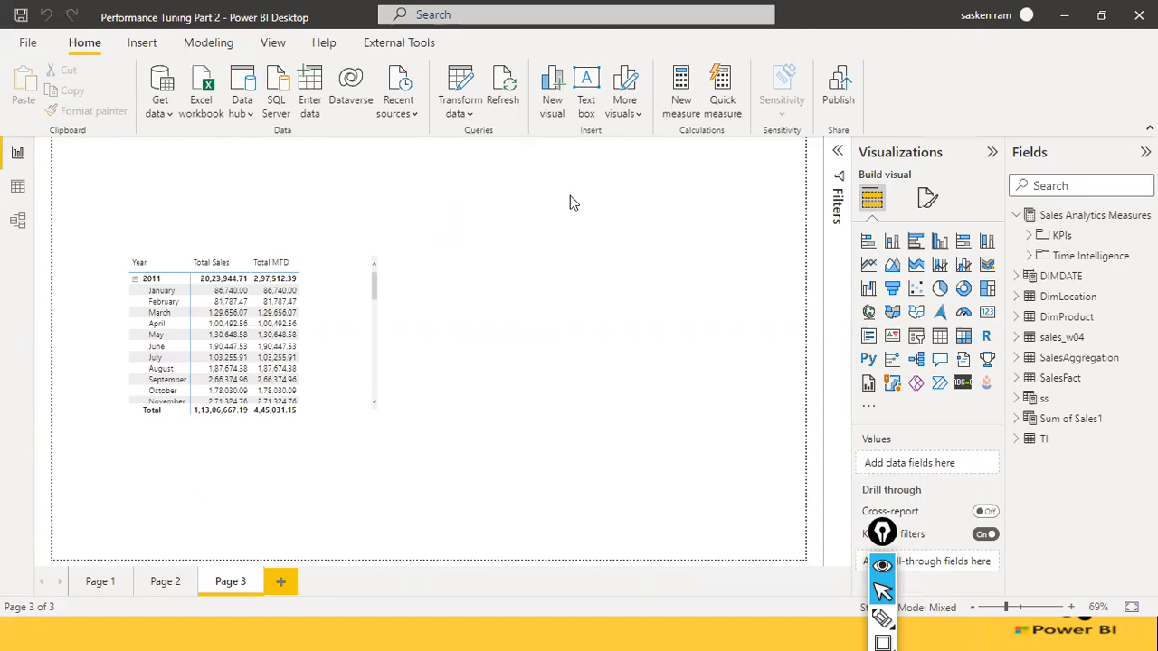
left_click(1029, 256)
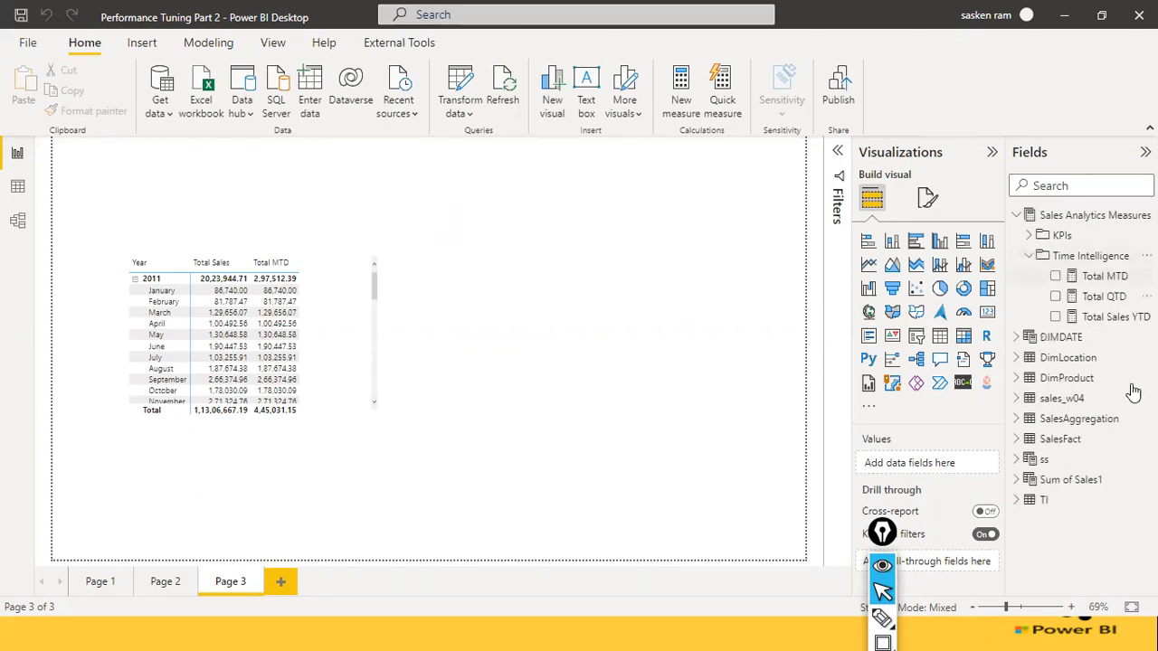
left_click(1099, 276)
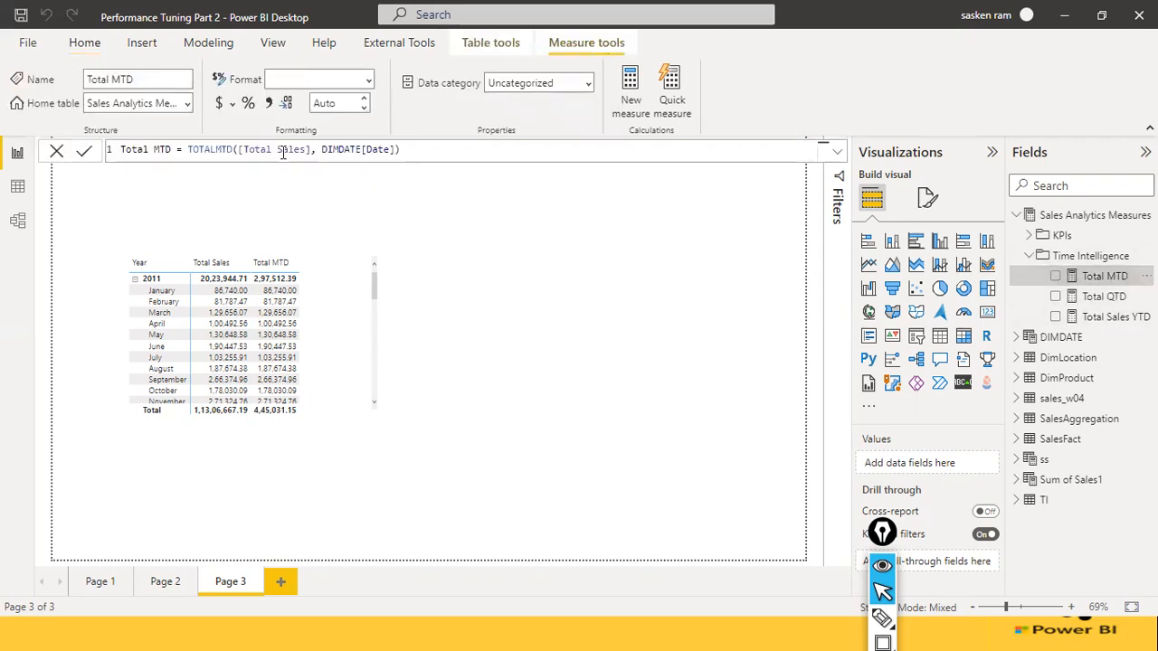
left_click(1095, 297)
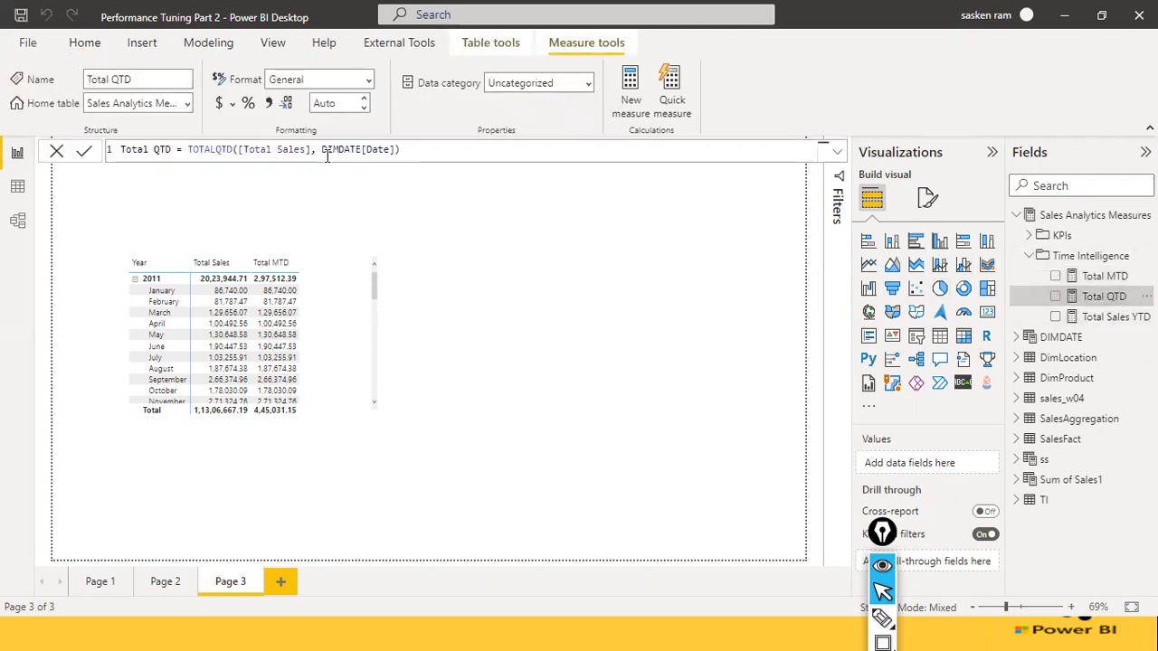
left_click(1103, 316)
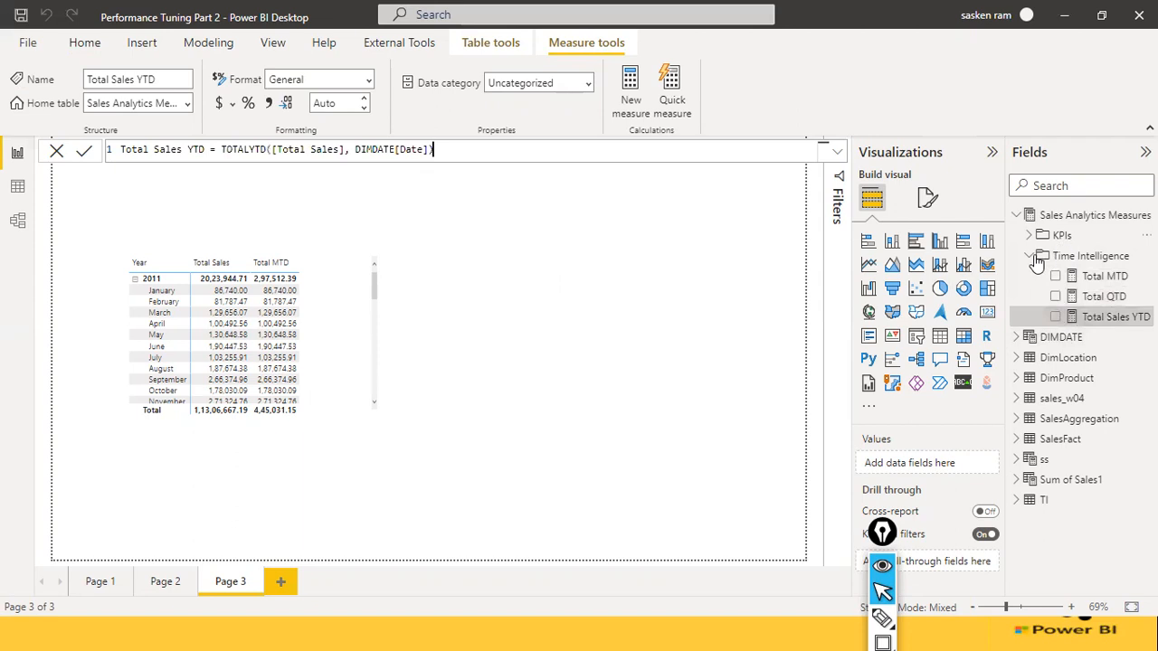
Step: Collapse the Time Intelligence folder and launch Tabular Editor 3 on the Performance Tuning Part 2 model
left_click(1039, 260)
left_click(704, 310)
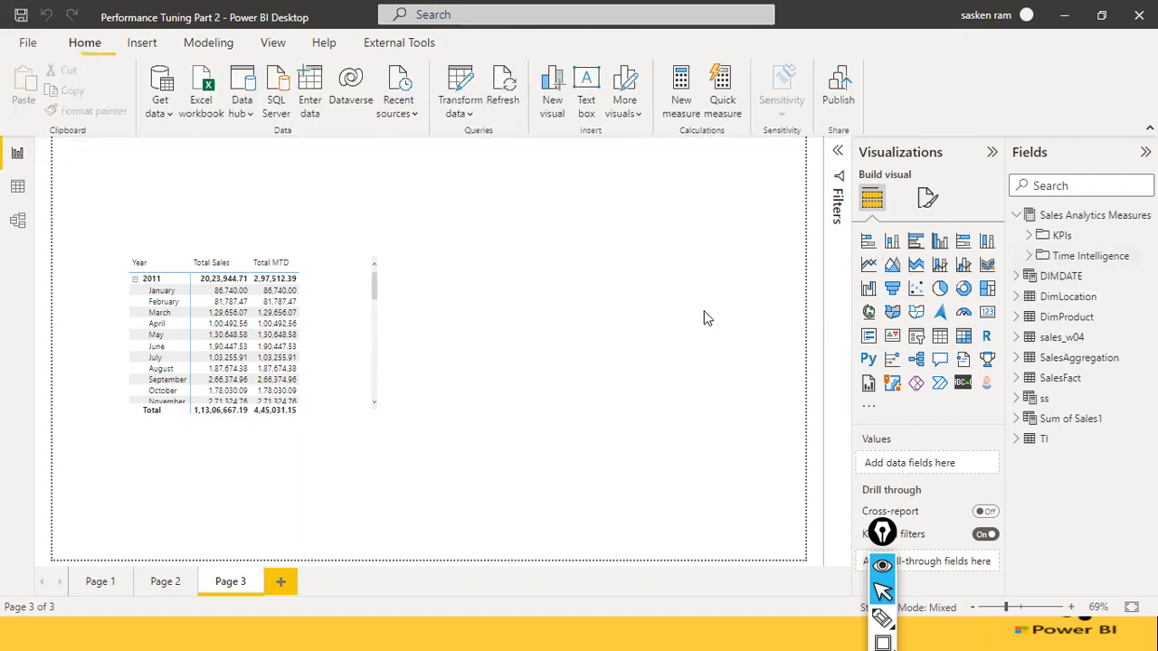
left_click_drag(112, 13, 294, 96)
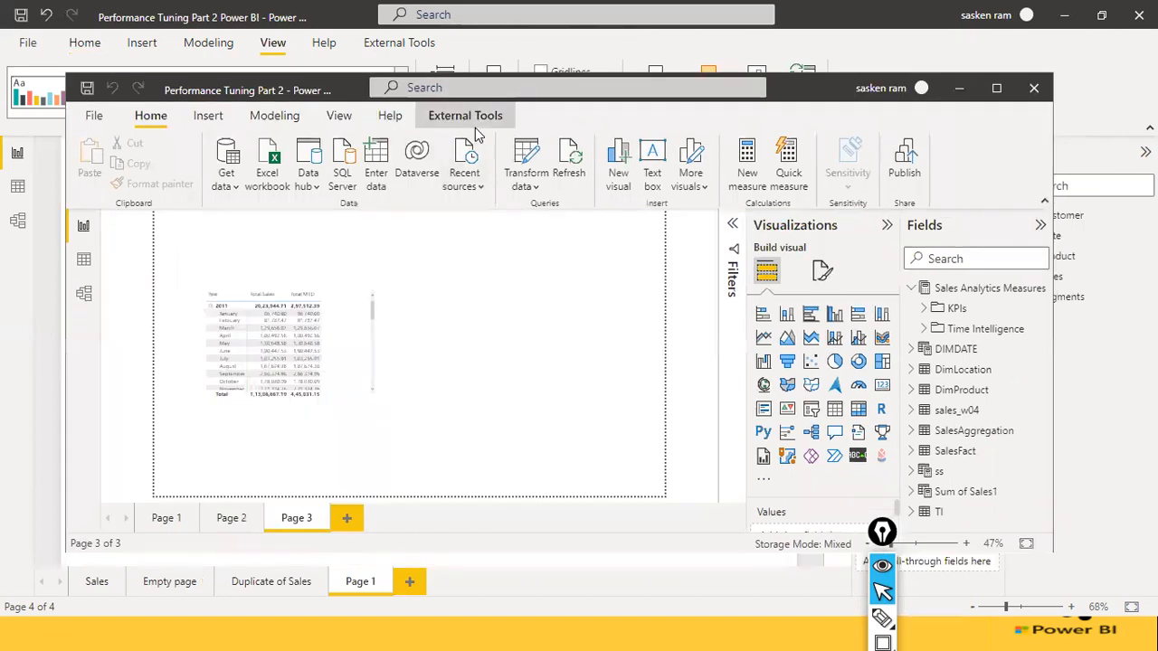
left_click(467, 118)
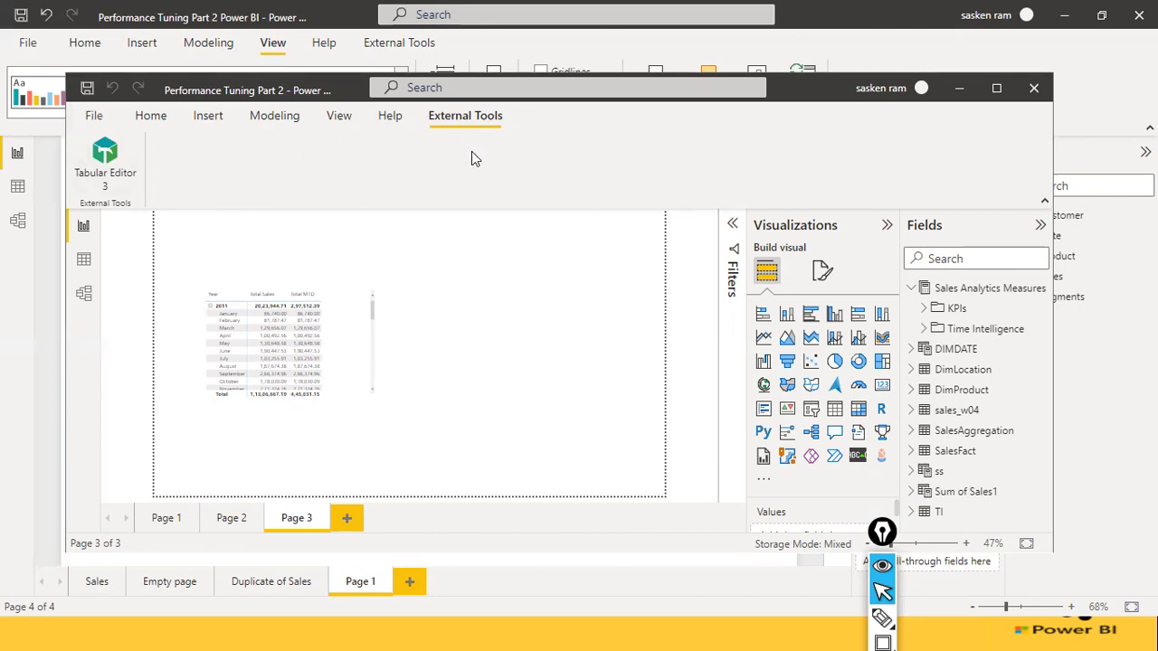
left_click(95, 116)
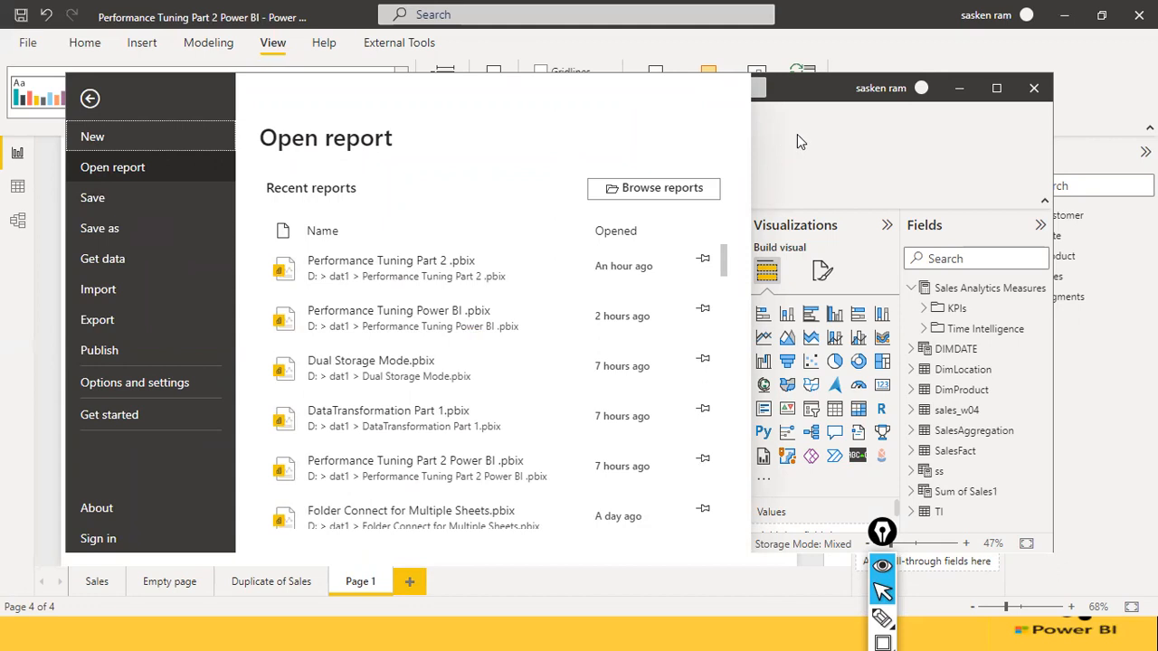
left_click(825, 147)
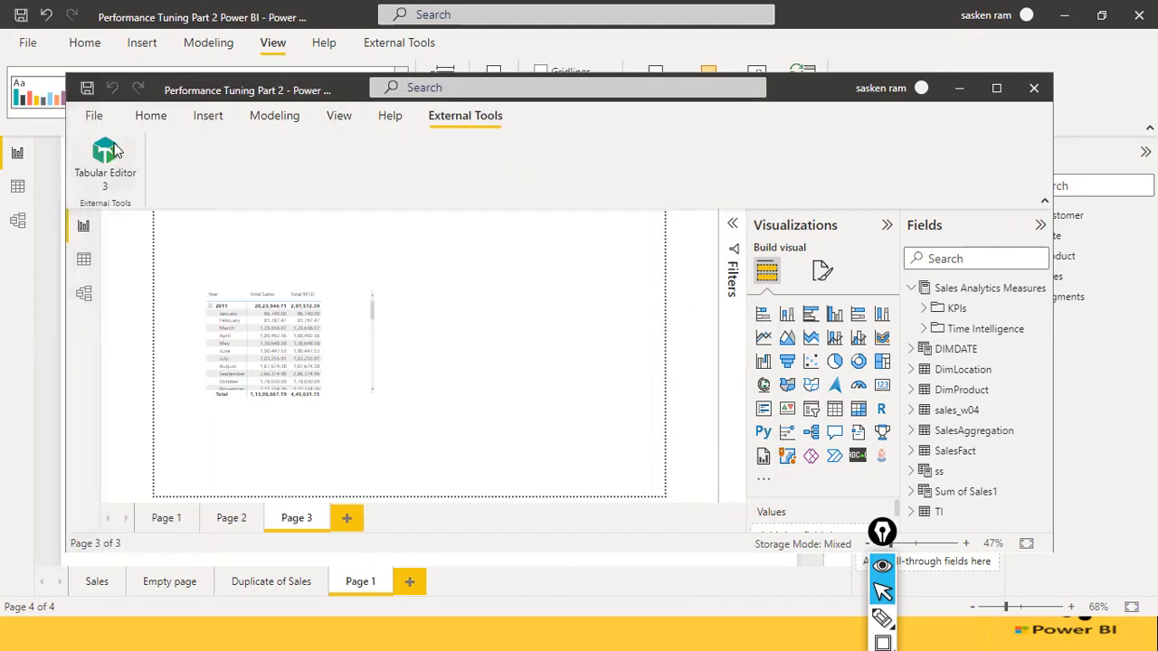
left_click(152, 116)
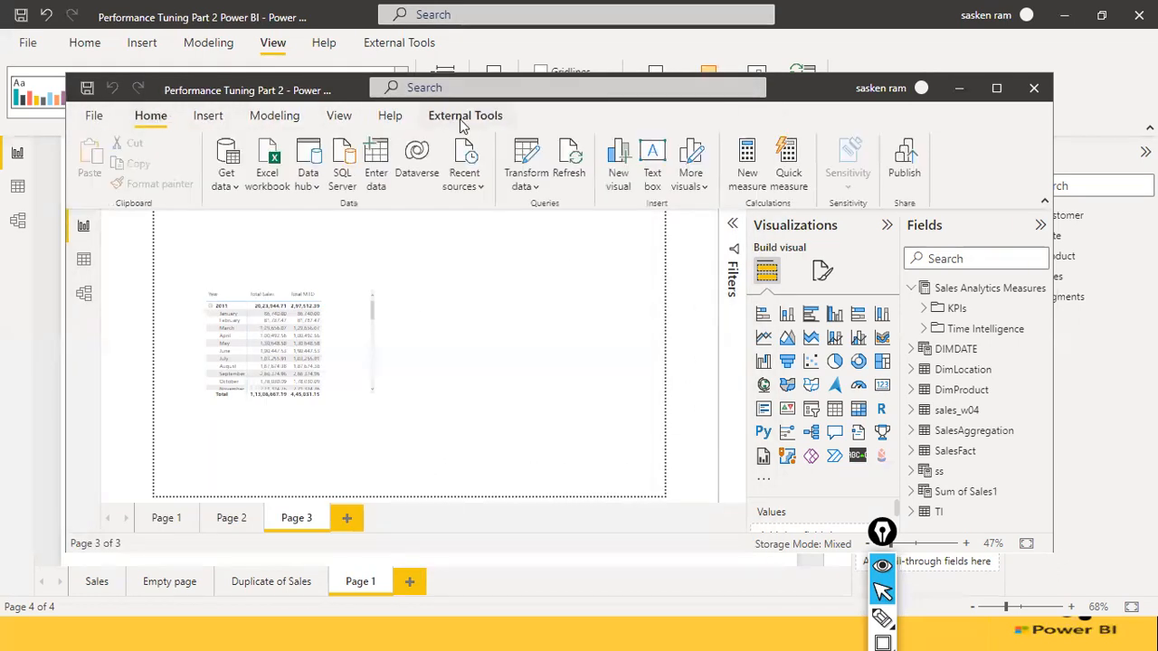
left_click(462, 119)
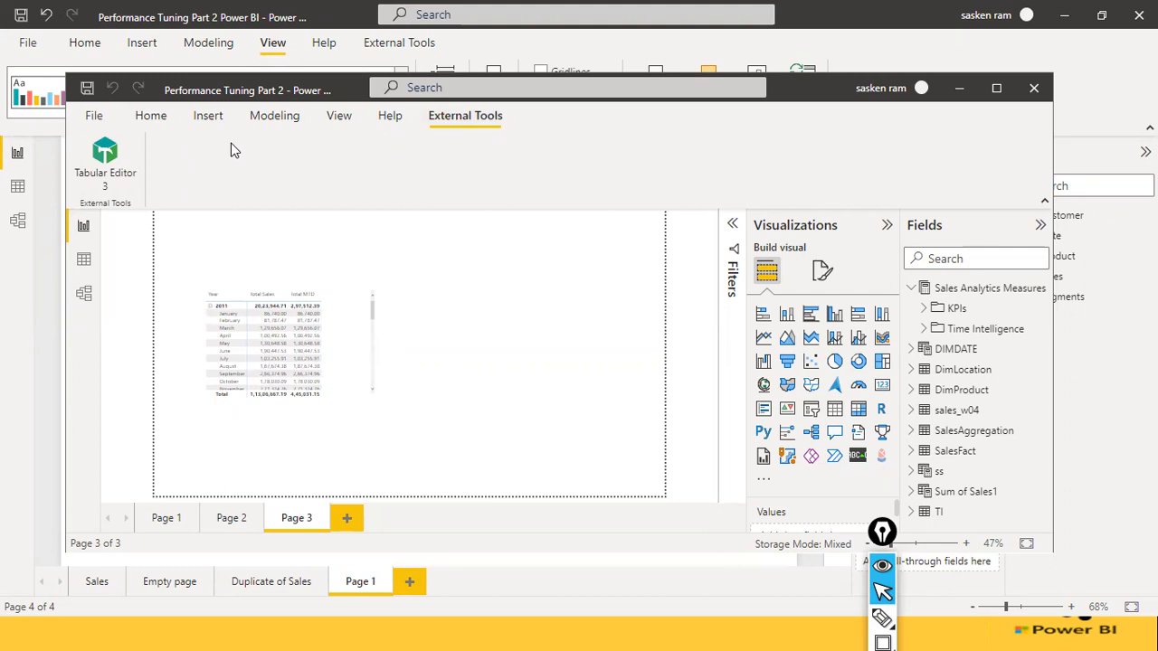
left_click(114, 161)
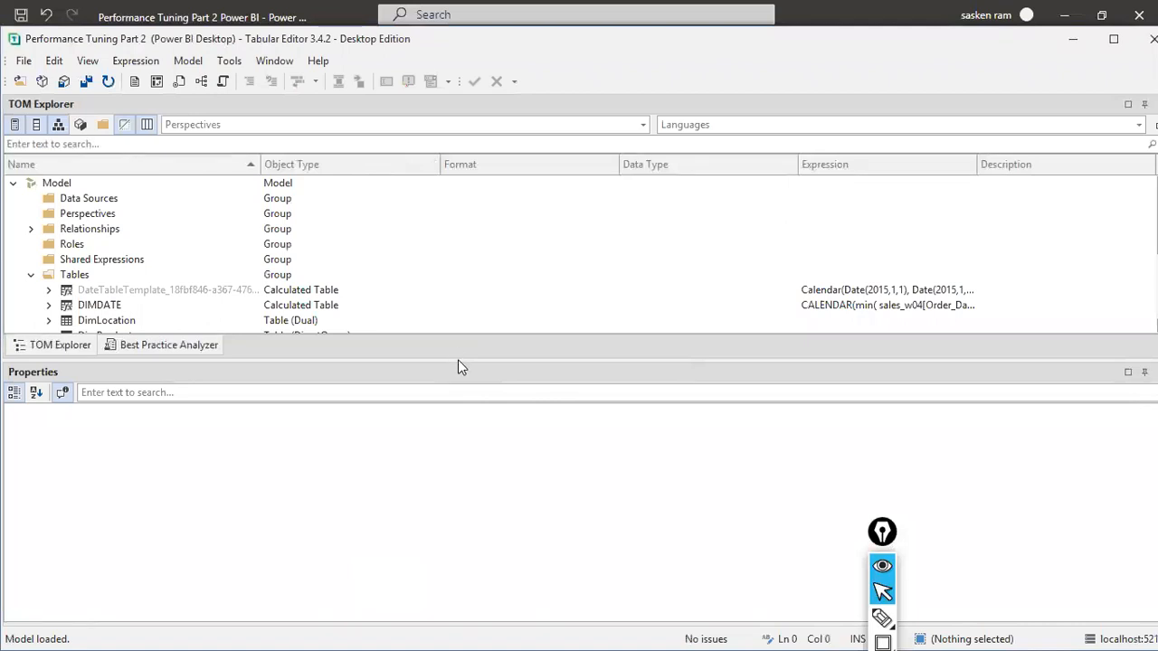
Step: Undock the Properties pane and review the model's relationships and the measures in the Sales Analytics Measures table
left_click_drag(461, 365, 375, 451)
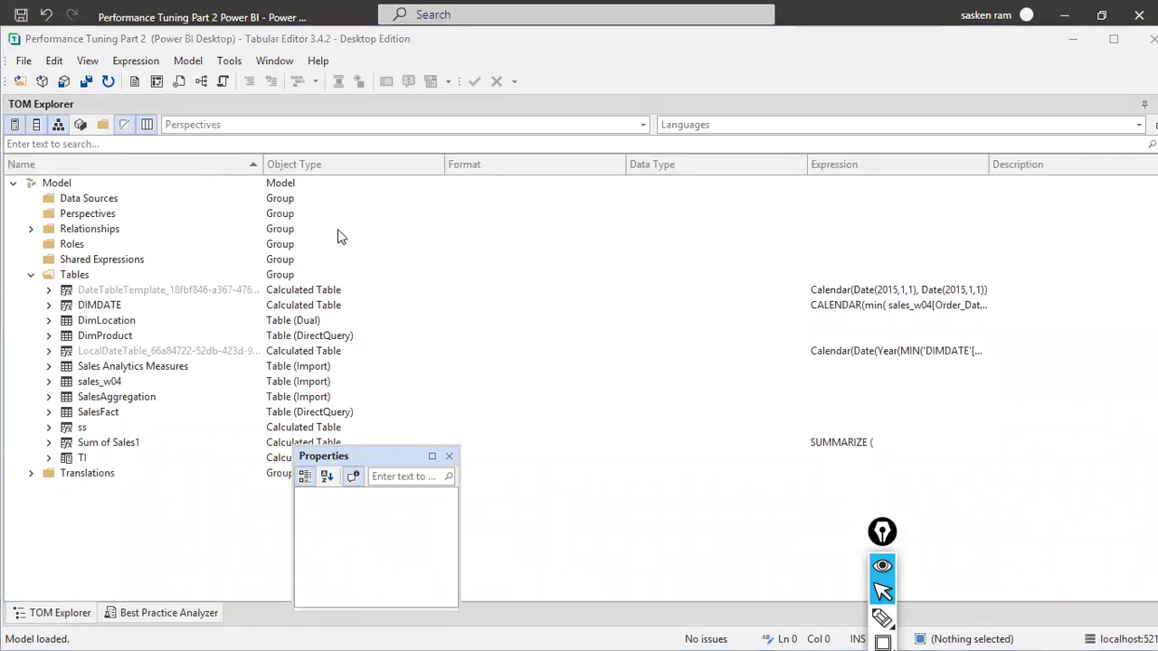
left_click(29, 231)
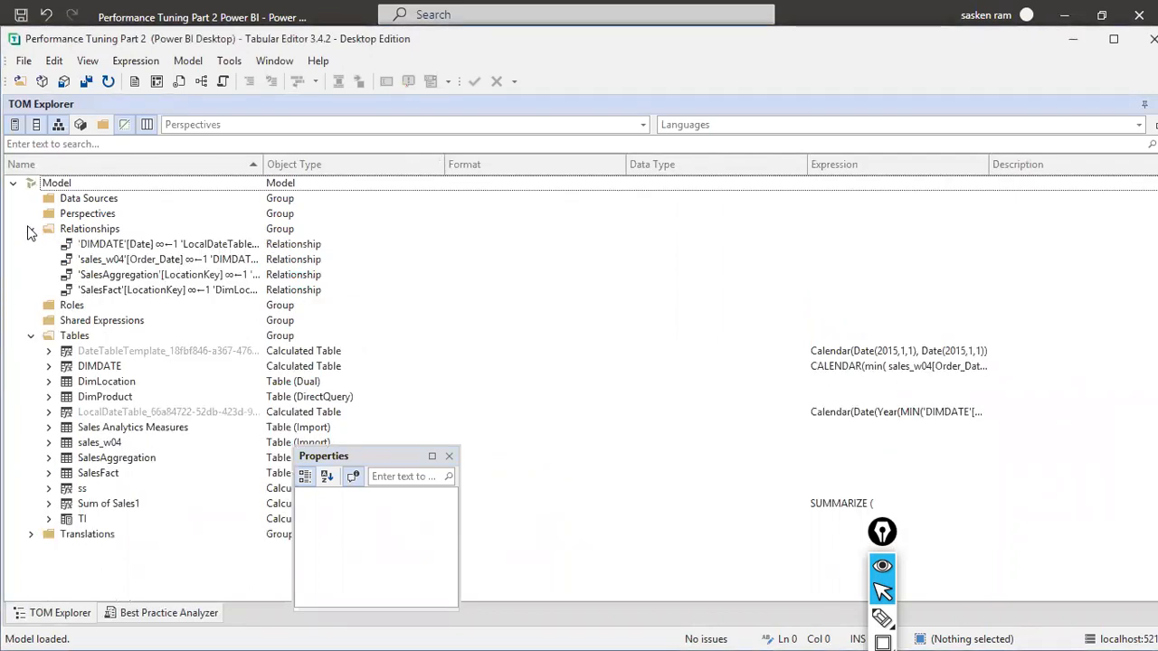
left_click(29, 231)
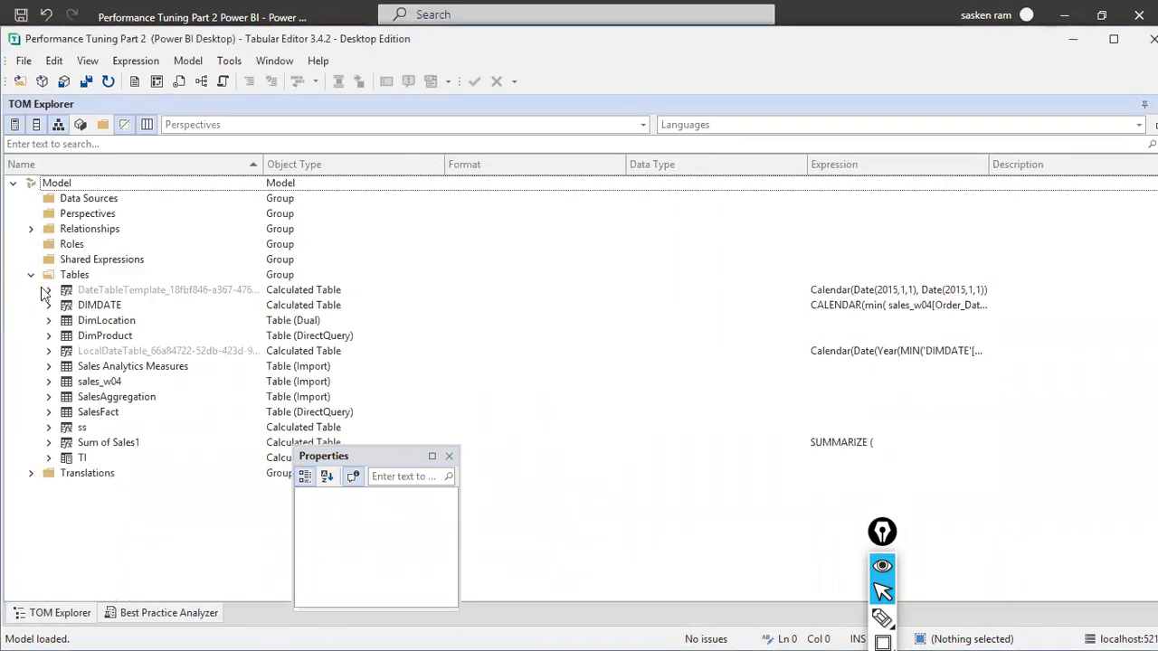
left_click(24, 61)
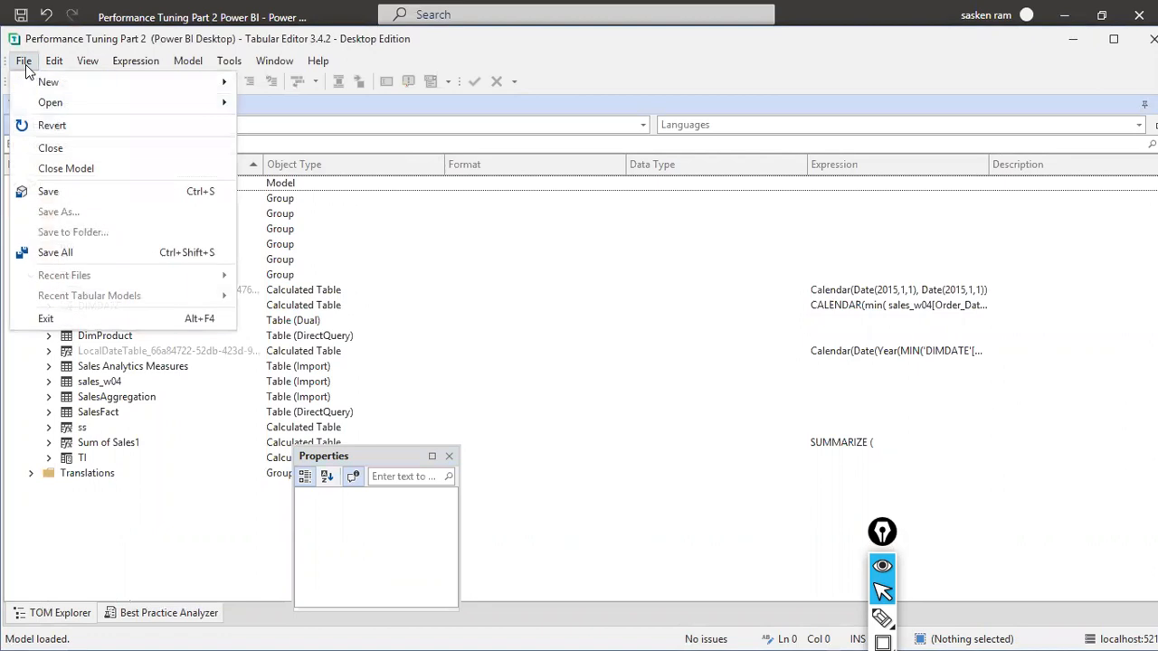
mouse_move(55, 60)
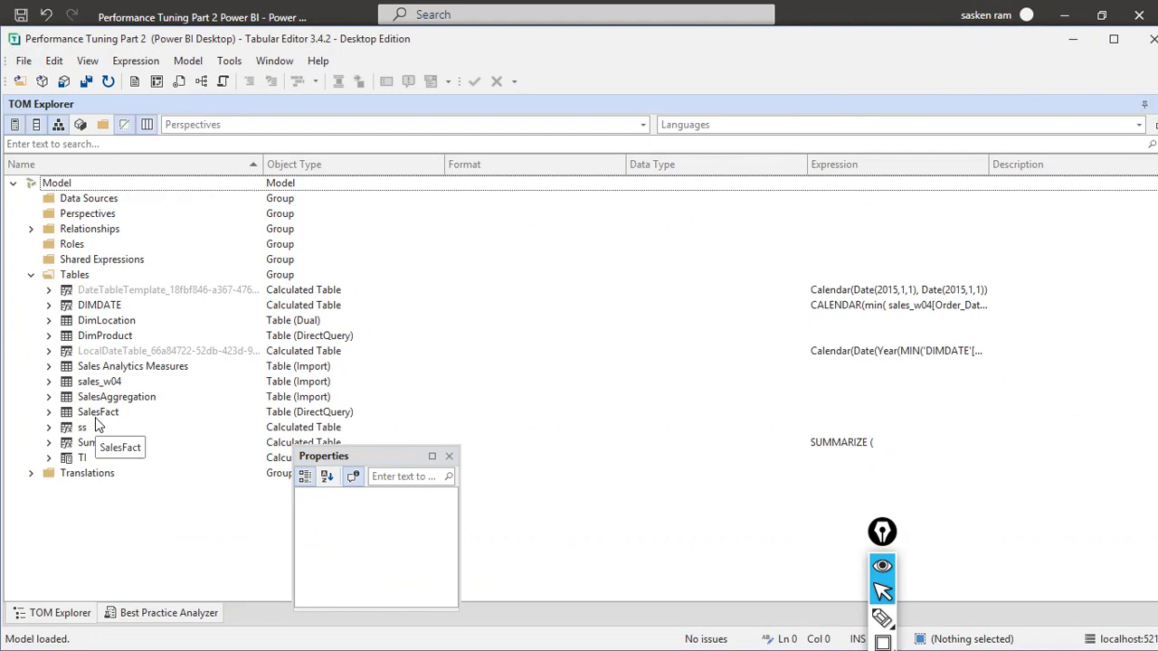
left_click(48, 366)
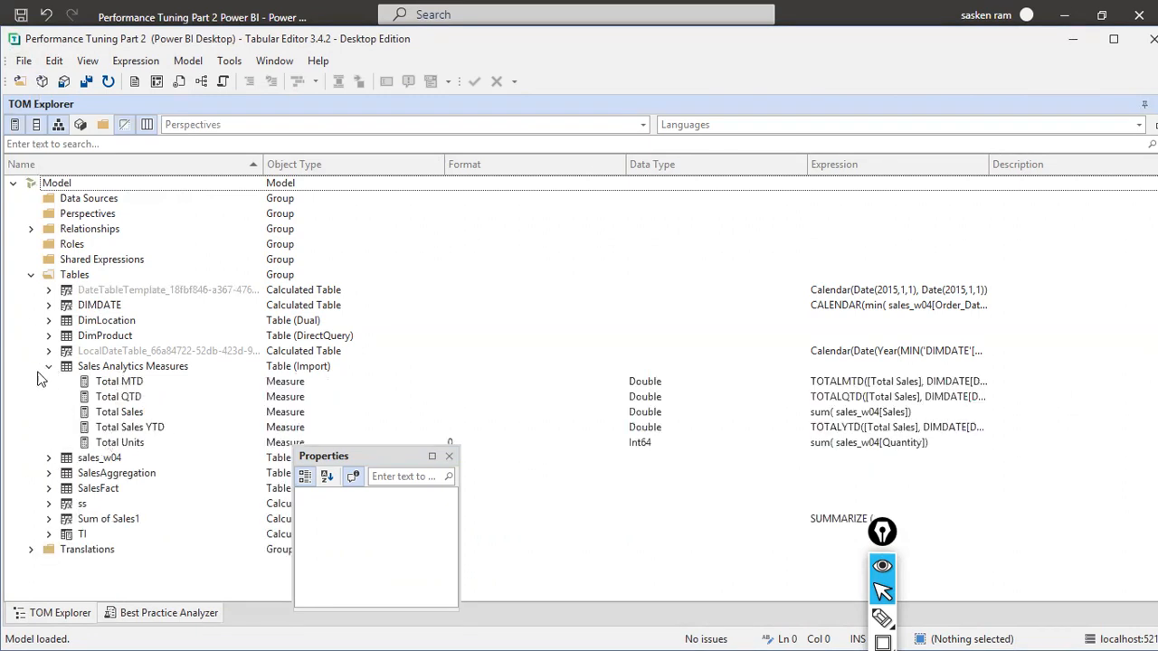
left_click(47, 368)
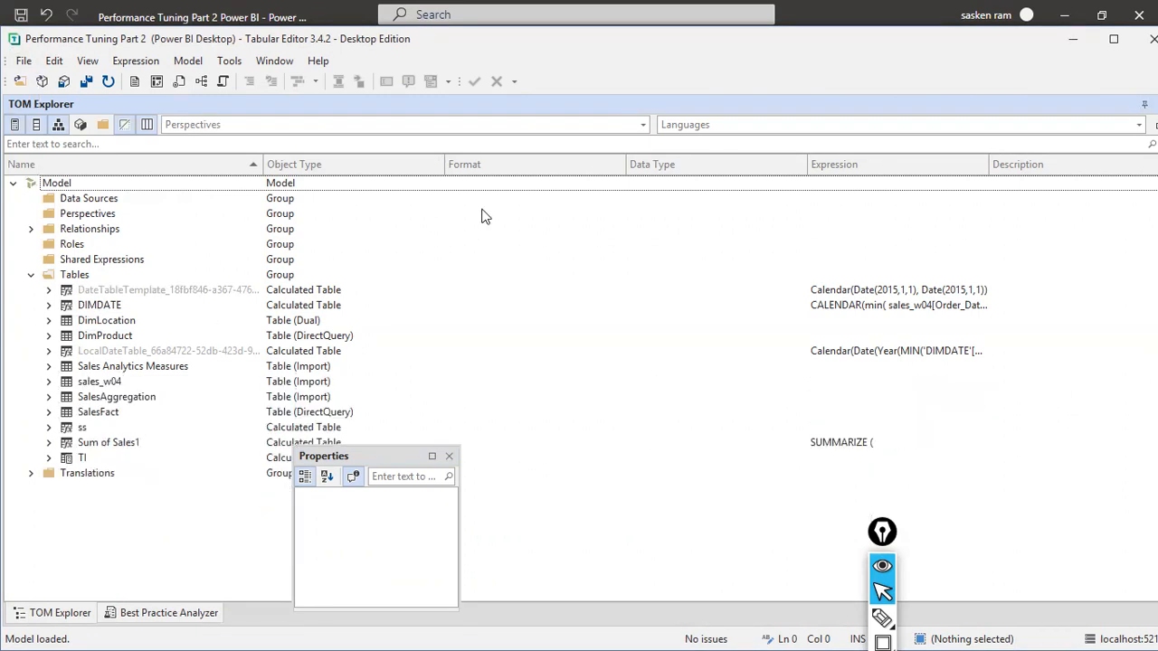
key("alt+Tab")
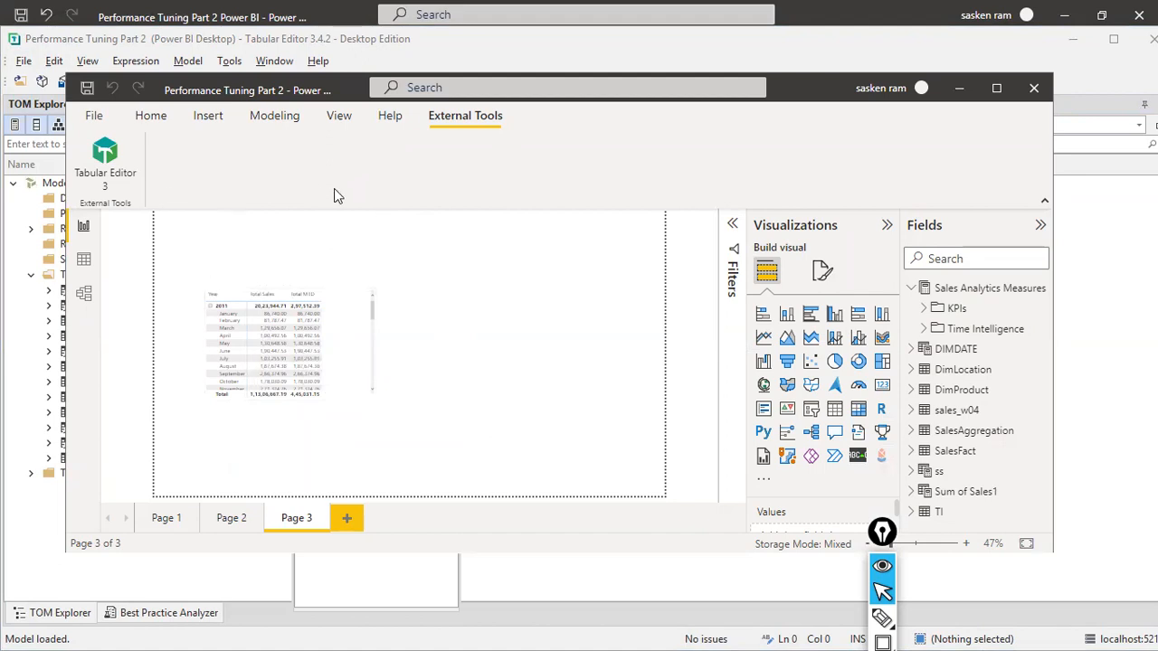
key("alt+Tab")
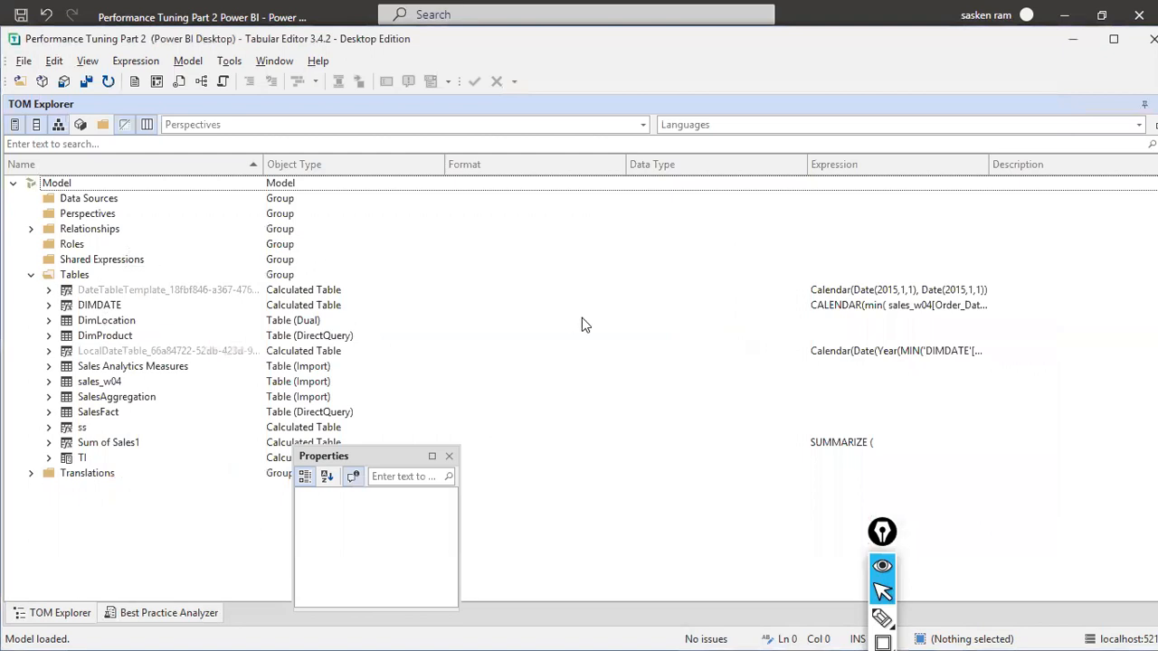
key("alt+Tab")
key("alt+Tab")
Step: Undock and enlarge the TOM Explorer in the middle of the workspace, with the floating Properties pane clear of it
left_click_drag(351, 459, 1044, 406)
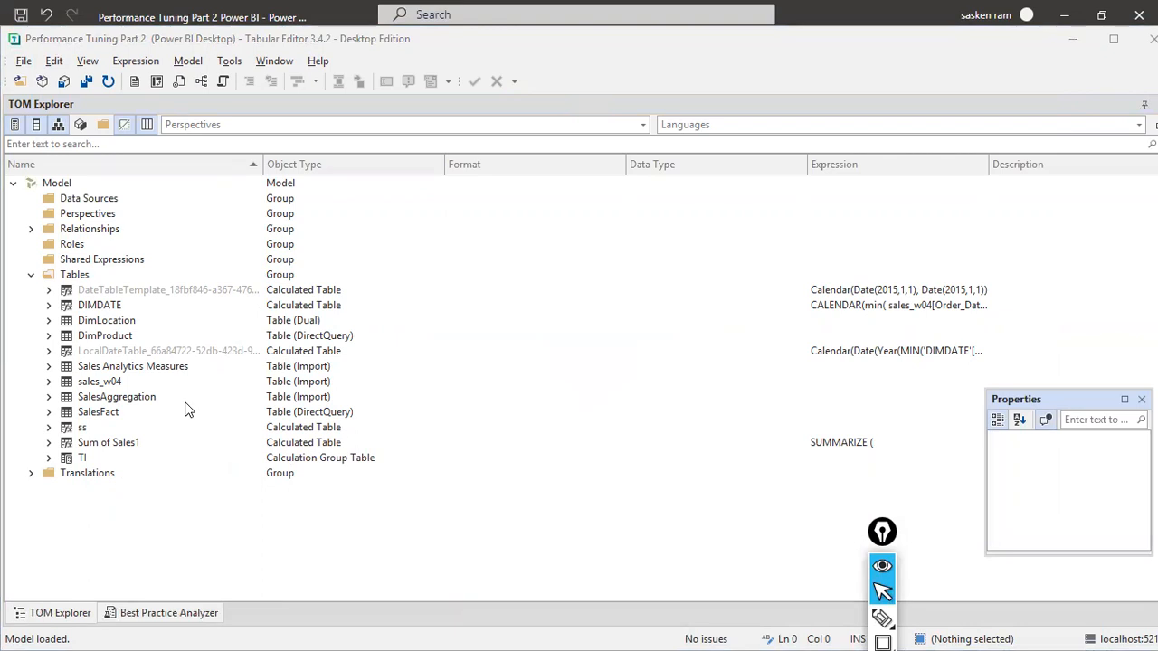
left_click(76, 283)
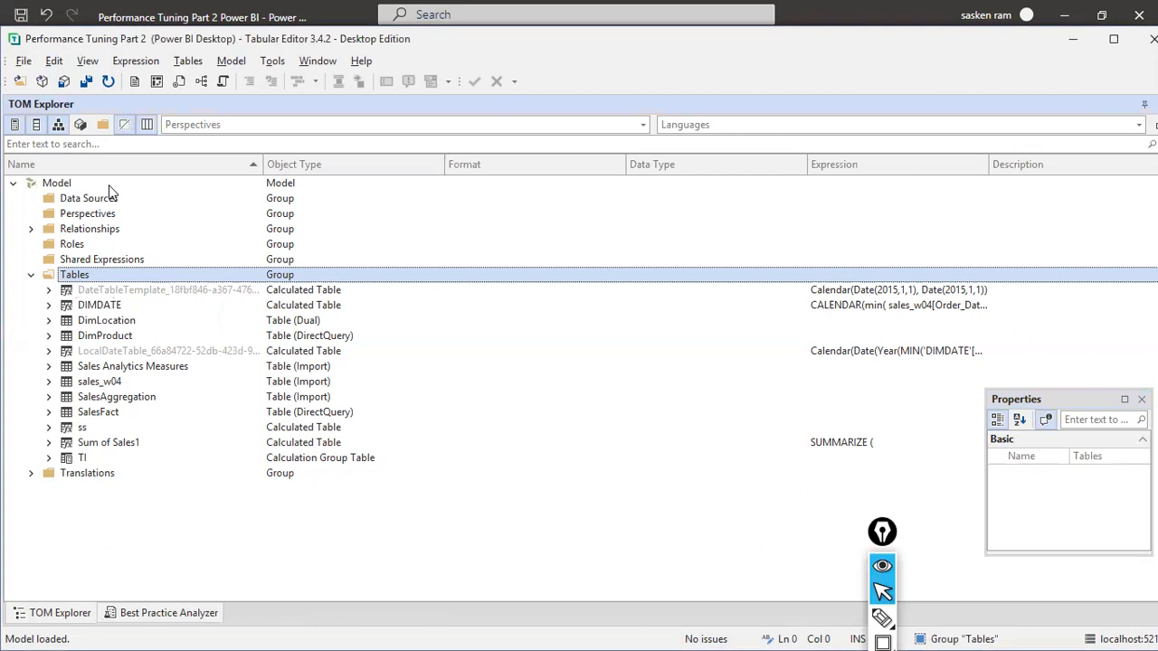
double_click(159, 104)
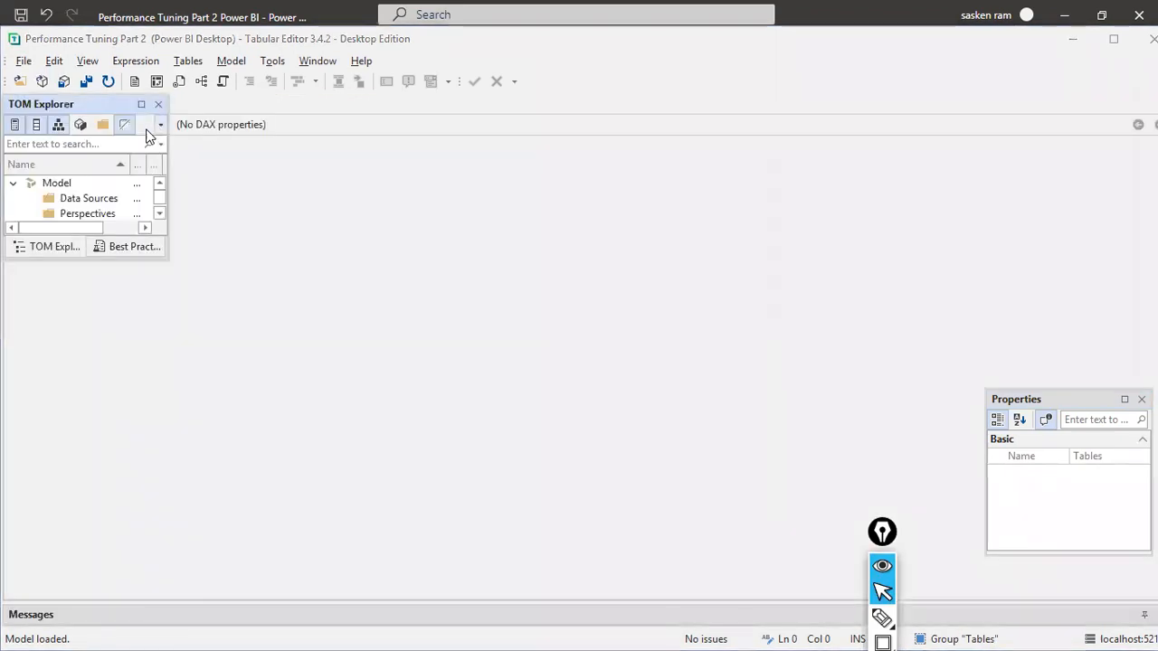
left_click_drag(168, 260, 622, 555)
left_click_drag(276, 100, 533, 150)
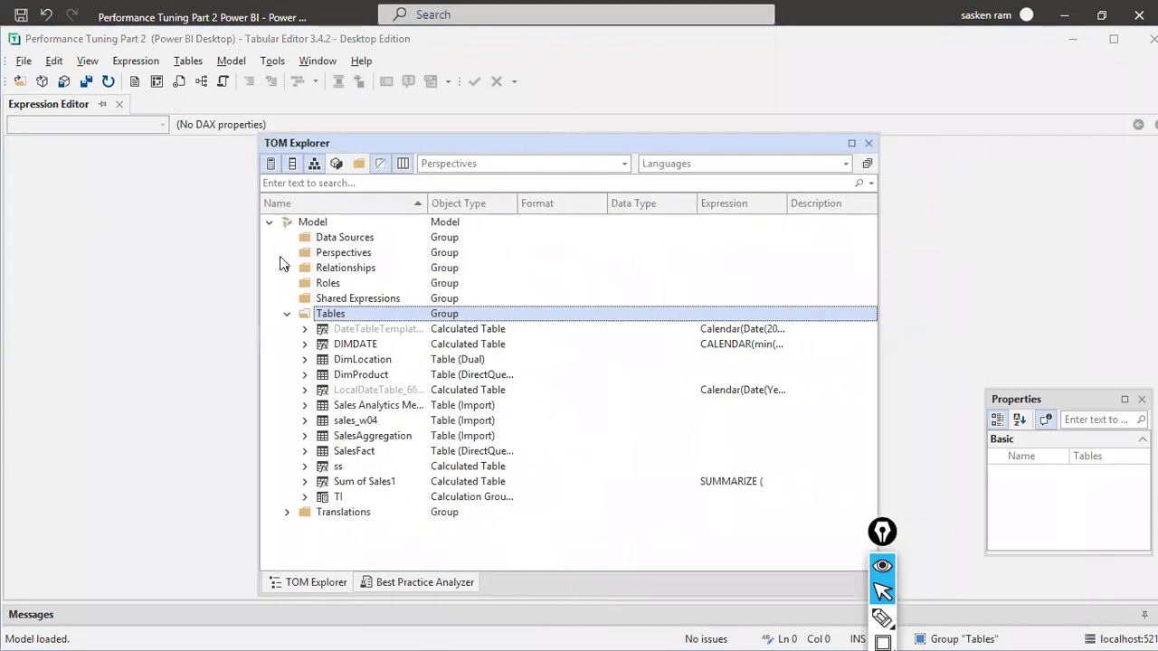
Step: Create a new calculation group under the model's Tables and name it Time Intelligence
right_click(332, 316)
mouse_move(355, 333)
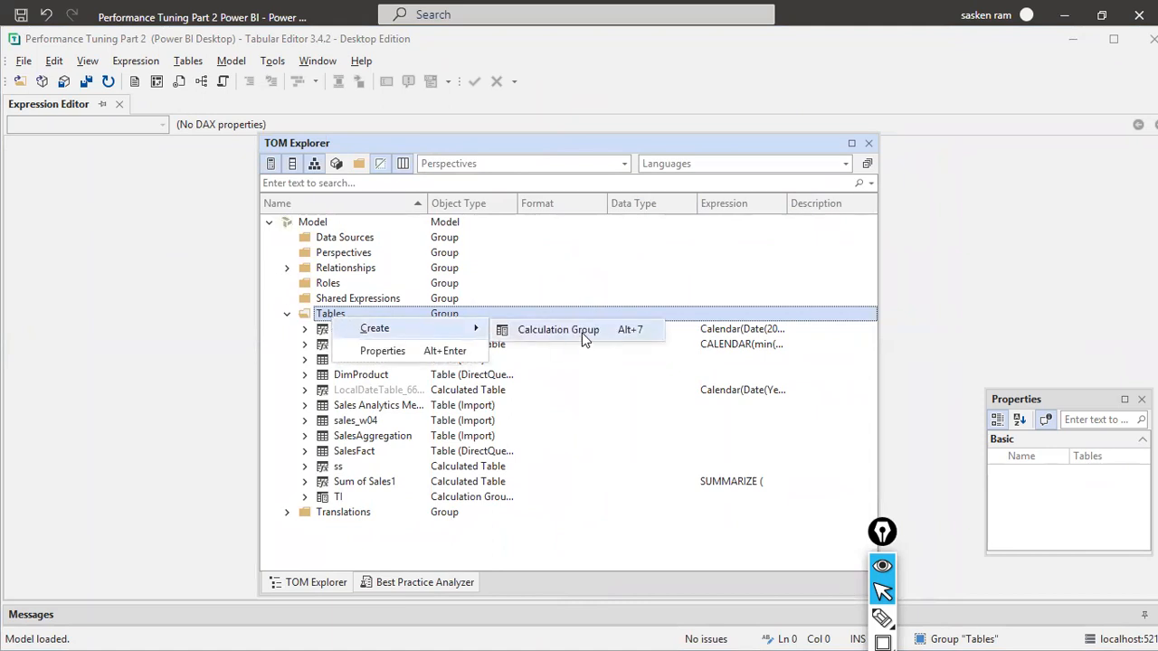
left_click(559, 331)
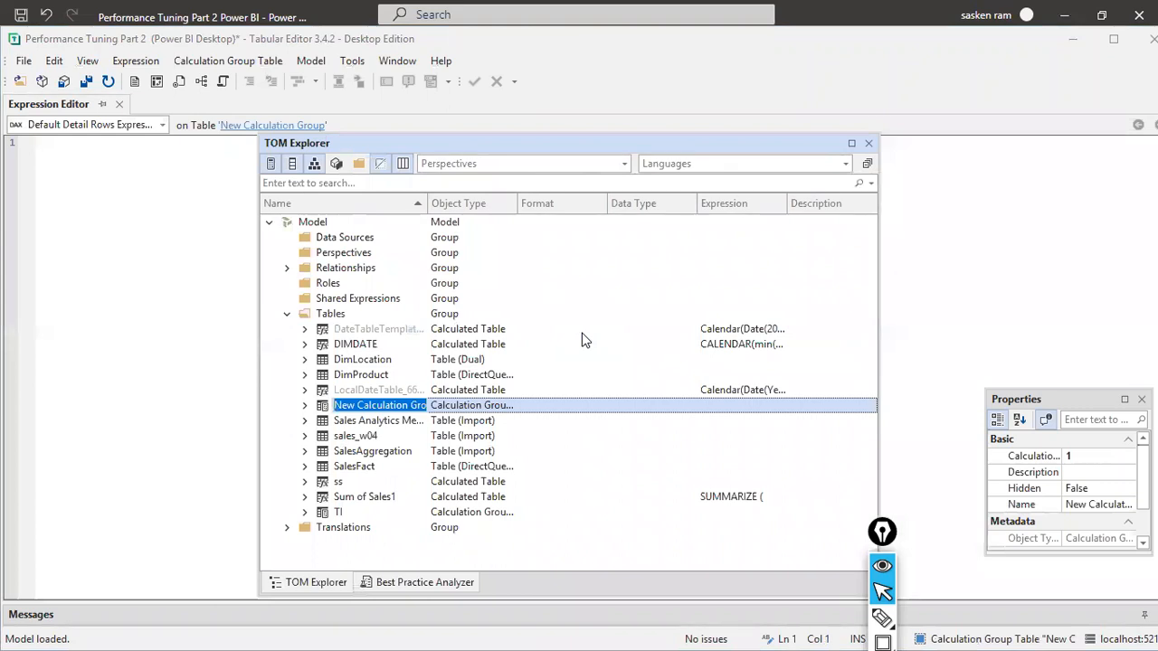
left_click_drag(427, 203, 518, 207)
left_click(389, 407)
double_click(390, 407)
left_click(390, 407)
left_click(414, 407)
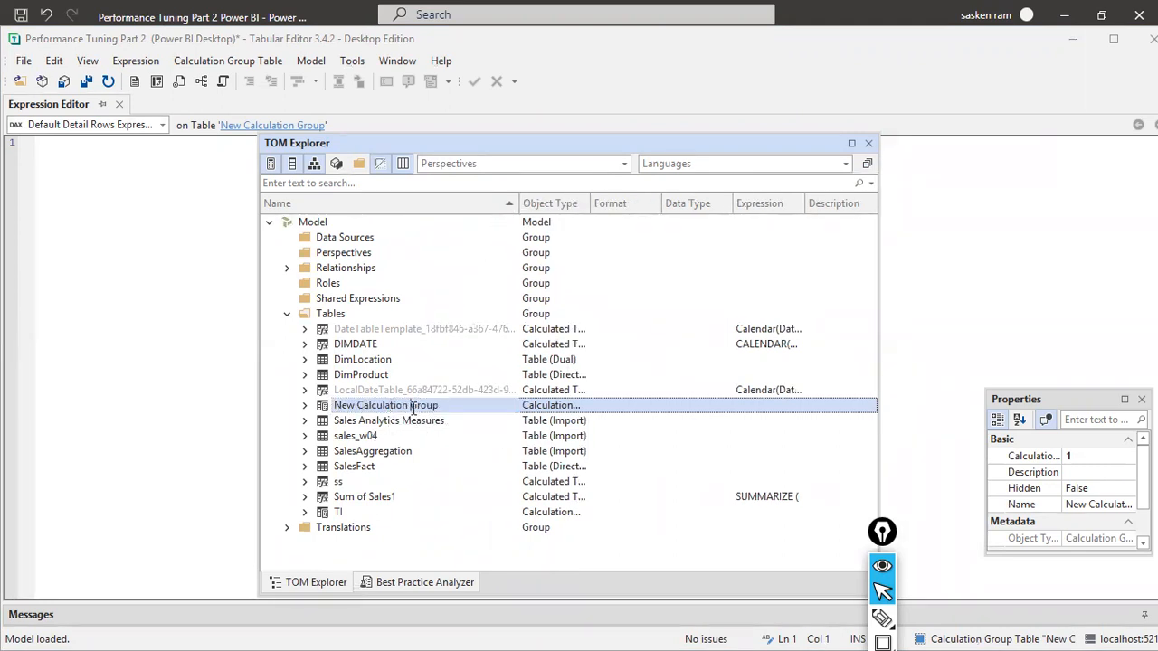
key("ctrl+a")
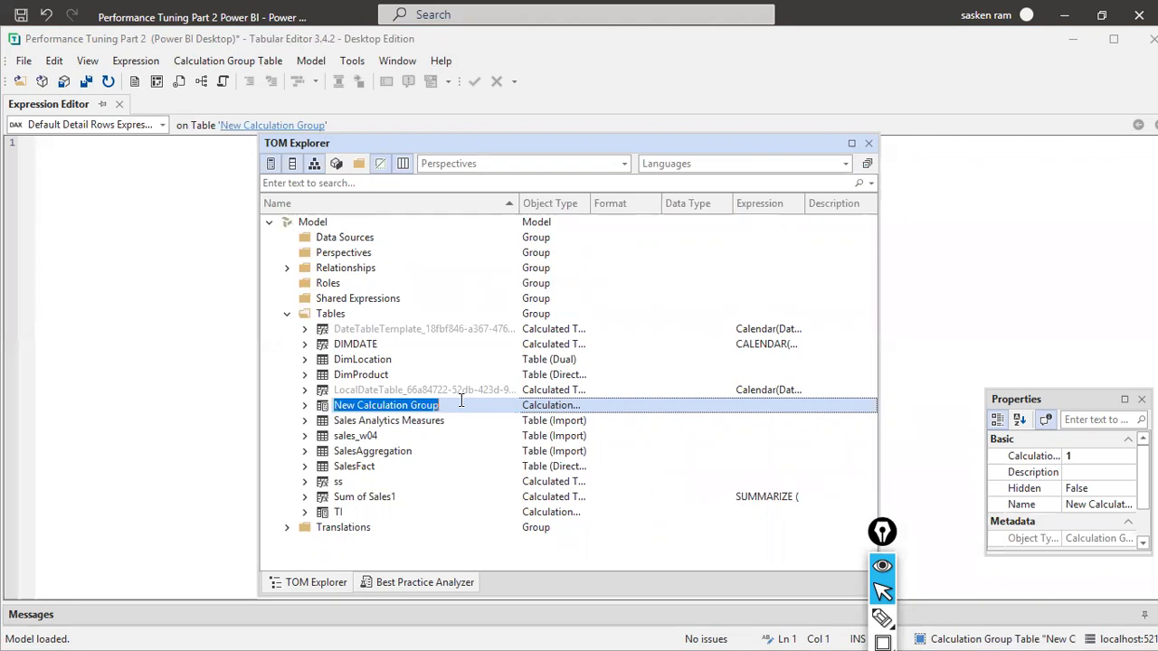
type("T")
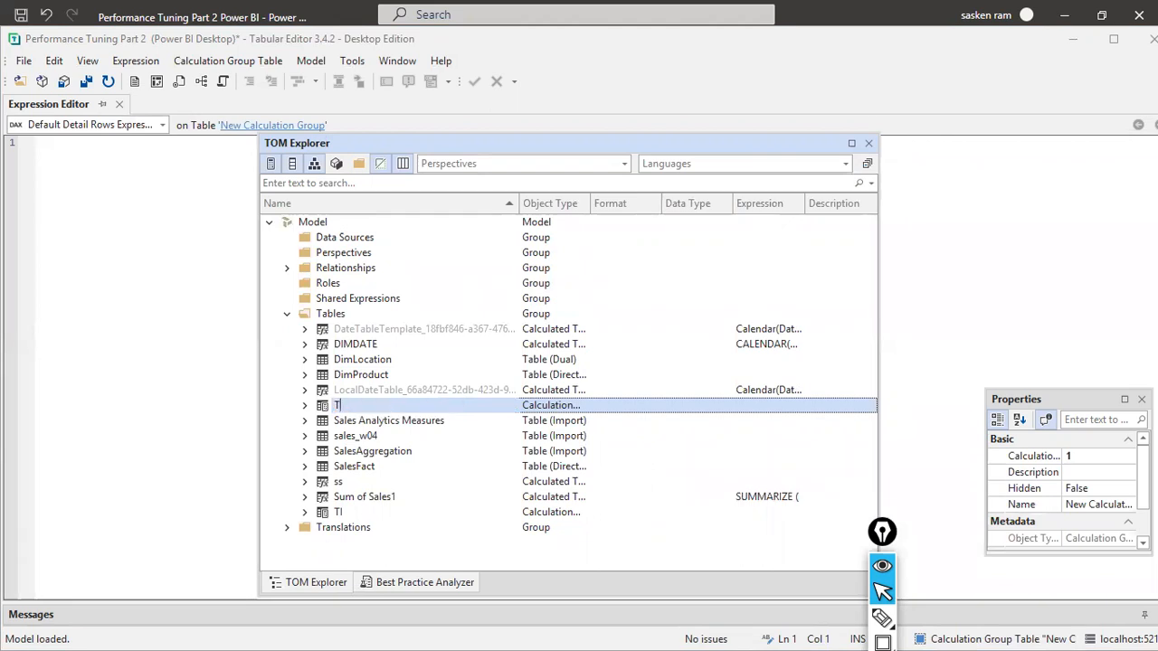
type("ime Intelligenc")
key("Return")
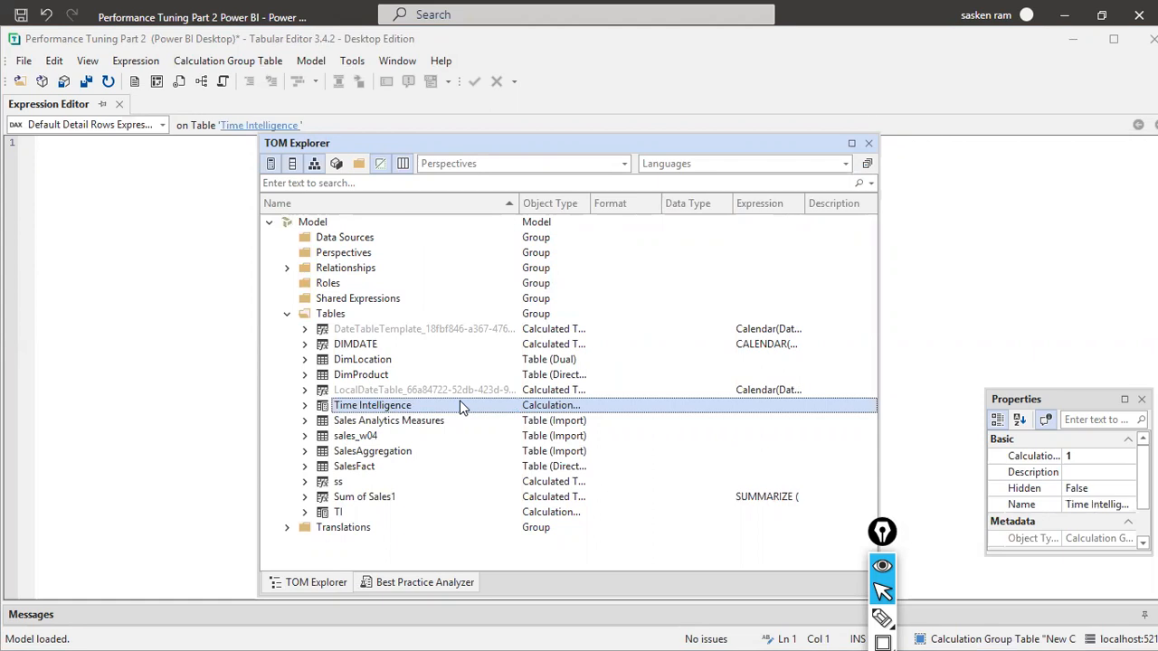
Step: Add a calculation item named MTD to the Time Intelligence calculation group
left_click(305, 405)
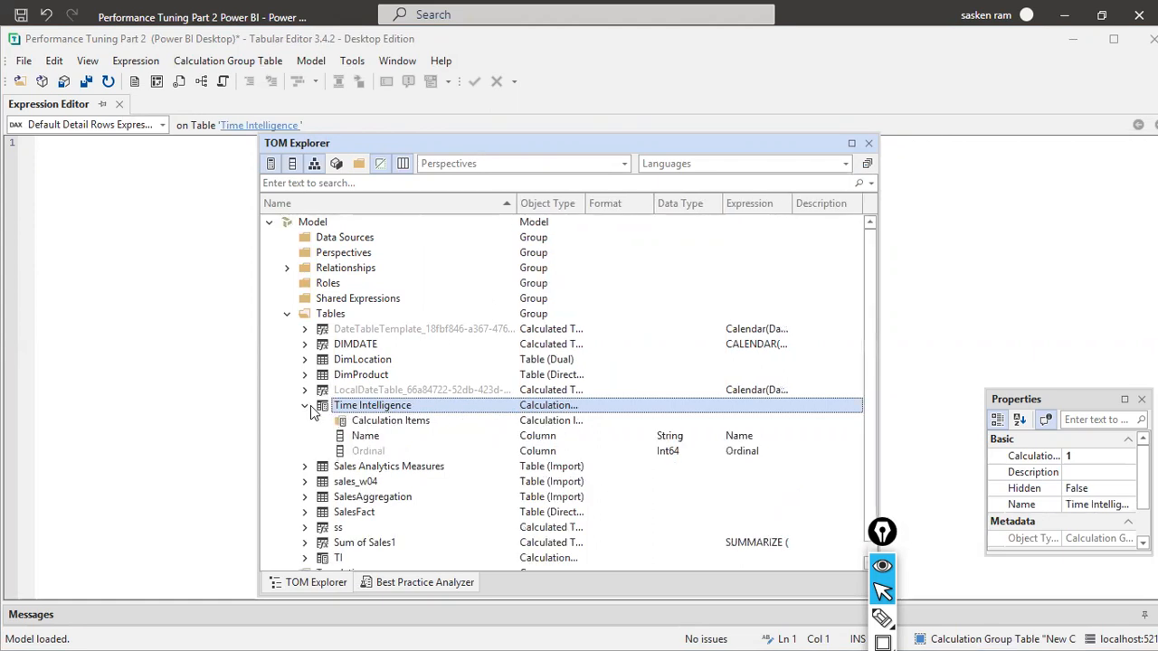
left_click(404, 420)
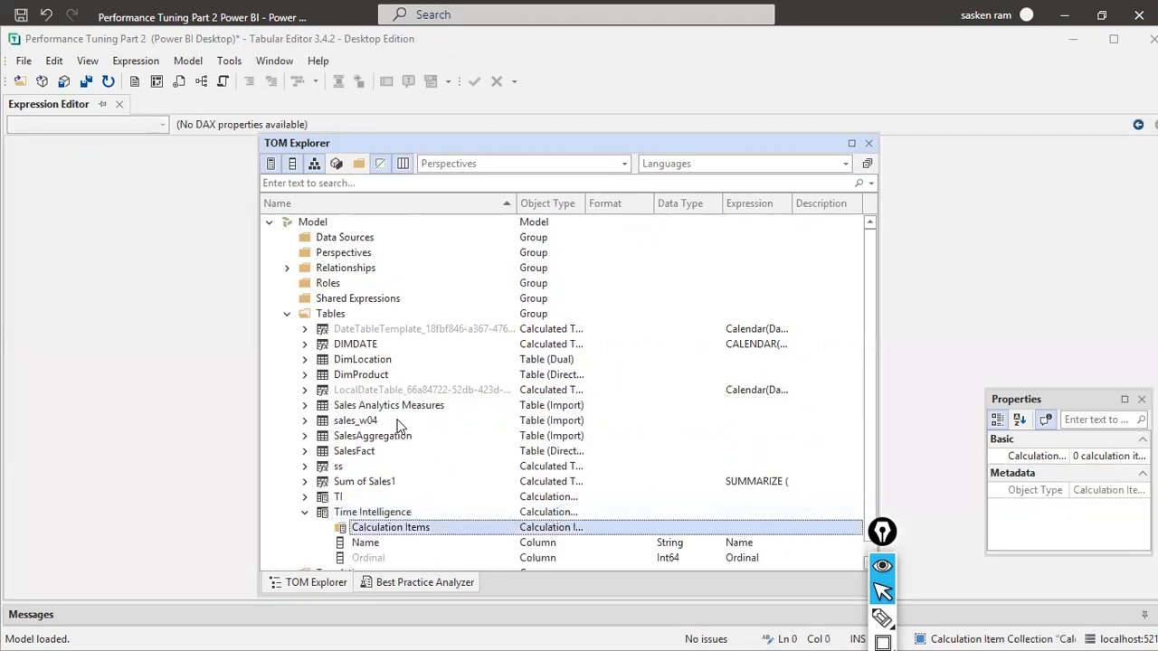
scroll(404, 448, "down", 1)
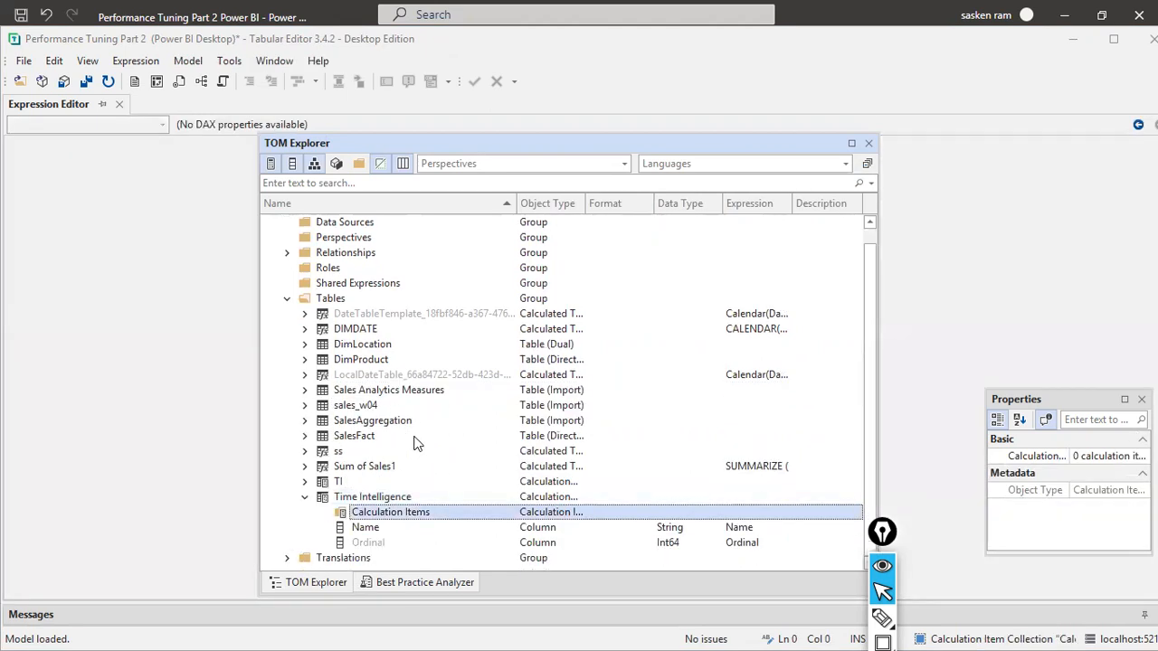
right_click(394, 506)
mouse_move(438, 525)
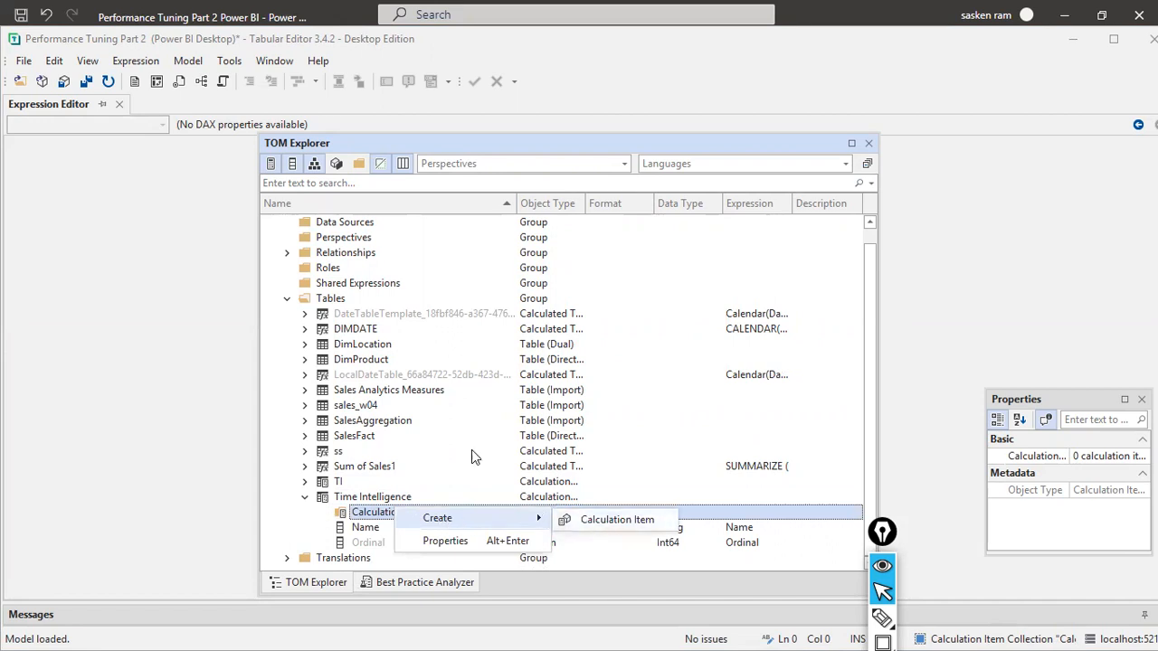
left_click(650, 140)
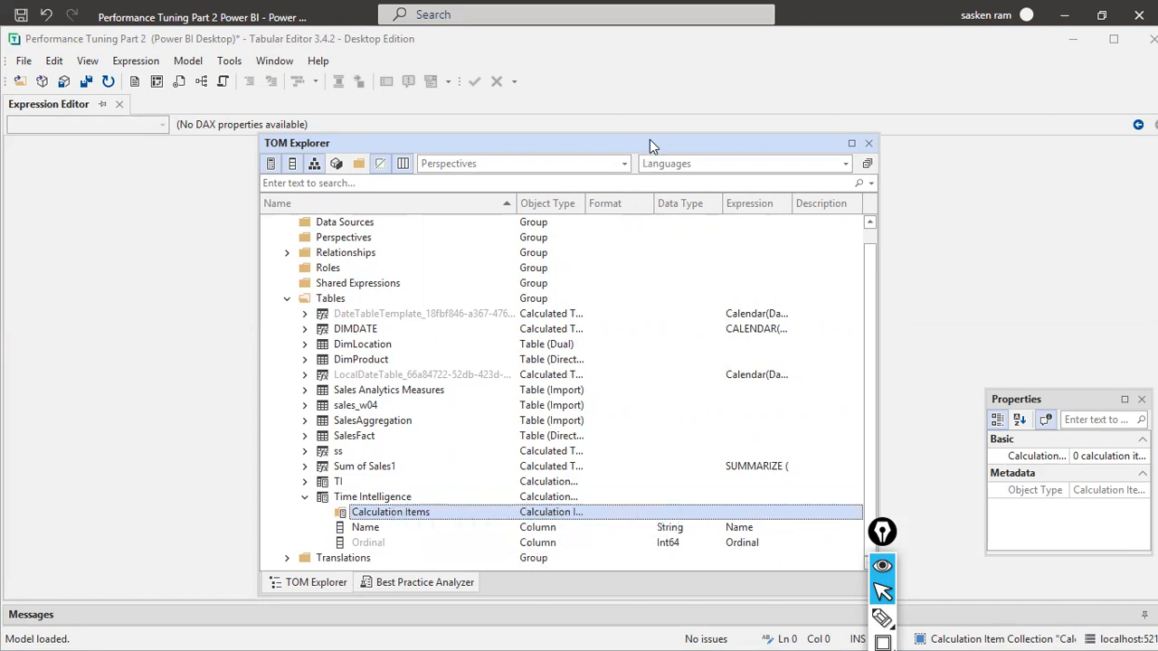
right_click(389, 517)
mouse_move(437, 528)
left_click(579, 526)
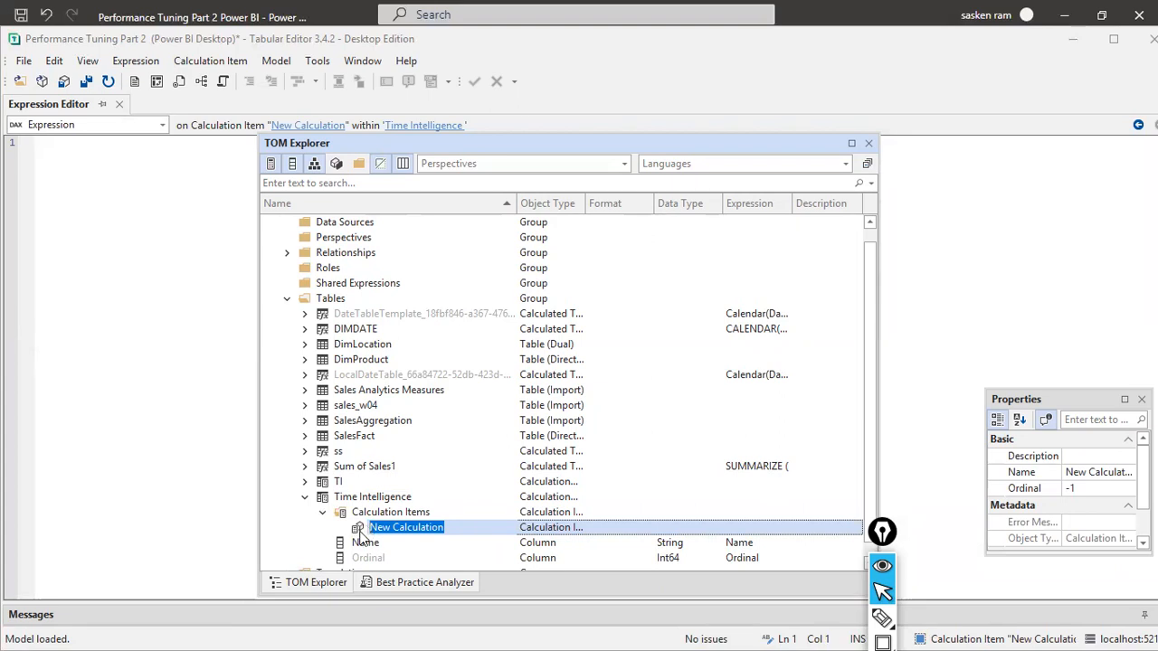
double_click(417, 528)
key("ctrl+a")
type("MtD")
key("Return")
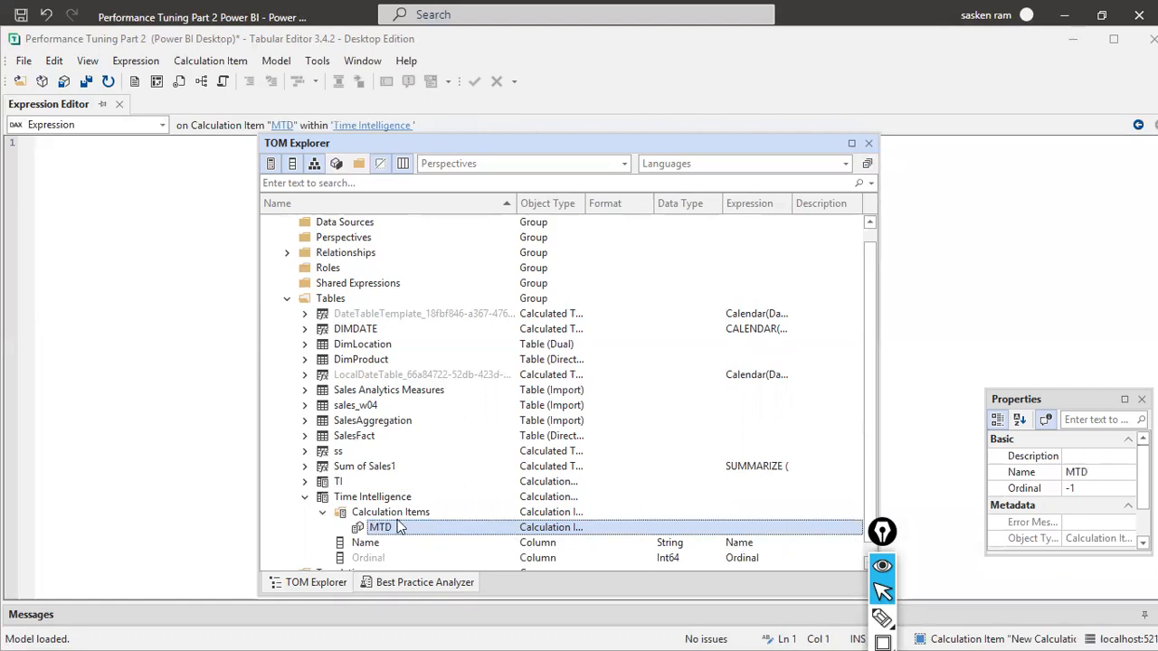
Step: Add a calculation item named QTD to the Time Intelligence calculation group
left_click(402, 514)
right_click(405, 514)
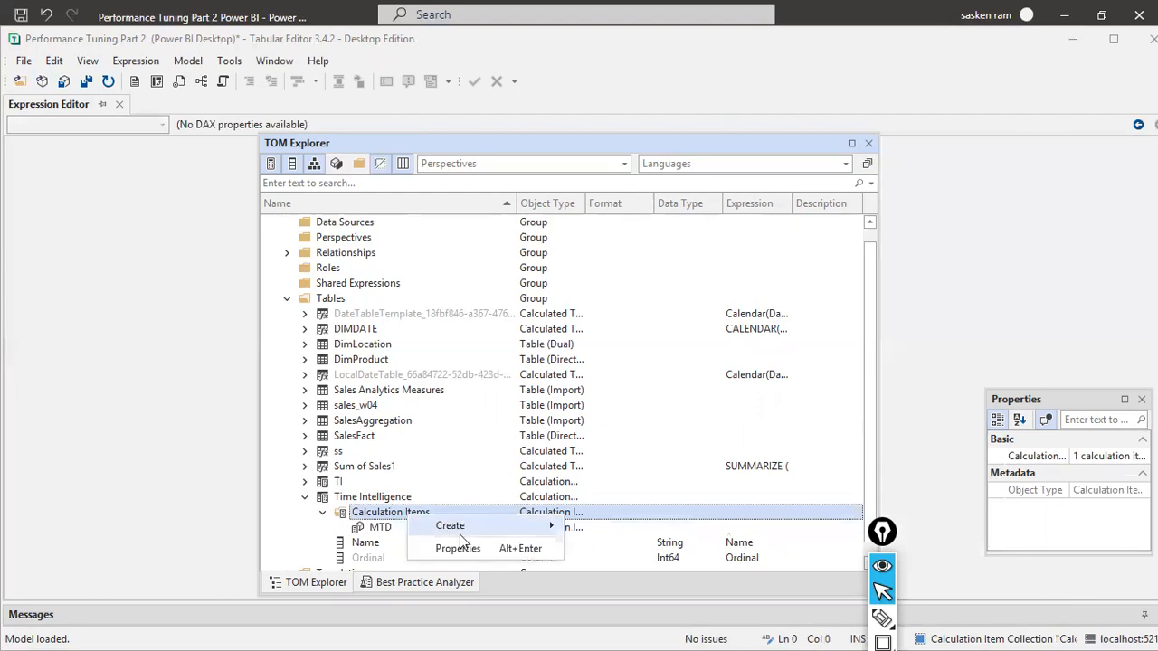
mouse_move(460, 532)
left_click(634, 528)
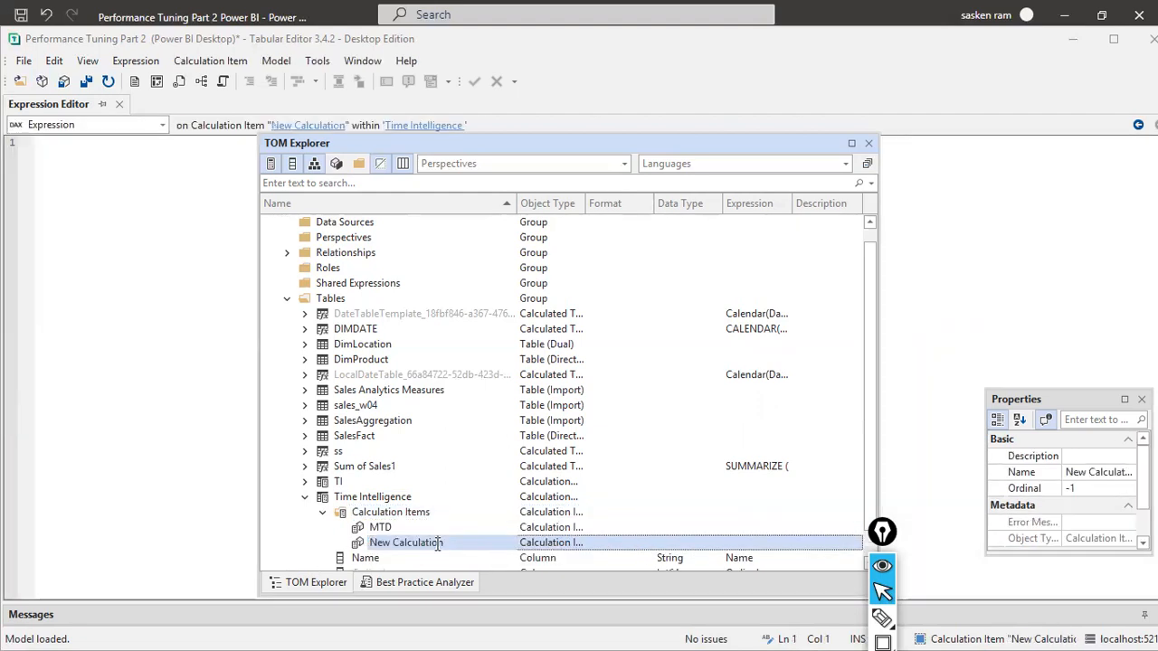
type("QTD")
key("Return")
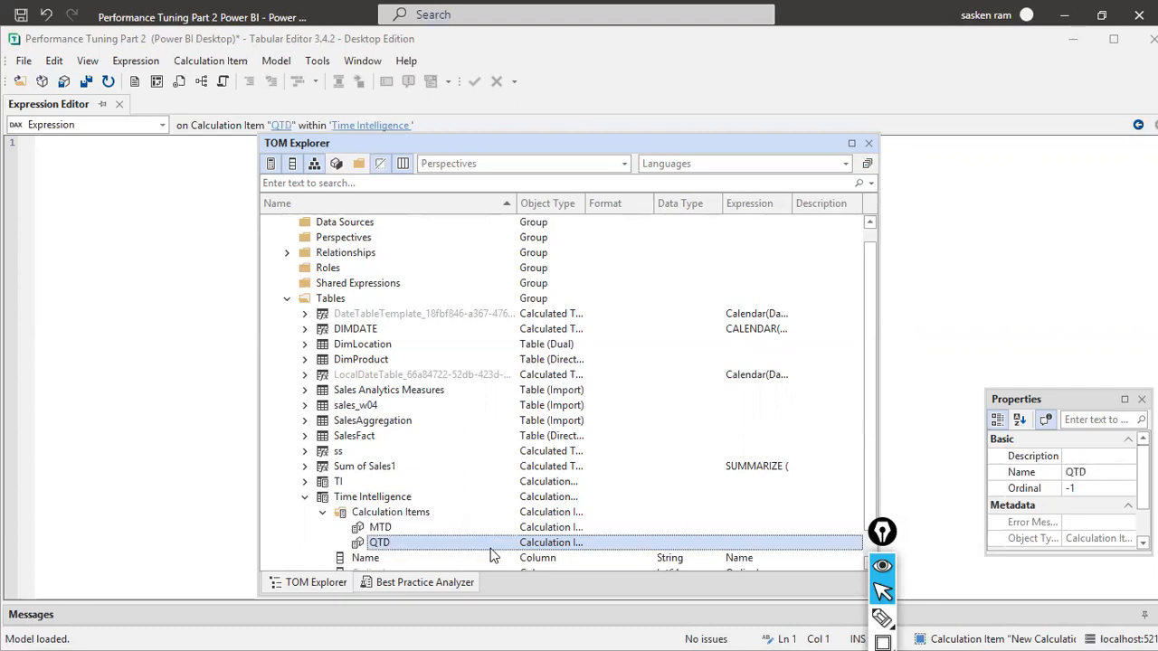
Step: Add a calculation item named YTD to the Time Intelligence group and order it after QTD
left_click(416, 513)
double_click(418, 514)
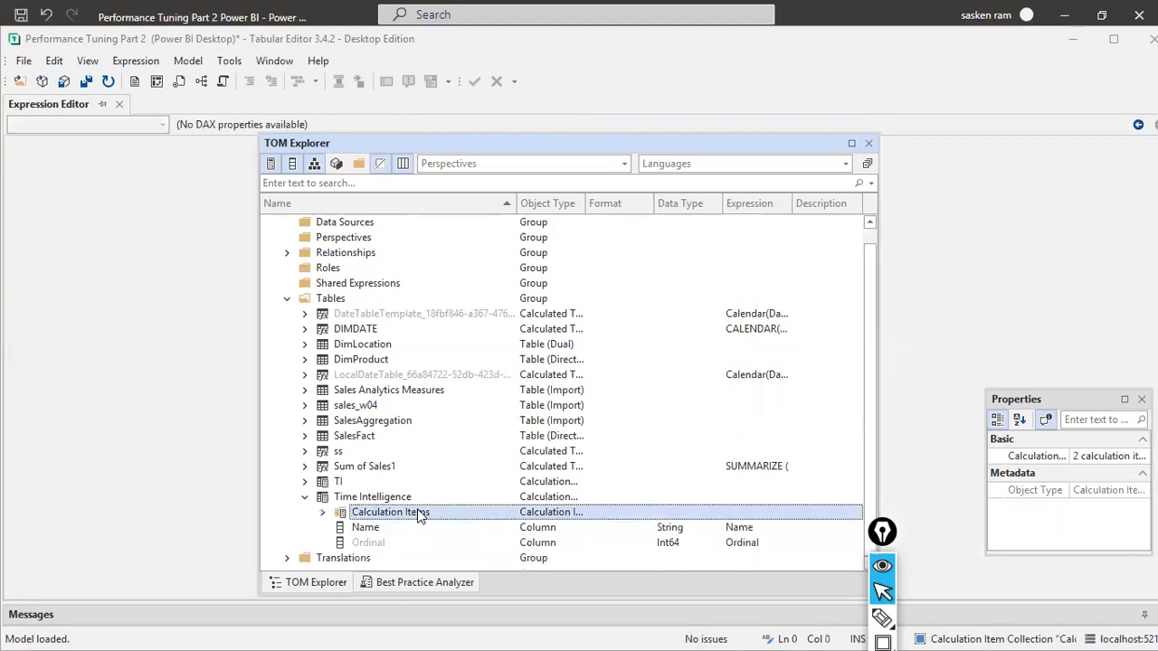
left_click(323, 513)
right_click(418, 514)
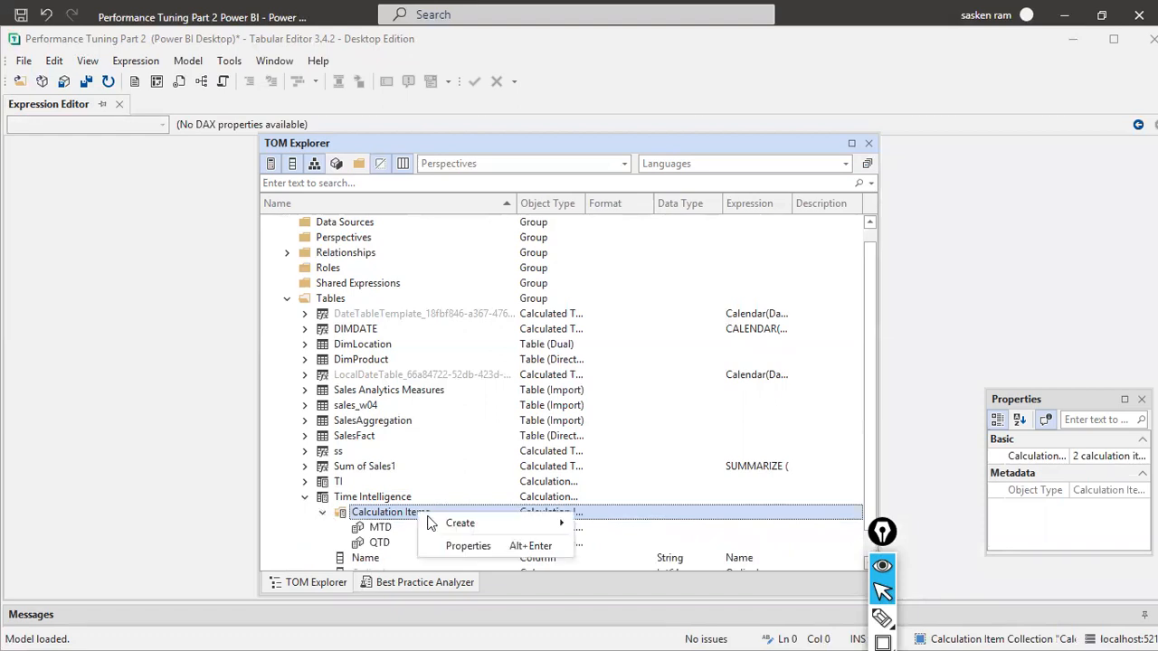
left_click(593, 525)
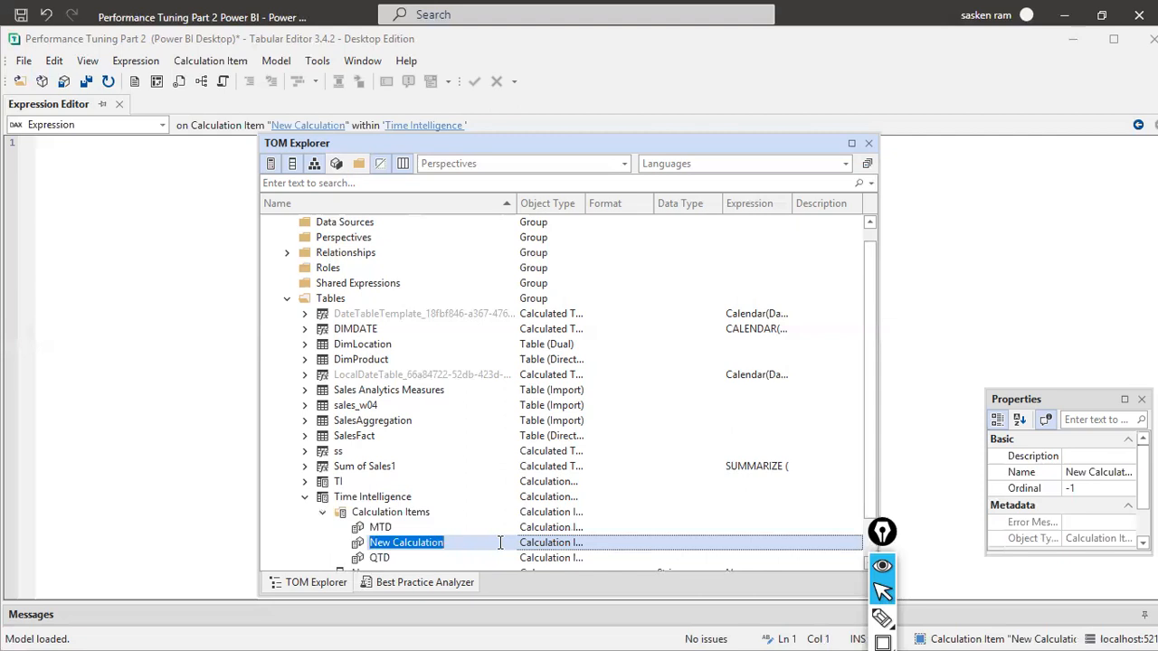
type("YTD")
key("Return")
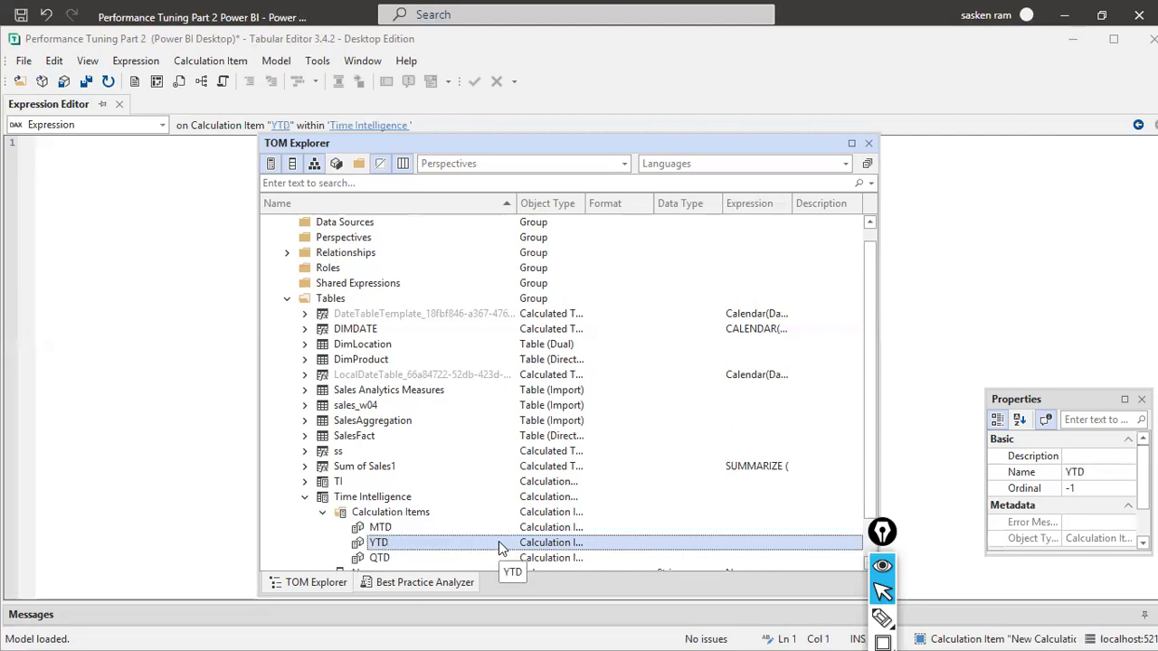
left_click_drag(391, 558, 389, 544)
Step: Move the floating TOM Explorer clear of the expression editor's text area and select the MTD calculation item
left_click(395, 526)
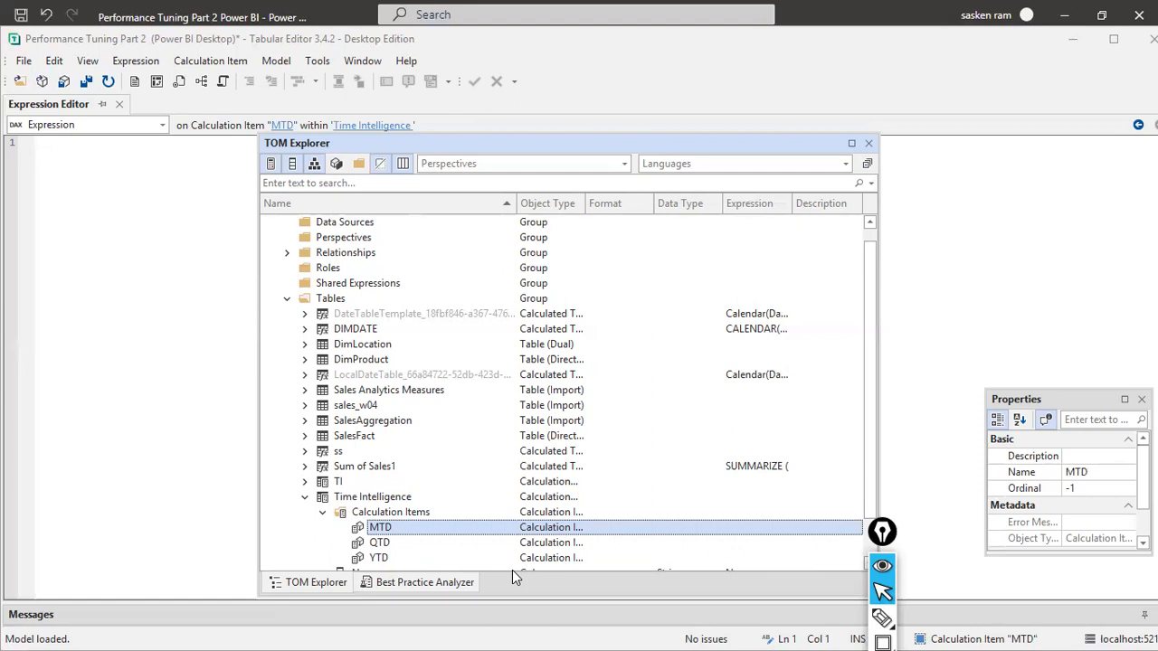
left_click_drag(495, 148, 625, 145)
left_click(508, 527)
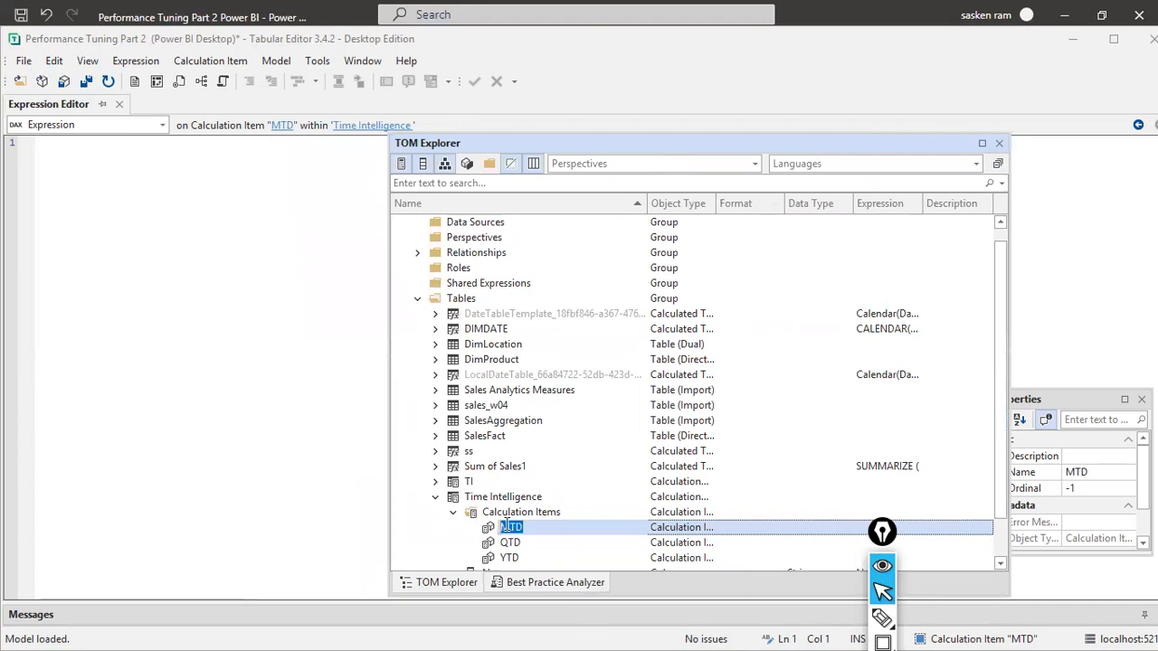
right_click(507, 526)
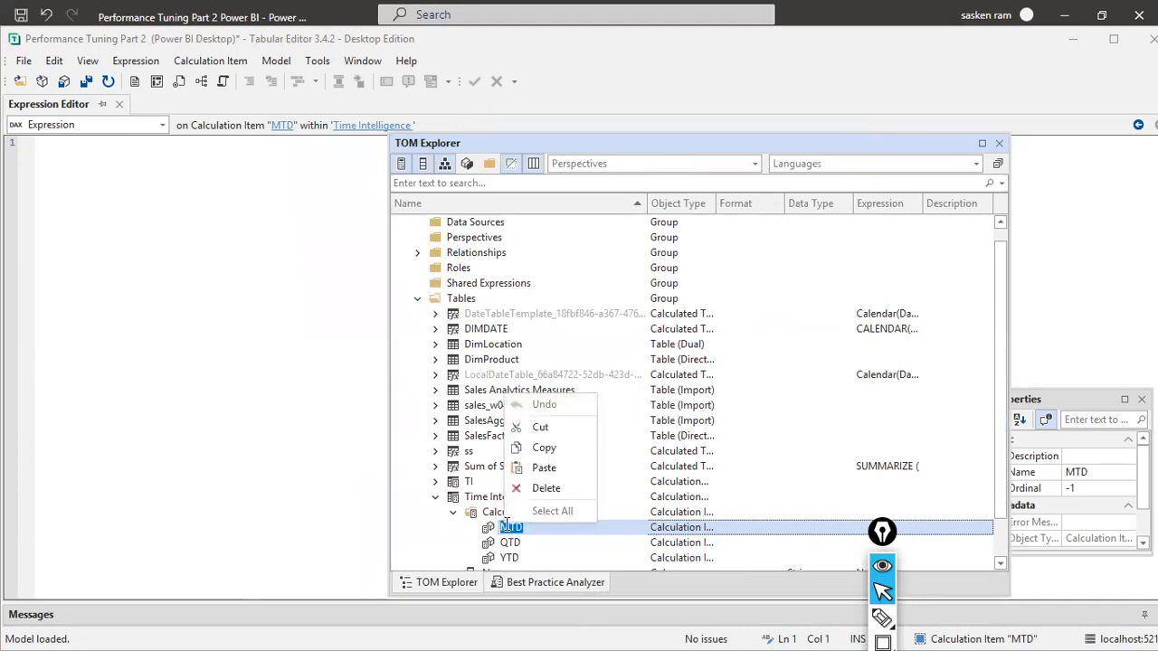
left_click(553, 330)
left_click(510, 527)
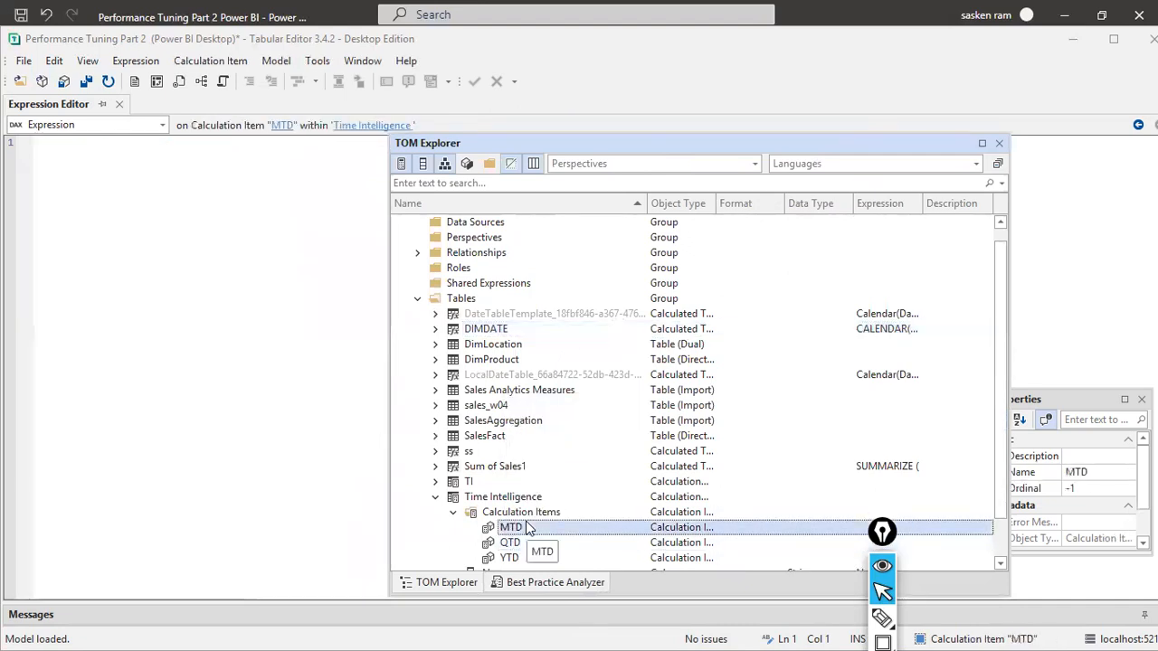
Step: Write the MTD item's expression as TOTALMTD( [Total Sales], DIMDATE[Date])
left_click(105, 200)
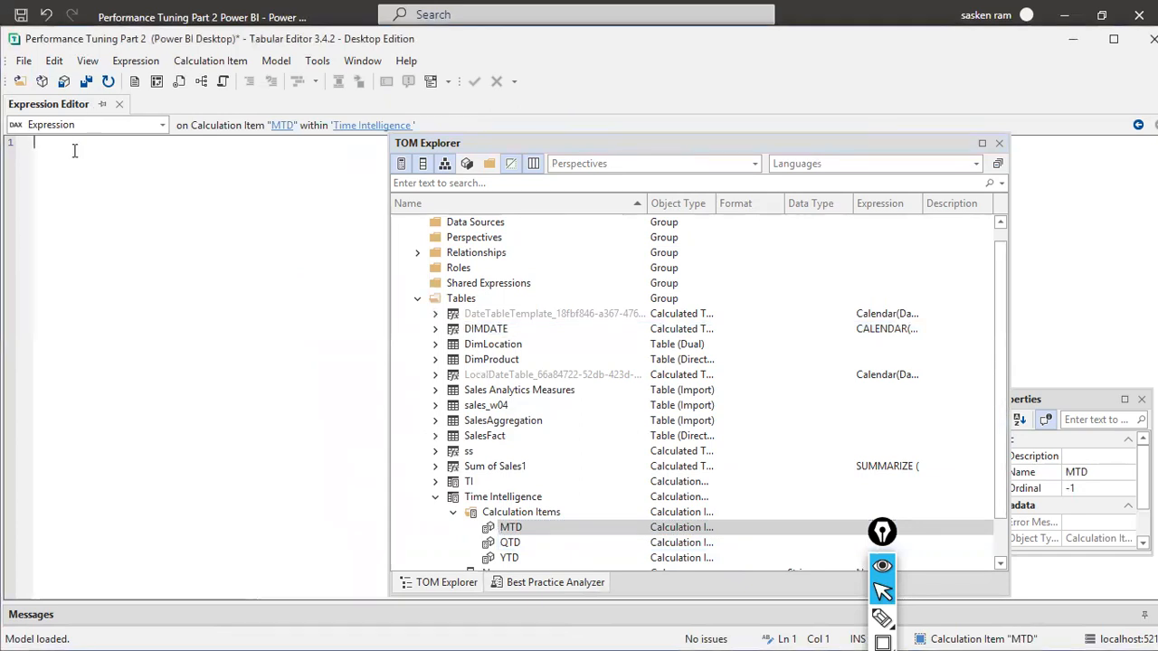
type("TOTAL")
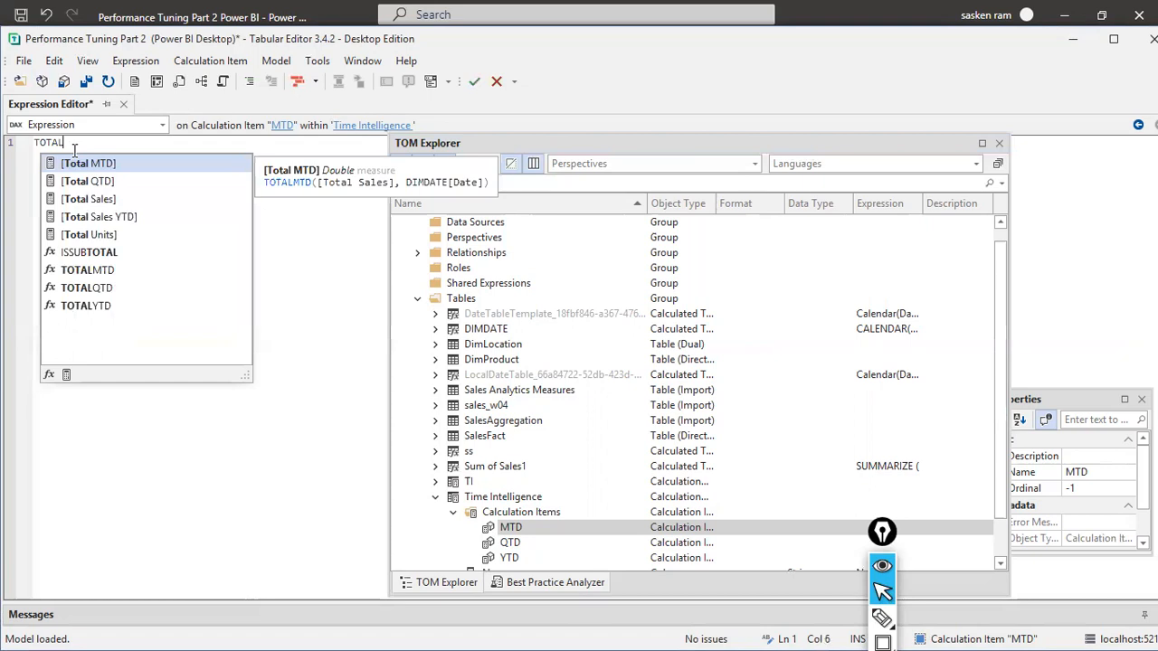
key("Down")
key("Down")
key("Down")
key("Down")
key("Down")
key("Down")
key("Tab")
type("(")
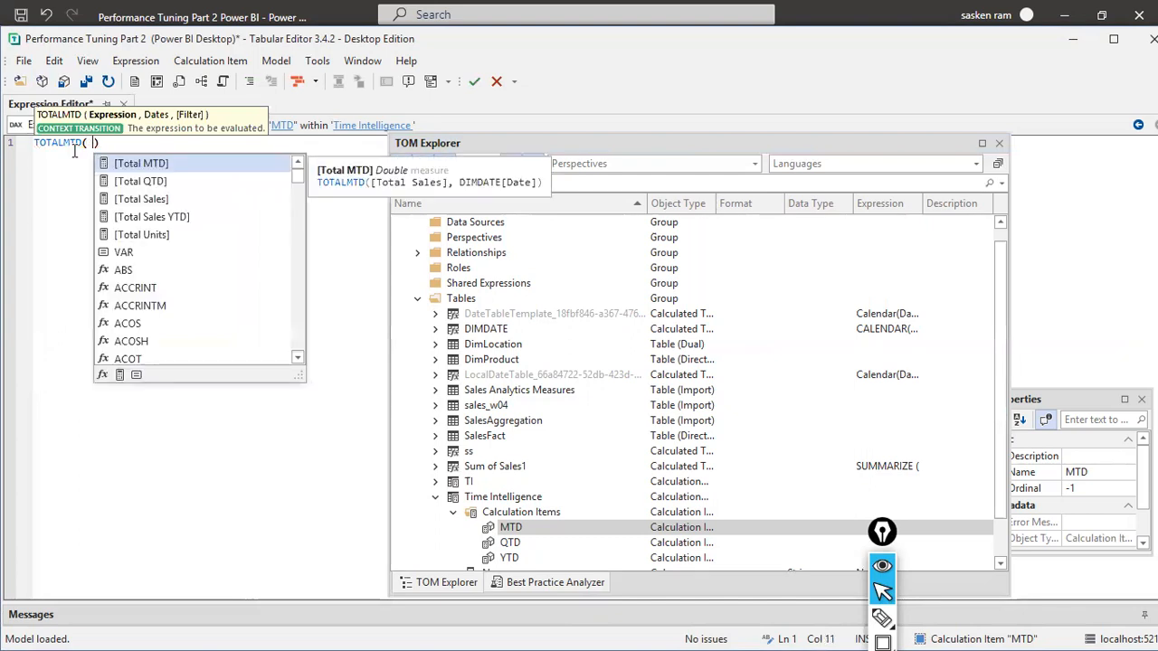
key("Down")
key("Down")
key("Tab")
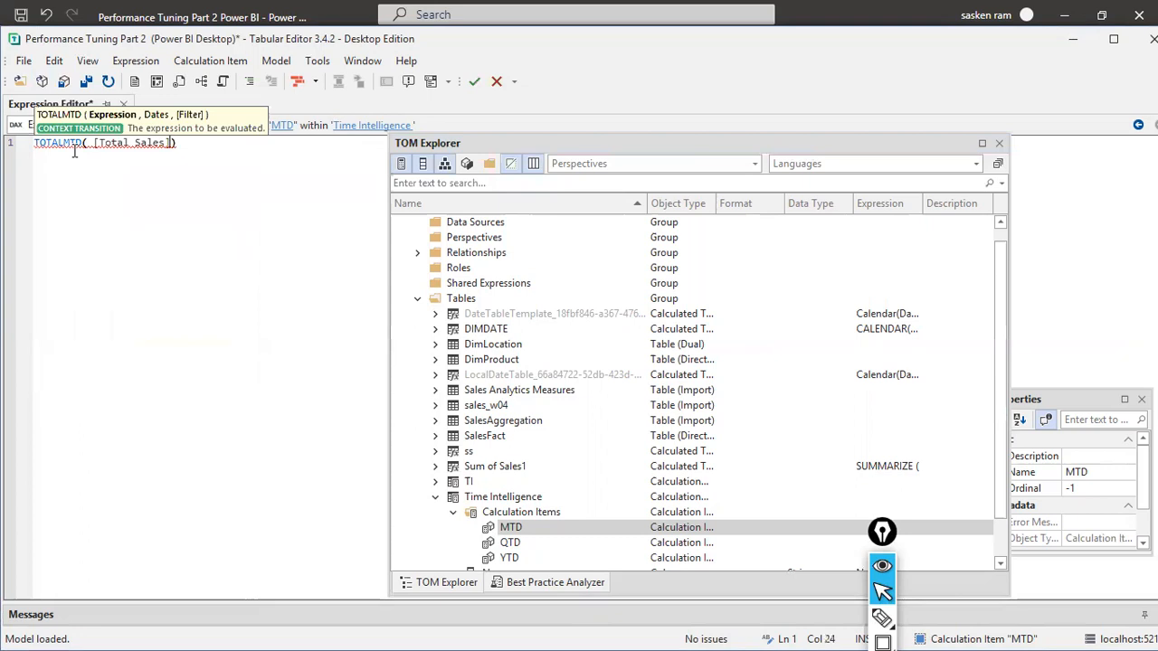
type(",")
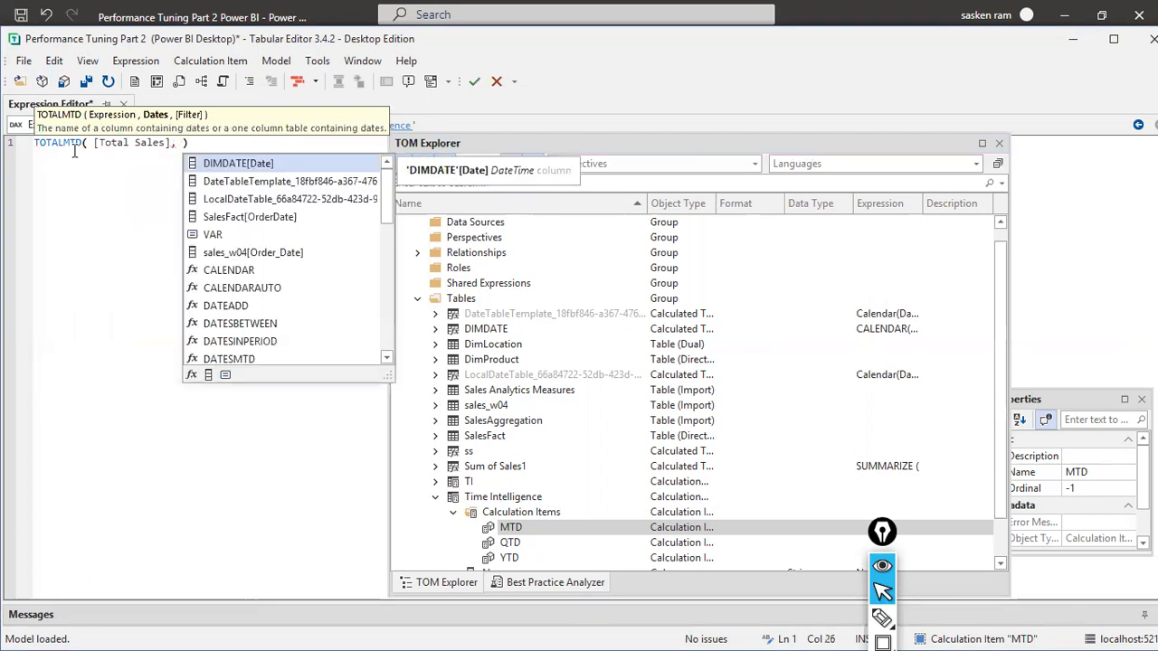
key("Tab")
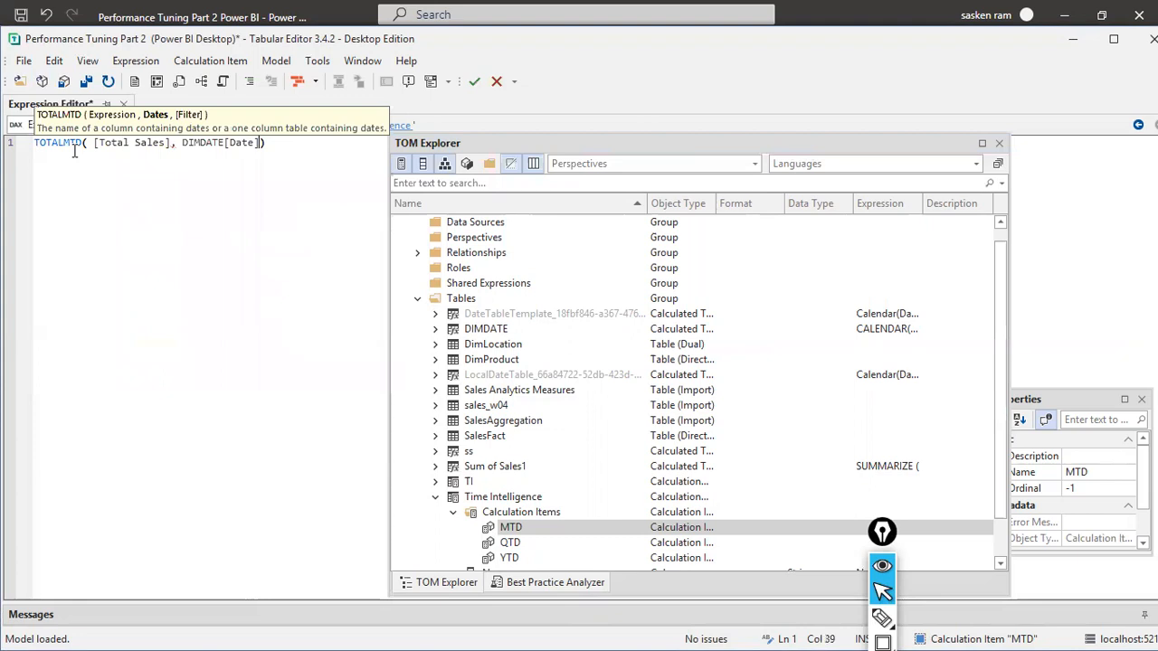
type(")")
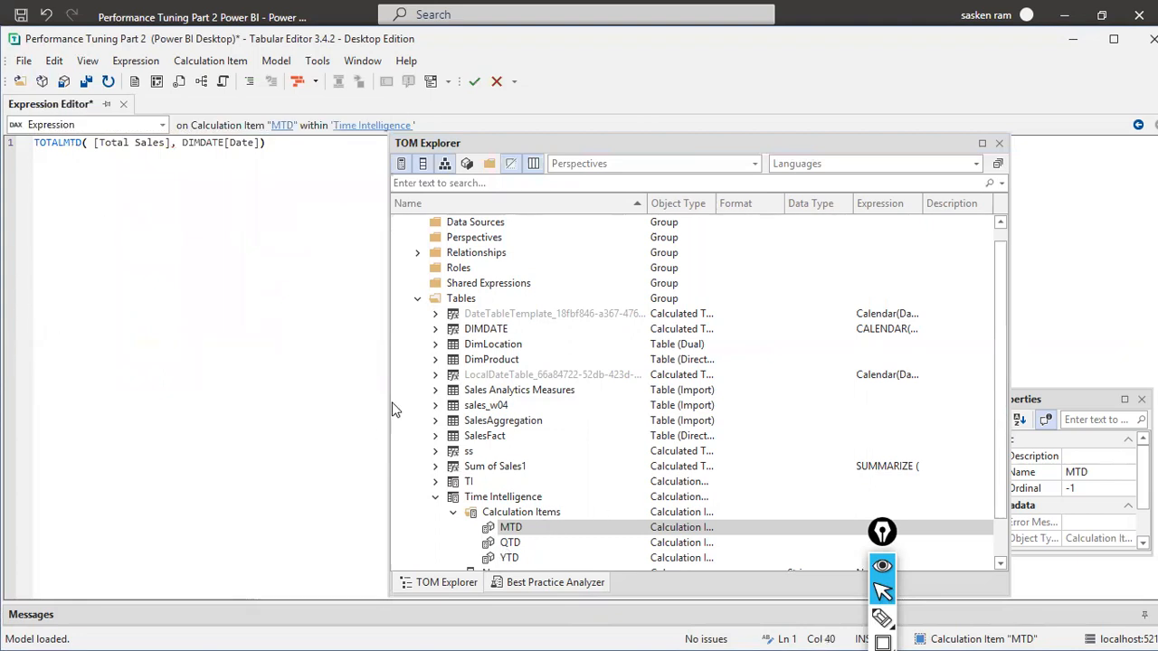
Step: Copy the MTD item's expression into the empty expression of the QTD calculation item
key("shift+Home")
key("ctrl+c")
left_click(512, 543)
left_click(235, 272)
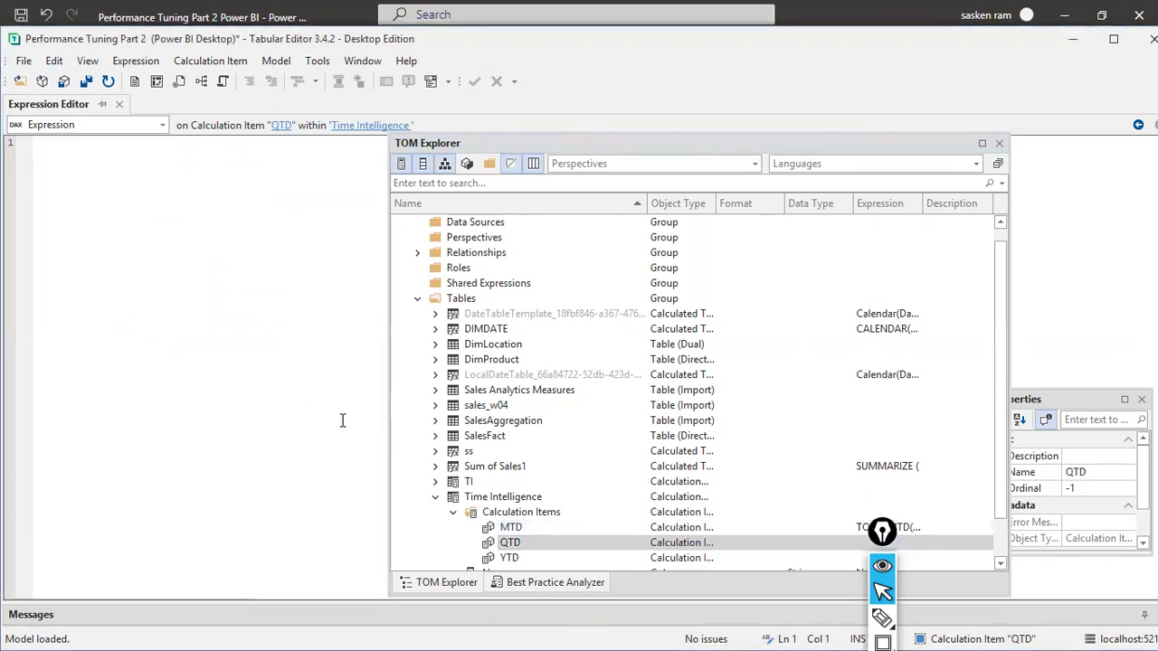
key("ctrl+v")
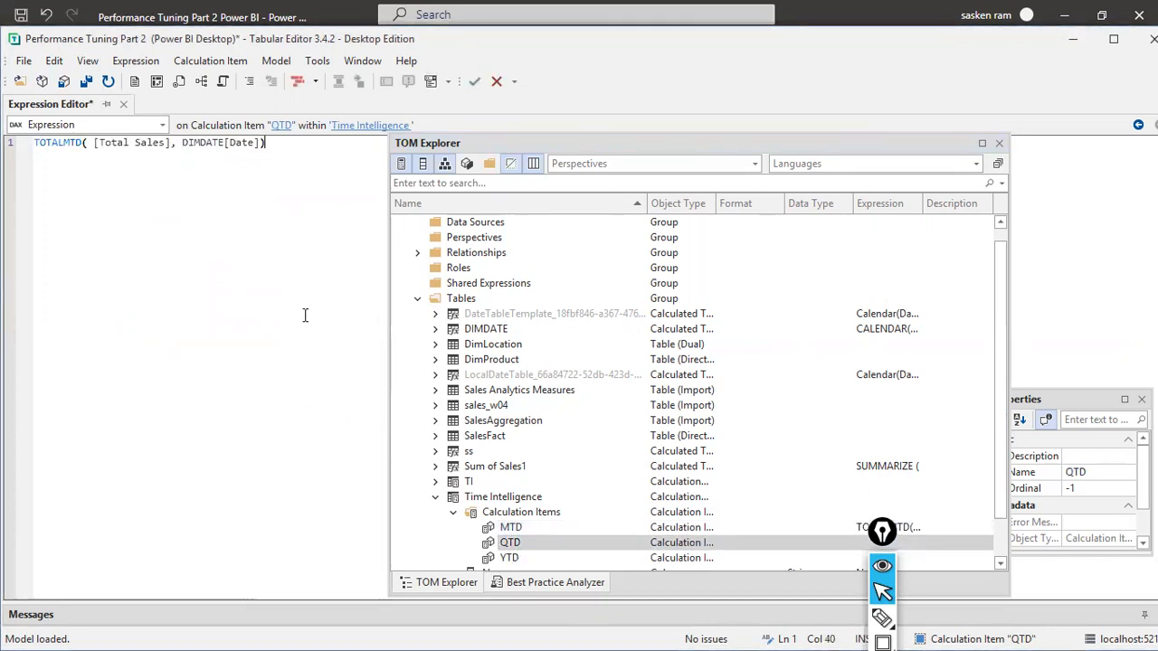
Step: Replace [Total Sales] in the QTD item's expression with ISSELECTEDMEASURE()
left_click(171, 143)
key("shift+Left")
key("shift+Left")
key("shift+Left")
key("shift+Left")
key("shift+Left")
key("shift+Left")
key("shift+Left")
key("shift+Left")
key("shift+Left")
key("shift+Left")
key("shift+Left")
key("shift+Left")
key("shift+Left")
key("shift+Left")
key("shift+Left")
type("( SEEC")
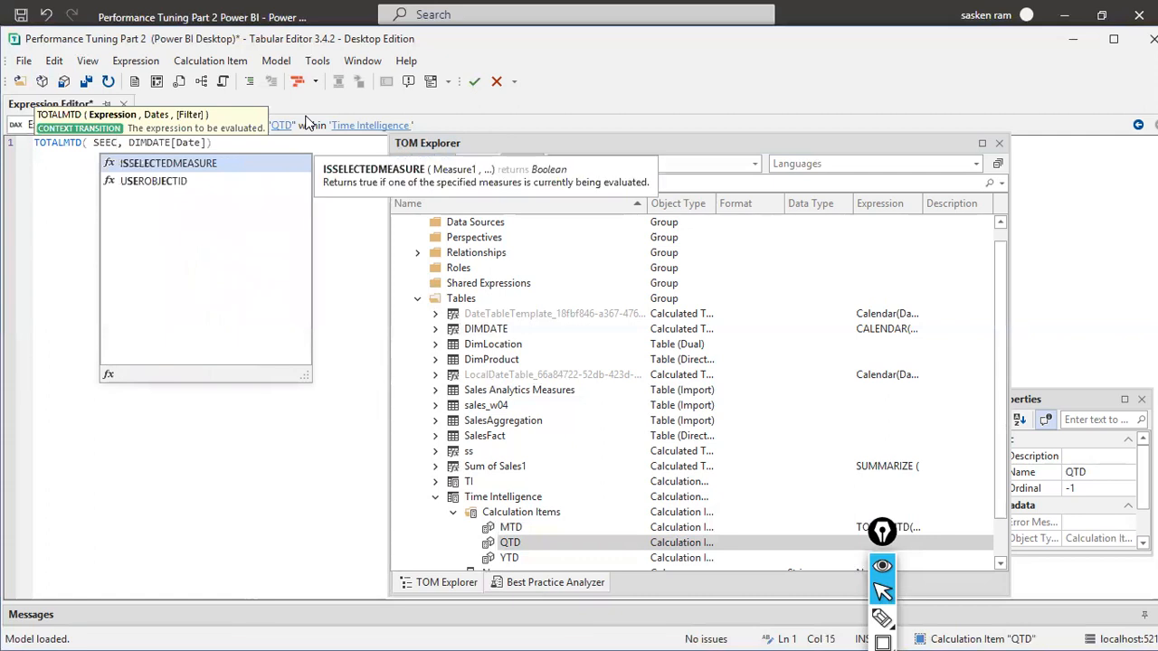
key("Tab")
key("End")
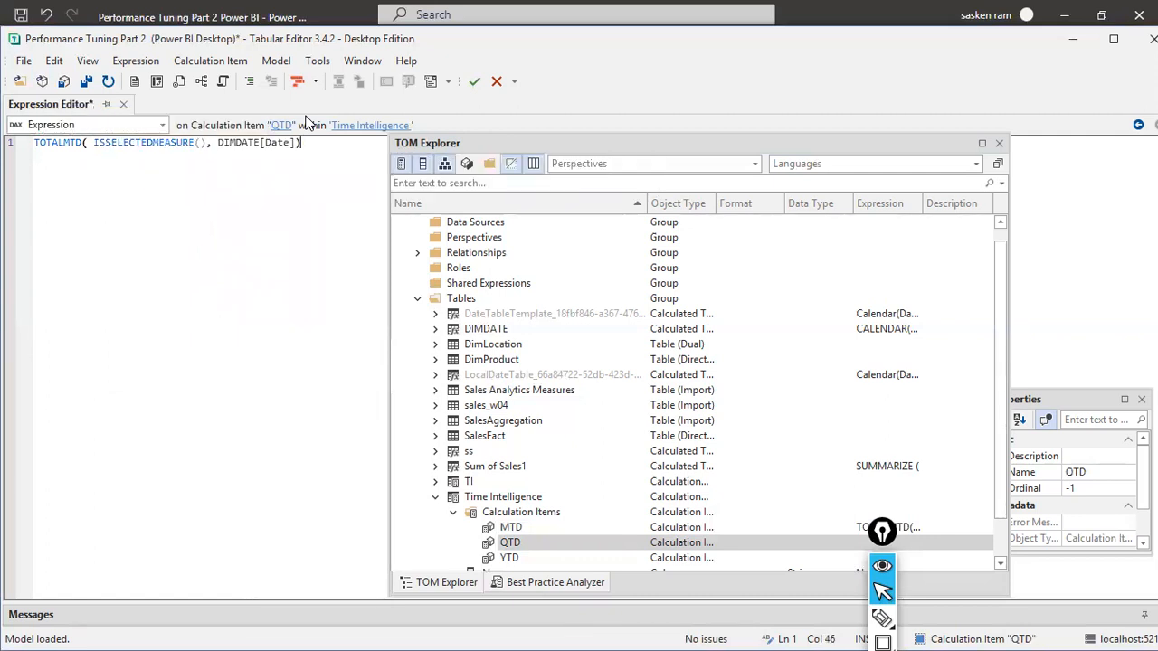
Step: Replace [Total Sales] in the MTD item's expression with SELECTEDMEASURE() and copy the whole expression
left_click(524, 529)
left_click(170, 145)
key("shift+Left")
key("shift+Left")
key("shift+Left")
key("shift+Left")
key("shift+Left")
key("shift+Left")
key("shift+Left")
key("shift+Left")
key("shift+Left")
key("shift+Left")
key("shift+Left")
key("shift+Left")
key("shift+Left")
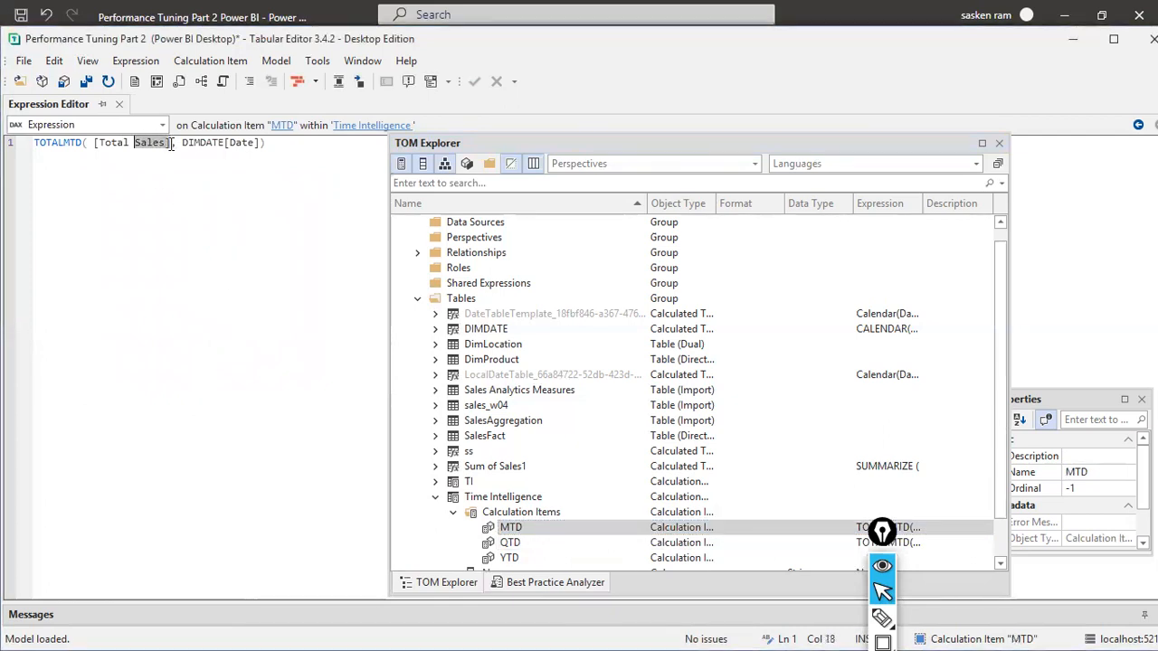
type("SELECTEDMEASURE()")
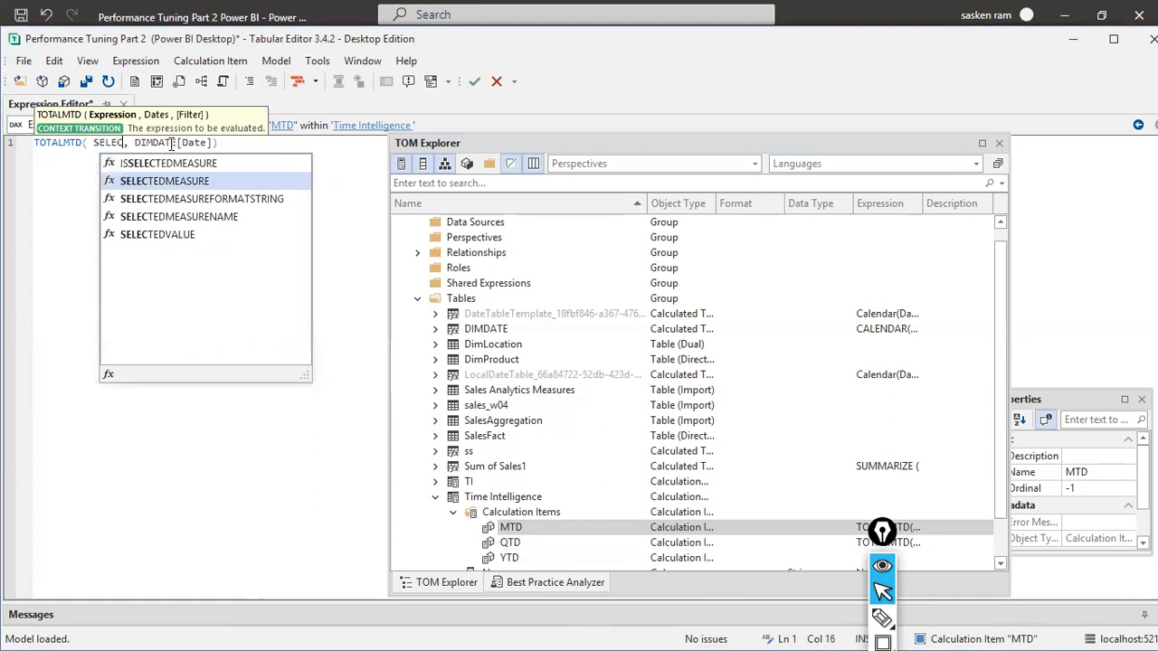
type(")")
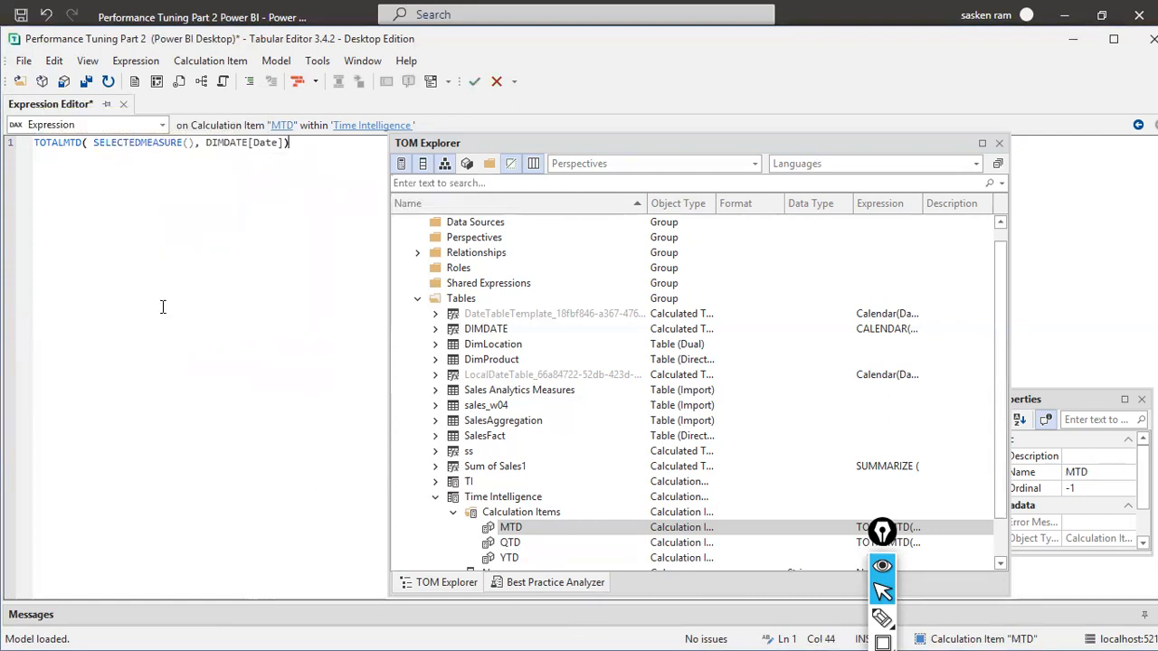
key("ctrl+a")
key("ctrl+c")
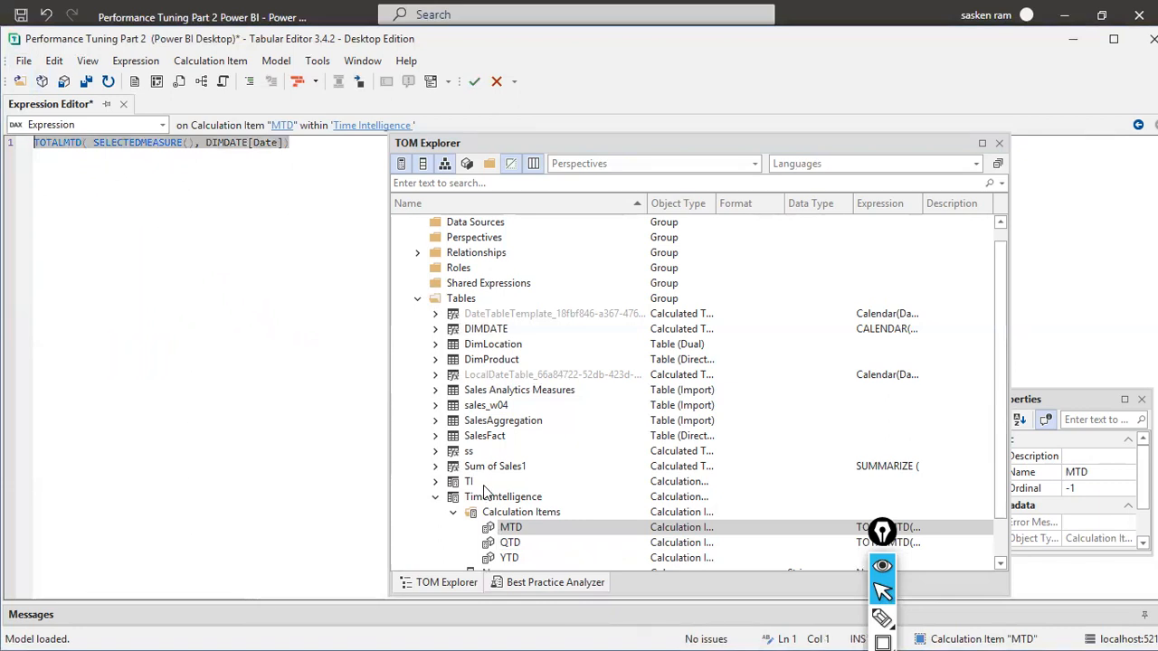
Step: Change the function in the QTD item's expression to TOTALQTD
left_click(511, 543)
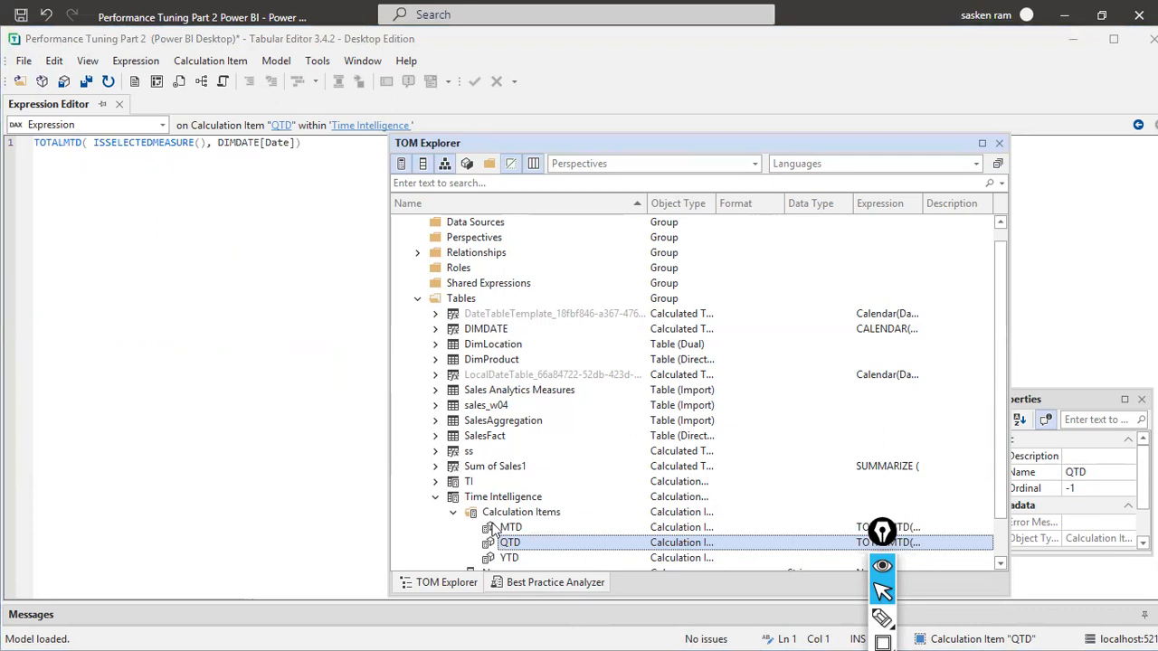
left_click(80, 142)
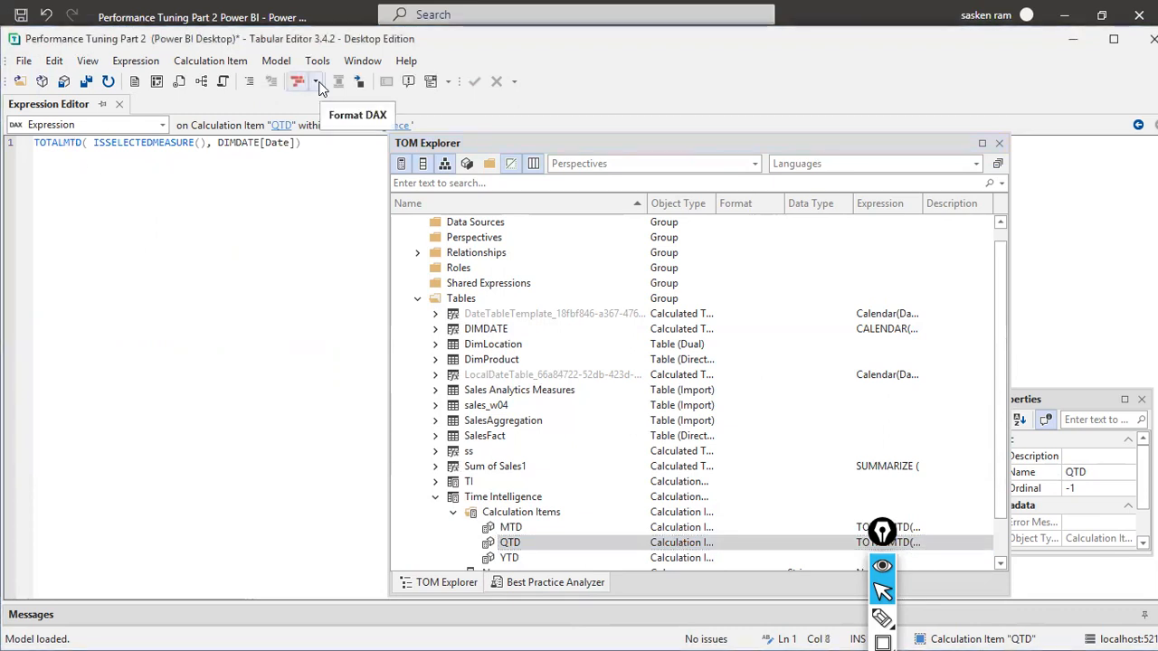
key("Left")
key("BackSpace")
type("Q")
key("Escape")
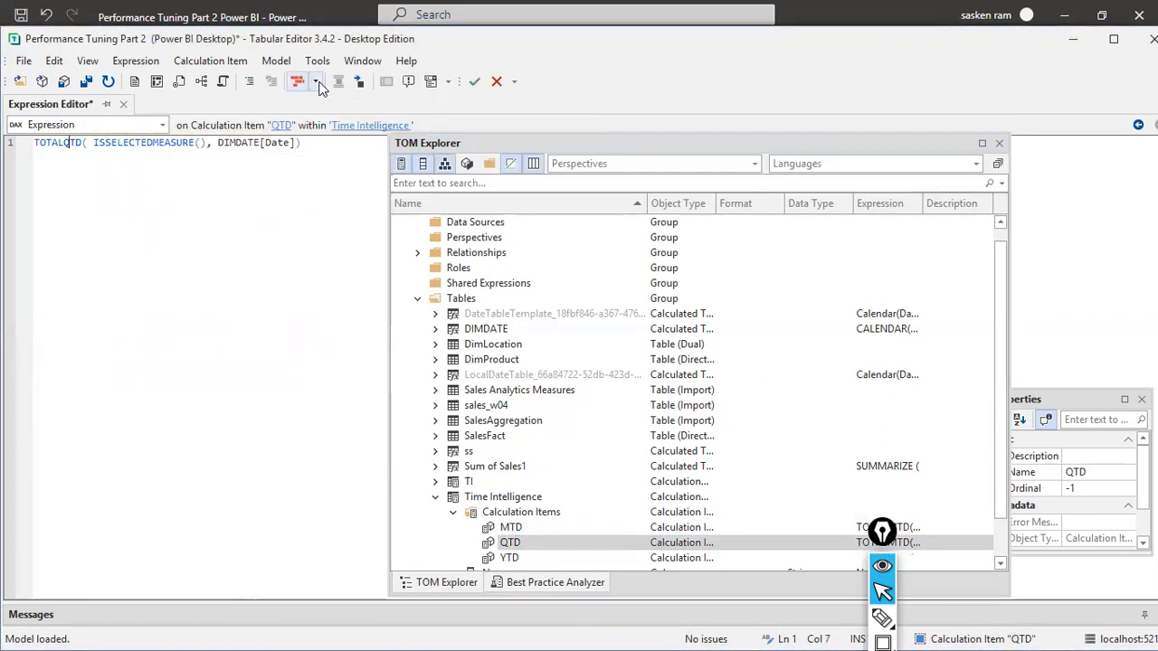
Step: Paste the copied MTD expression into the YTD item and change its function to TOTALYTD
left_click(508, 559)
left_click(123, 268)
key("ctrl+v")
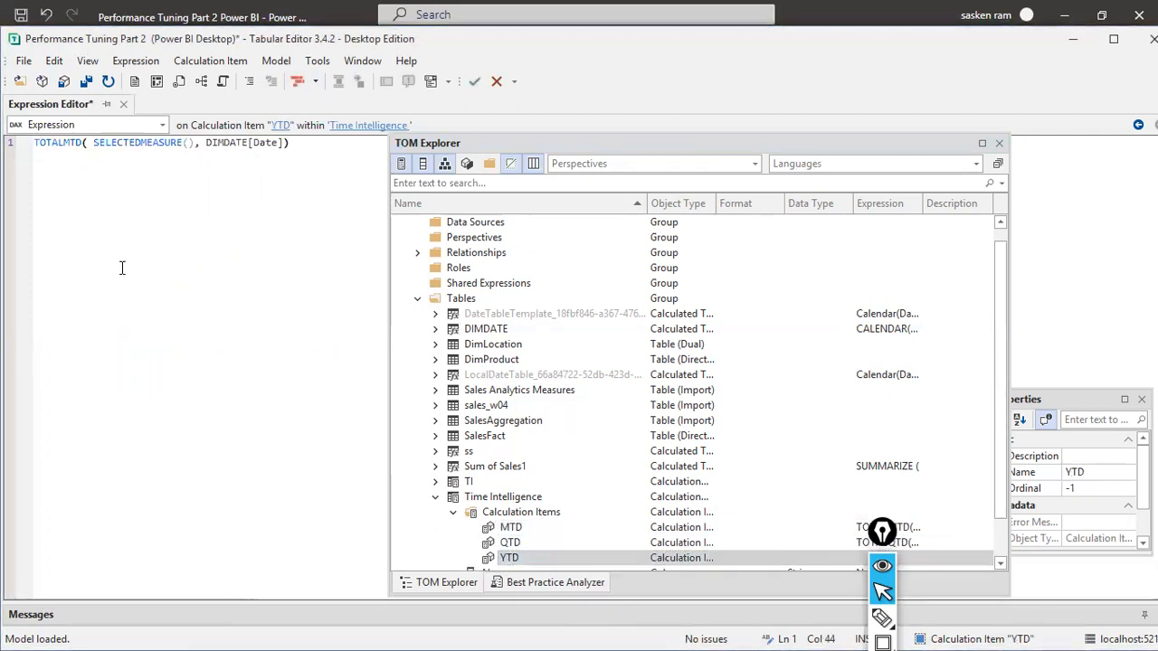
left_click(60, 142)
key("BackSpace")
type("Y")
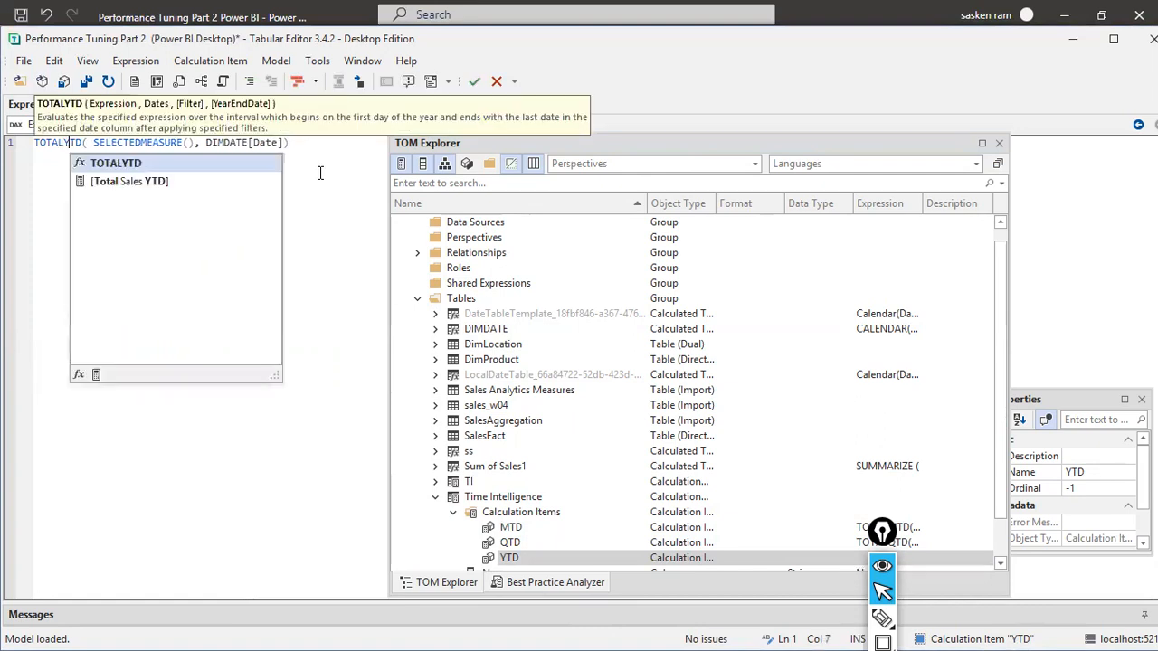
left_click(320, 173)
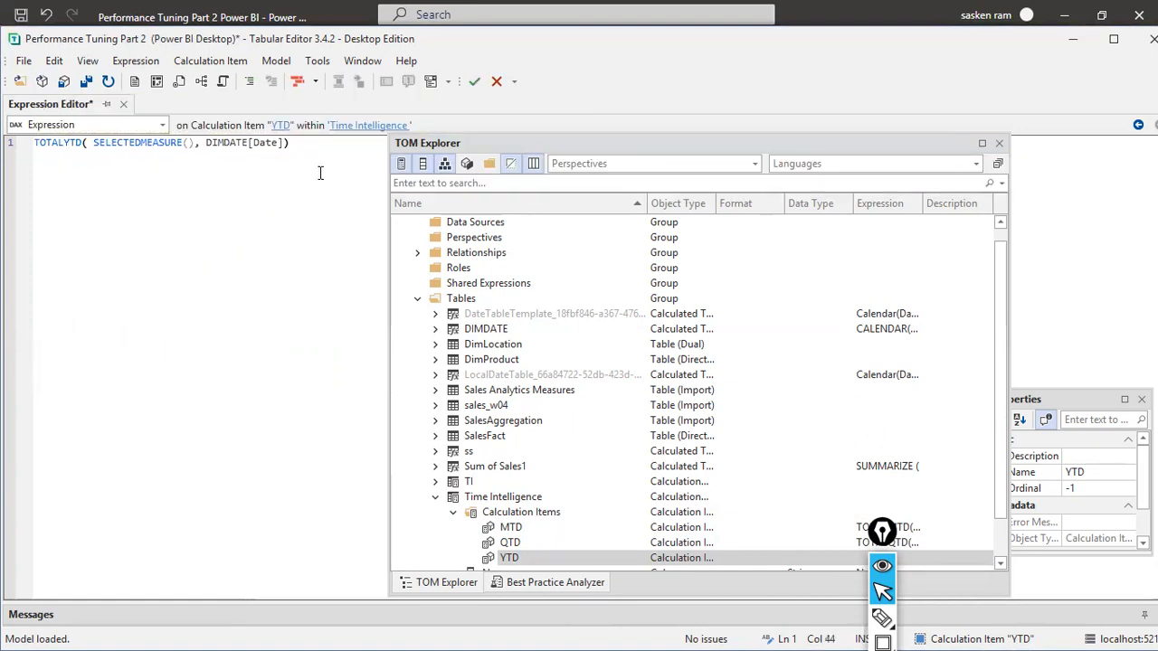
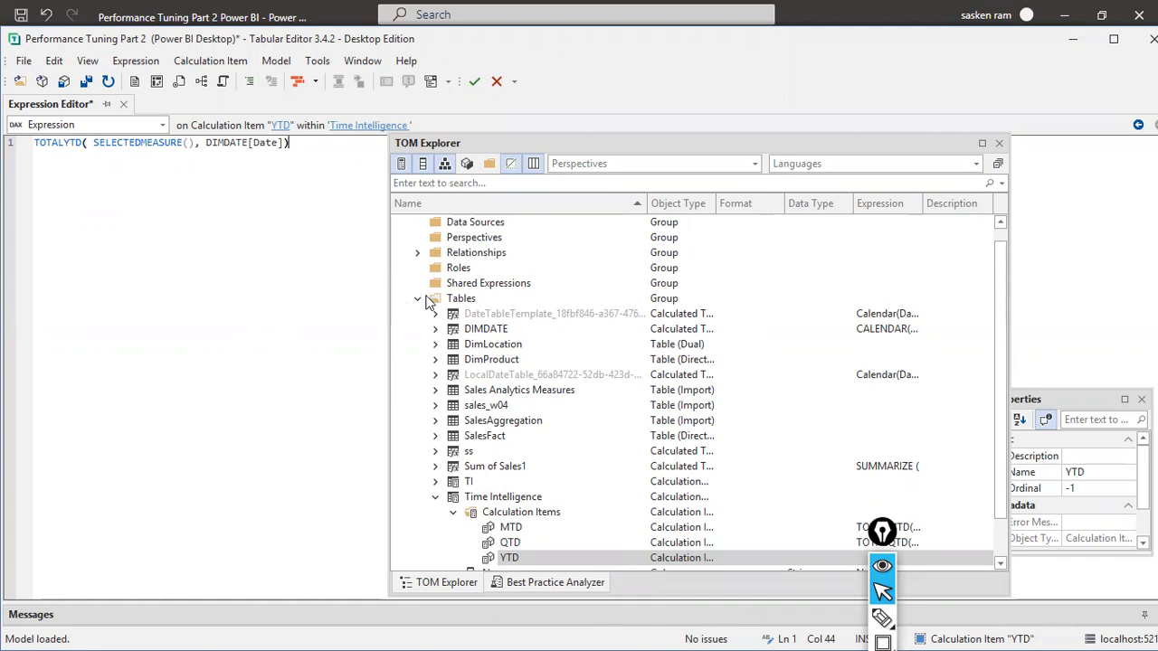
scroll(425, 299, "up", 1)
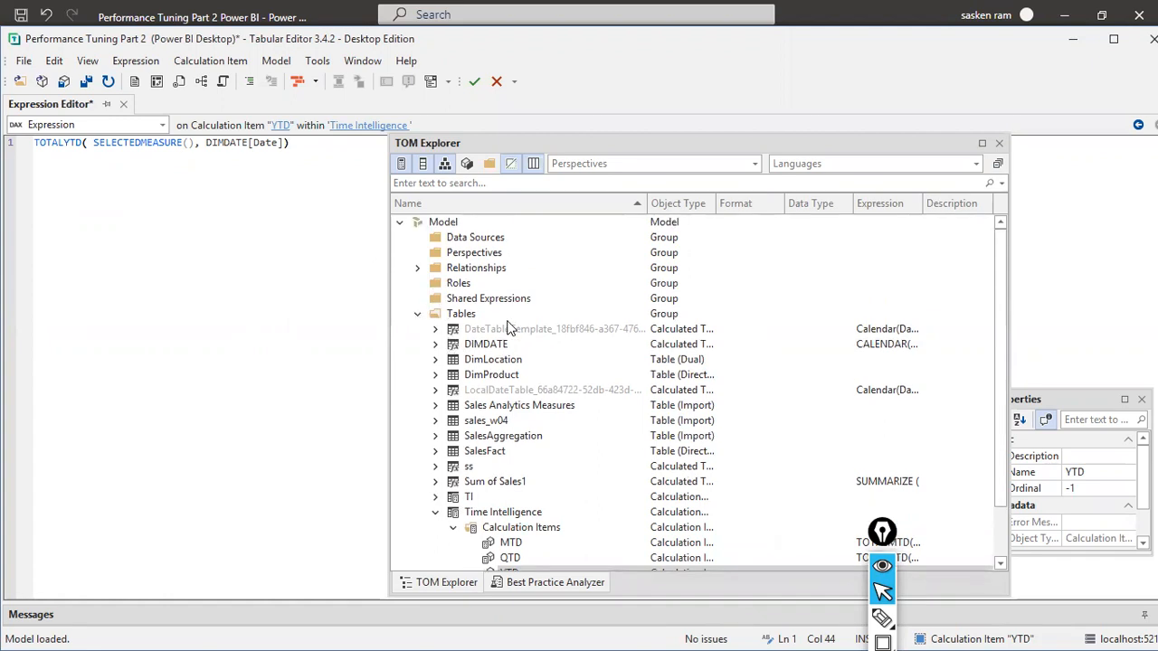
Step: Examine the object creation options for the Tables folder, the Time Intelligence calculation group and its Calculation Items
scroll(509, 327, "down", 1)
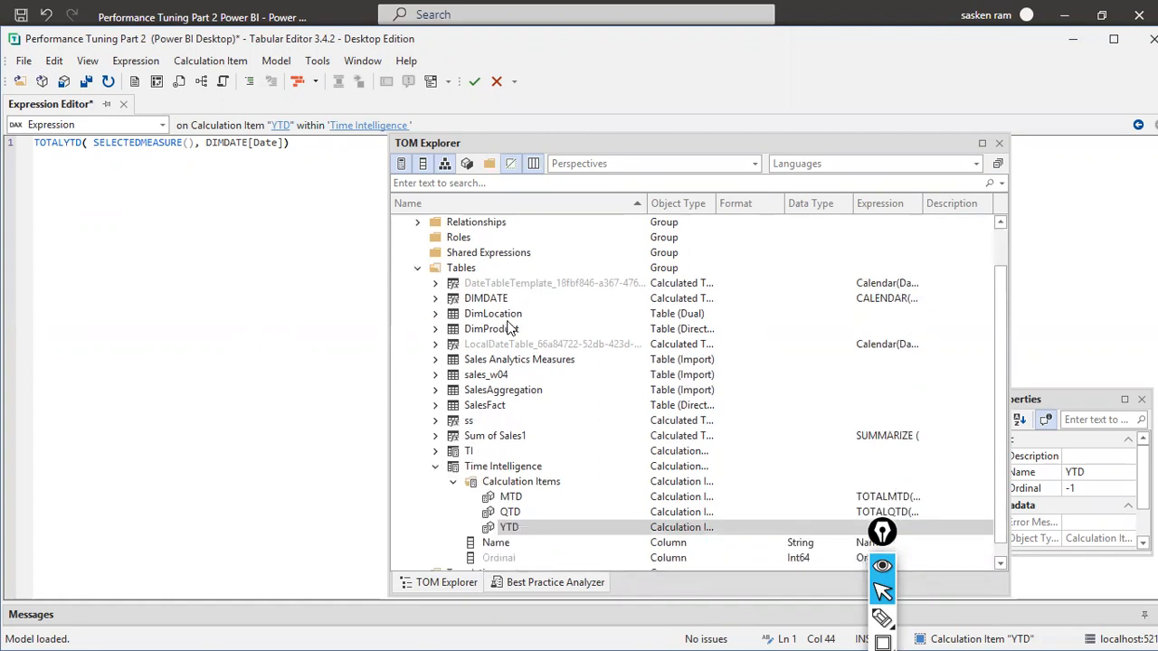
right_click(468, 271)
mouse_move(570, 277)
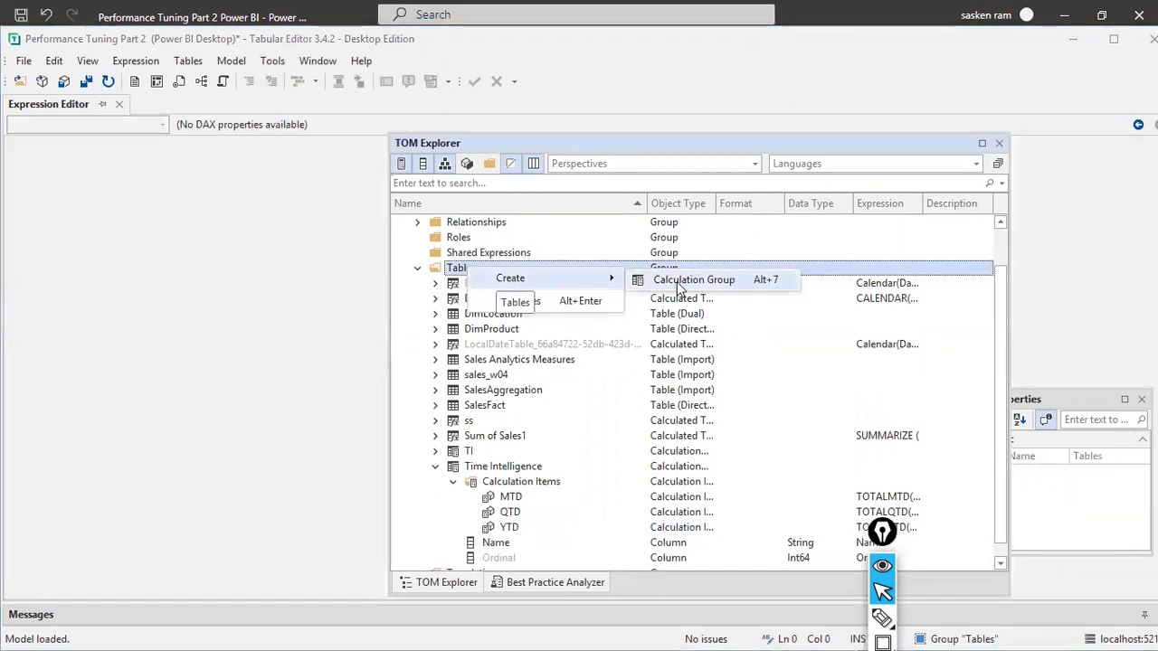
left_click(646, 147)
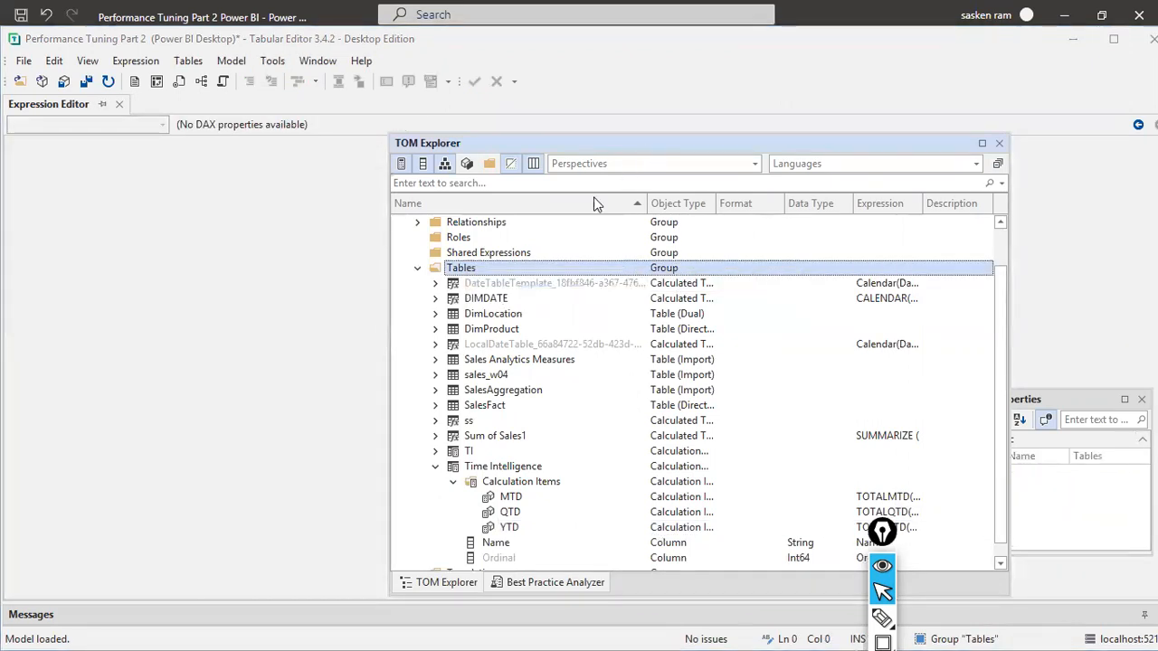
right_click(532, 473)
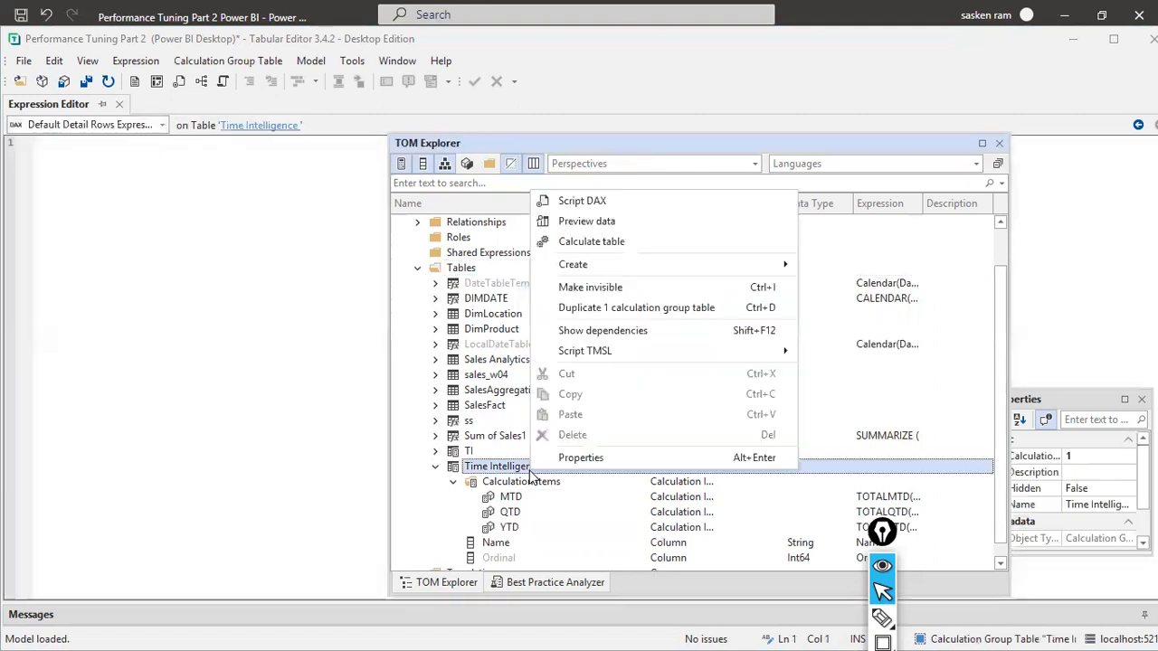
mouse_move(780, 266)
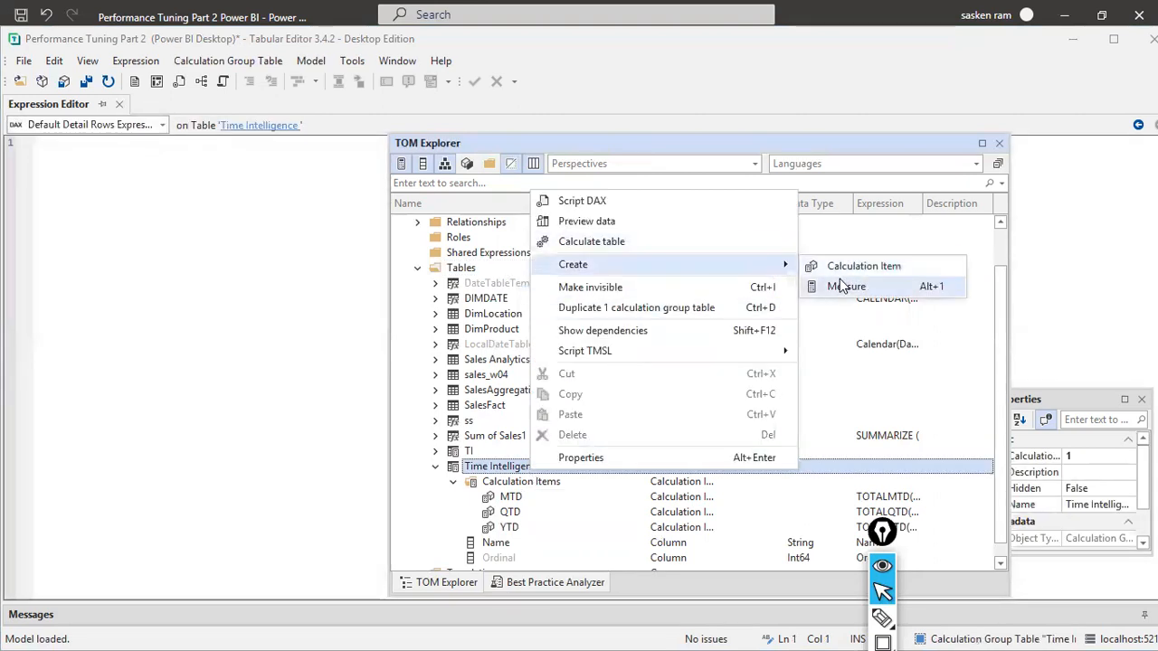
left_click(764, 146)
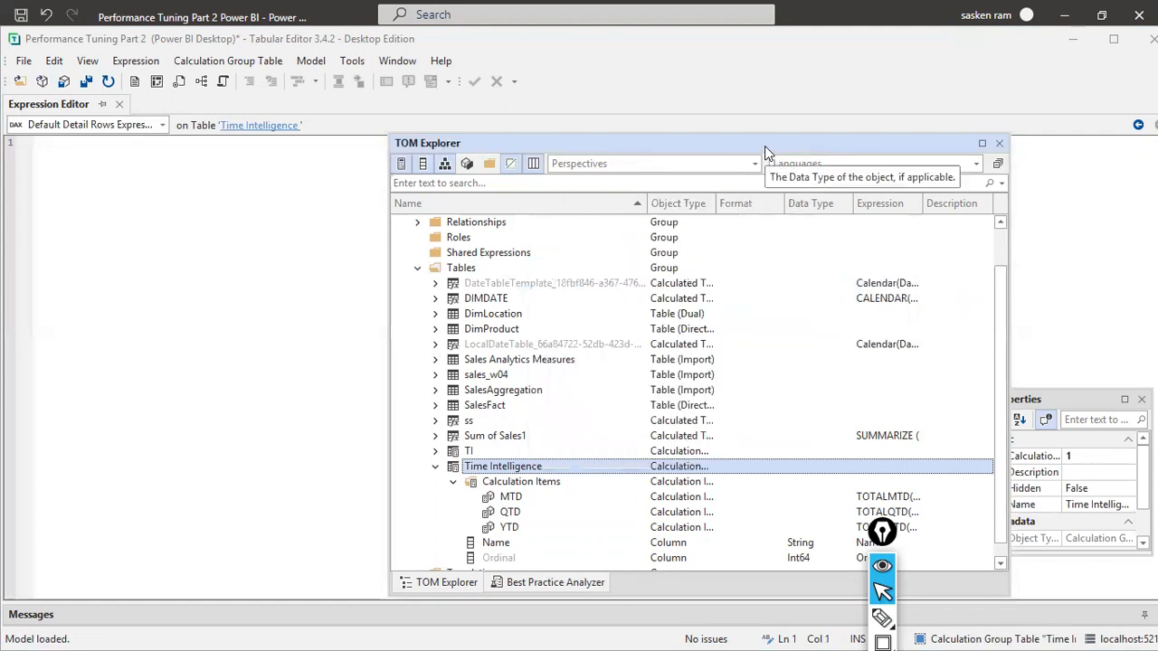
left_click(522, 490)
right_click(526, 487)
mouse_move(579, 494)
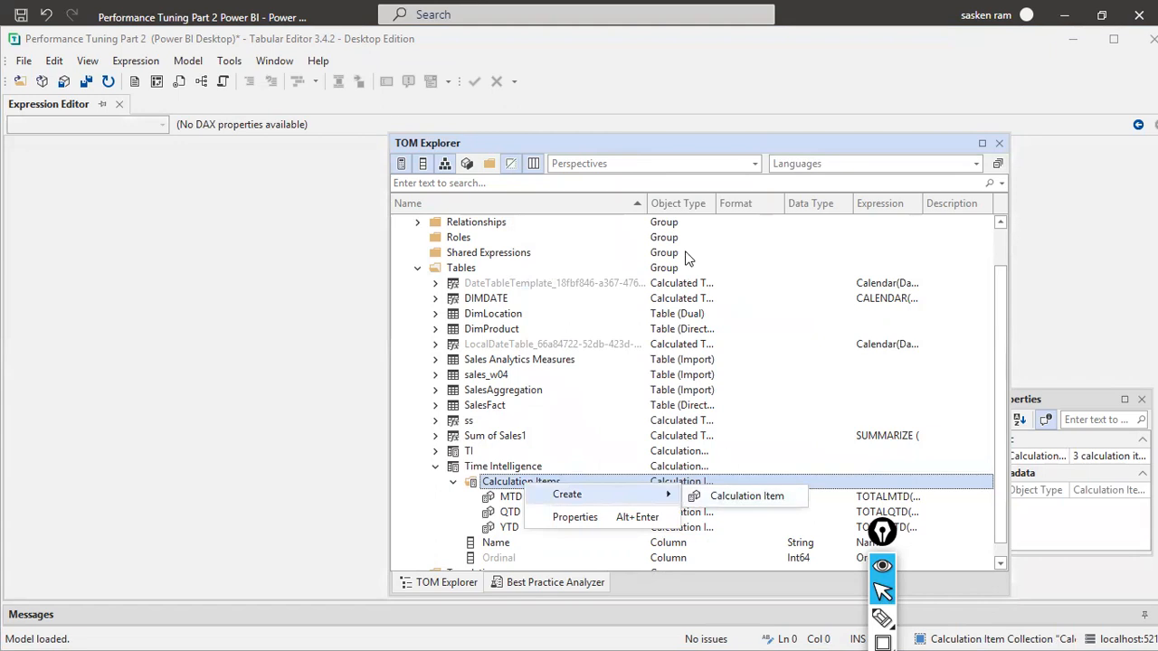
left_click(695, 147)
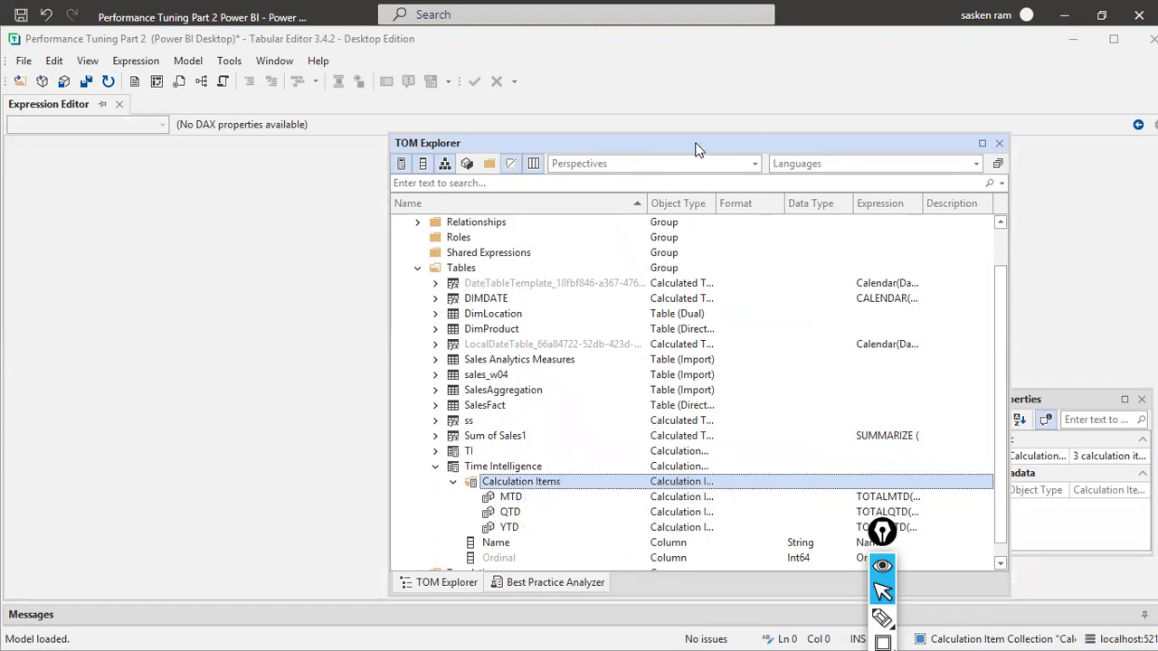
Step: Review the DAX expressions of the MTD, QTD and YTD calculation items in the Time Intelligence group
left_click(525, 499)
left_click(526, 513)
left_click(523, 530)
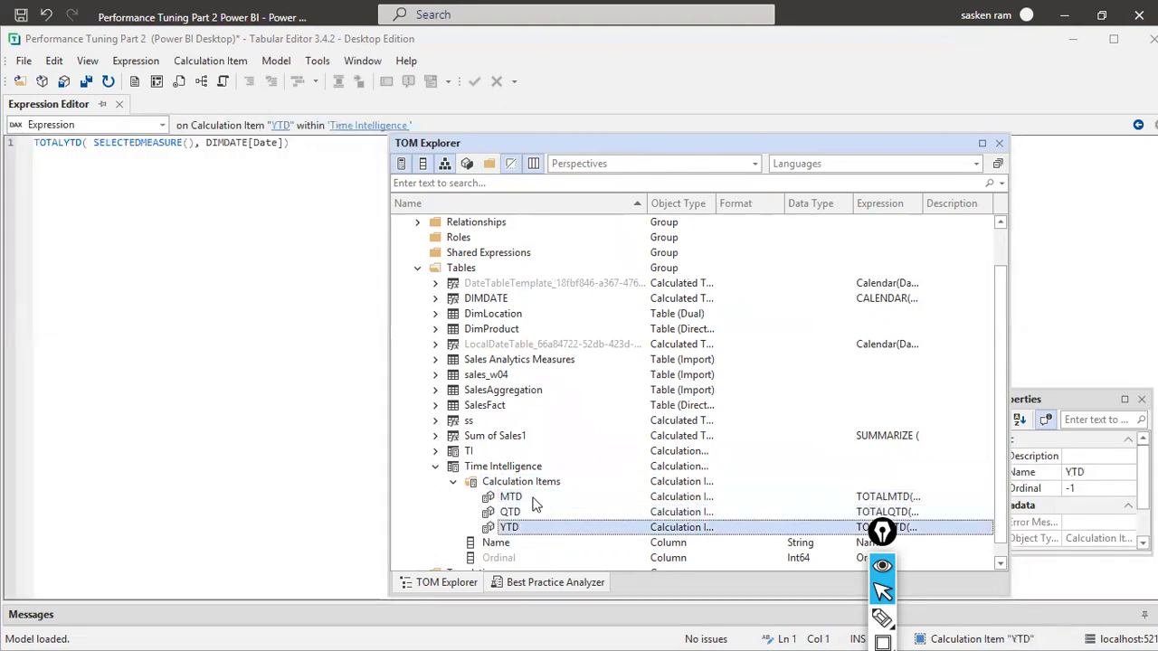
left_click(526, 498)
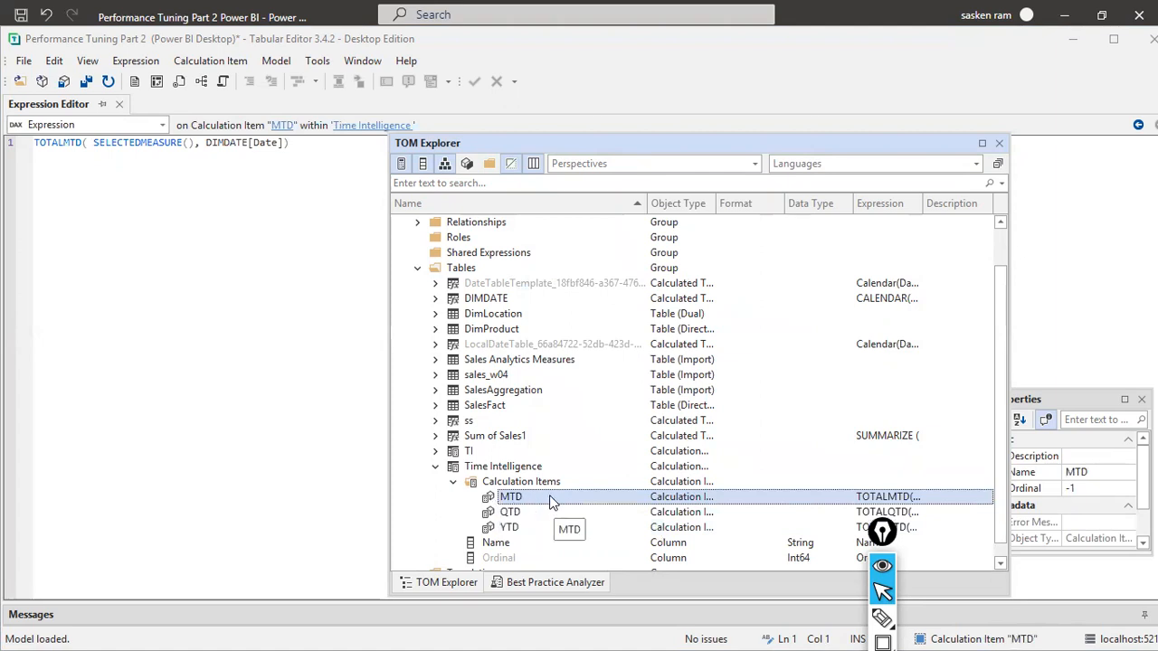
left_click(215, 227)
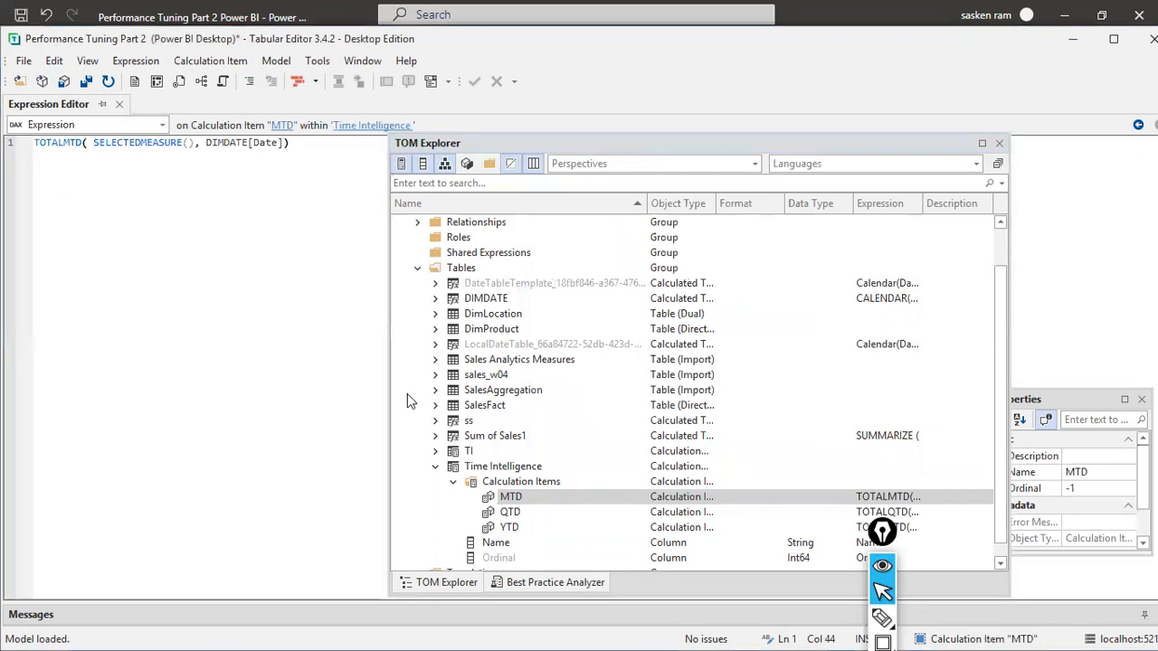
left_click(503, 516)
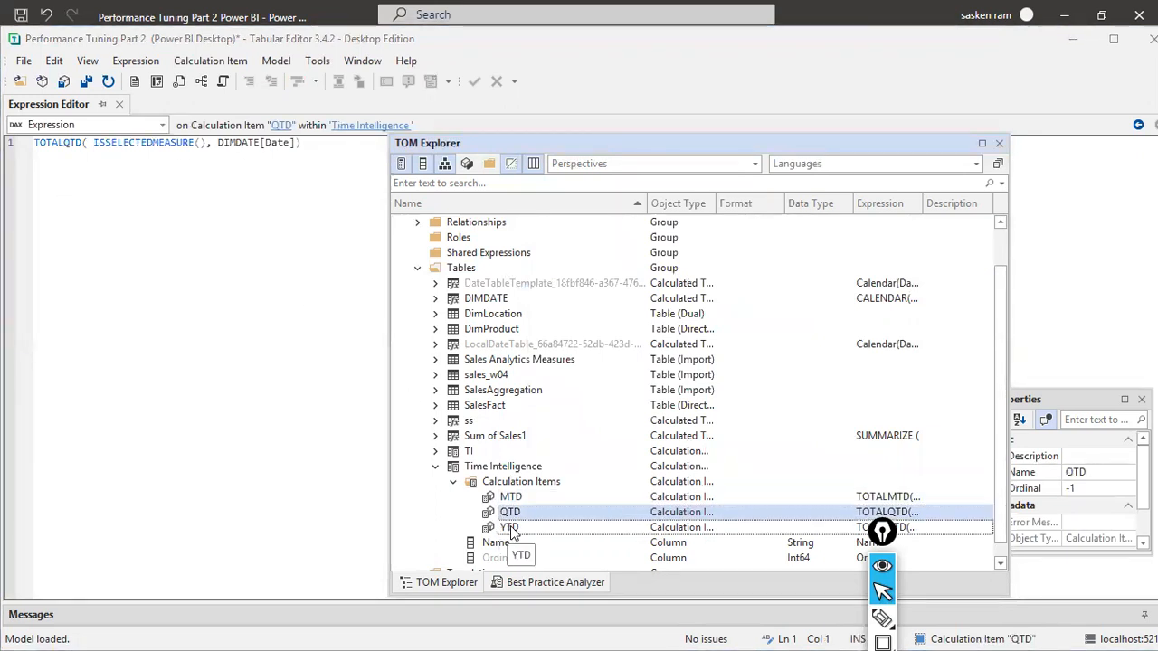
left_click(510, 528)
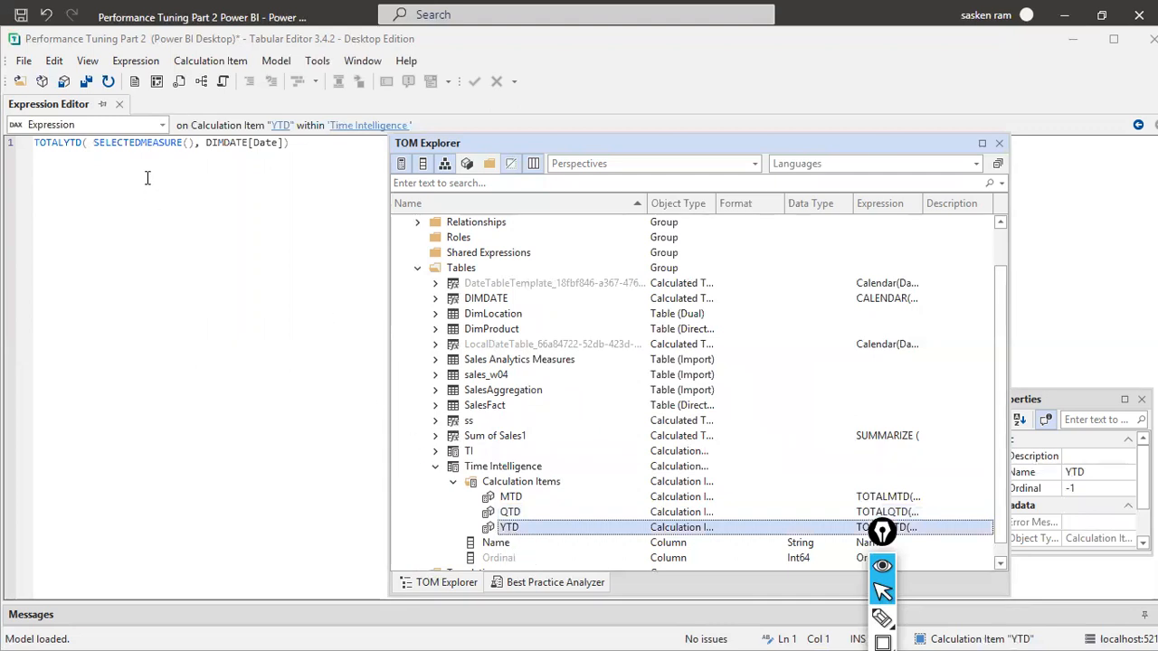
left_click(154, 147)
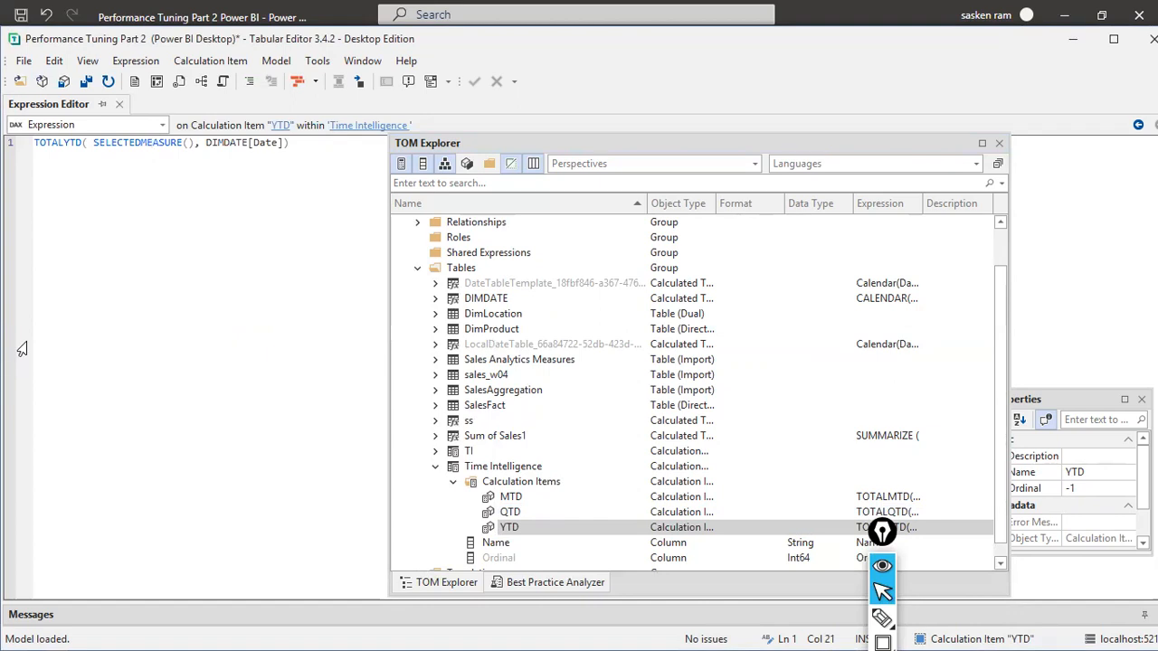
Step: Save the calculation group changes to the model and leave Tabular Editor for the Power BI Desktop report
left_click(23, 63)
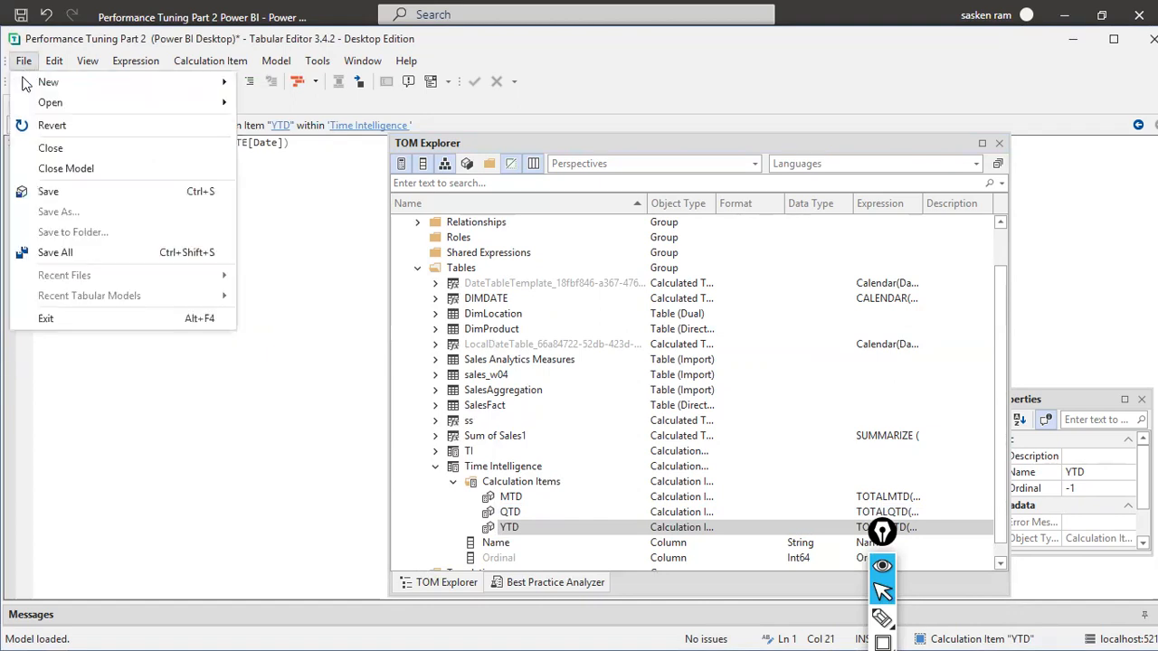
left_click(54, 191)
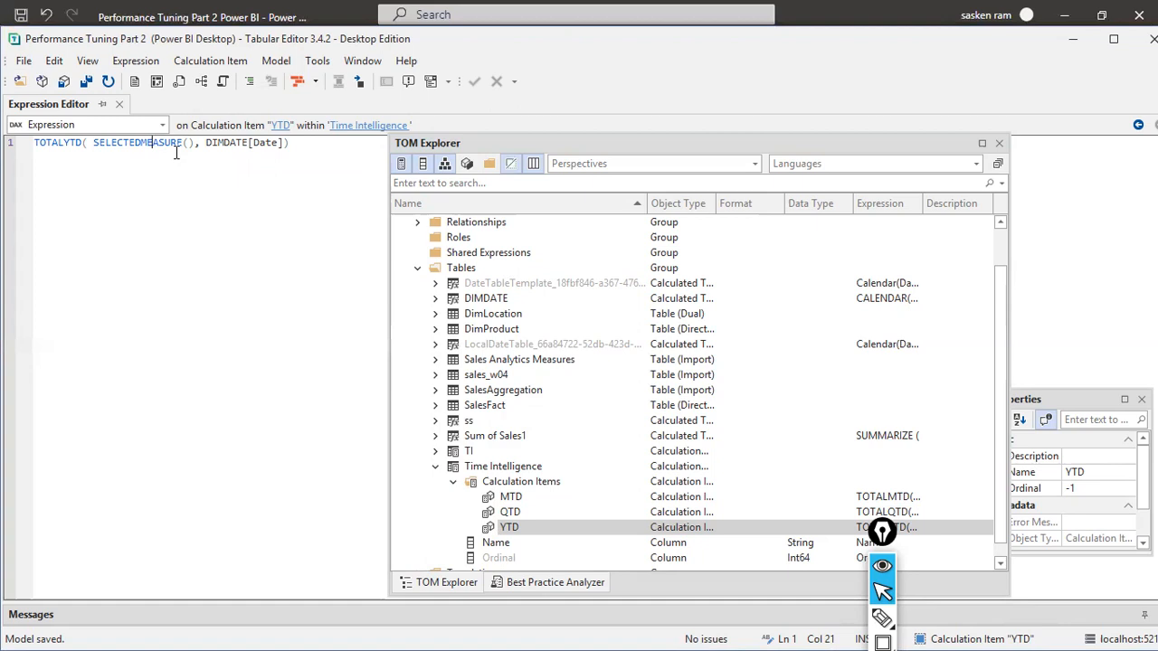
key("alt+F4")
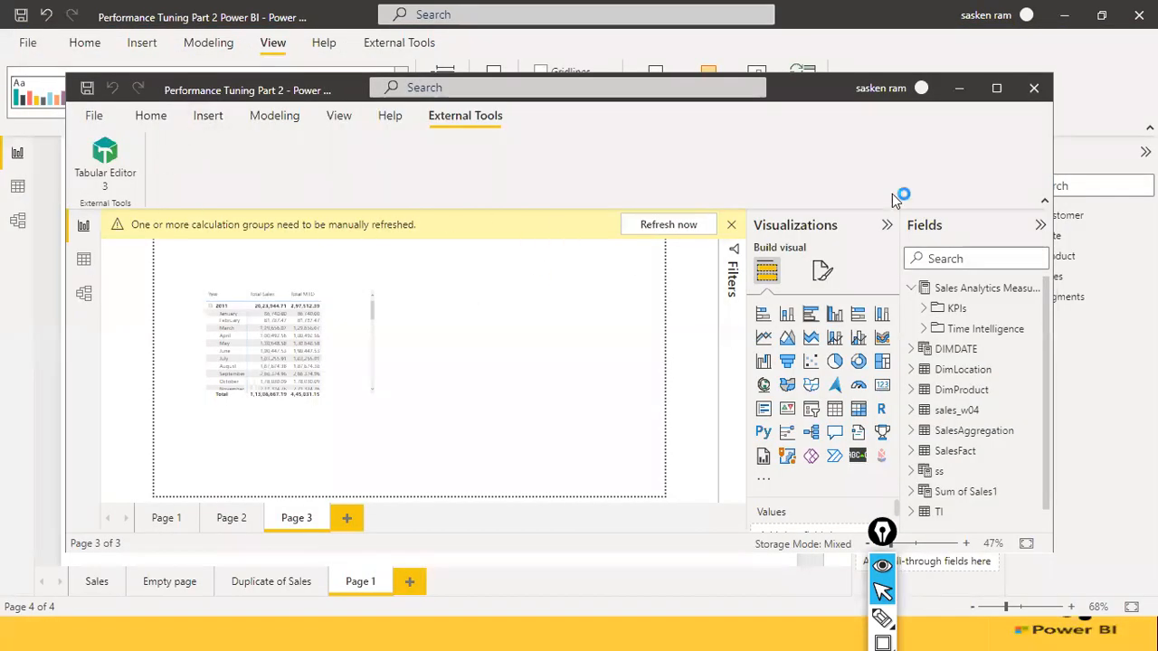
Step: Maximize the Power BI Desktop report window and refresh the calculation groups
left_click(999, 90)
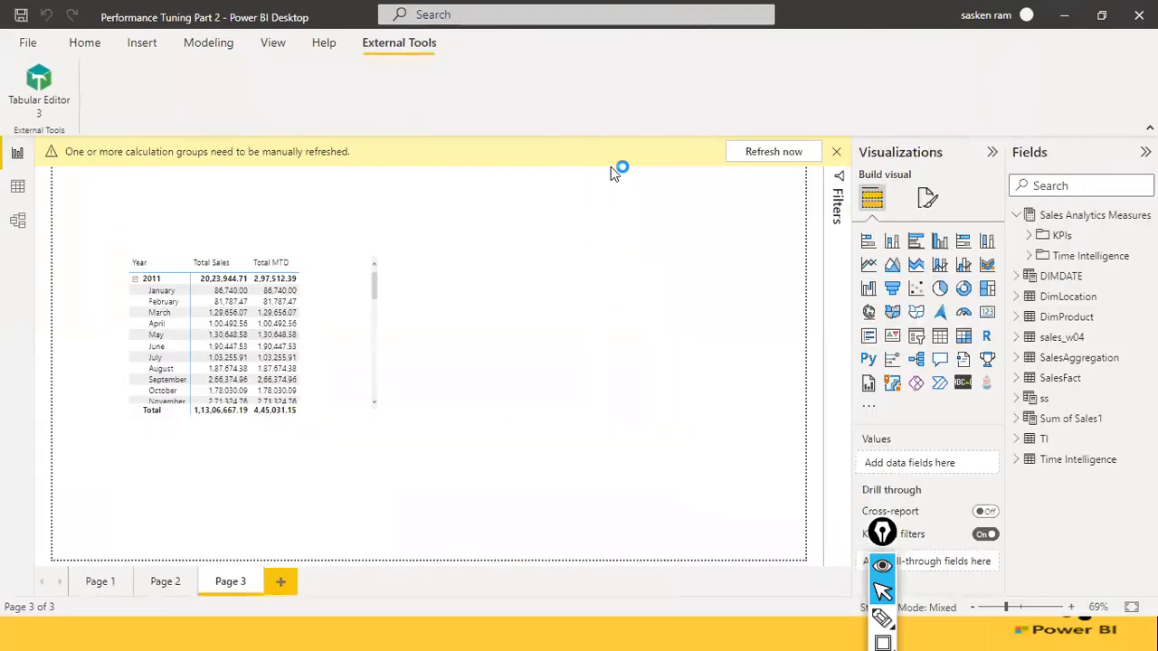
left_click(781, 160)
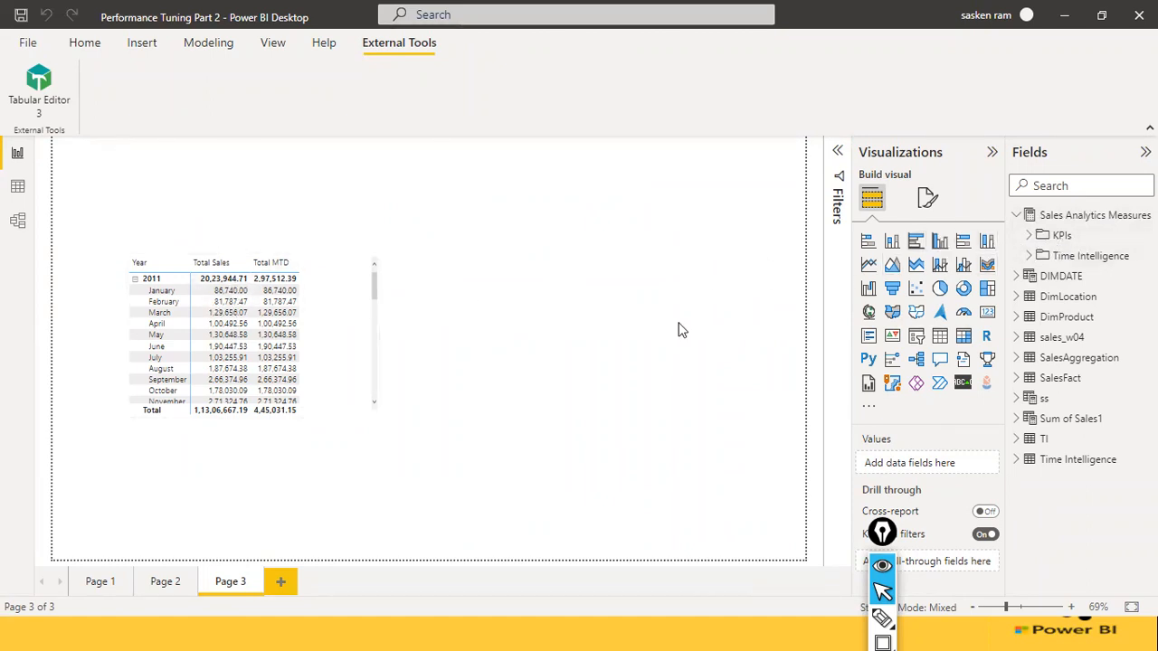
left_click(1018, 338)
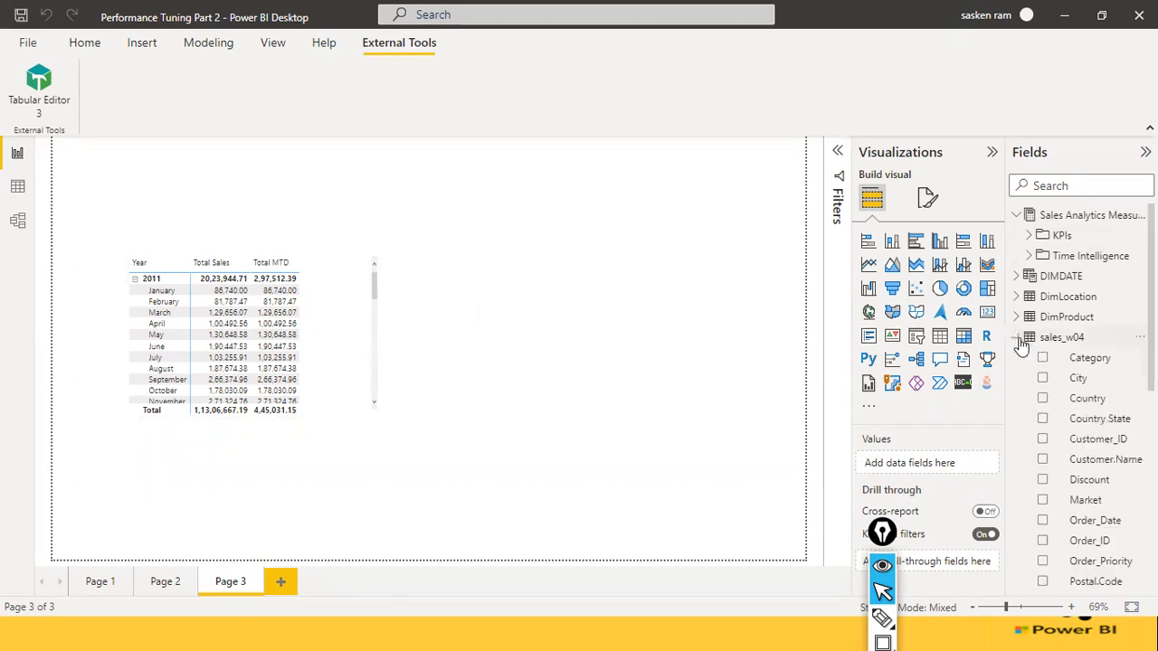
left_click(1018, 339)
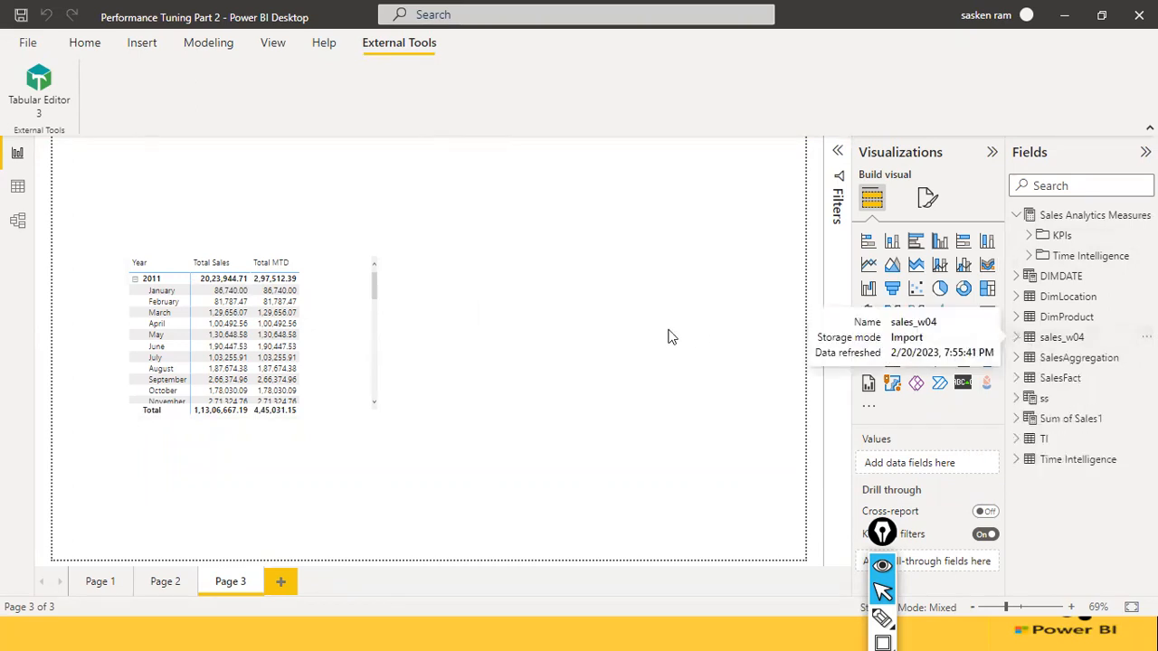
Step: Add a matrix visual to Page 3 with DIMDATE Year in the rows and Month Prefix in the columns
left_click(963, 337)
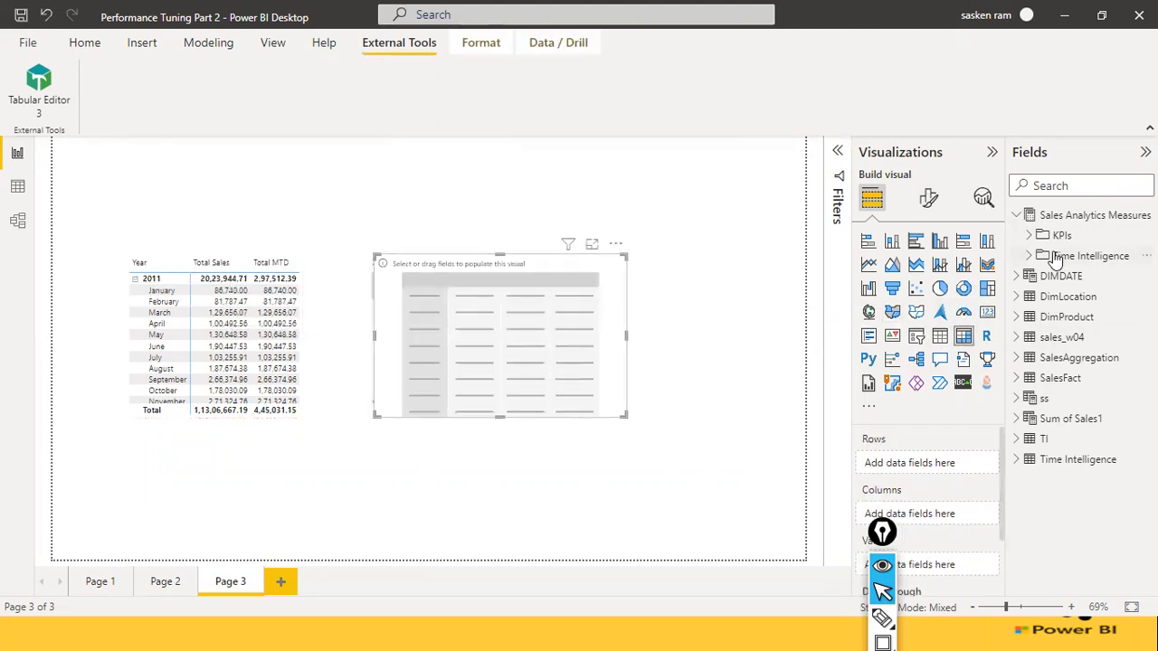
left_click(1016, 276)
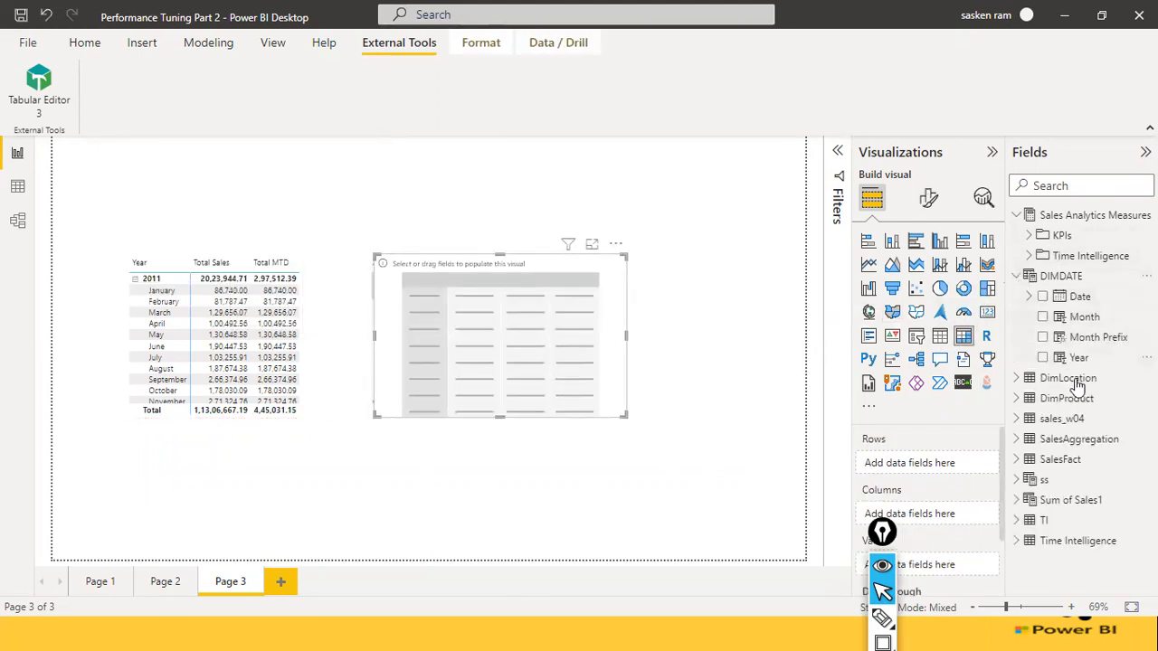
left_click_drag(1079, 358, 512, 309)
left_click_drag(1095, 337, 497, 321)
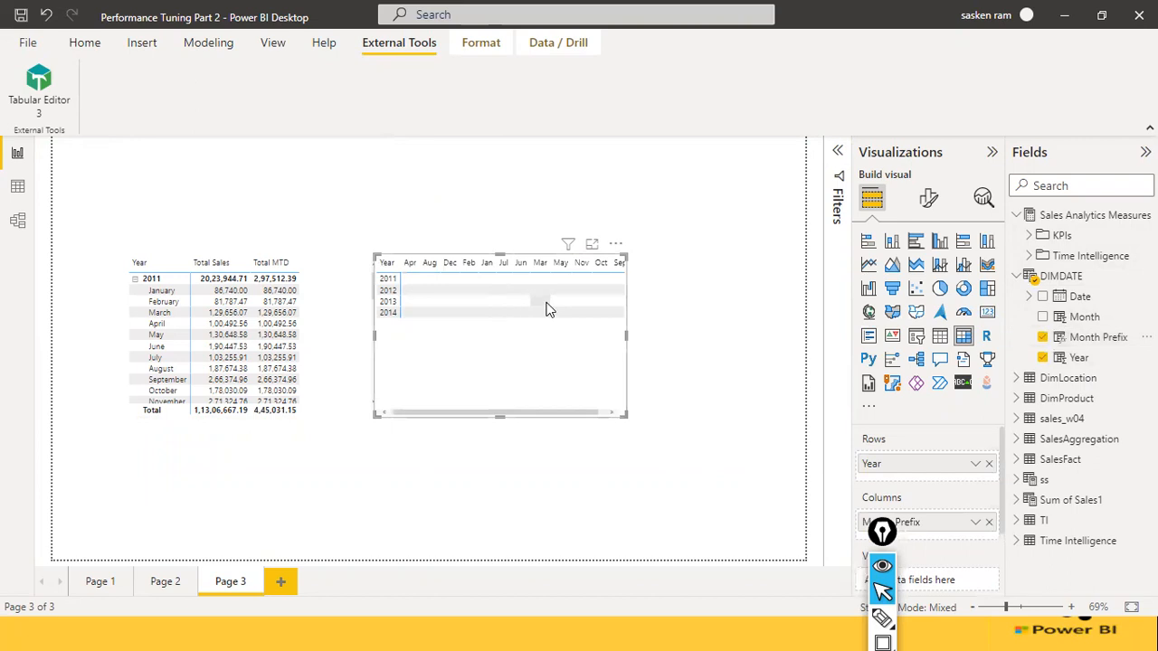
Step: Move Month Prefix into the matrix rows beneath Year and expand 2011 to its months
scroll(932, 457, "down", 2)
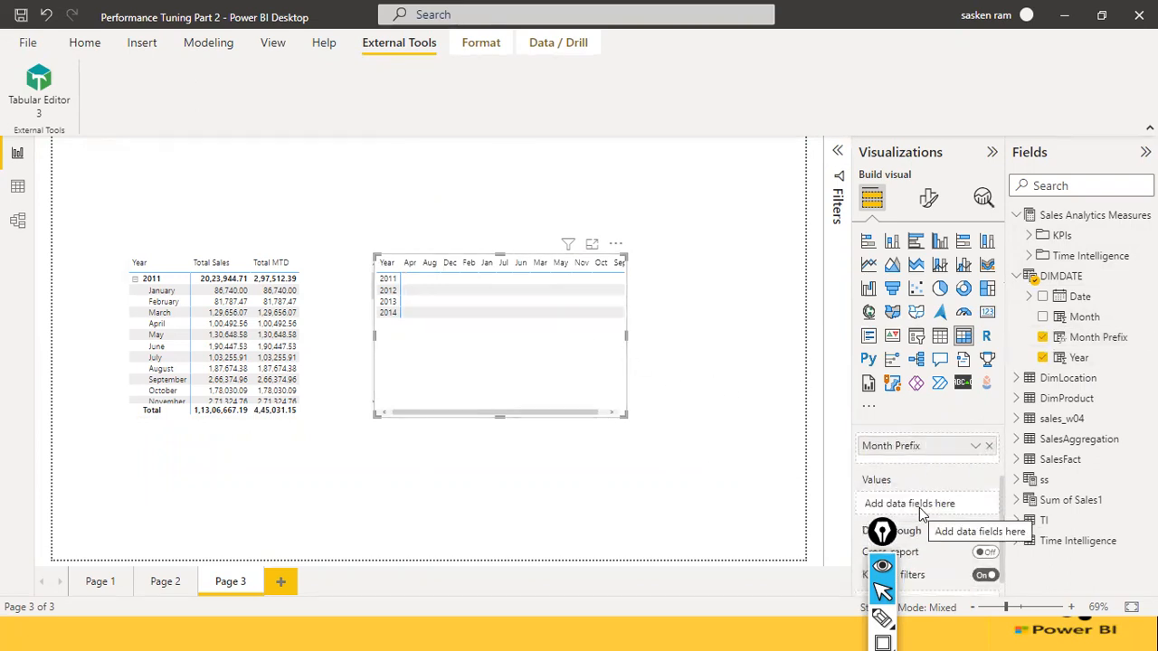
mouse_move(920, 450)
left_mouse_down()
mouse_move(921, 489)
mouse_move(925, 445)
left_mouse_up()
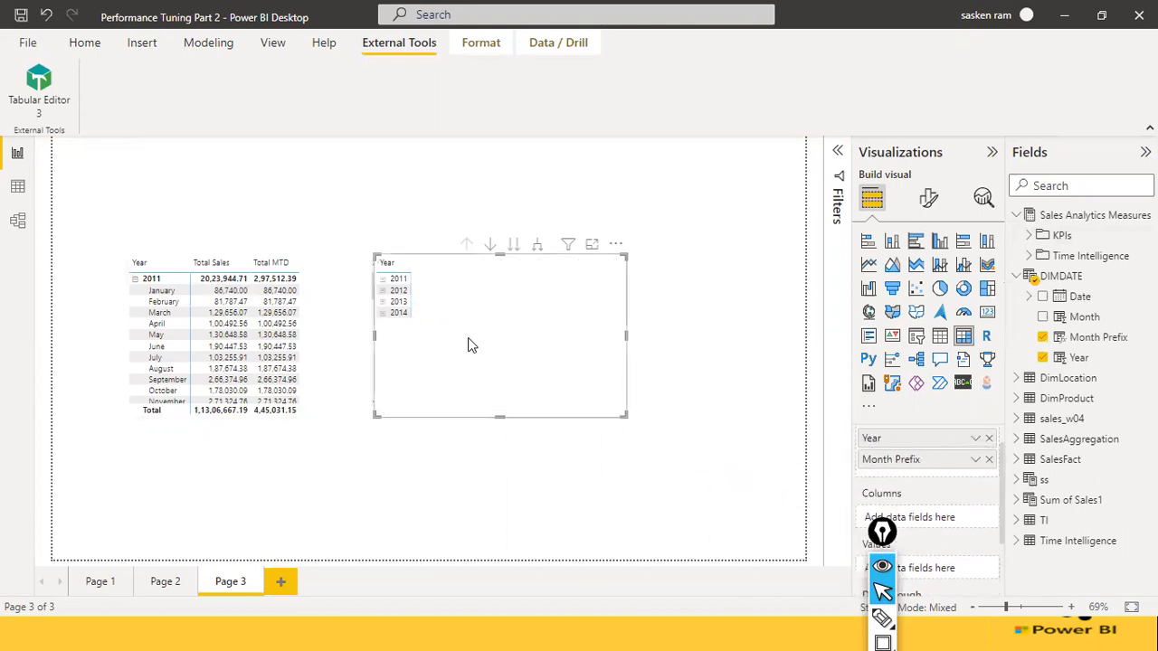
left_click(384, 279)
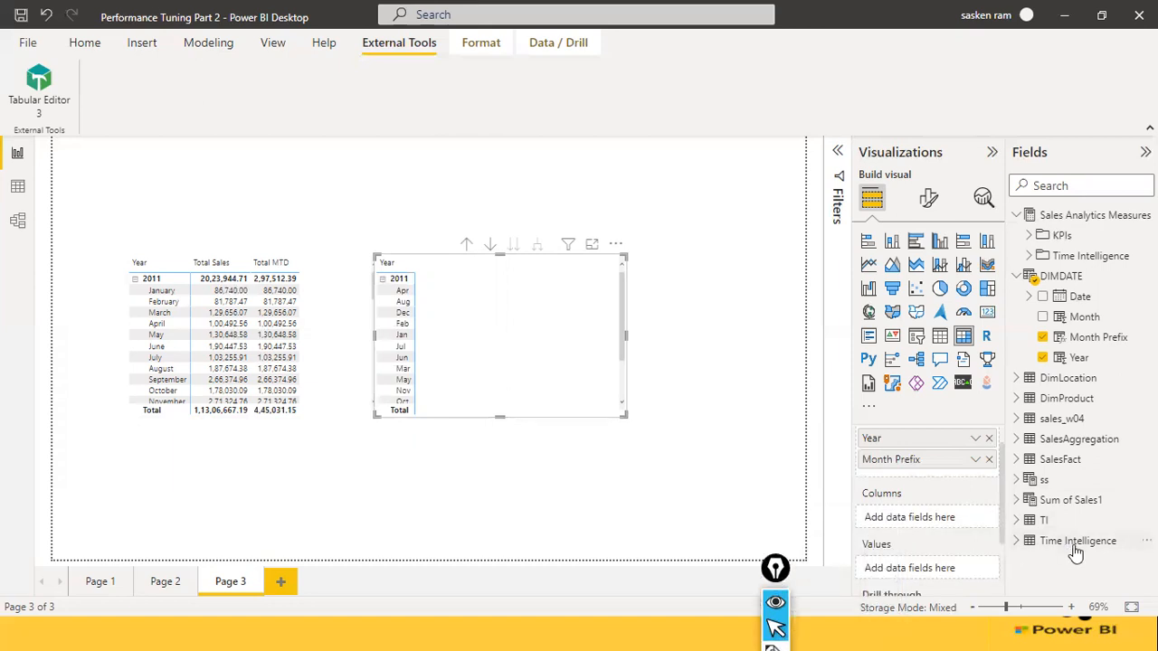
Step: Add the Name field of the Time Intelligence table to the matrix columns and dismiss the relationship detection prompt
left_click(1016, 541)
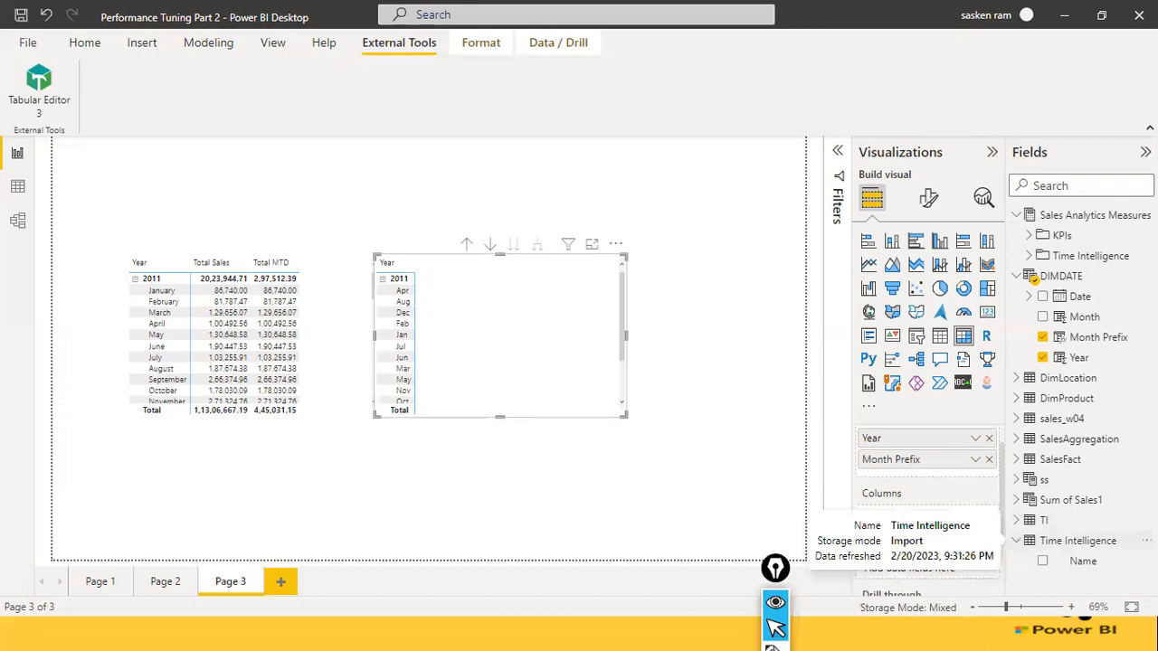
scroll(946, 483, "up", 1)
scroll(947, 483, "down", 1)
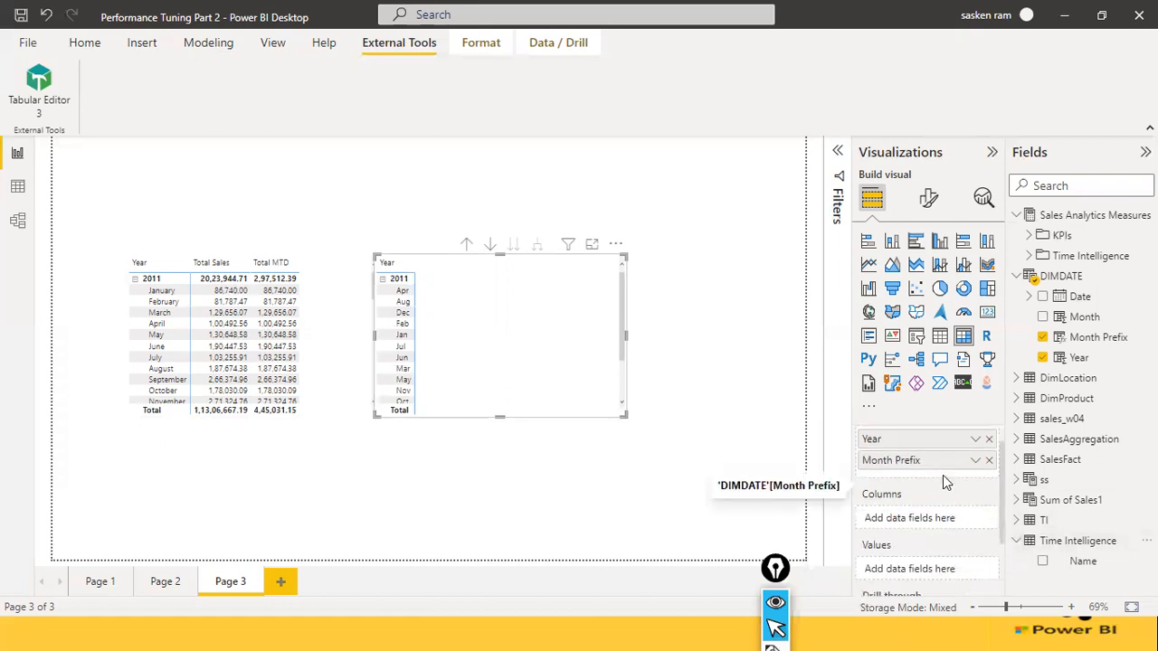
left_click_drag(1083, 562, 933, 519)
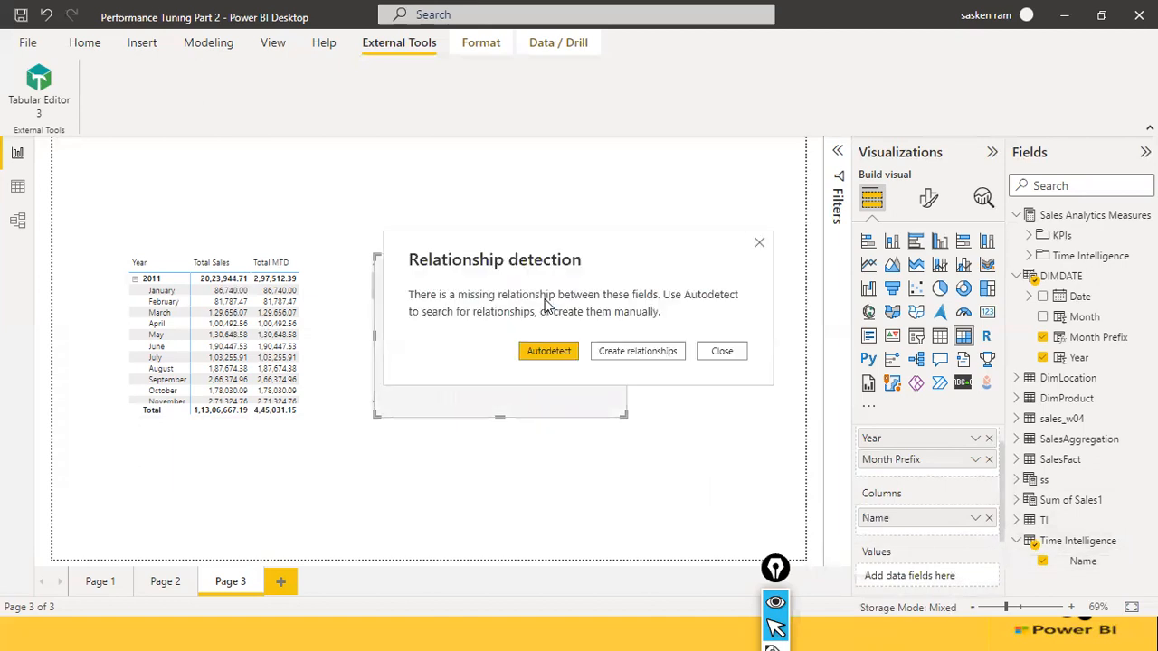
left_click(702, 356)
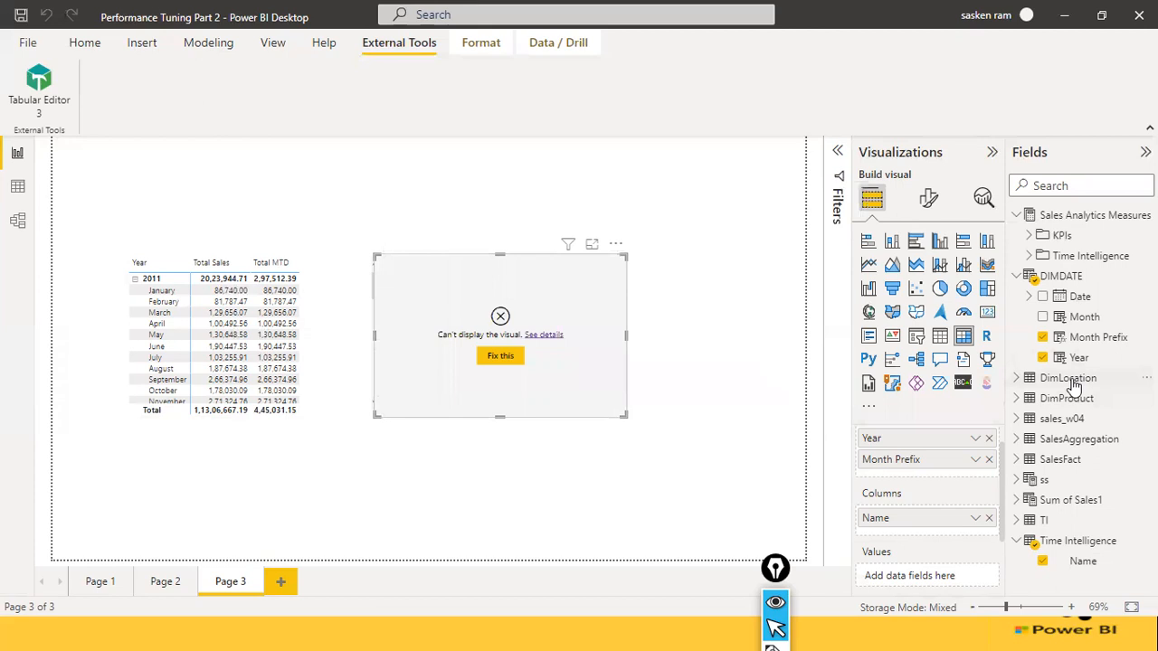
Step: Search the fields for "total" and add the Total Sales measure from KPIs to the matrix values
left_click(1090, 181)
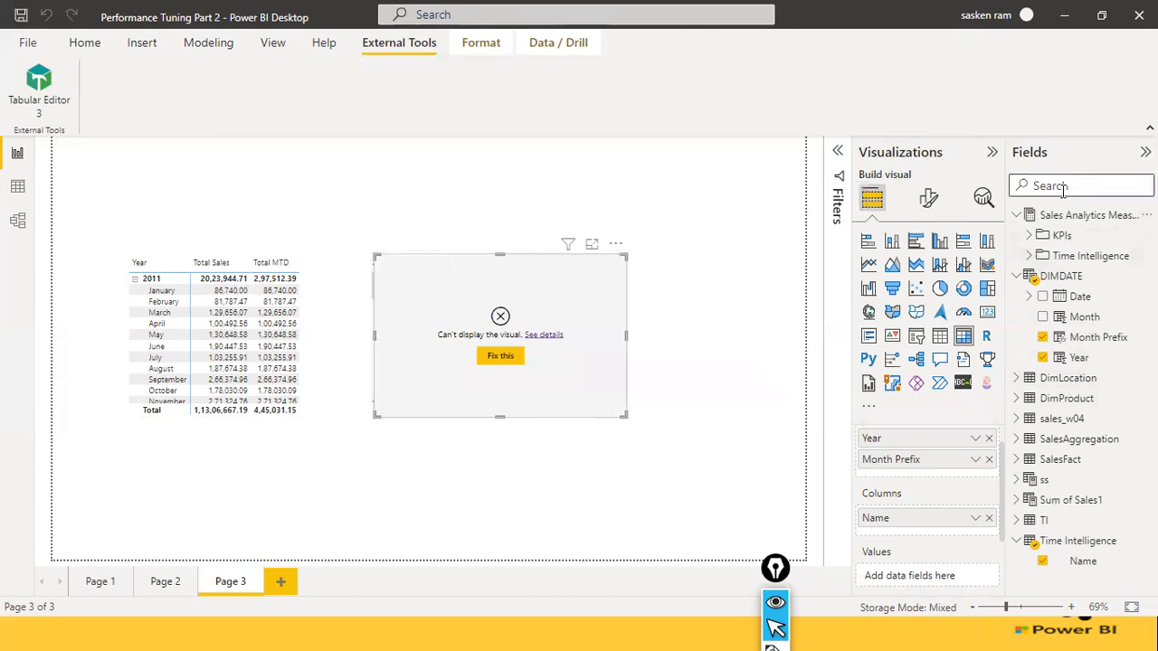
type("total")
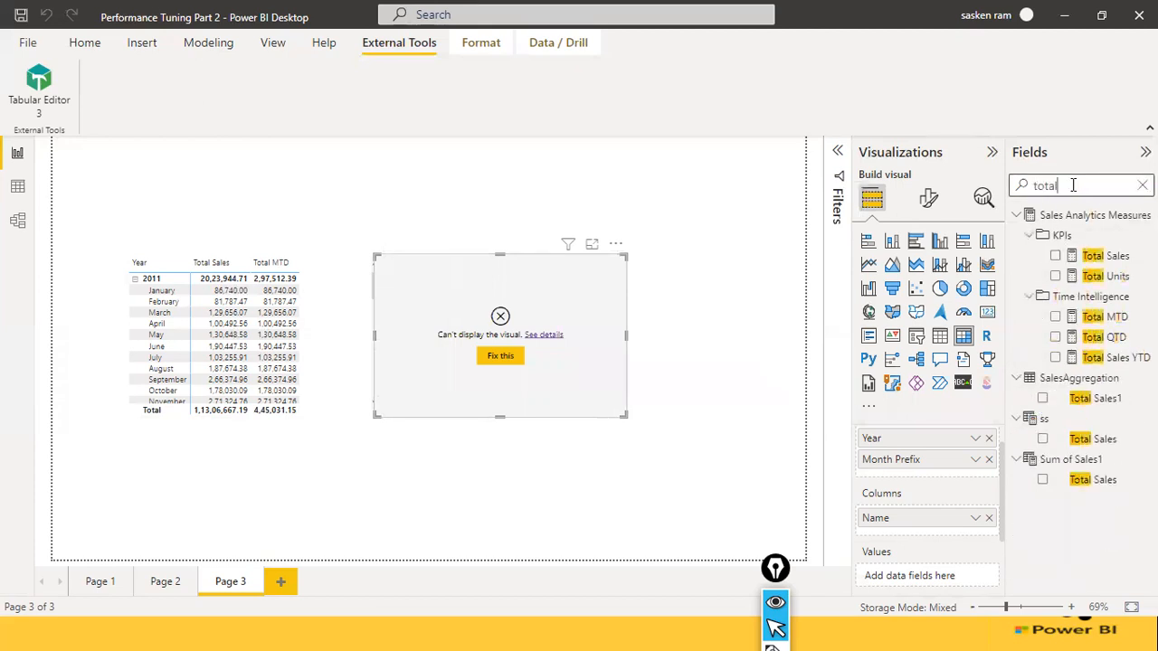
left_click_drag(1093, 263, 931, 580)
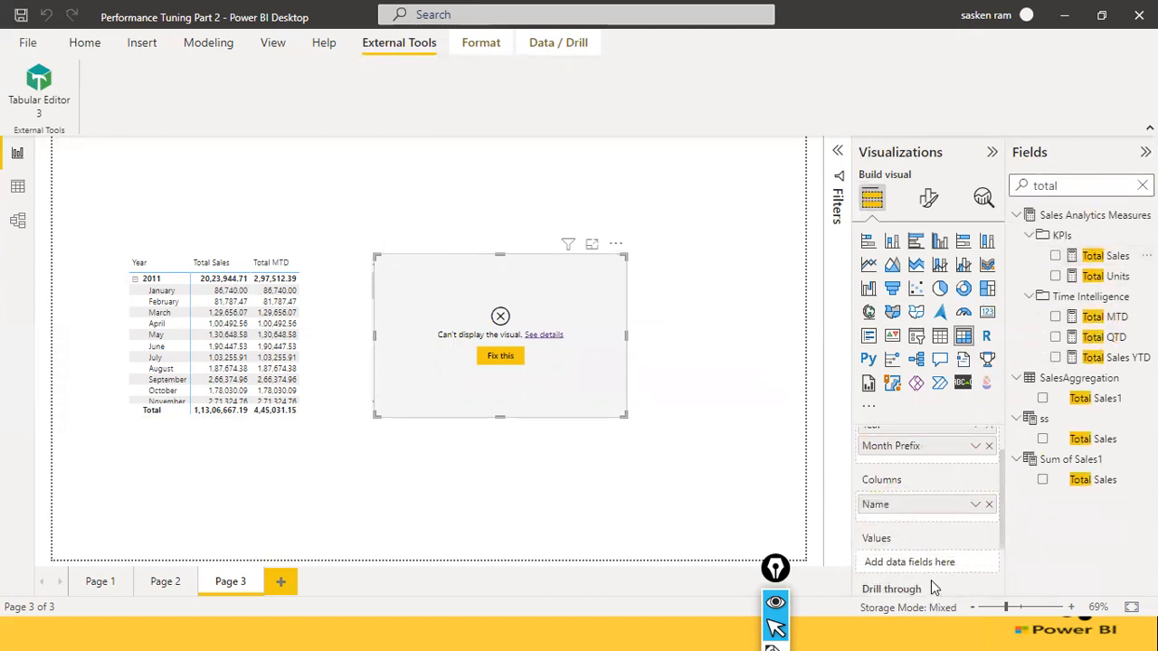
left_click_drag(1095, 257, 939, 562)
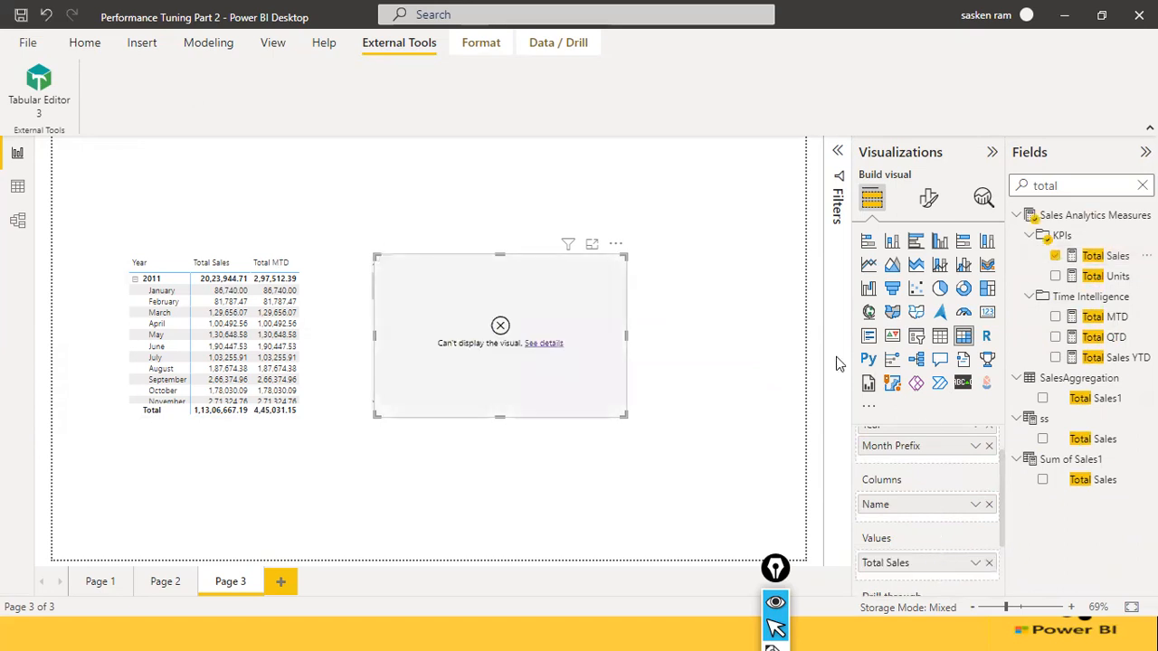
Step: Read the error details of the matrix that cannot be displayed and check its field assignments
left_click(545, 344)
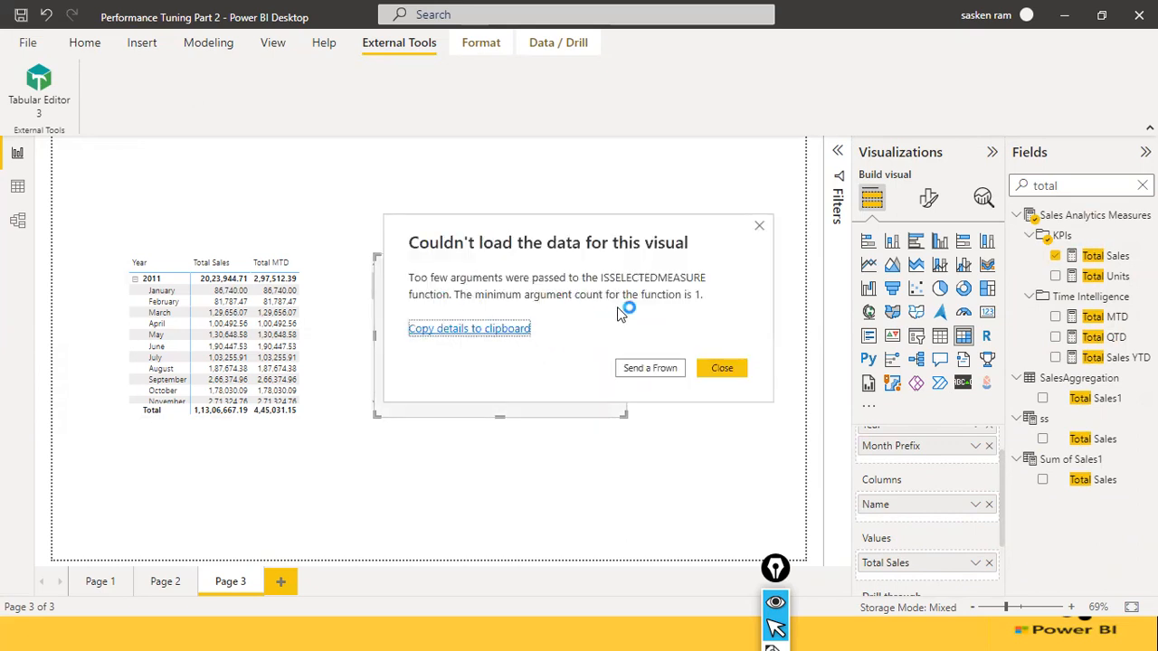
left_click(729, 371)
scroll(954, 529, "up", 1)
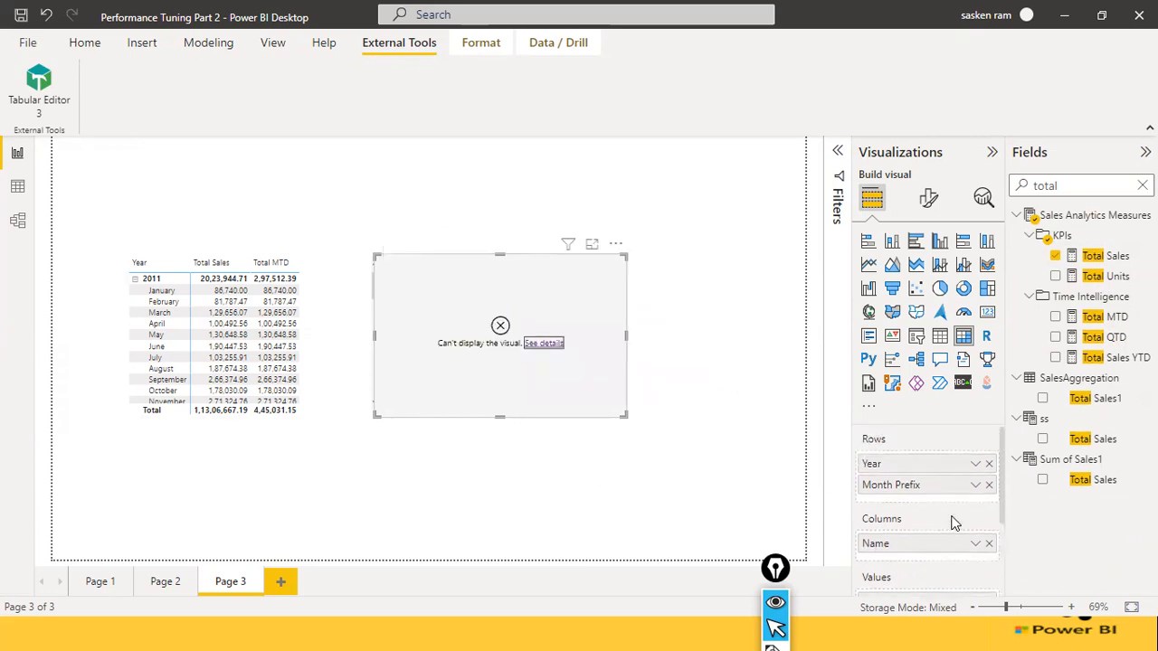
scroll(955, 525, "down", 1)
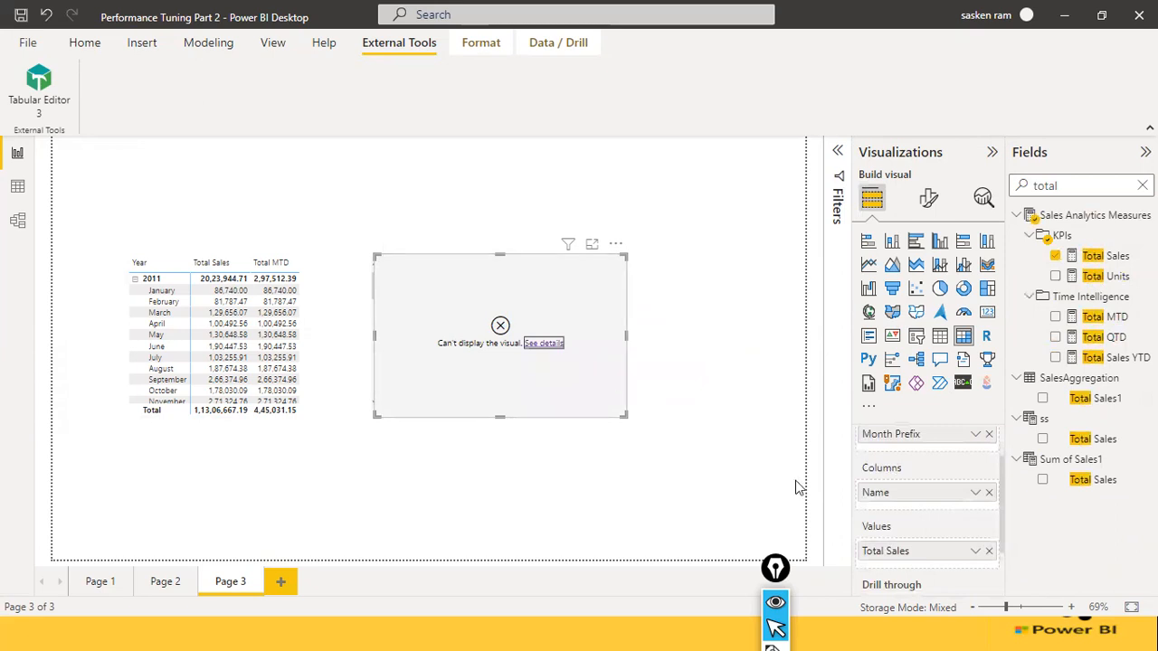
Step: Remove Total Sales from the matrix values, clear the field search and look through the sales_w04 fields
left_click(990, 552)
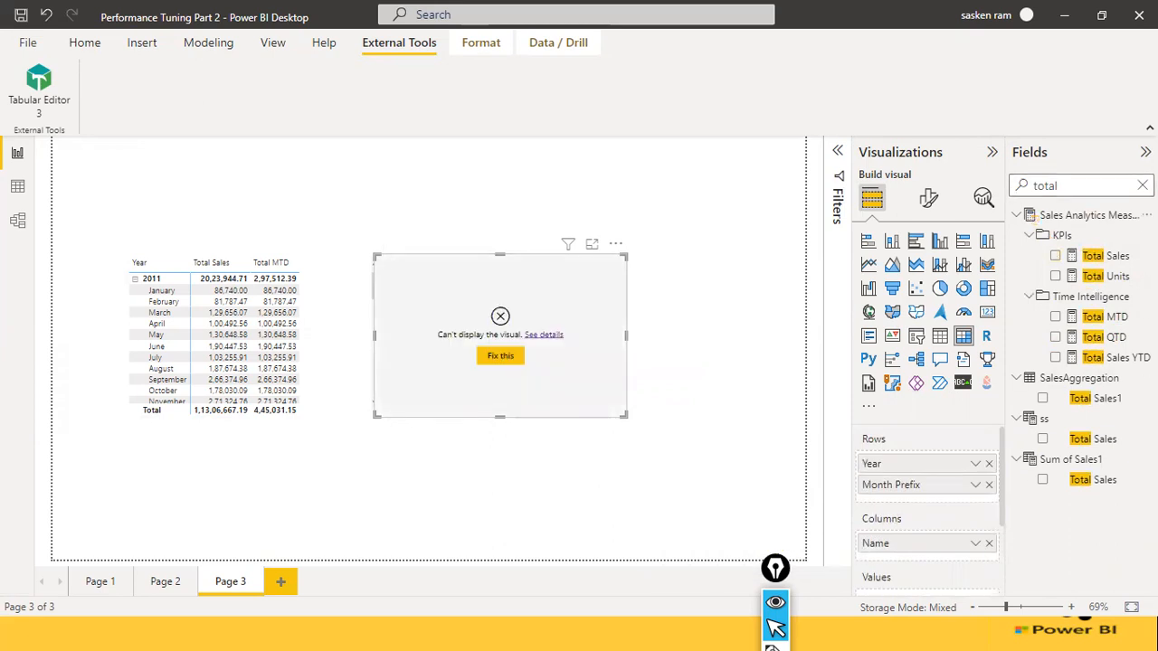
left_click(1142, 186)
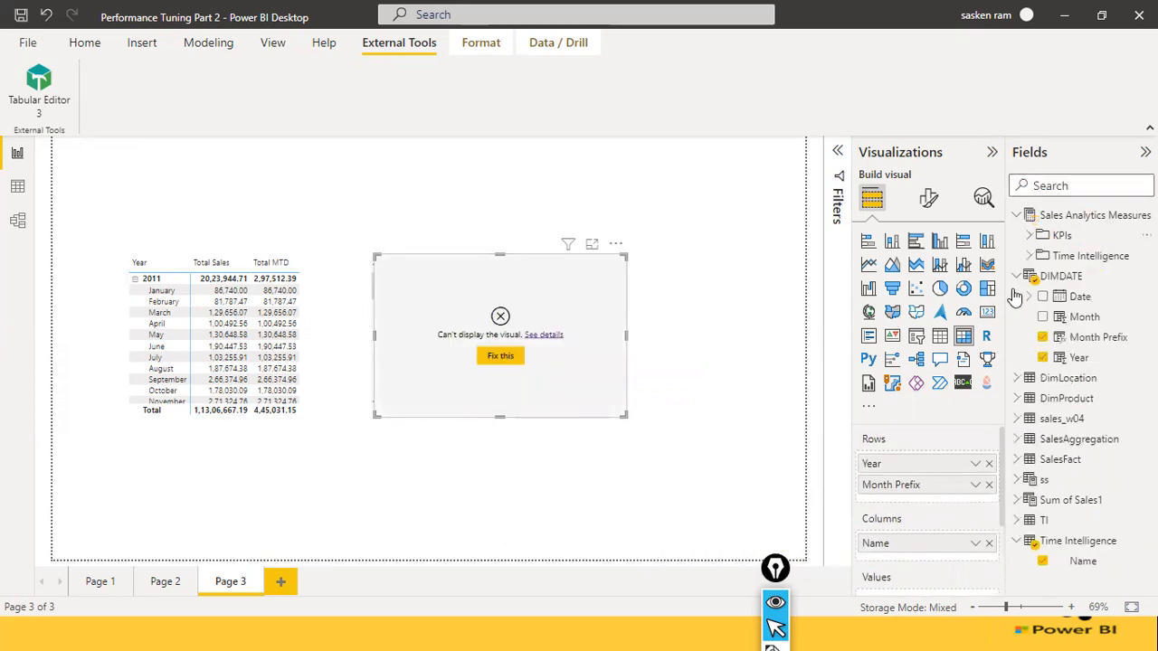
left_click(1016, 419)
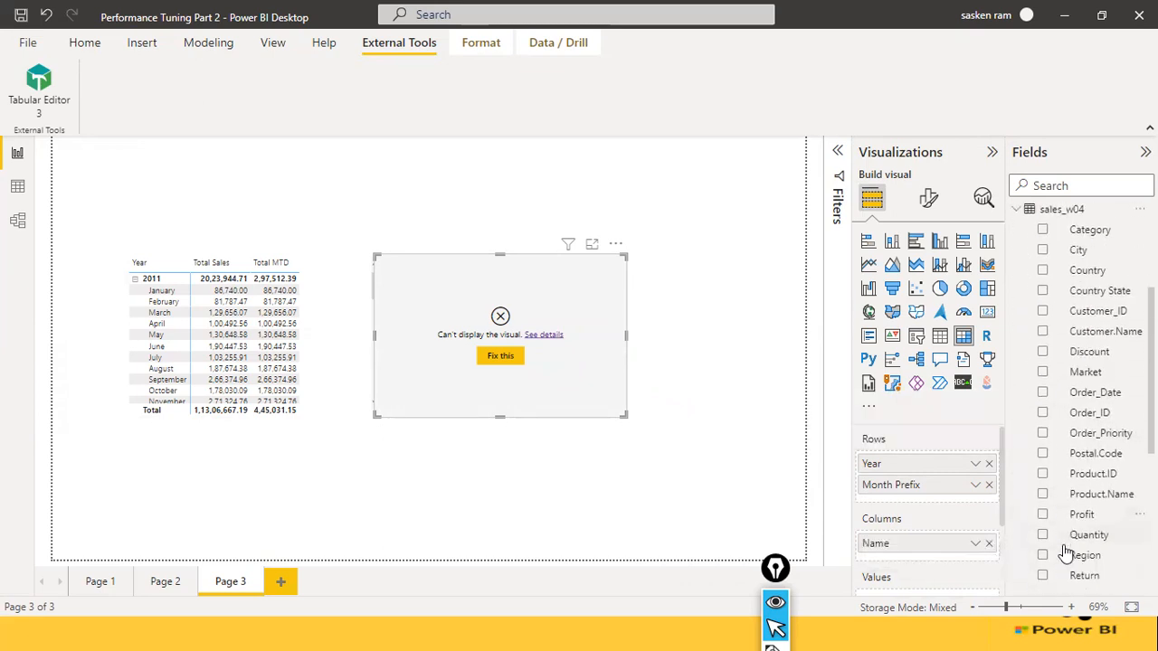
scroll(1067, 547, "down", 3)
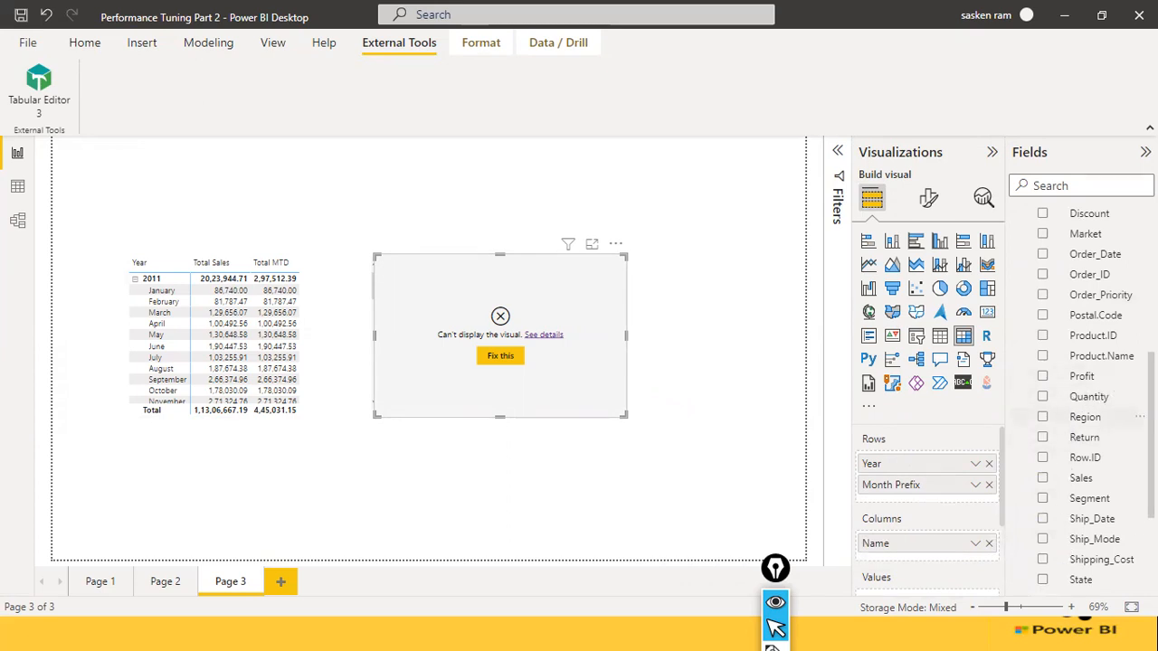
left_click(1064, 398)
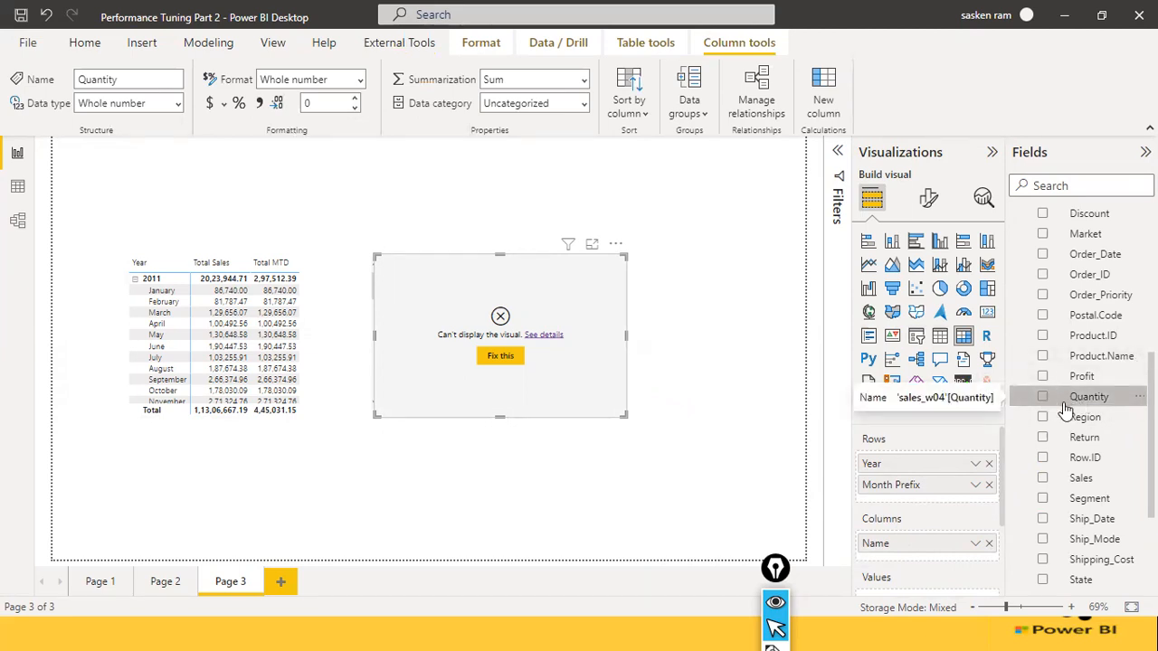
scroll(1069, 410, "down", 2)
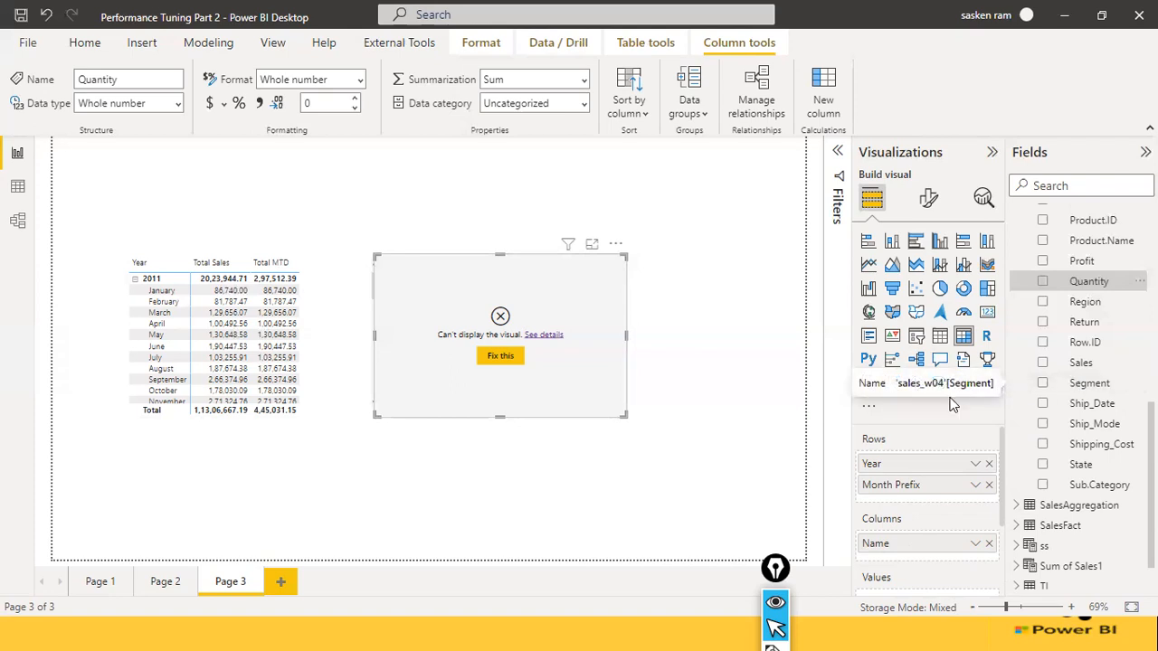
scroll(938, 484, "down", 2)
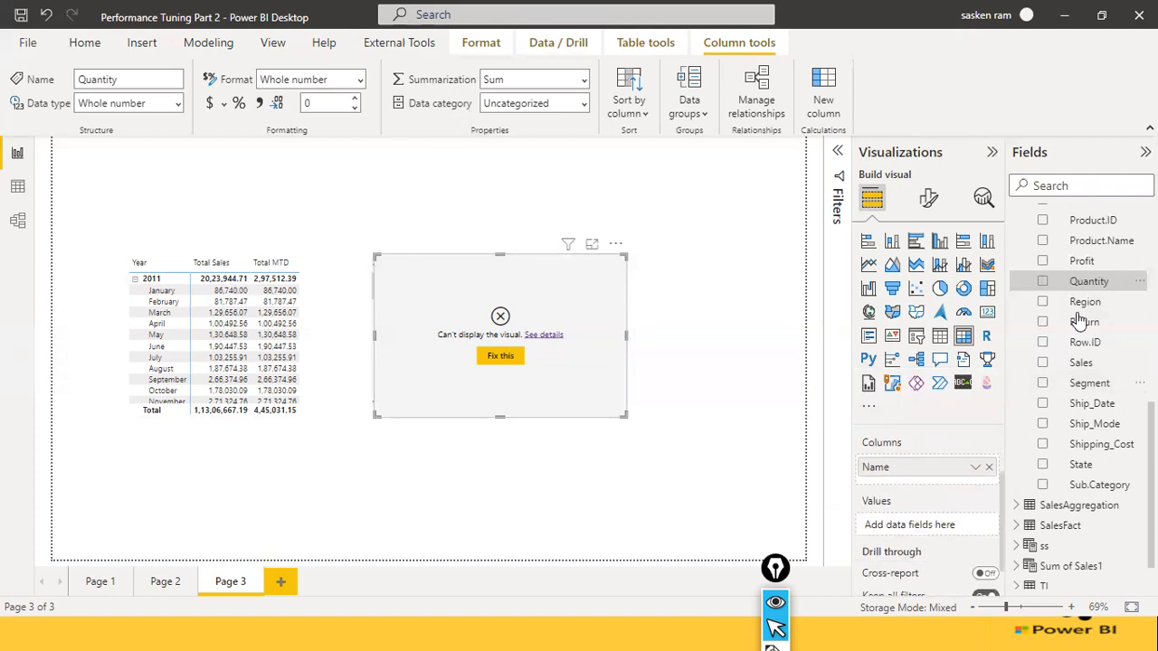
scroll(1077, 268, "up", 6)
scroll(1076, 268, "up", 2)
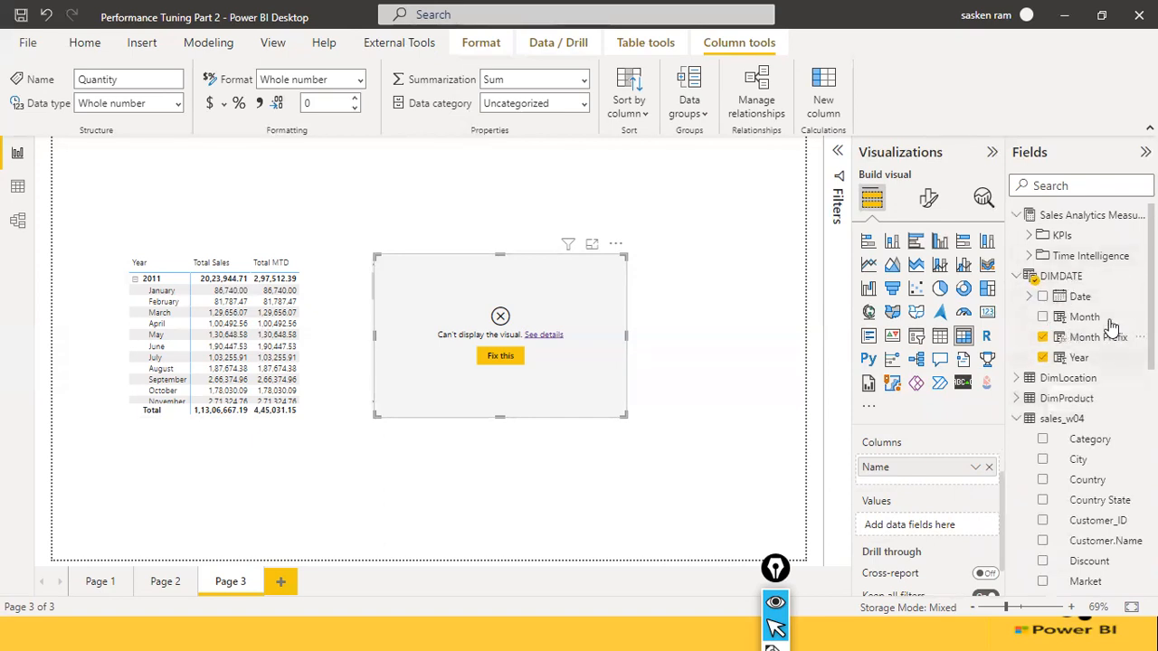
Step: Add the Total Sales measure from the KPIs folder to the matrix values again
left_click(1029, 235)
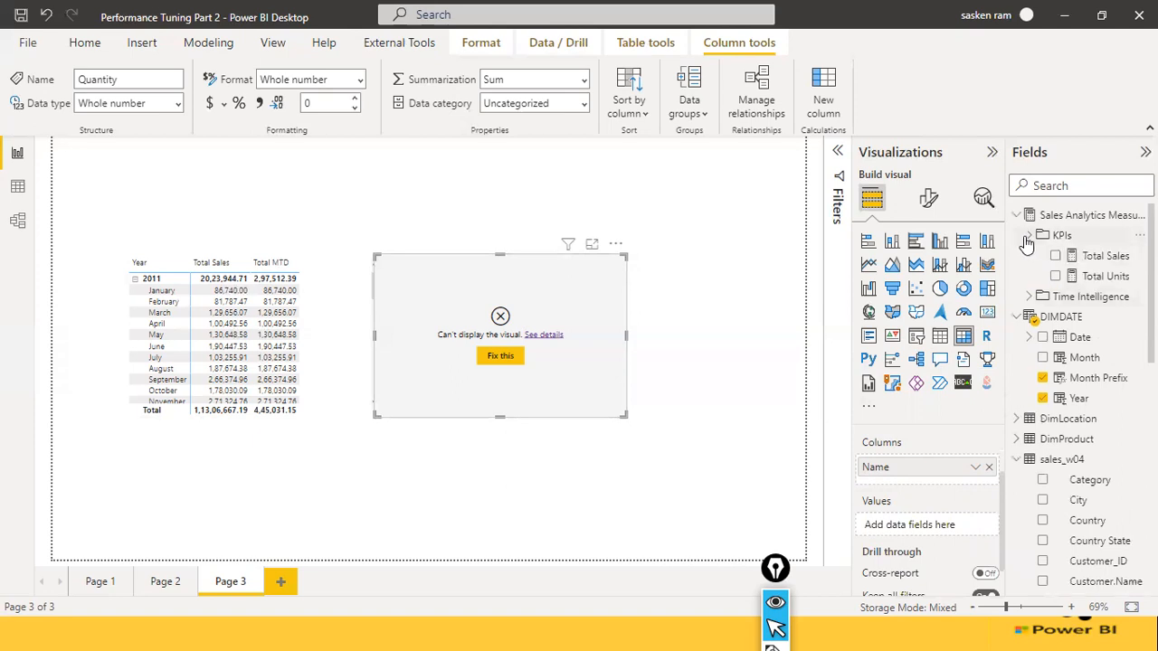
left_click(1115, 263)
left_click_drag(1094, 255, 955, 523)
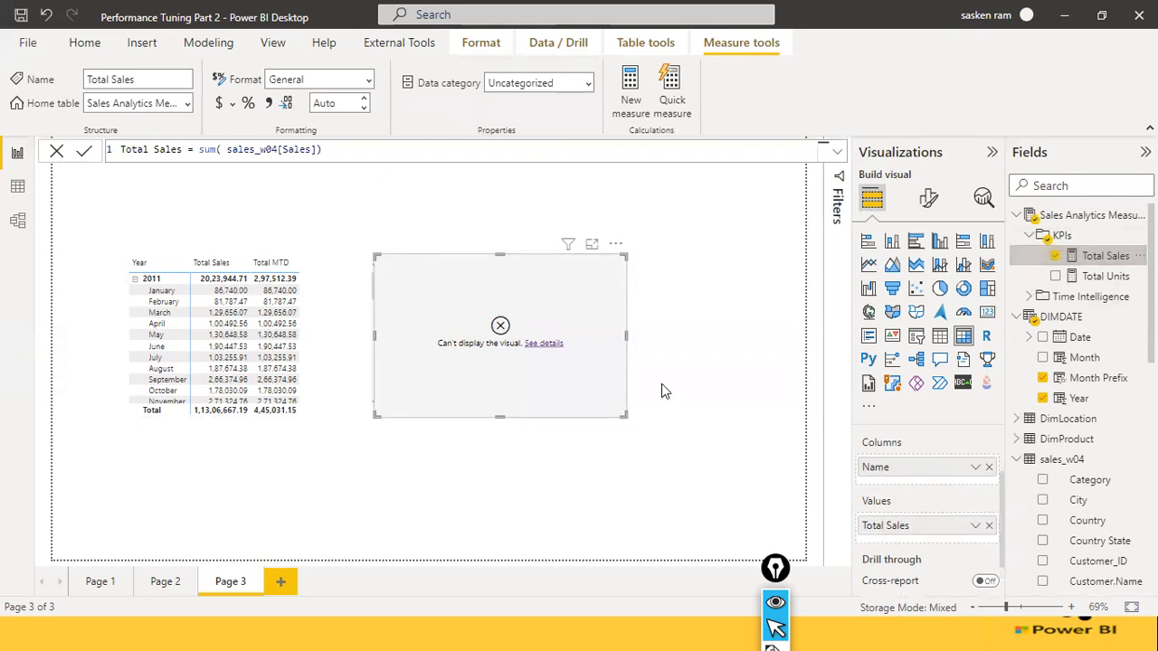
Step: Review the matrix's error details again, close them and deselect the visual
left_click(554, 344)
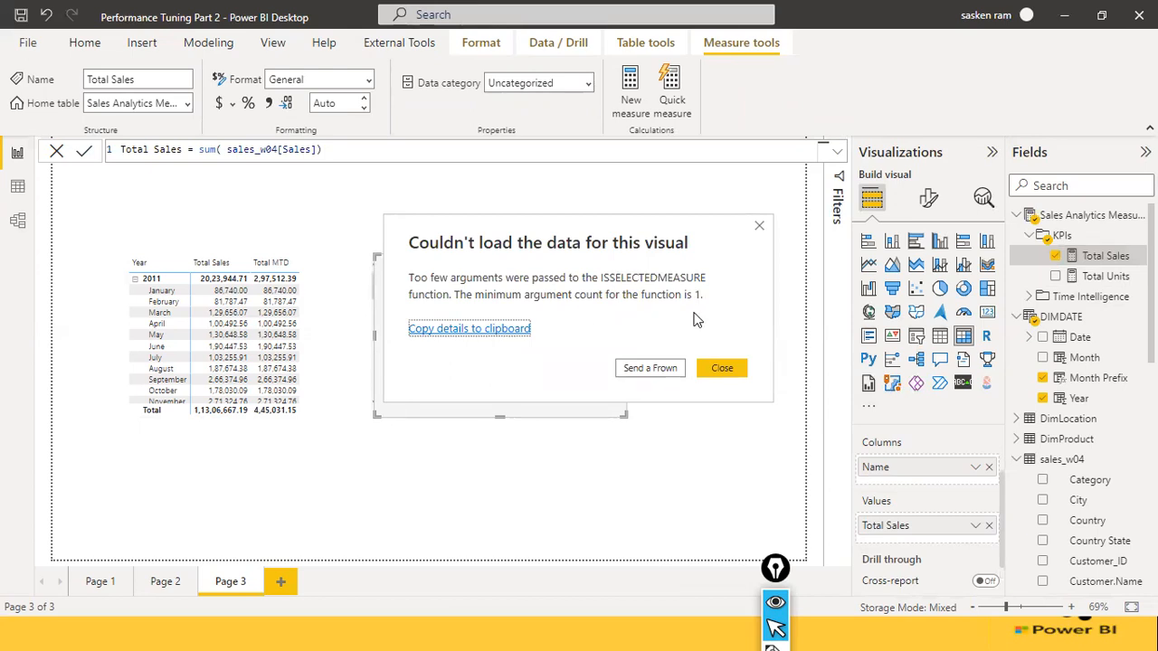
left_click(724, 368)
left_click(739, 359)
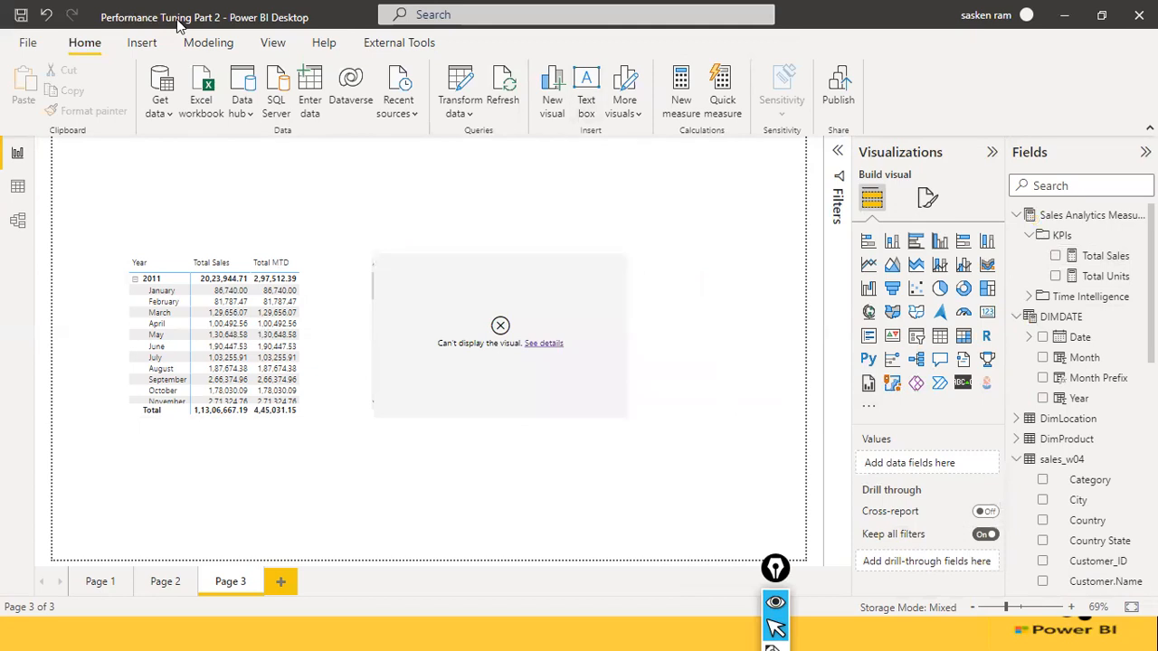
Step: Switch to Tabular Editor 3 for the Performance Tuning Part 2 model and enlarge the TOM Explorer to show the model's tables
left_click(390, 46)
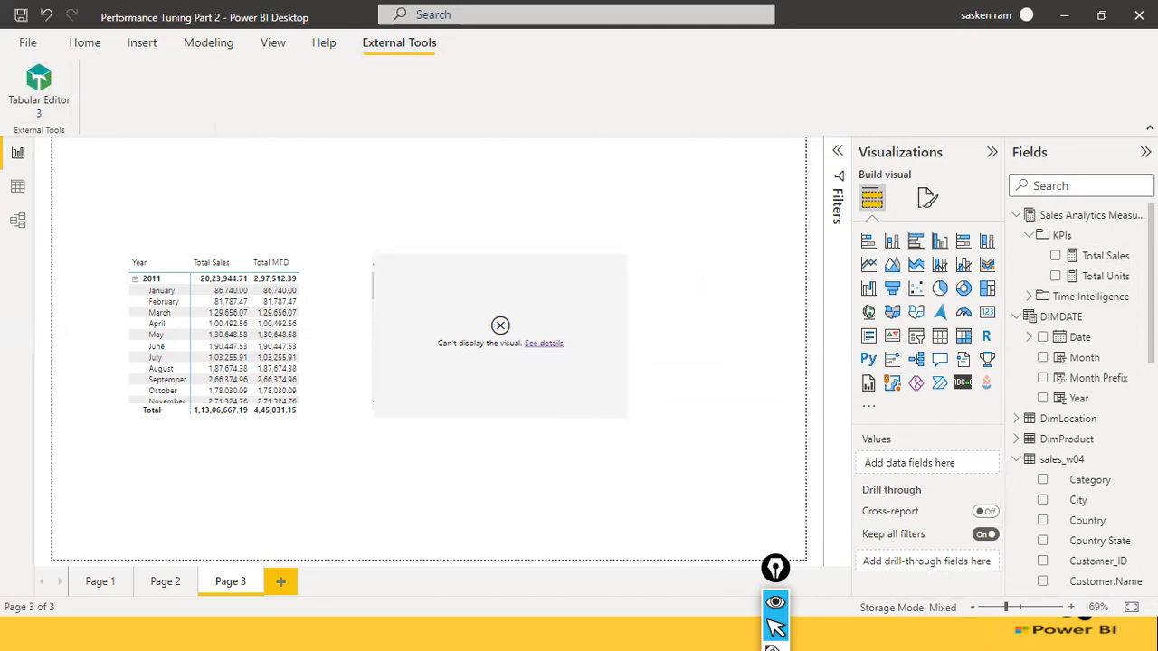
key("super")
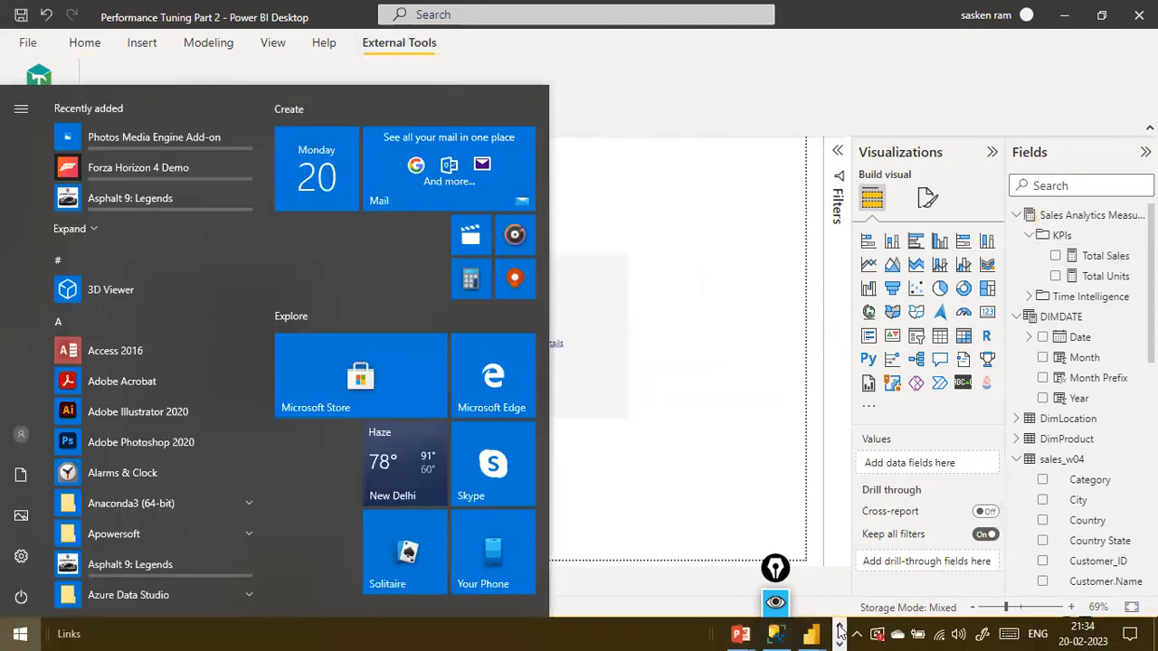
left_click(819, 633)
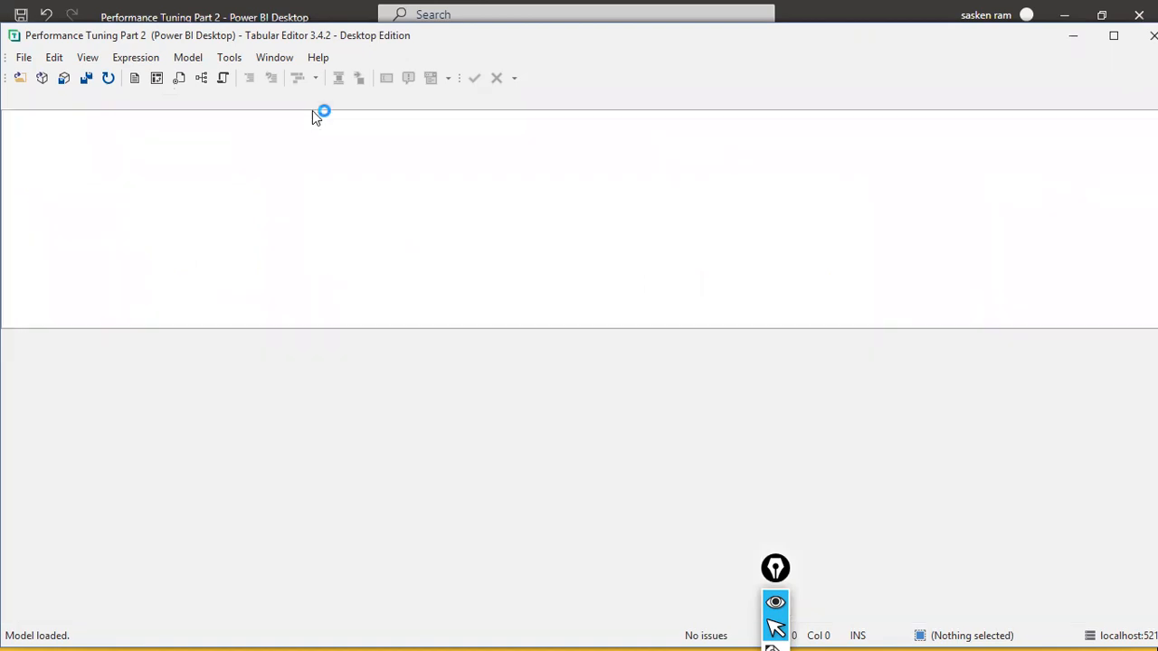
left_click_drag(312, 111, 390, 137)
left_click_drag(471, 299, 768, 455)
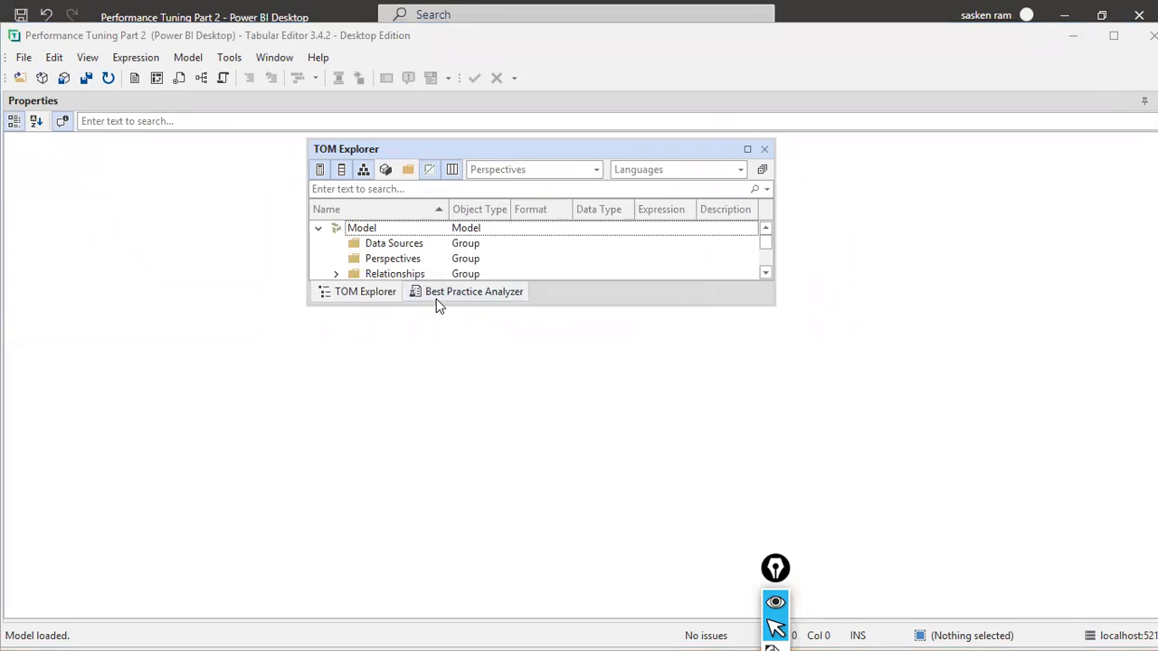
left_click_drag(442, 306, 442, 558)
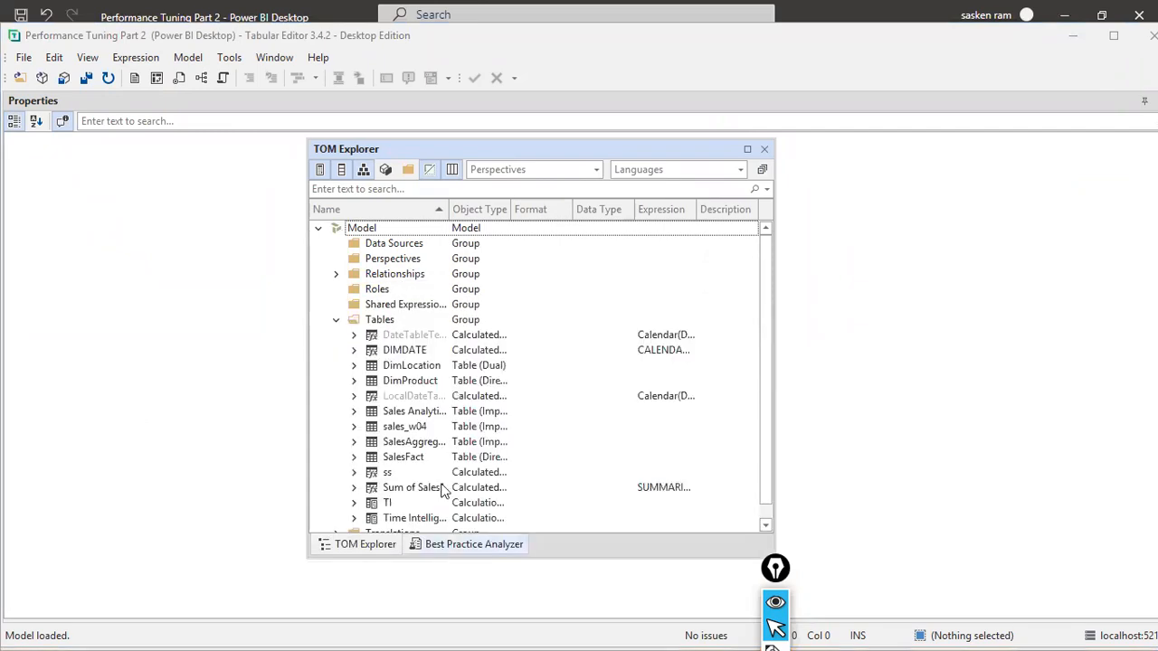
Step: Expand the Time Intelligence calculation group down to its individual calculation items
scroll(430, 431, "down", 1)
left_click(398, 502)
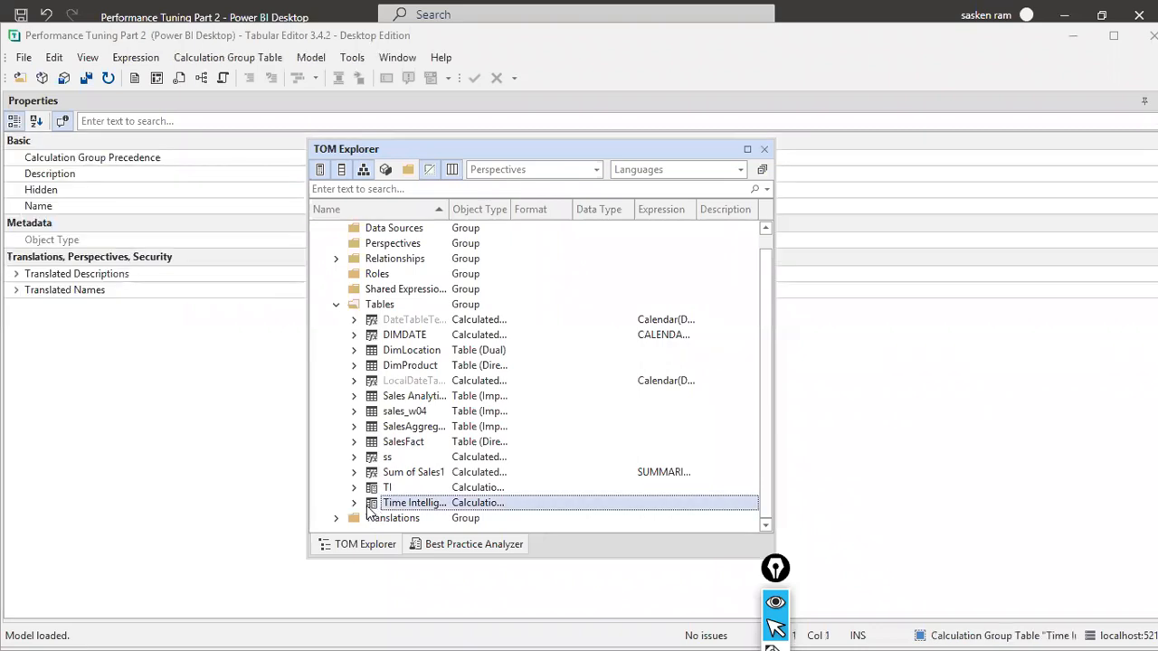
left_click(354, 504)
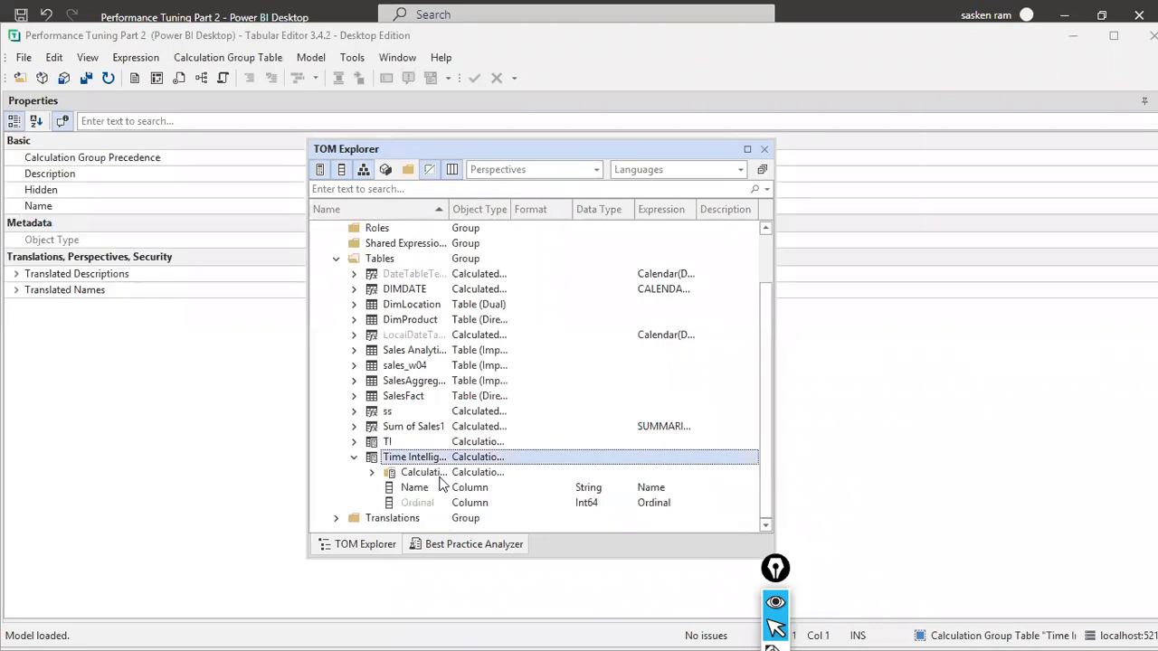
left_click(381, 473)
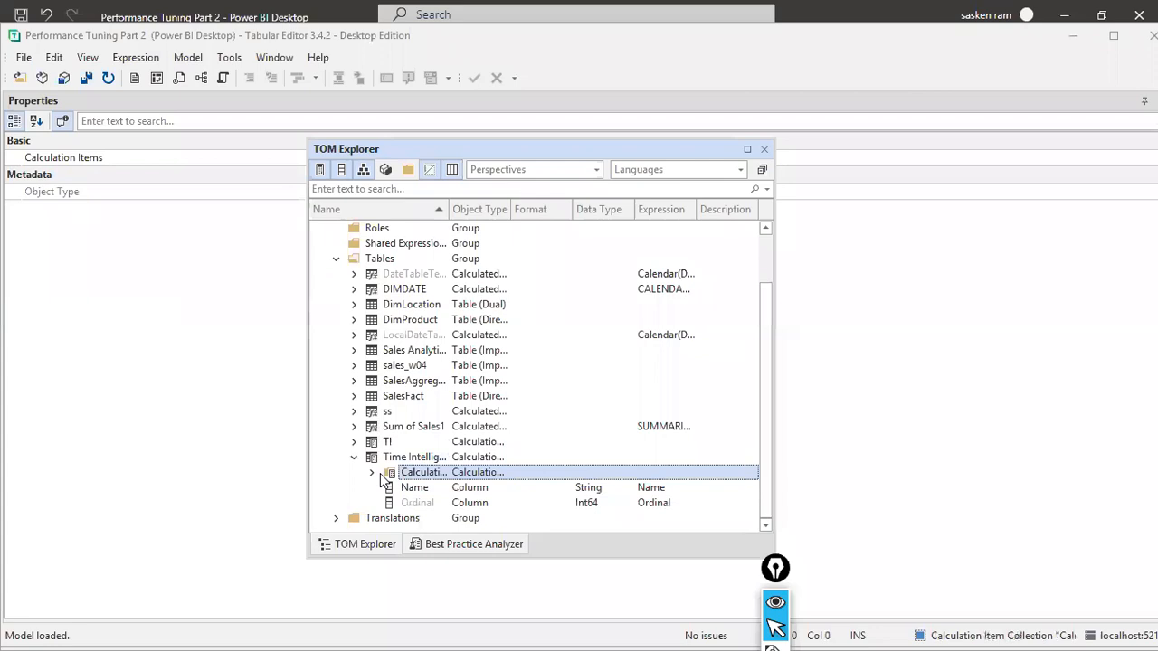
left_click(372, 472)
scroll(384, 480, "down", 1)
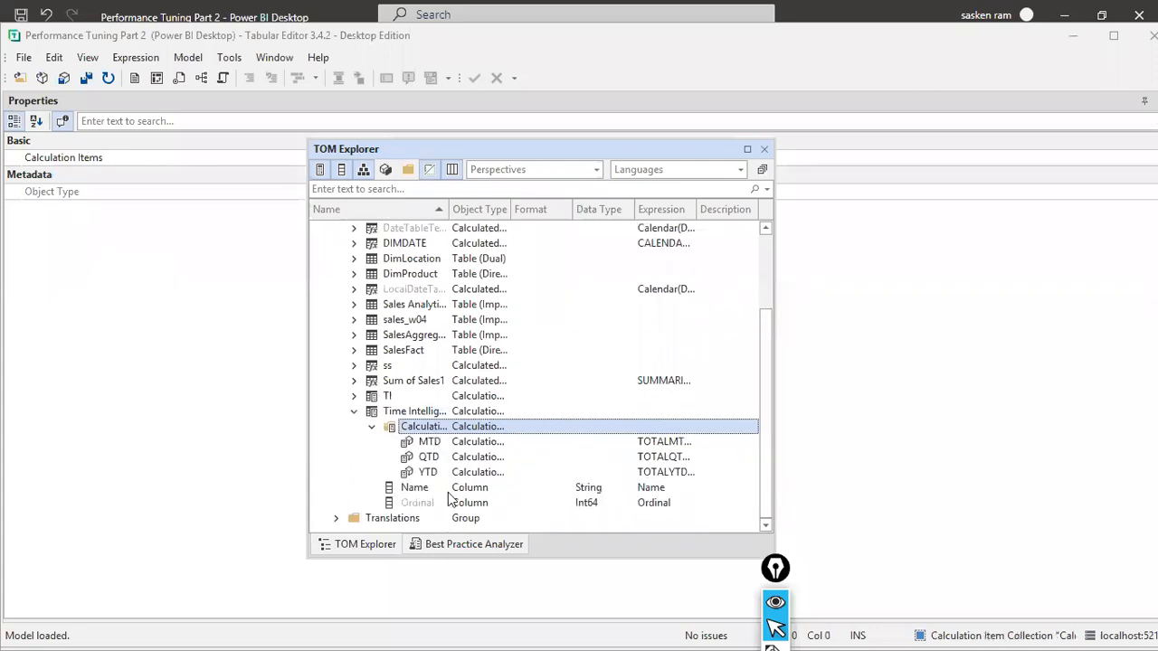
Step: Create a calculation item named Values in the Time Intelligence group and move it above MTD
right_click(423, 428)
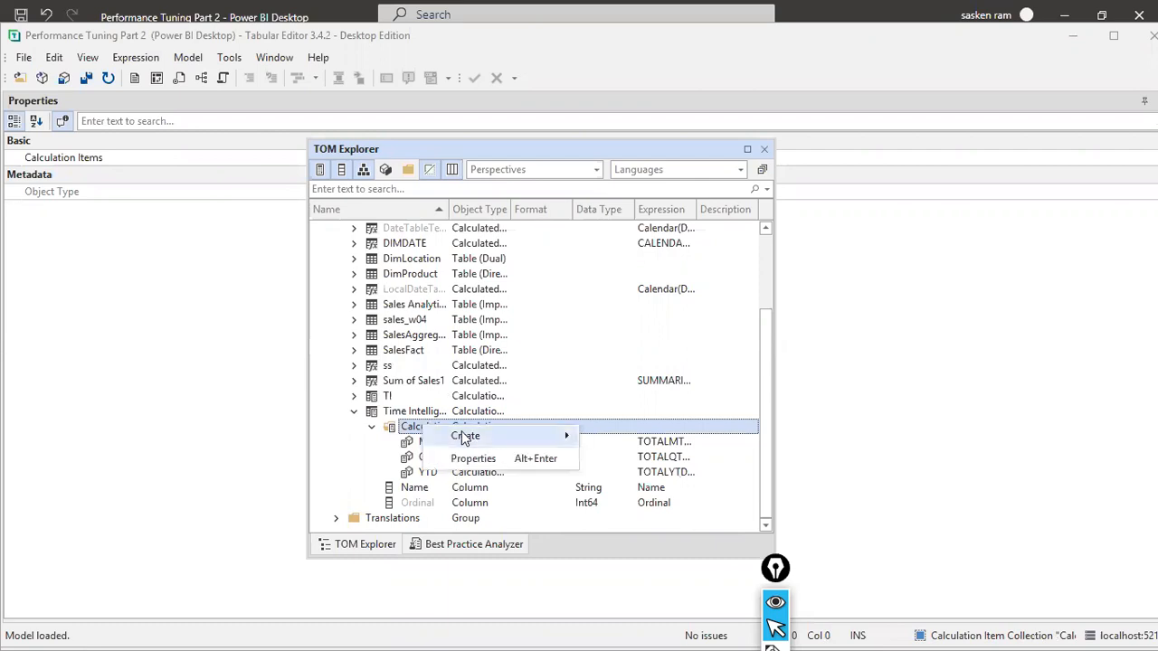
mouse_move(493, 436)
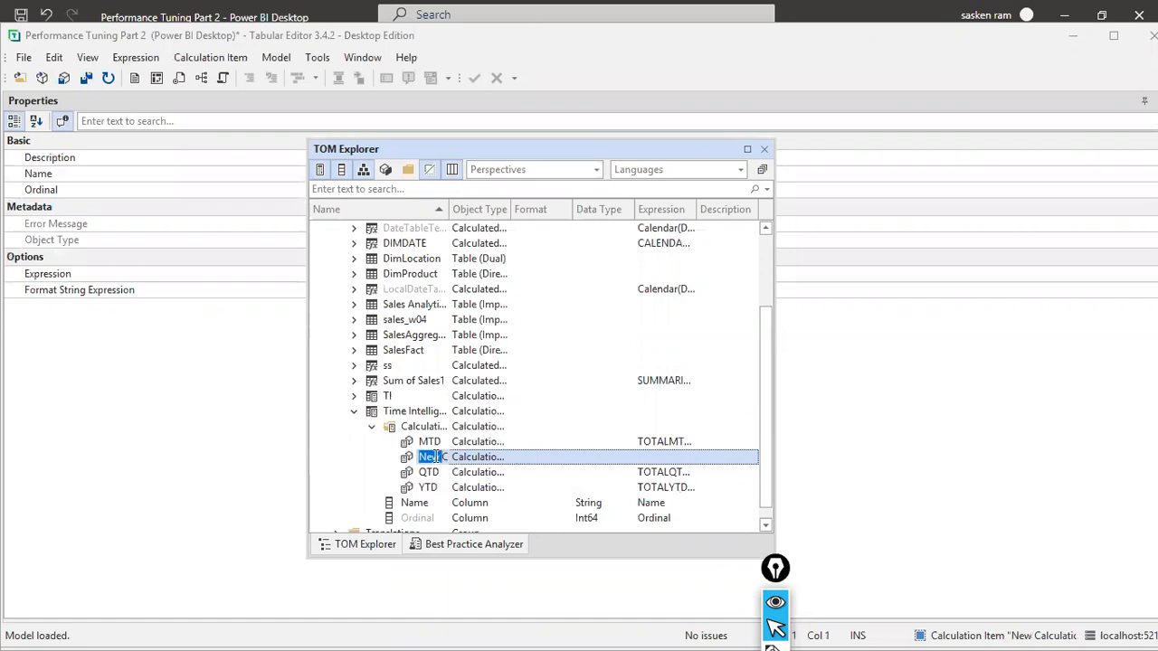
left_click_drag(450, 209, 568, 209)
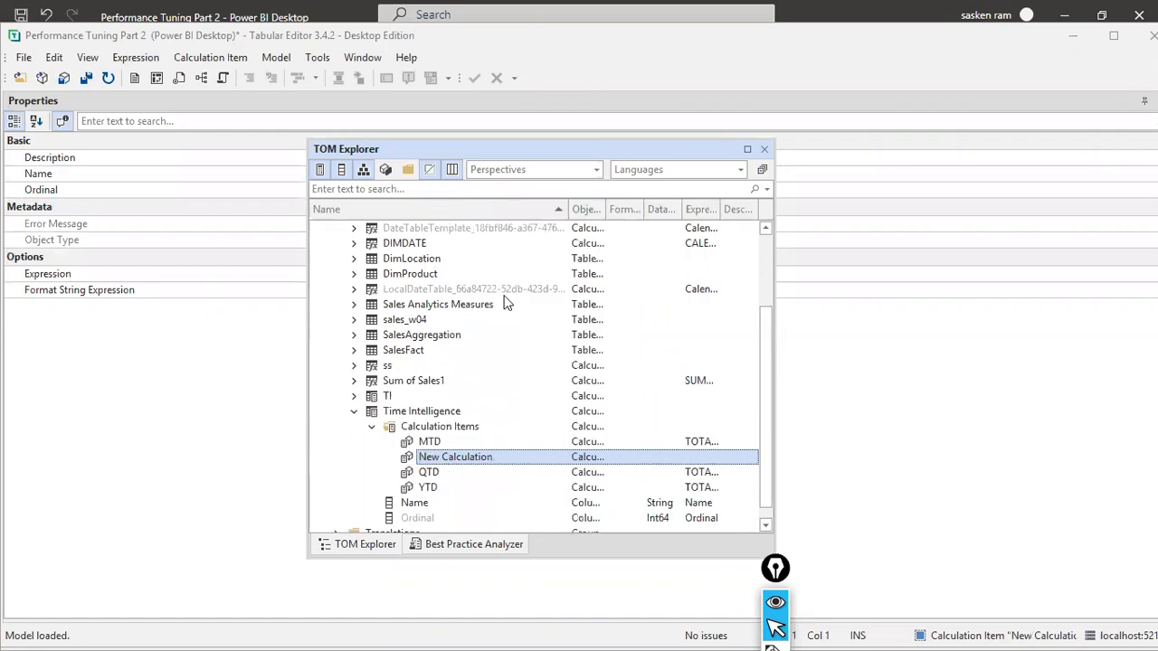
left_click(445, 458)
key("ctrl+a")
type("Values")
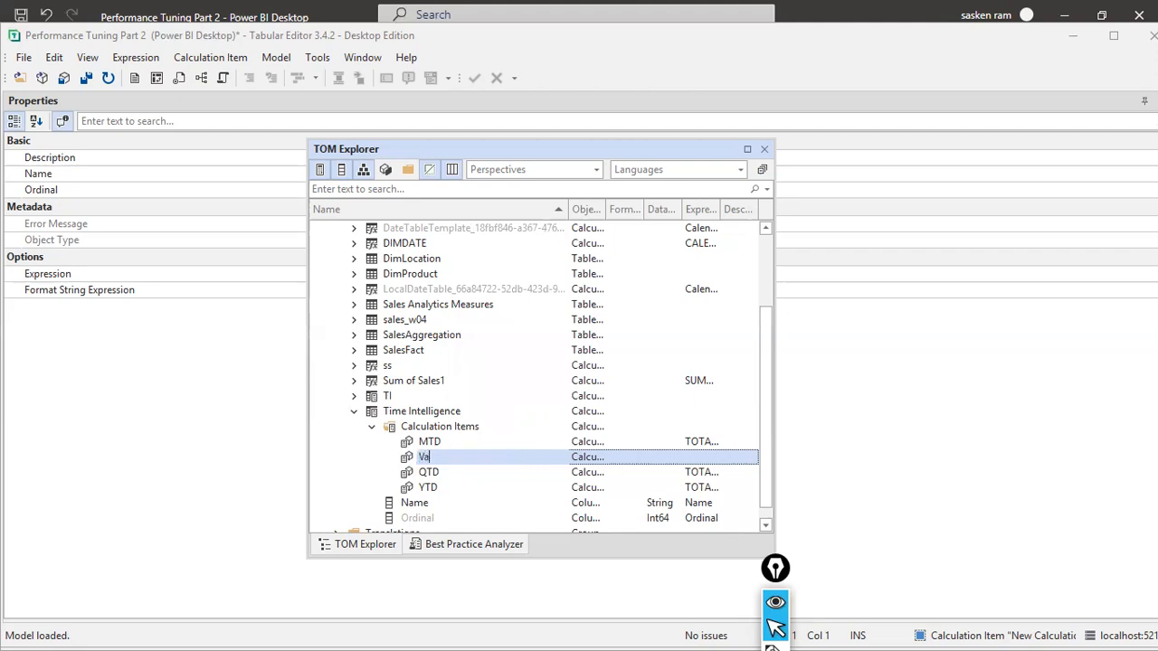
key("Return")
left_click_drag(480, 469, 476, 434)
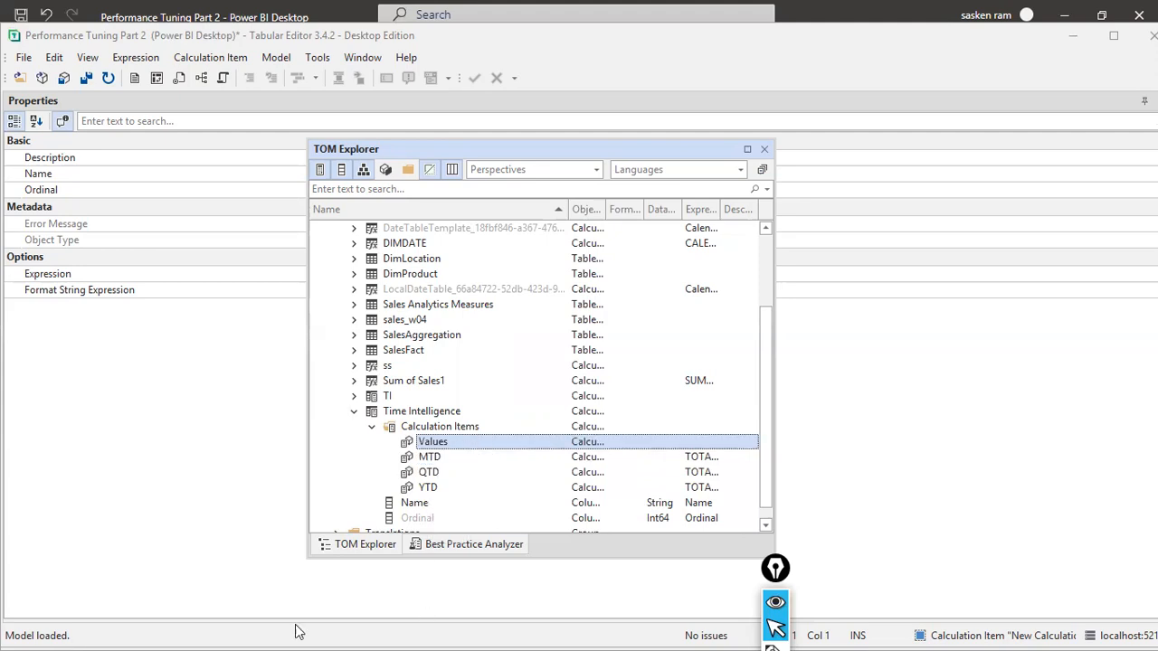
scroll(380, 527, "down", 1)
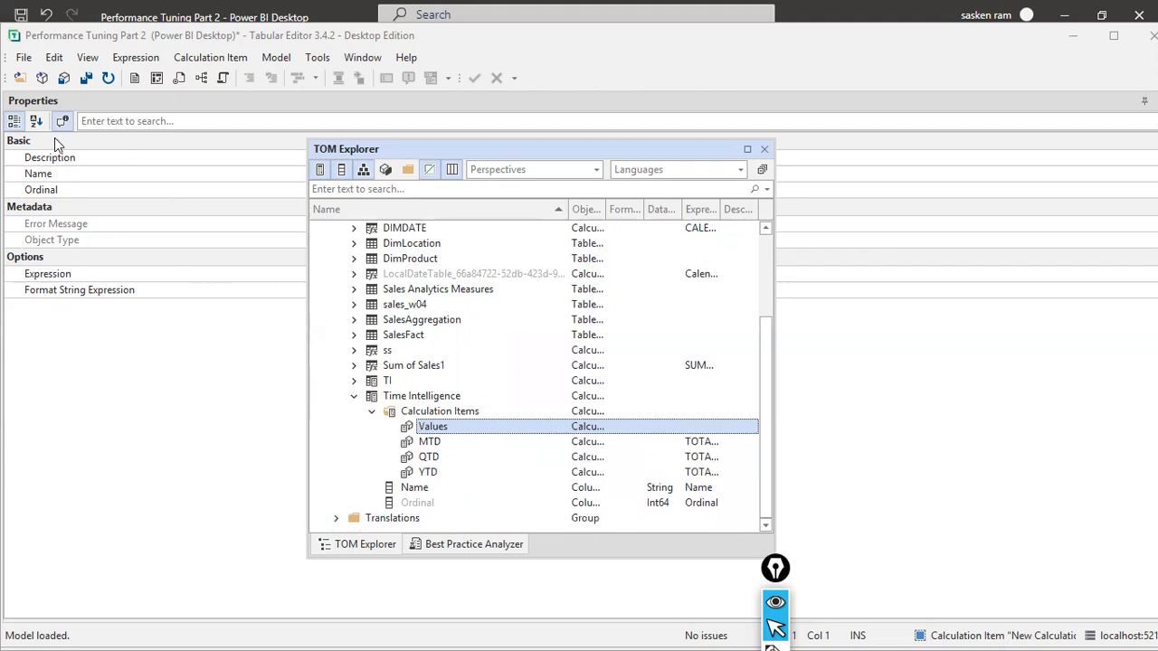
Step: Move the TOM Explorer clear of the property values and select the Expression property of the Values item
left_click(426, 444)
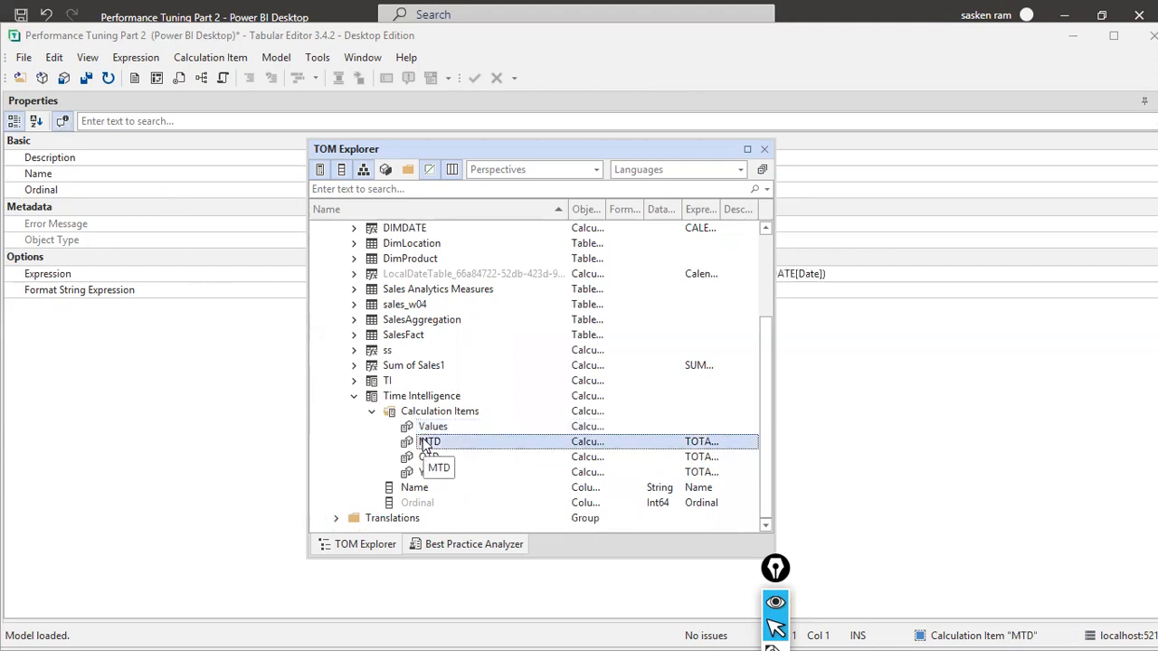
left_click_drag(483, 150, 818, 278)
left_click(801, 554)
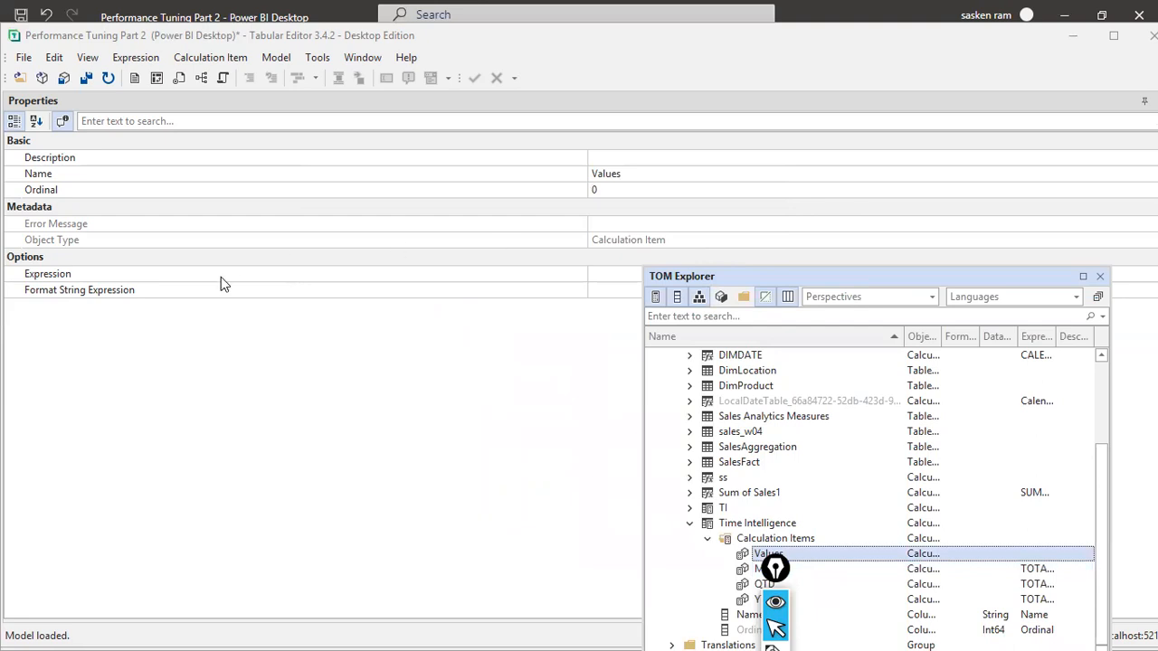
left_click(624, 273)
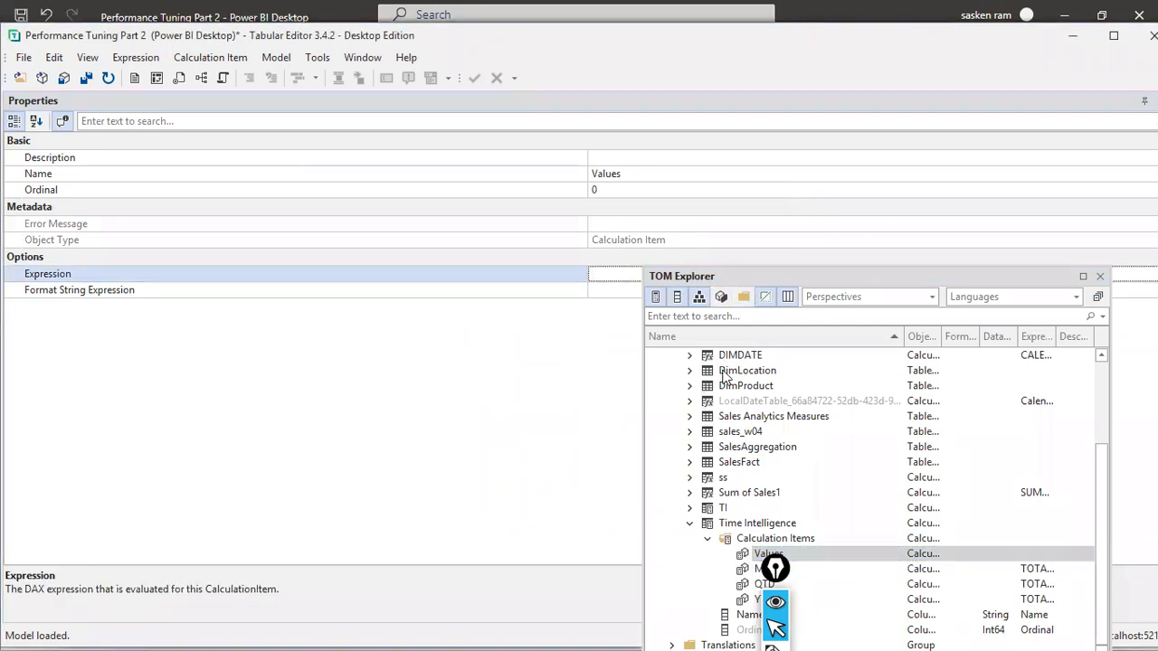
Step: Sort the properties of the Values calculation item alphabetically
left_click(158, 58)
left_click(114, 207)
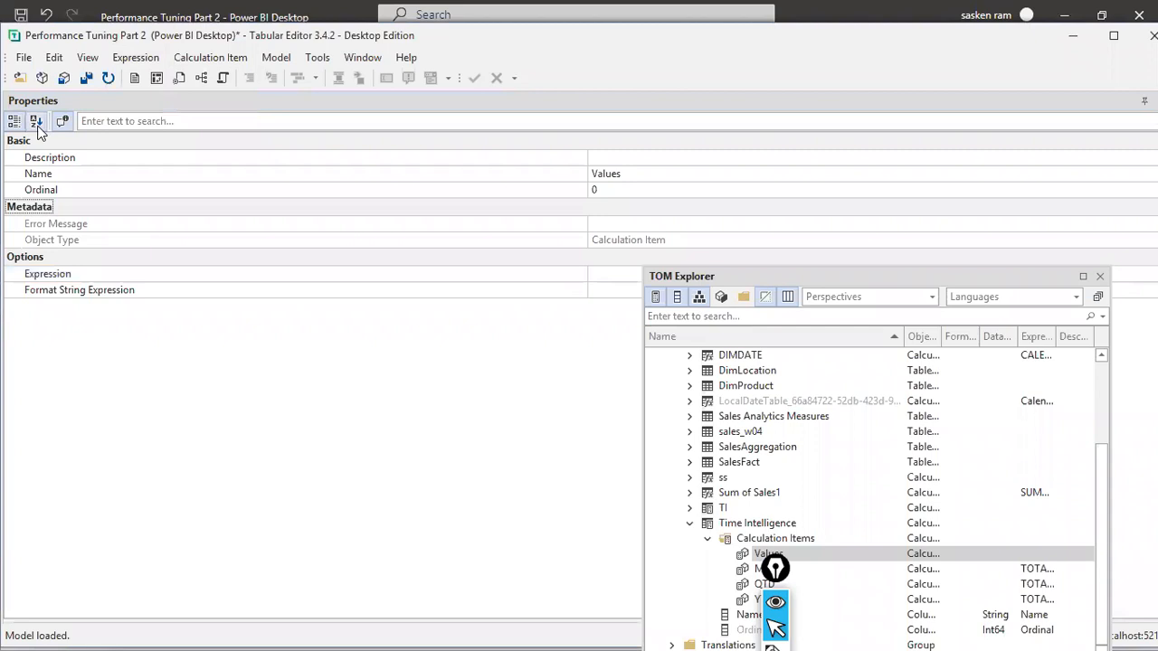
left_click(36, 123)
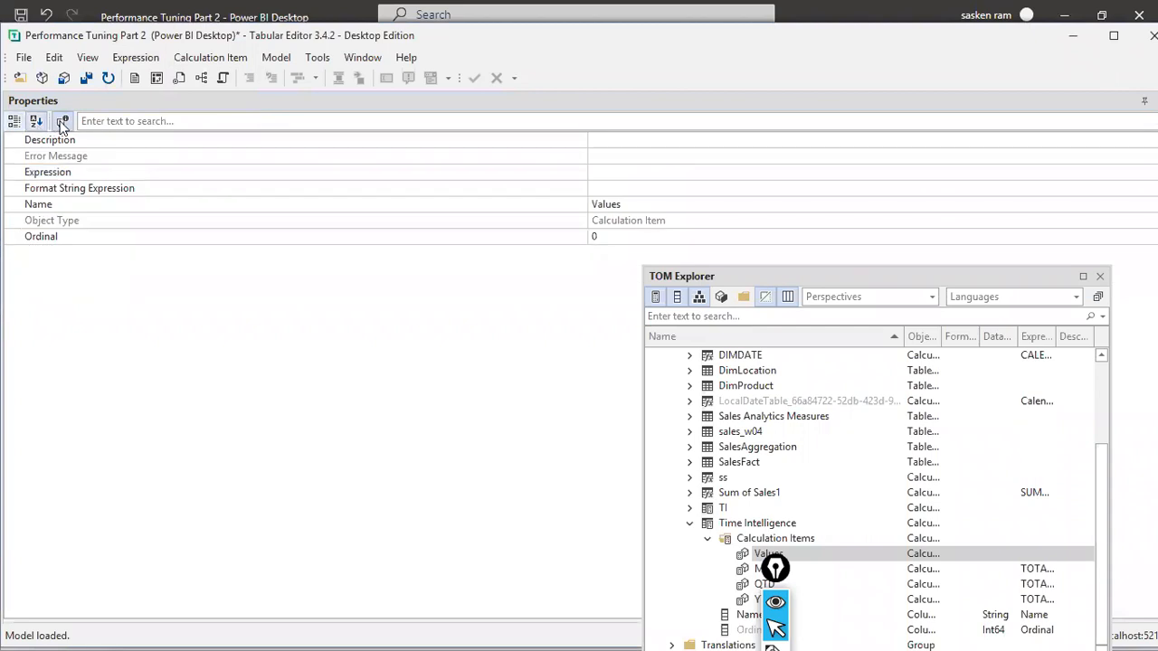
Step: Group the properties by category again, inspect the Time Intelligence calculation group's properties and reselect the Values calculation item
left_click(13, 123)
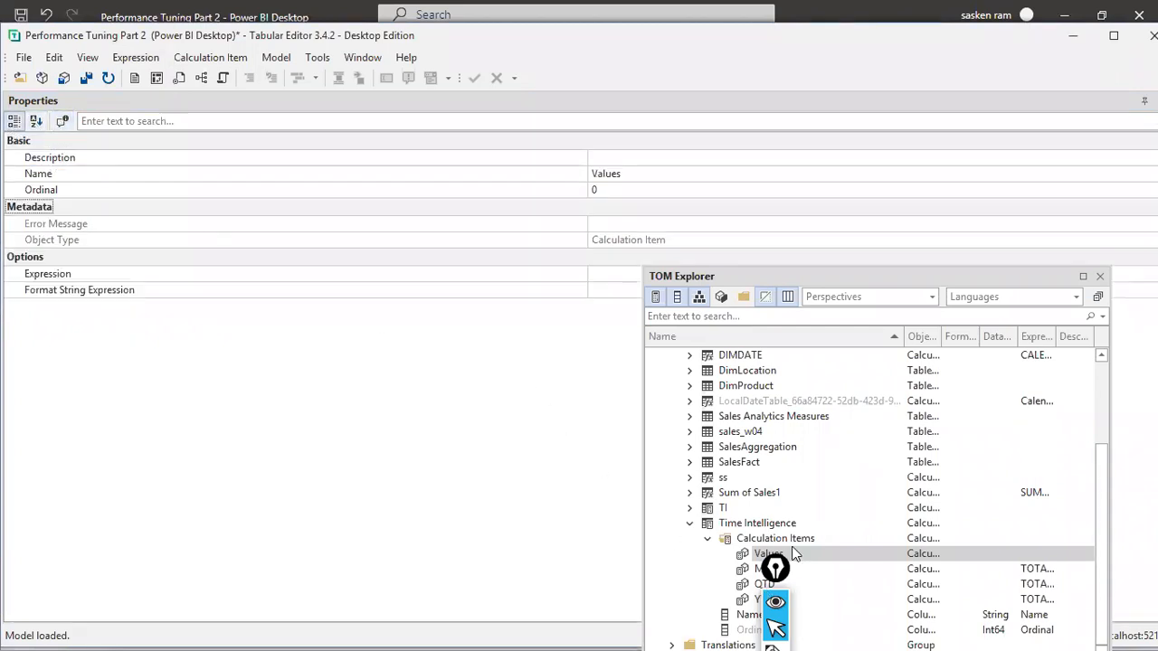
left_click(788, 526)
right_click(788, 526)
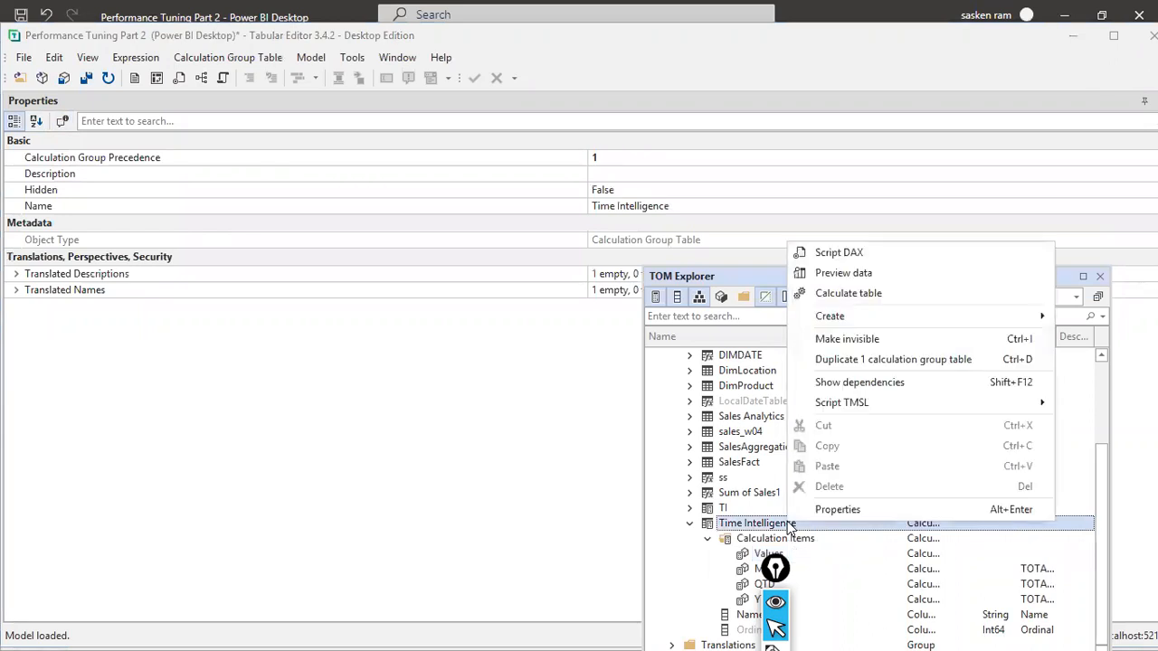
left_click(836, 510)
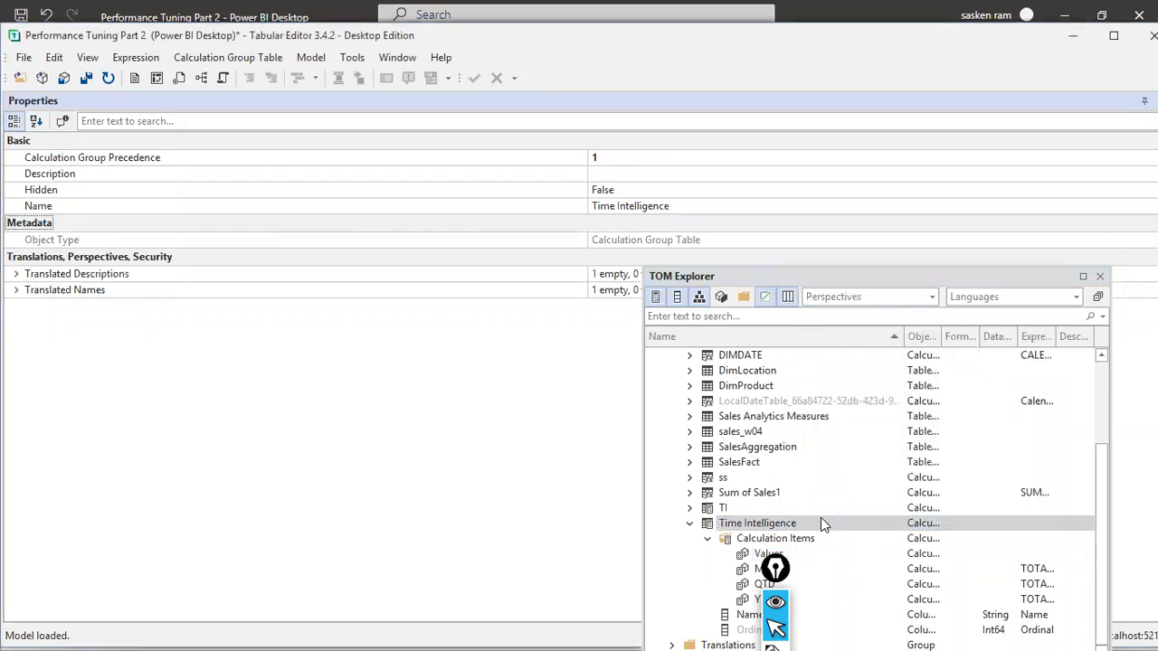
right_click(821, 522)
key("Escape")
left_click(801, 555)
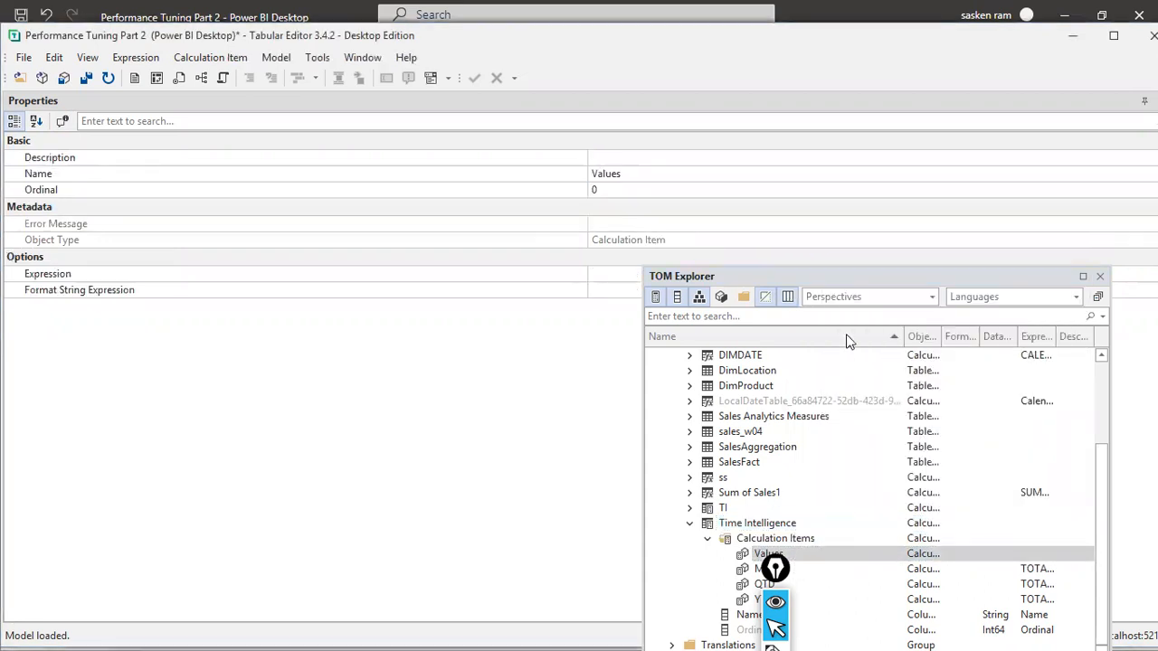
Step: Move the Properties and TOM Explorer panels aside to expose the Expression Editor for the Values item
left_click_drag(786, 275, 710, 389)
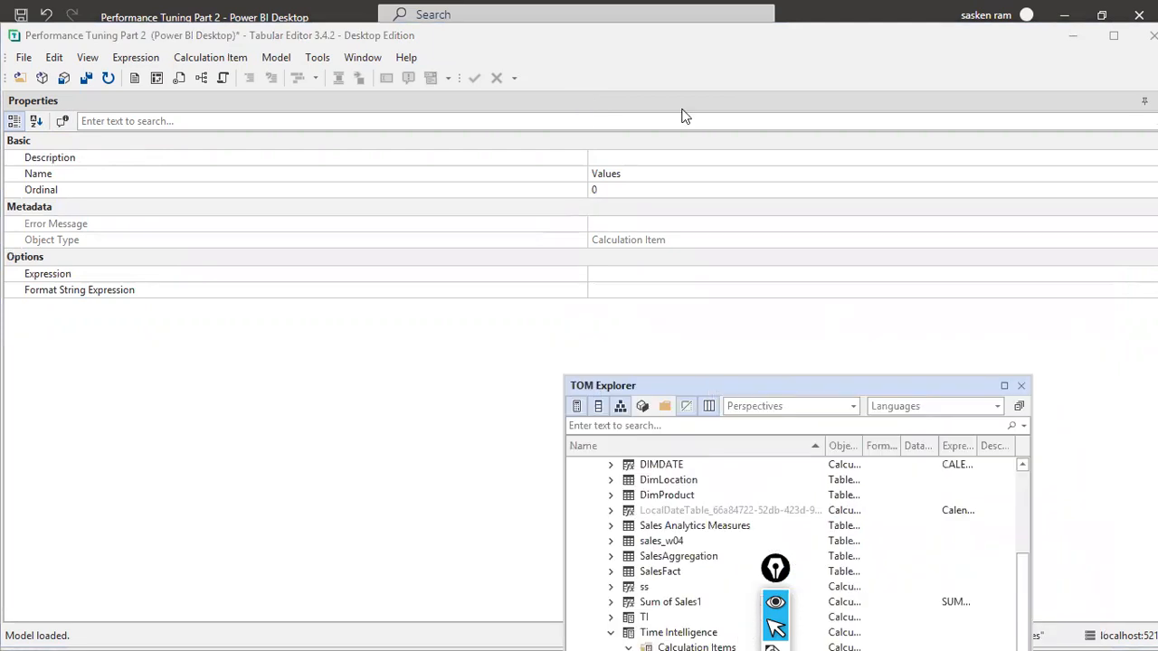
left_click_drag(242, 101, 888, 196)
left_click_drag(687, 387, 687, 155)
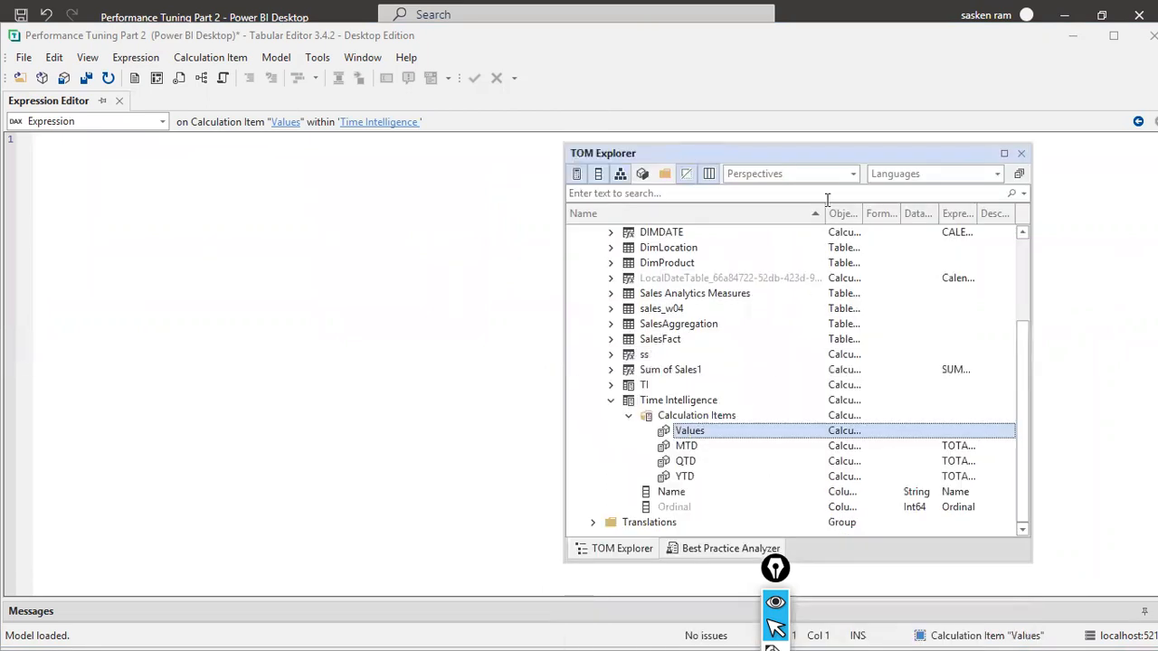
Step: Enter SELECTEDMEASURE() as the DAX expression of the Values calculation item
left_click(699, 432)
left_click(207, 214)
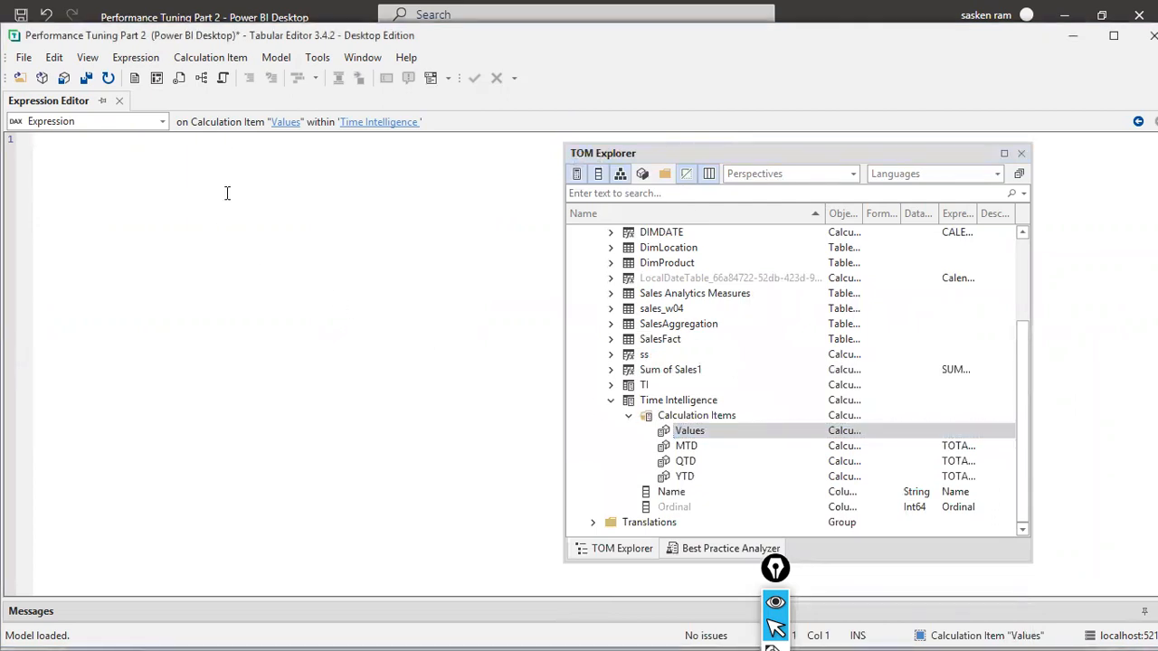
type("SELEC")
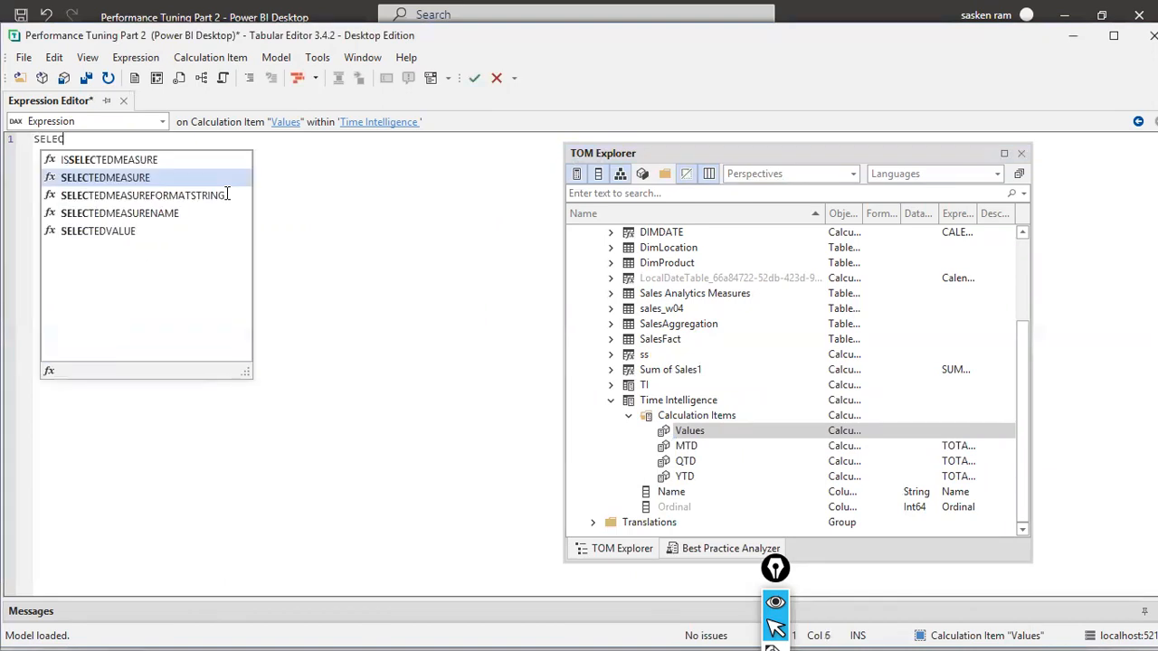
key("Tab")
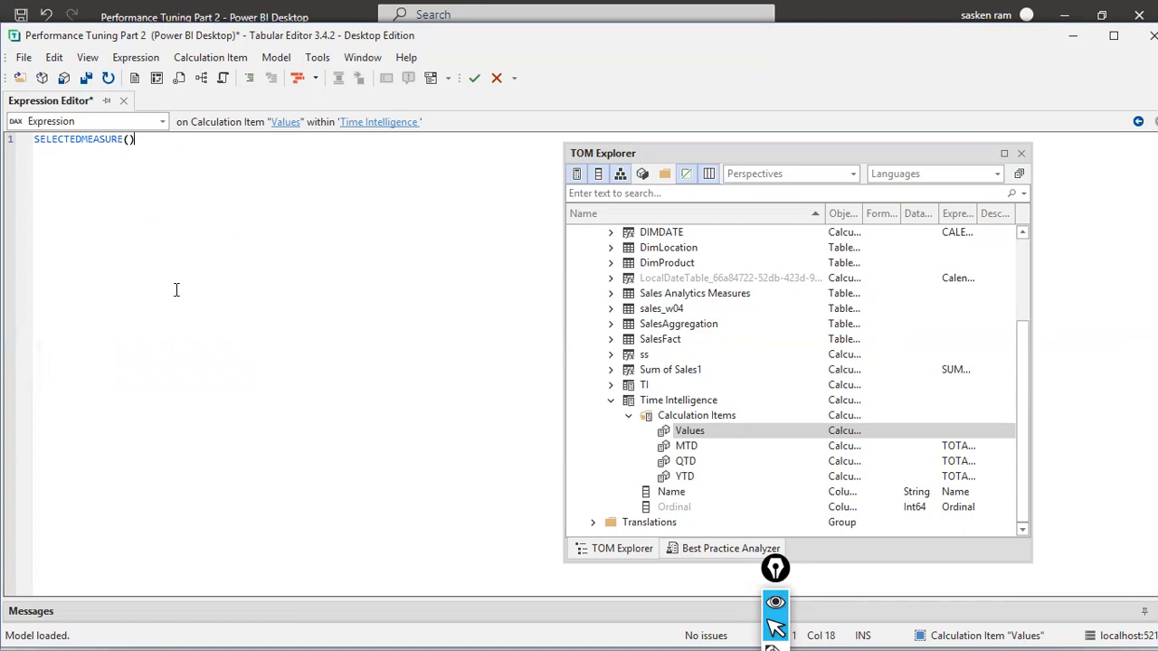
Step: Check the expressions of the MTD, QTD and YTD items and return to the Values item
left_click(685, 446)
left_click(685, 461)
left_click(684, 476)
left_click(702, 431)
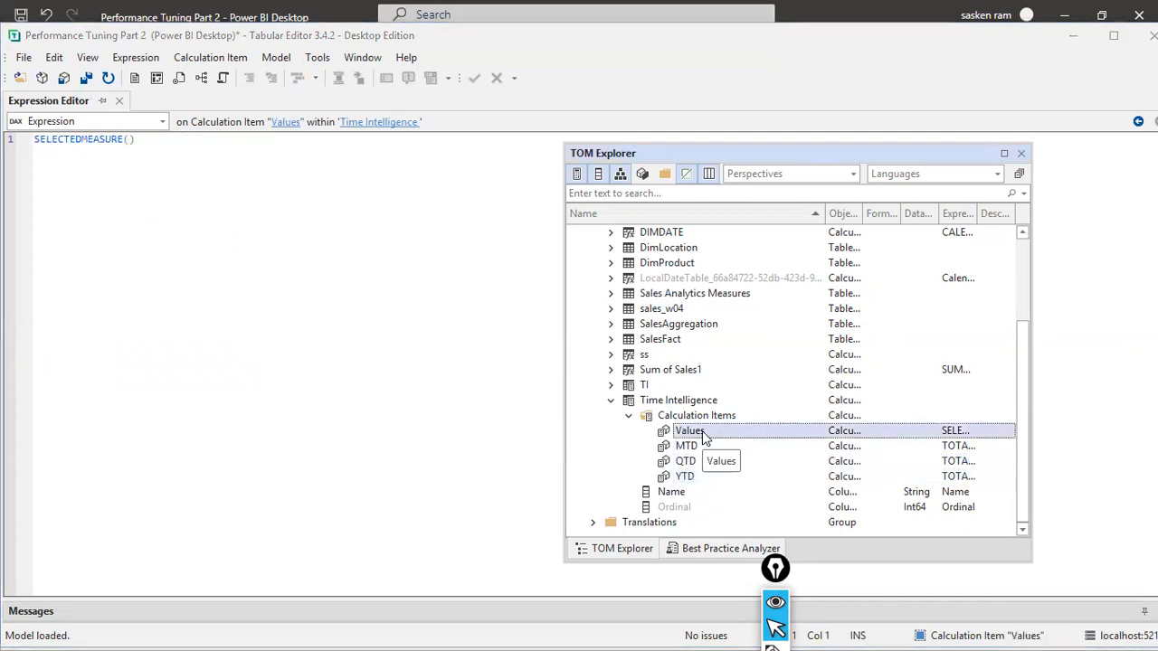
Step: Save the calculation group changes to the model and exit Tabular Editor
left_click(23, 57)
left_click(48, 188)
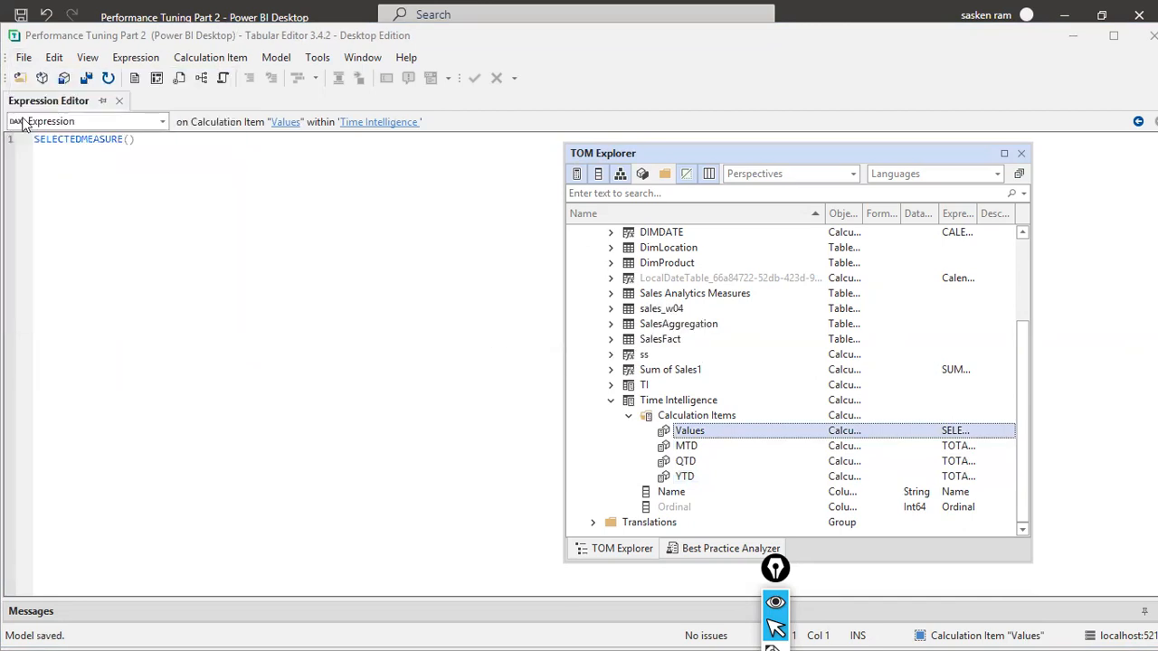
left_click(23, 57)
left_click(44, 312)
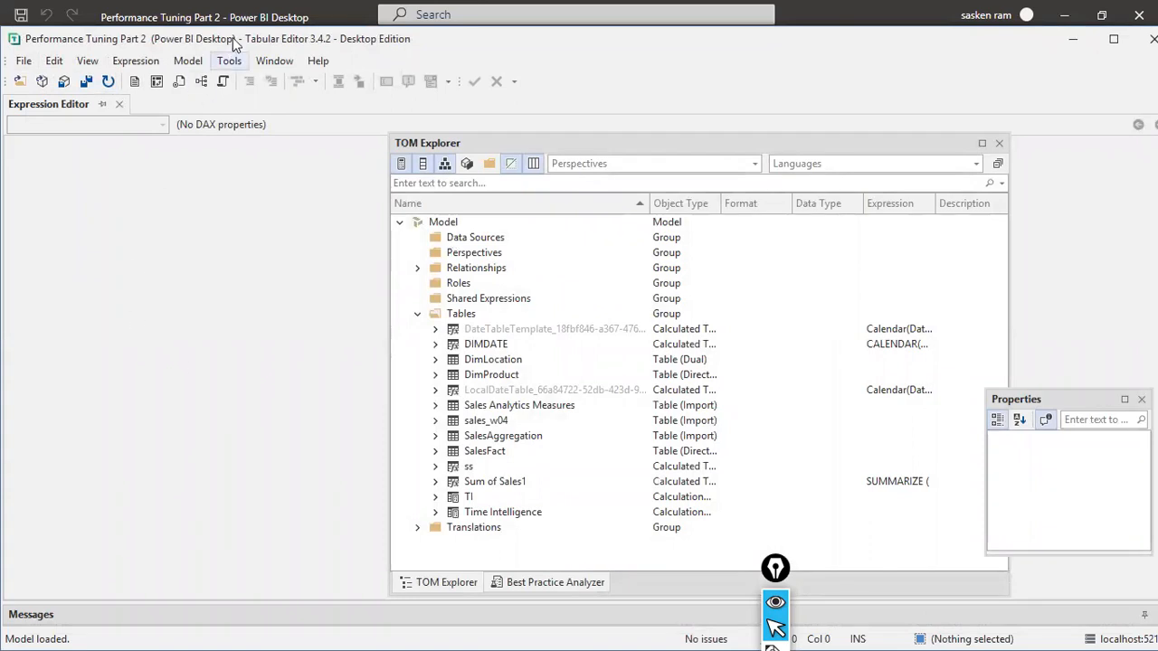
Step: Switch to Power BI Desktop and refresh the calculation groups
left_click(262, 12)
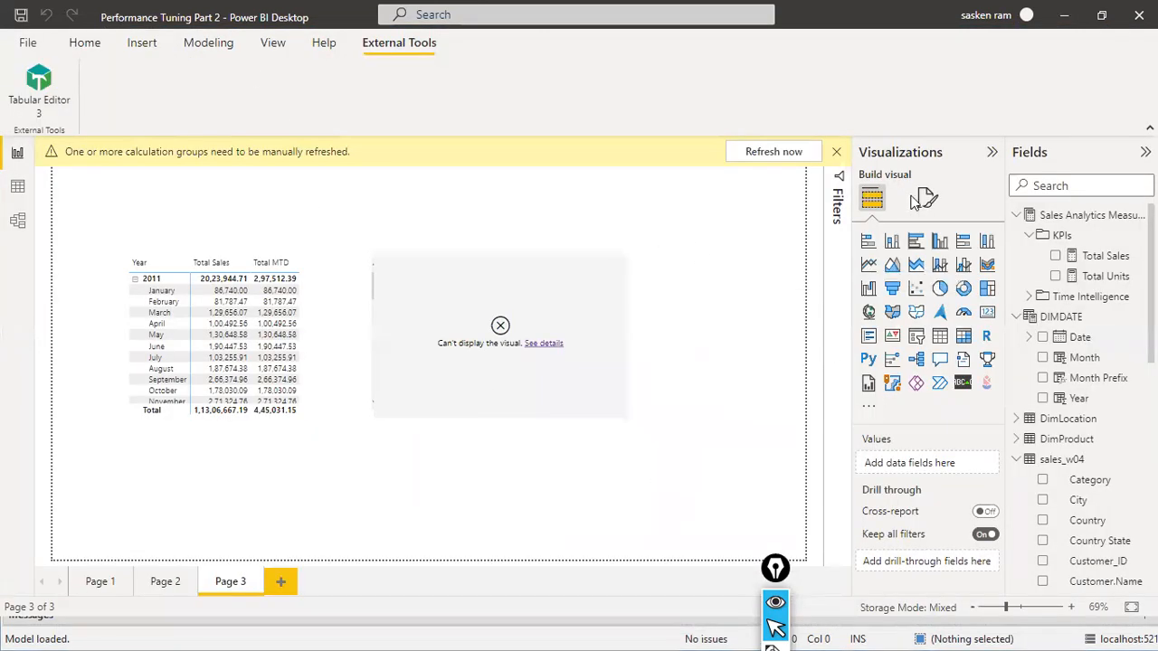
left_click(760, 155)
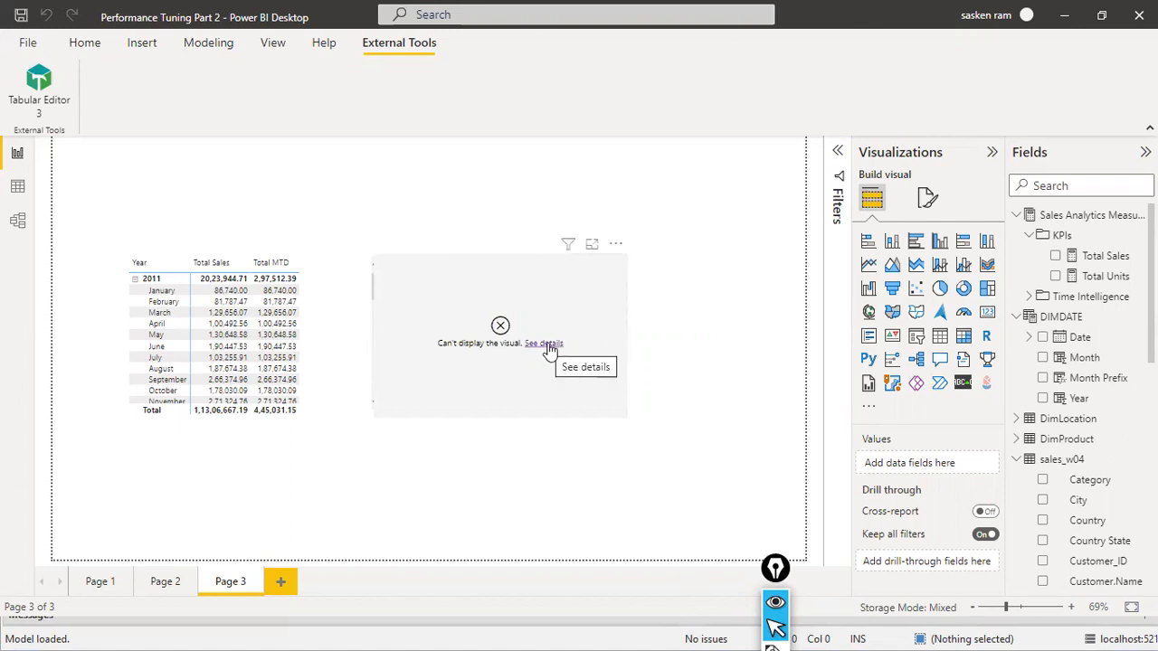
left_click(84, 42)
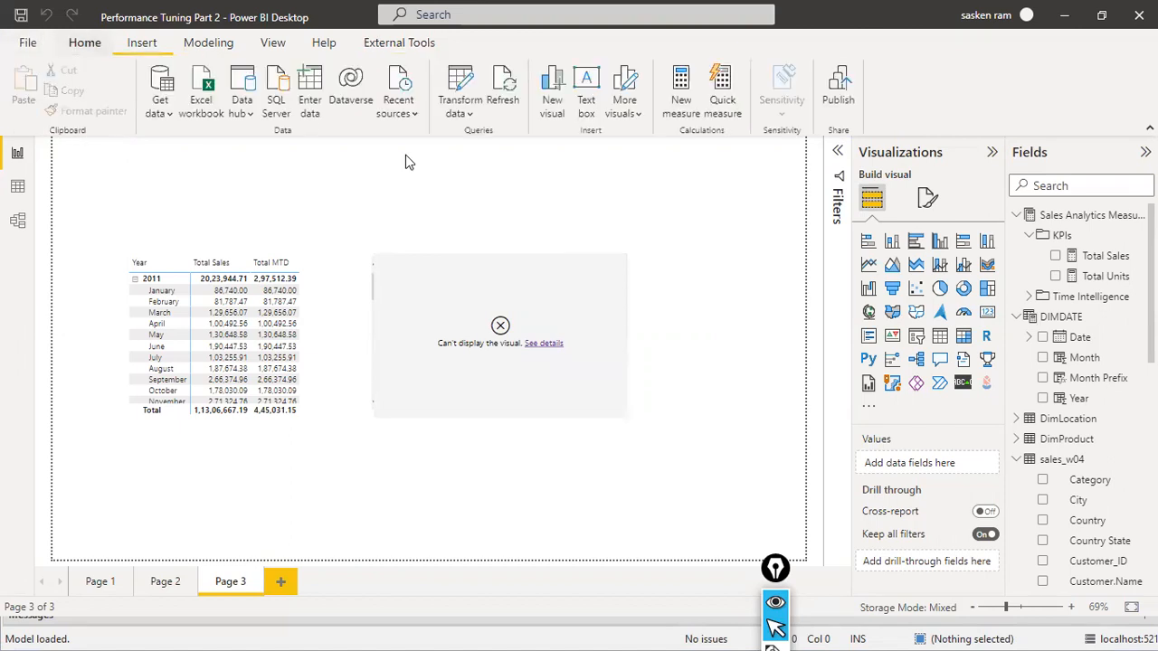
Step: Remove Name from the columns of the failing matrix on Page 3 and add the Time Intelligence Name field there again
left_click(546, 354)
scroll(923, 524, "down", 3)
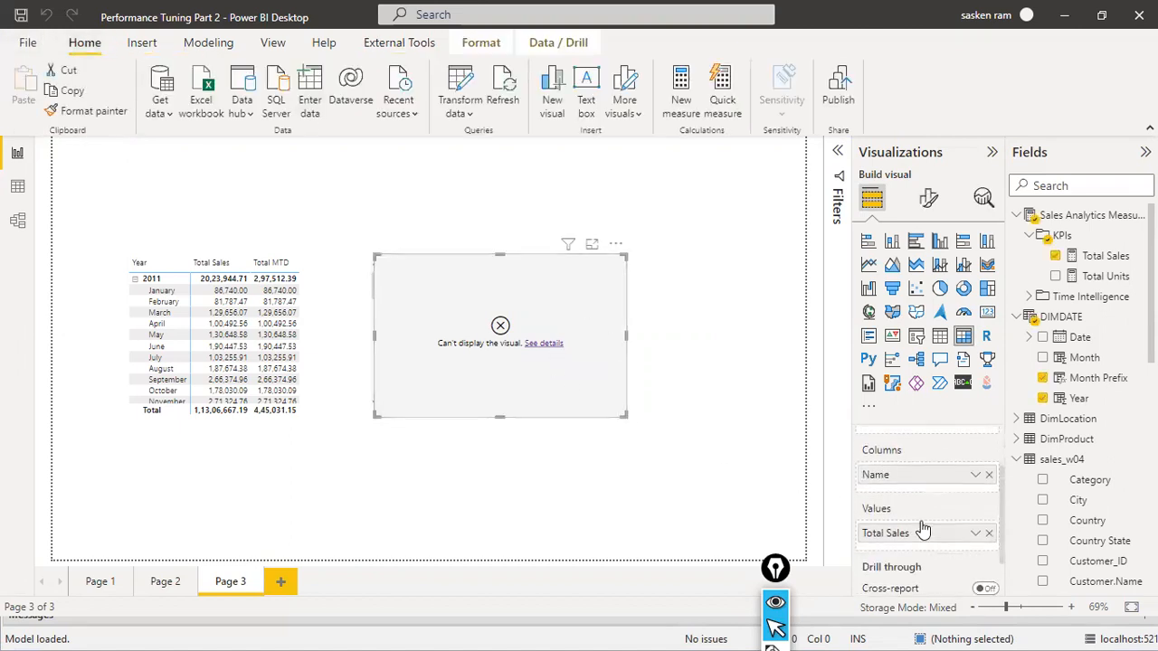
left_click(989, 467)
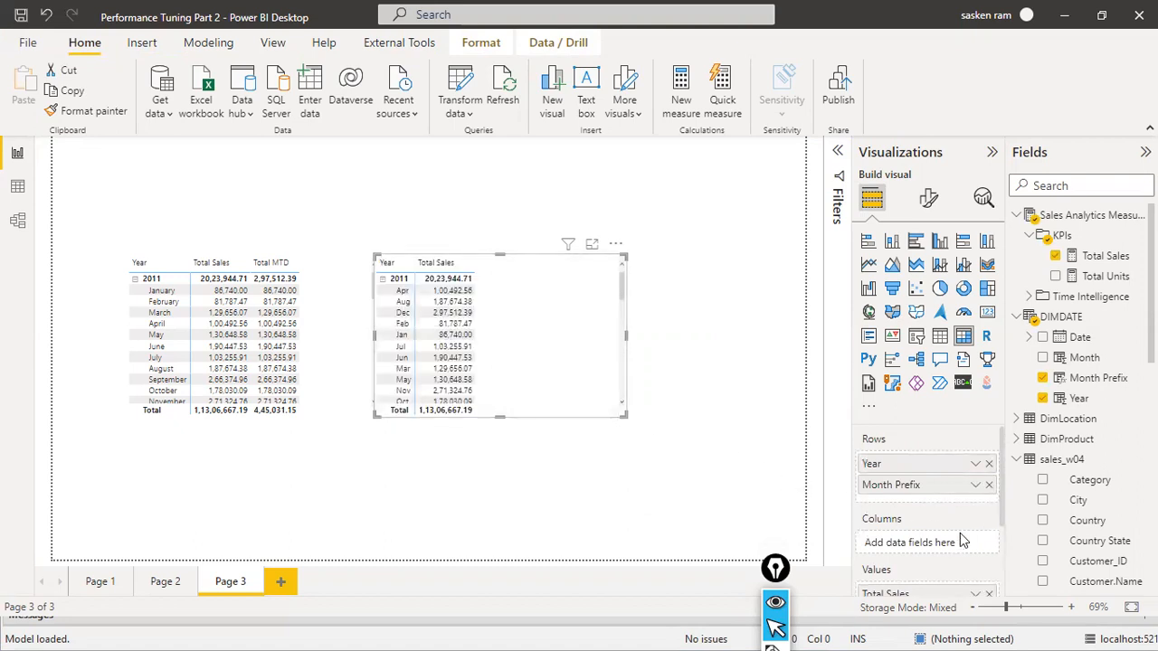
scroll(960, 533, "down", 1)
scroll(987, 550, "down", 1)
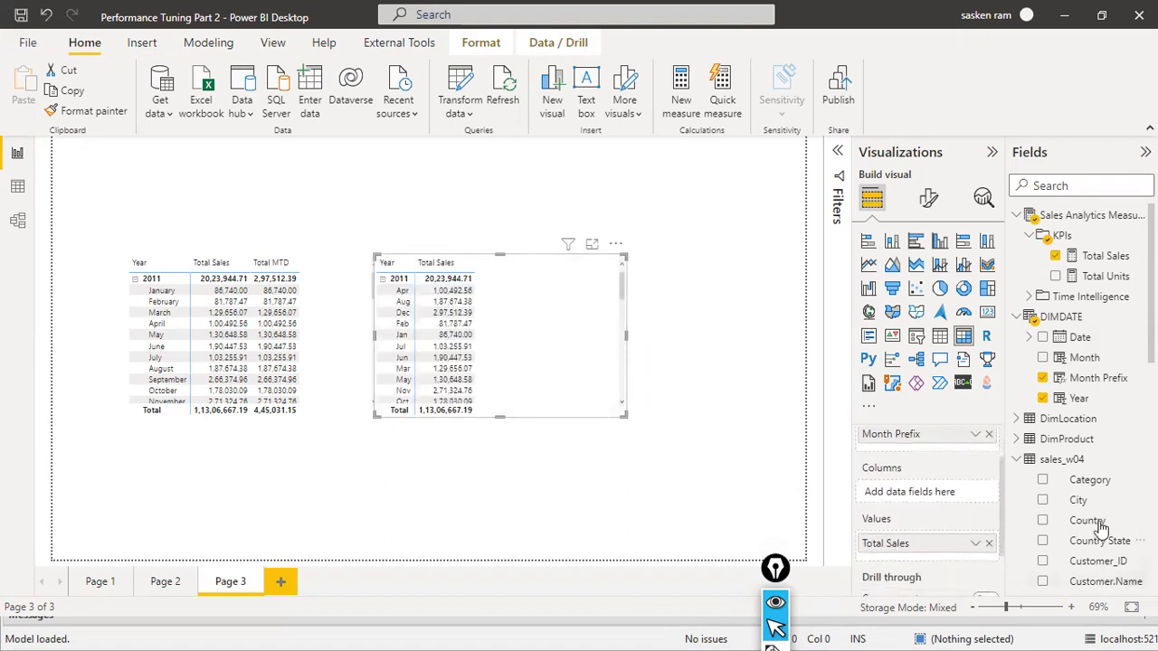
scroll(1100, 528, "down", 3)
scroll(1100, 527, "down", 3)
left_click_drag(1083, 579, 917, 491)
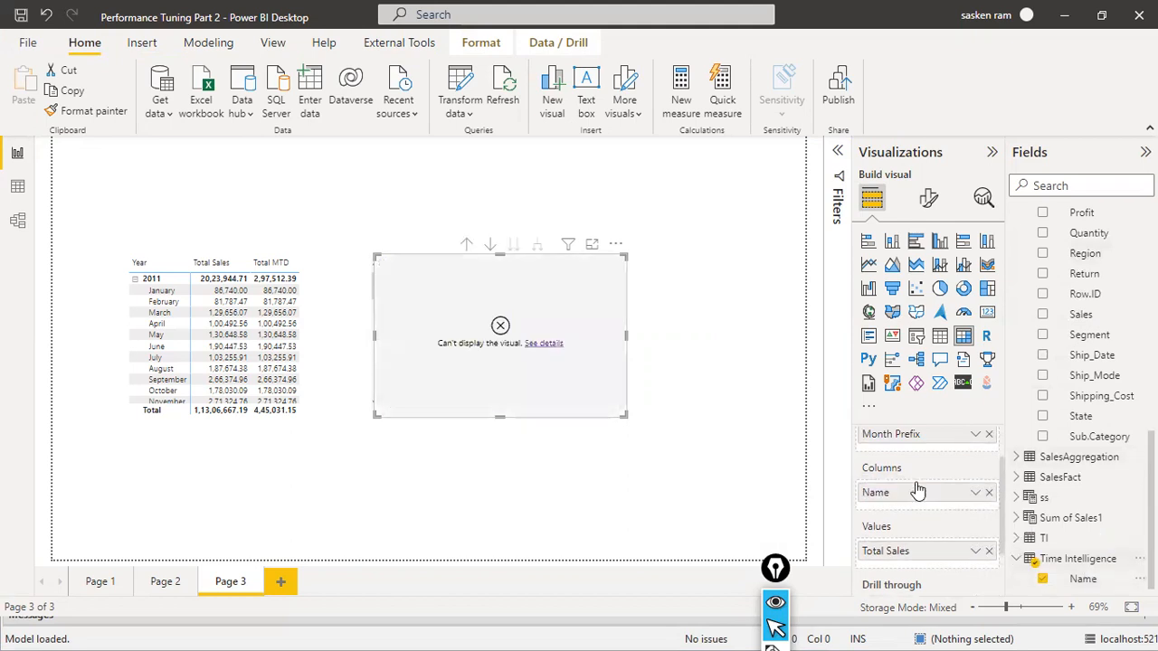
Step: Read the error details of the Page 3 matrix and examine the fields used by the matrix on Page 2
left_click(545, 343)
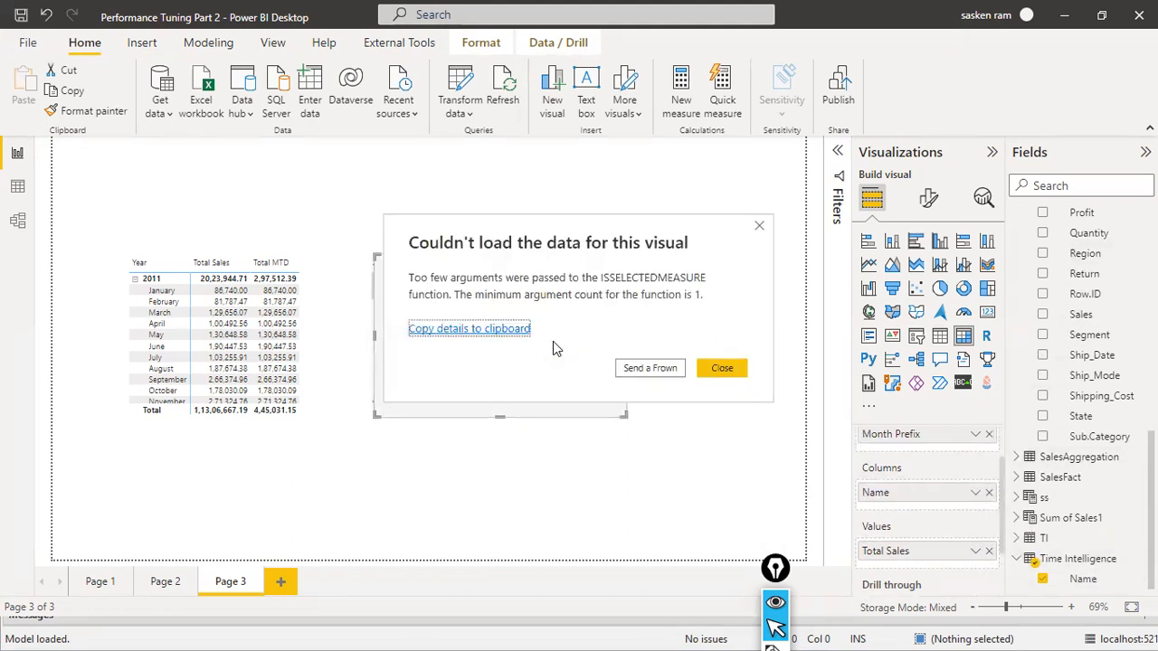
left_click(714, 369)
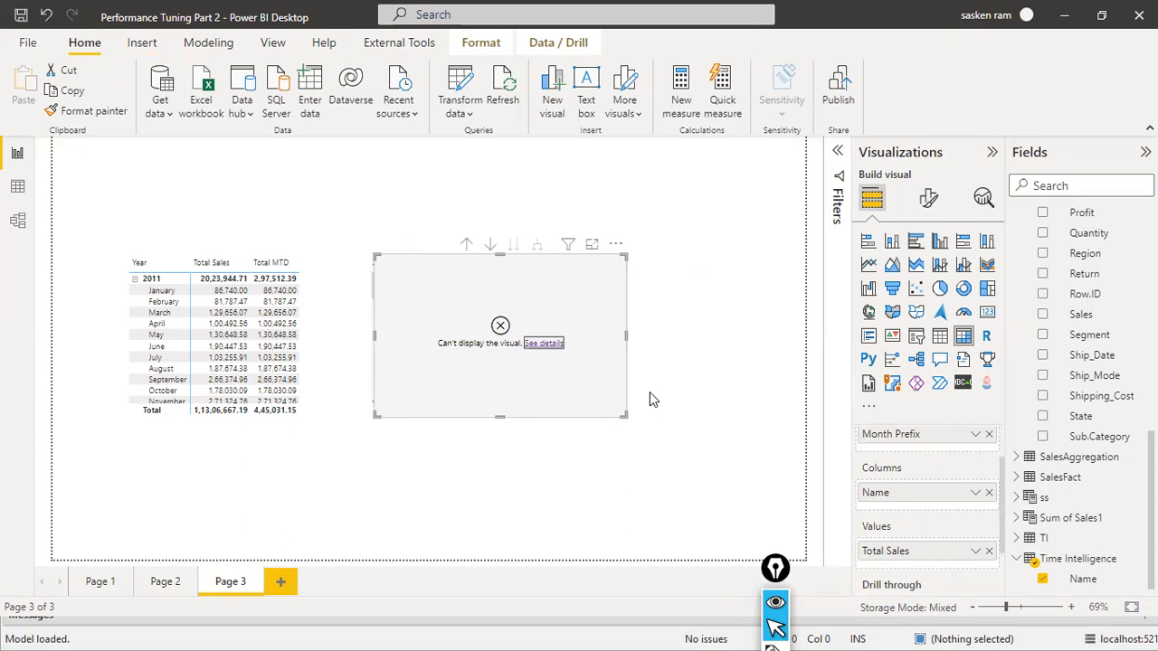
left_click(163, 581)
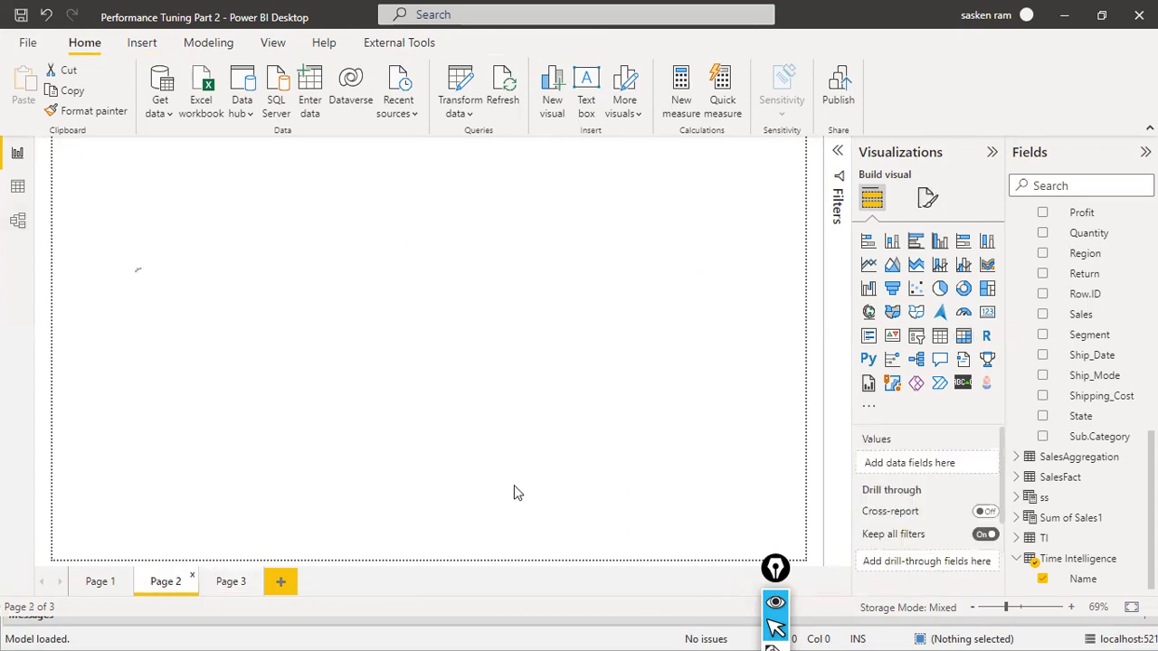
left_click(382, 387)
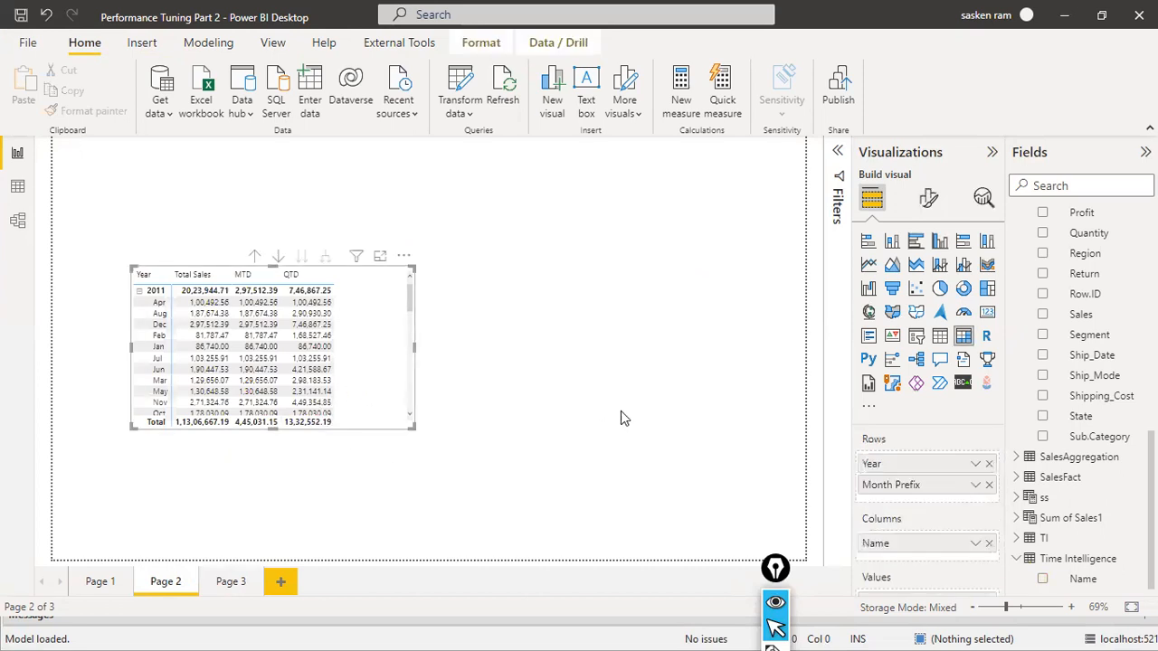
scroll(883, 529, "down", 2)
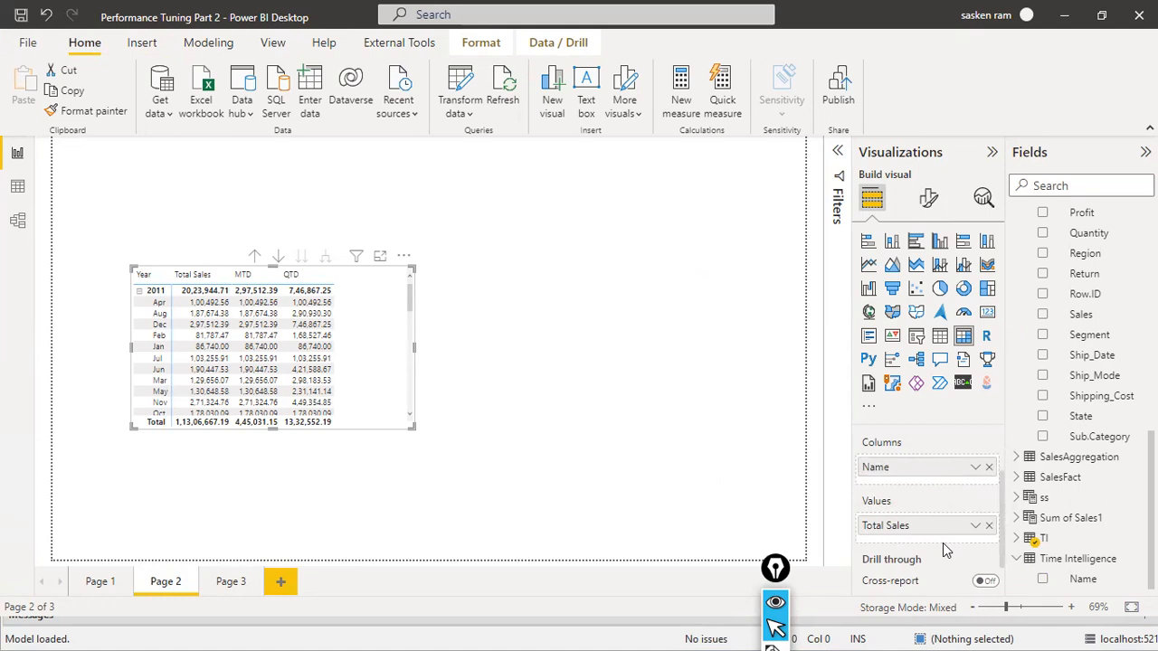
scroll(942, 546, "up", 1)
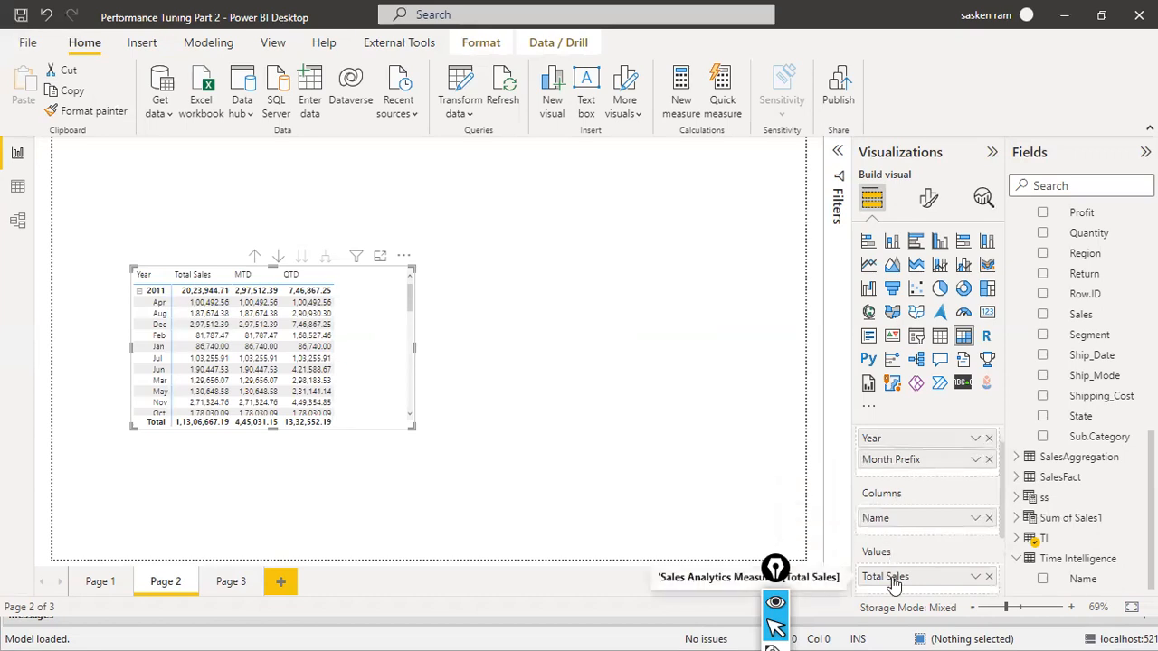
Step: Rearrange the Sales Analytics Measures and sales_w04 tables in the model diagram and inspect the relationship between sales_w04 and DIMDATE
left_click(20, 222)
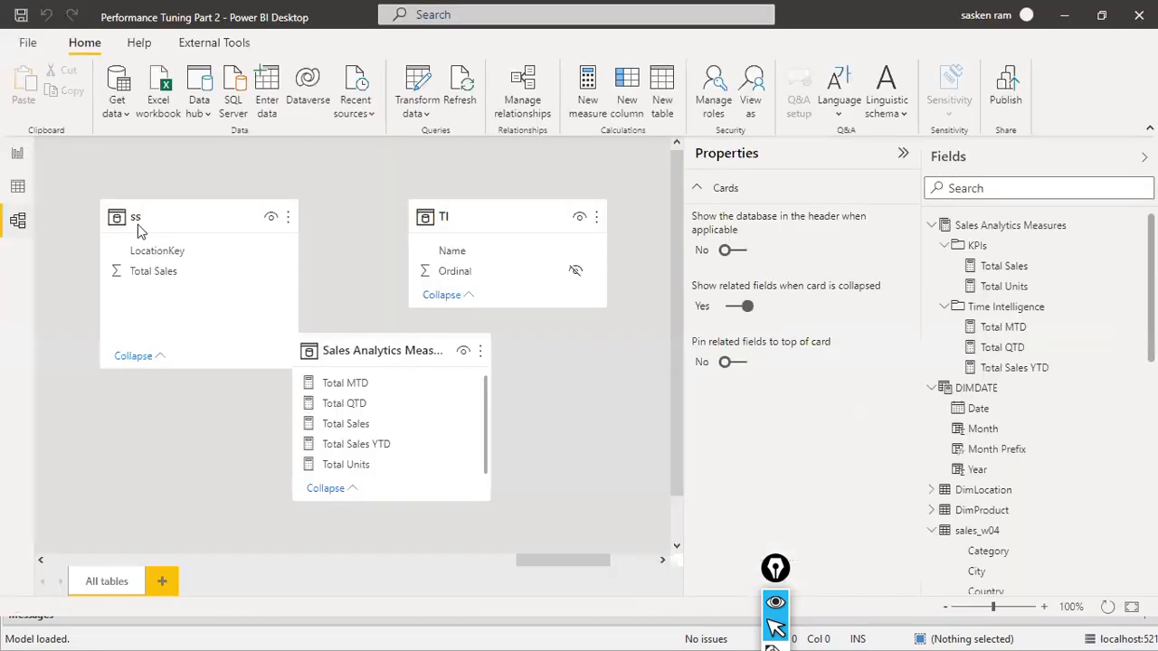
left_click(393, 352)
left_click_drag(393, 352, 526, 356)
left_click_drag(562, 560, 25, 528)
left_click_drag(68, 560, 225, 553)
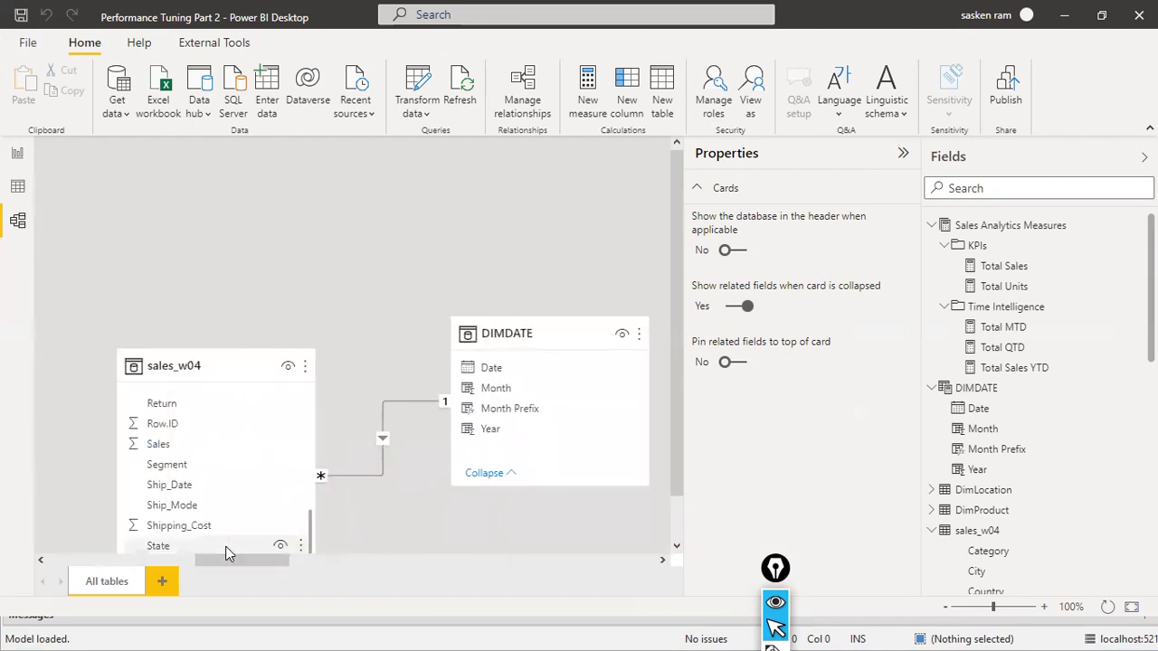
left_click_drag(223, 359, 259, 207)
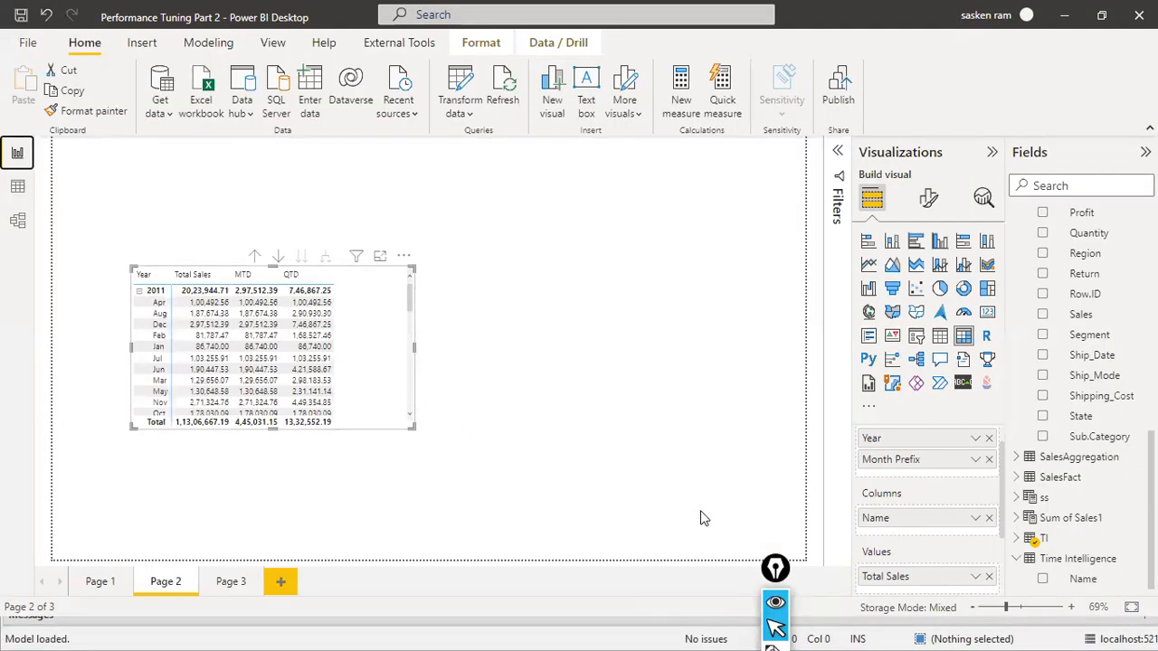
Step: Return to Page 3 of the report and review the failing matrix's error details again
left_click(229, 583)
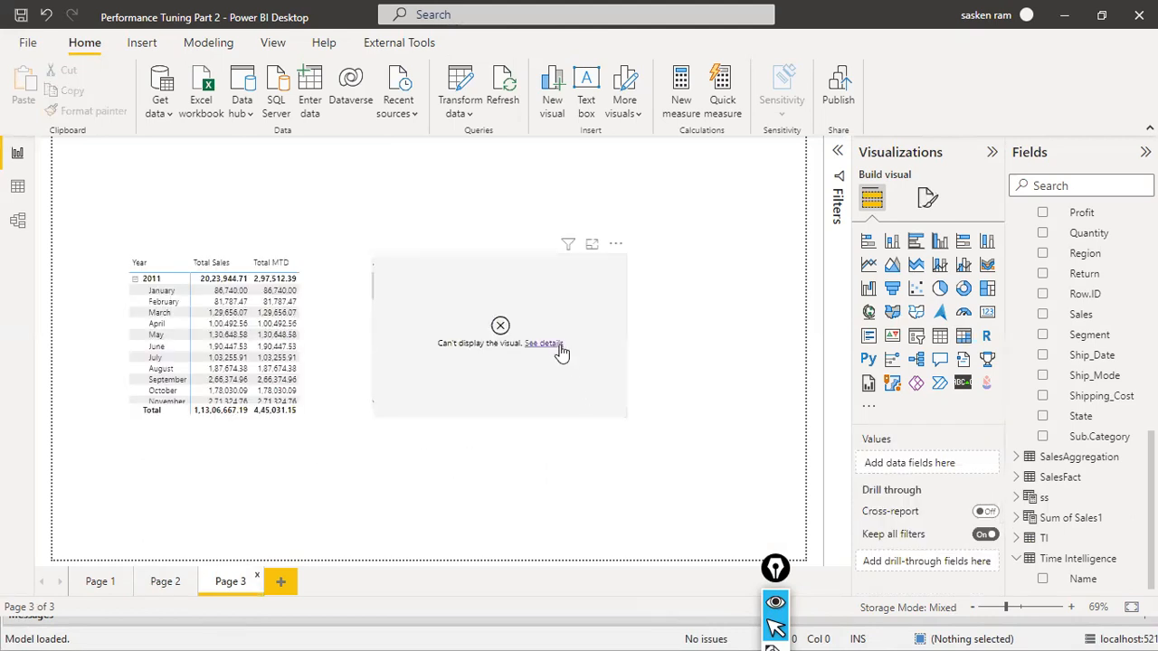
left_click(558, 348)
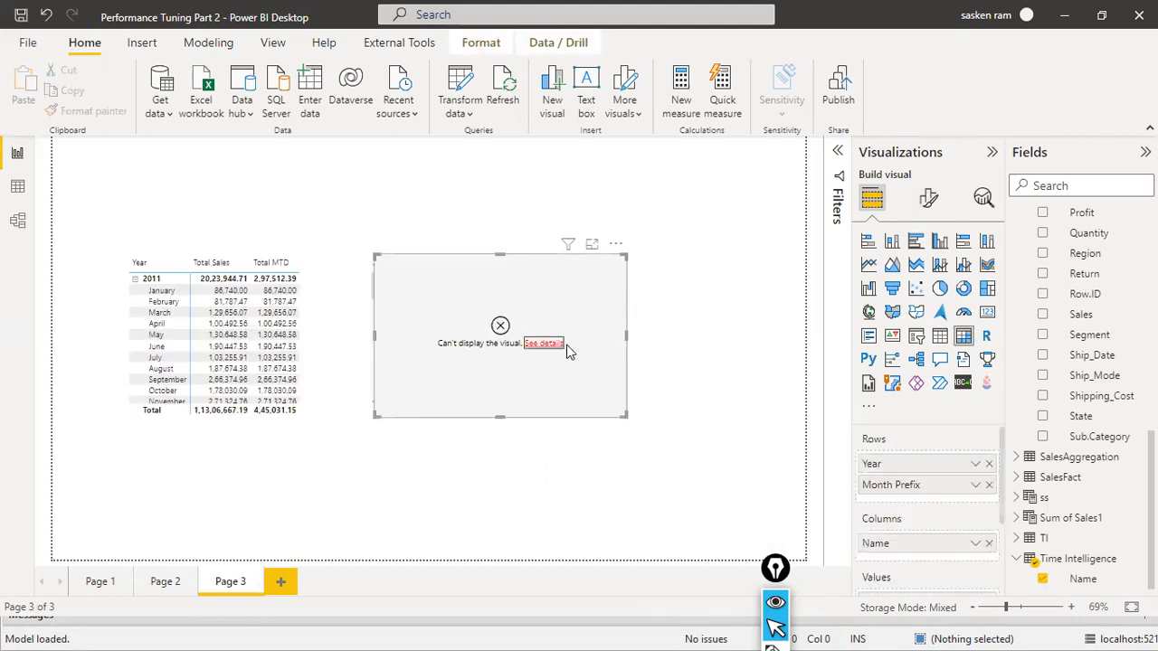
left_click(719, 371)
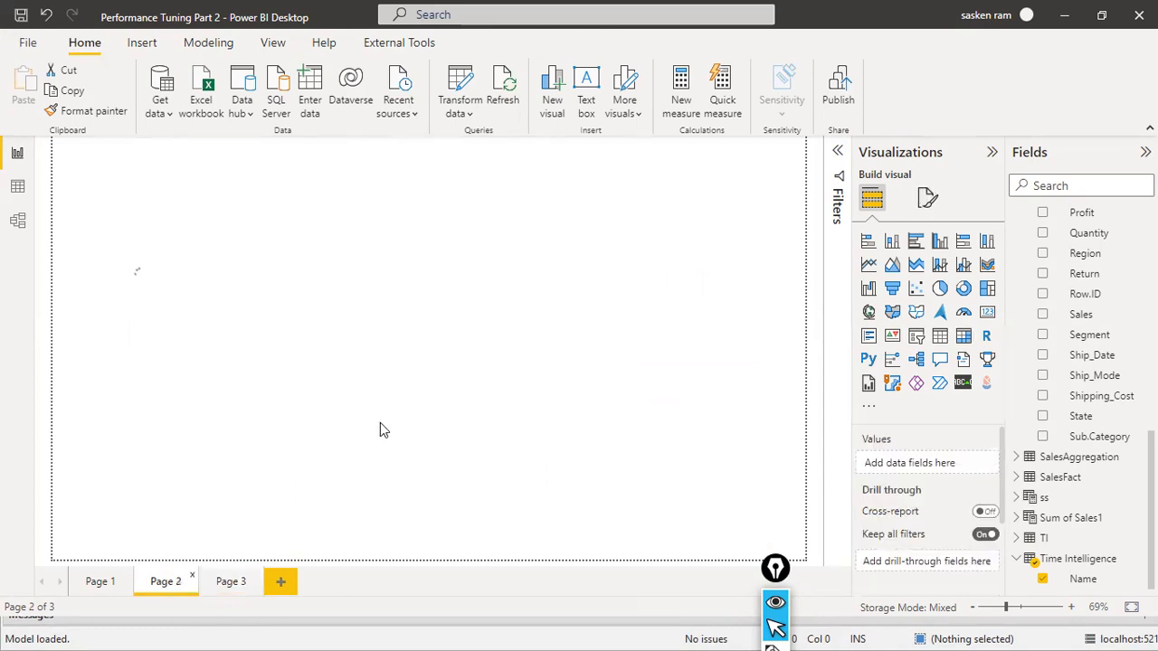
Step: Compare the row, column and value fields of the Page 2 matrix with those of the failing Page 3 matrix
left_click(380, 423)
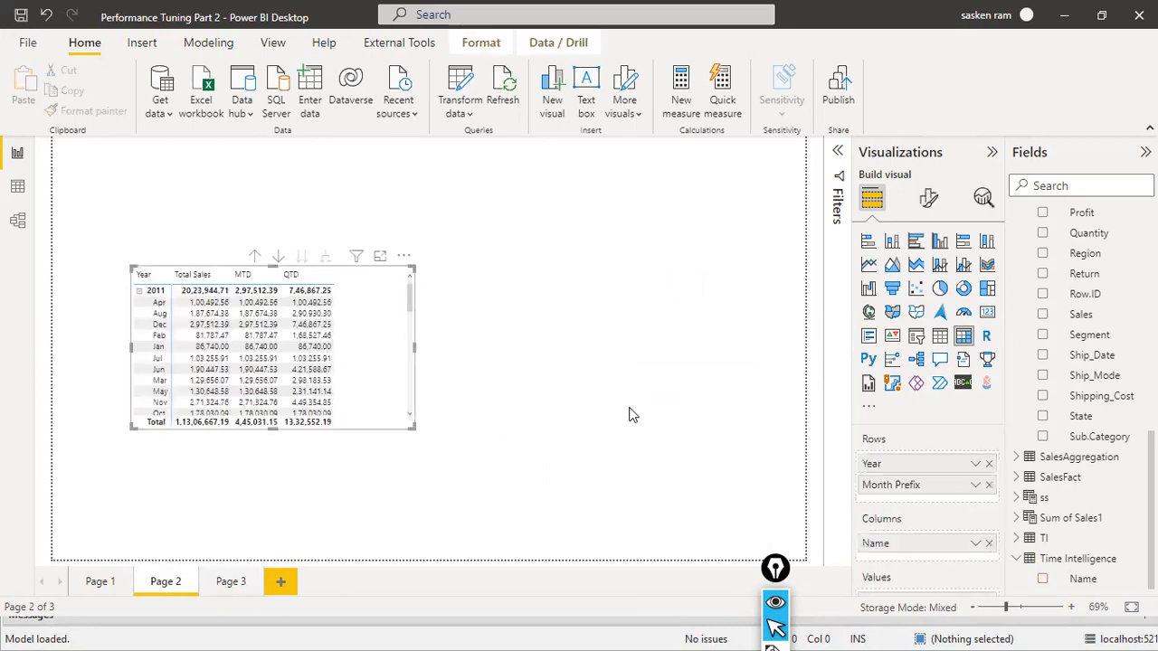
left_click(240, 577)
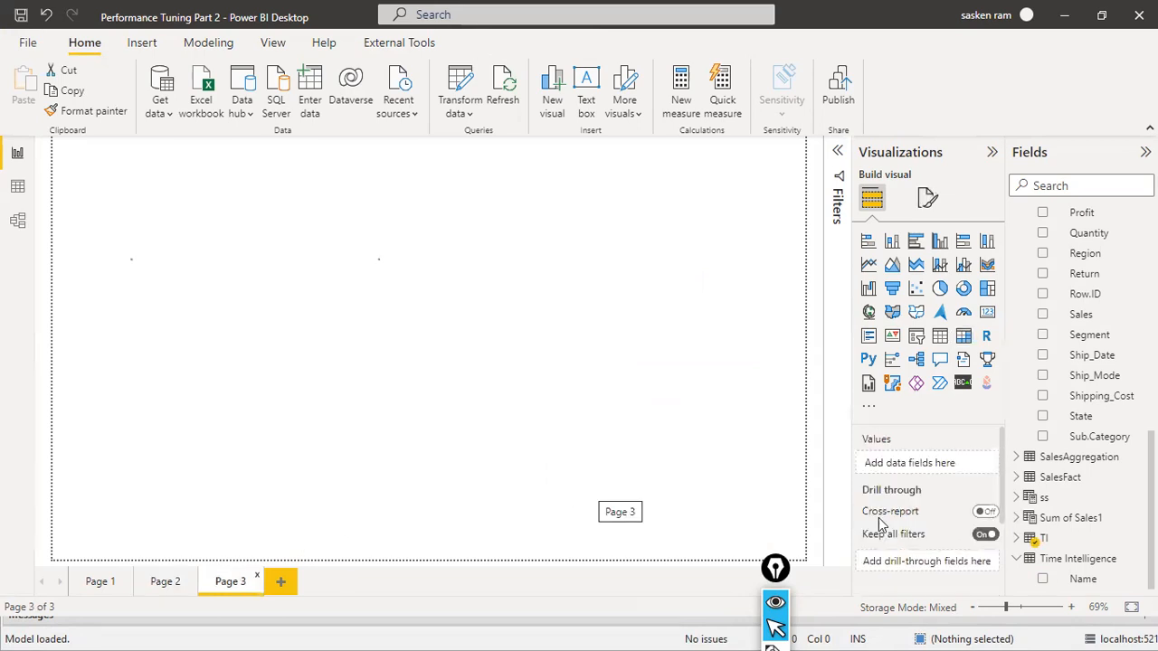
left_click(596, 412)
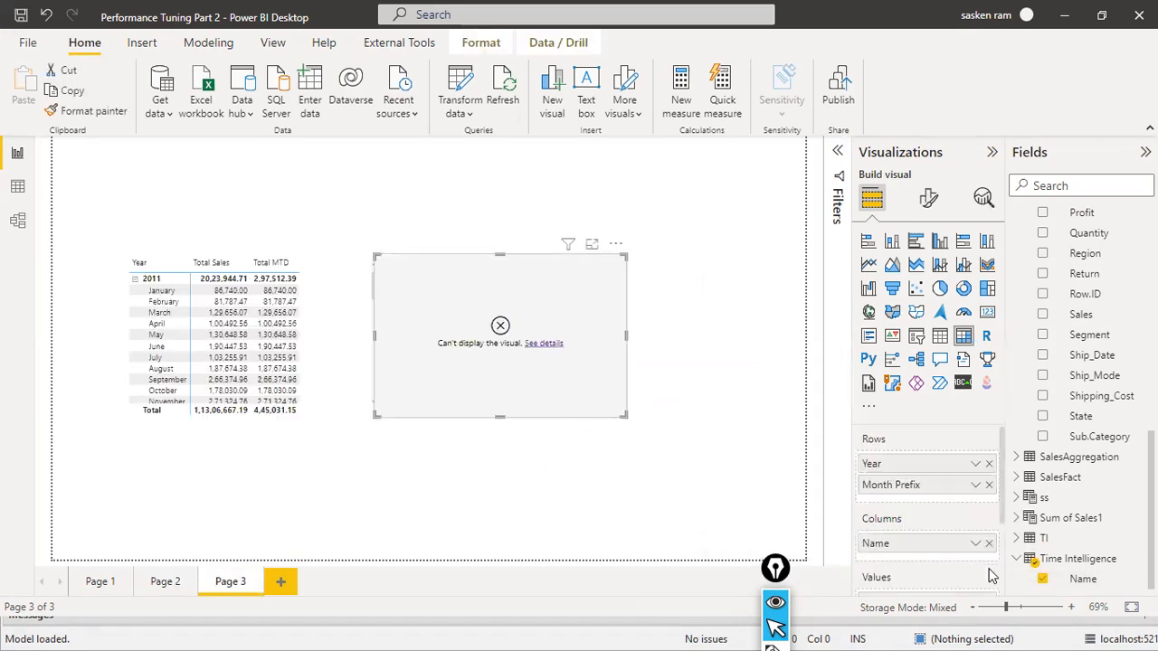
scroll(990, 543, "down", 2)
scroll(991, 538, "up", 2)
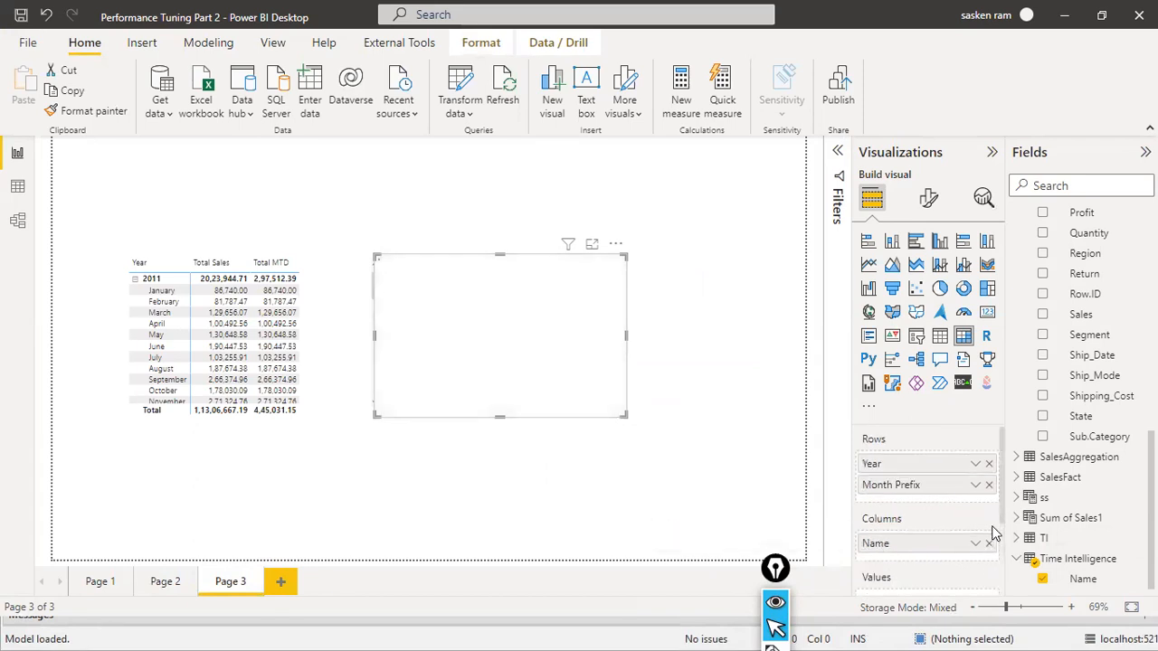
Step: Dismiss the relationship detection prompt of the failing matrix and add the Total Sales measure as its value
left_click(498, 360)
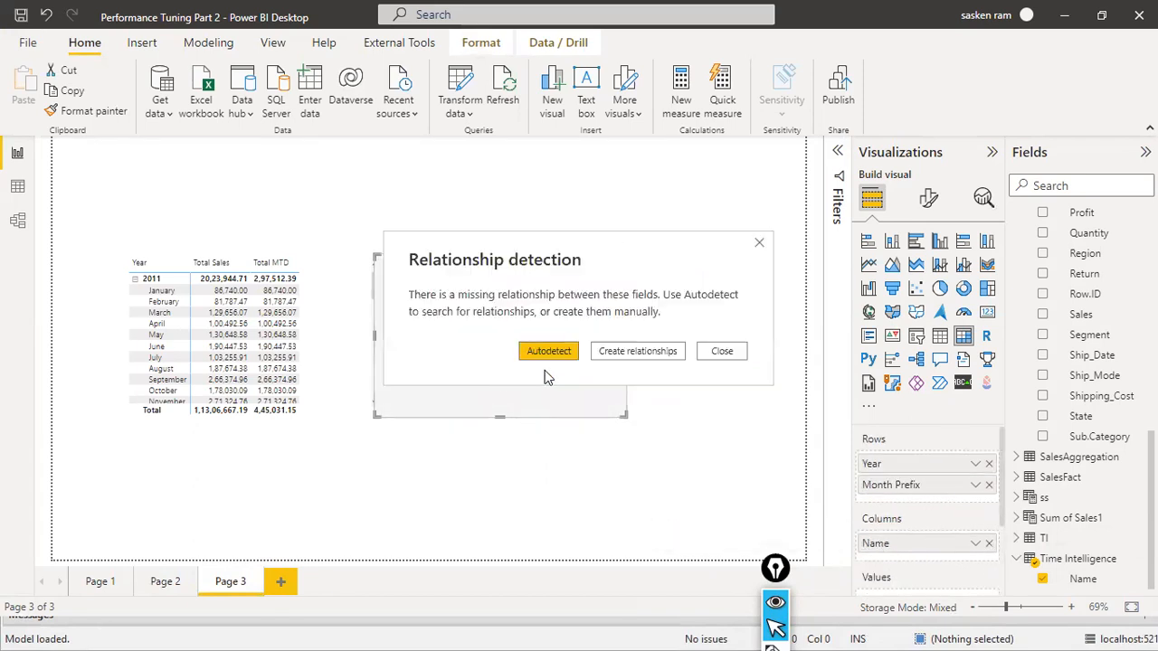
left_click(717, 357)
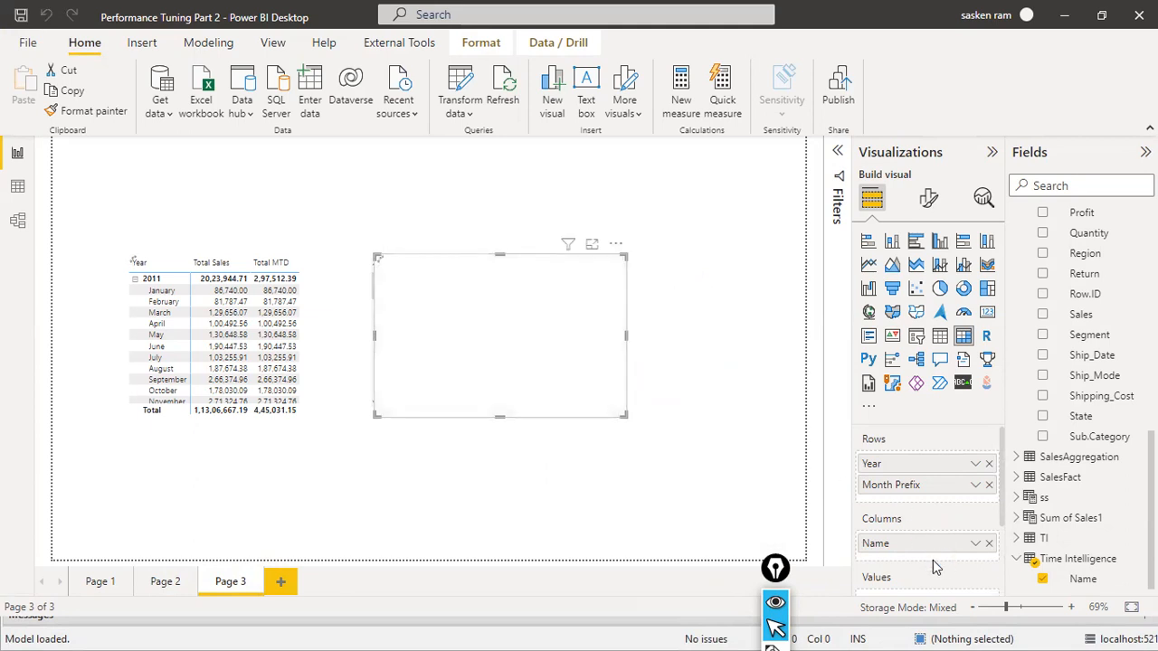
scroll(924, 554, "down", 1)
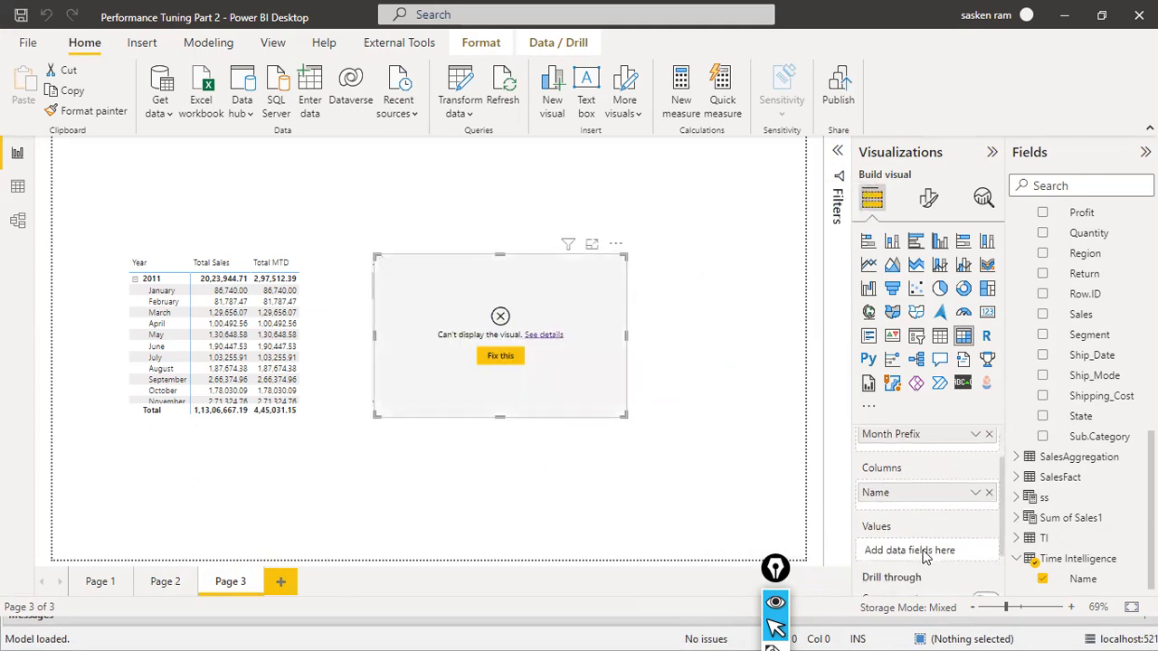
left_click(1071, 188)
type("total")
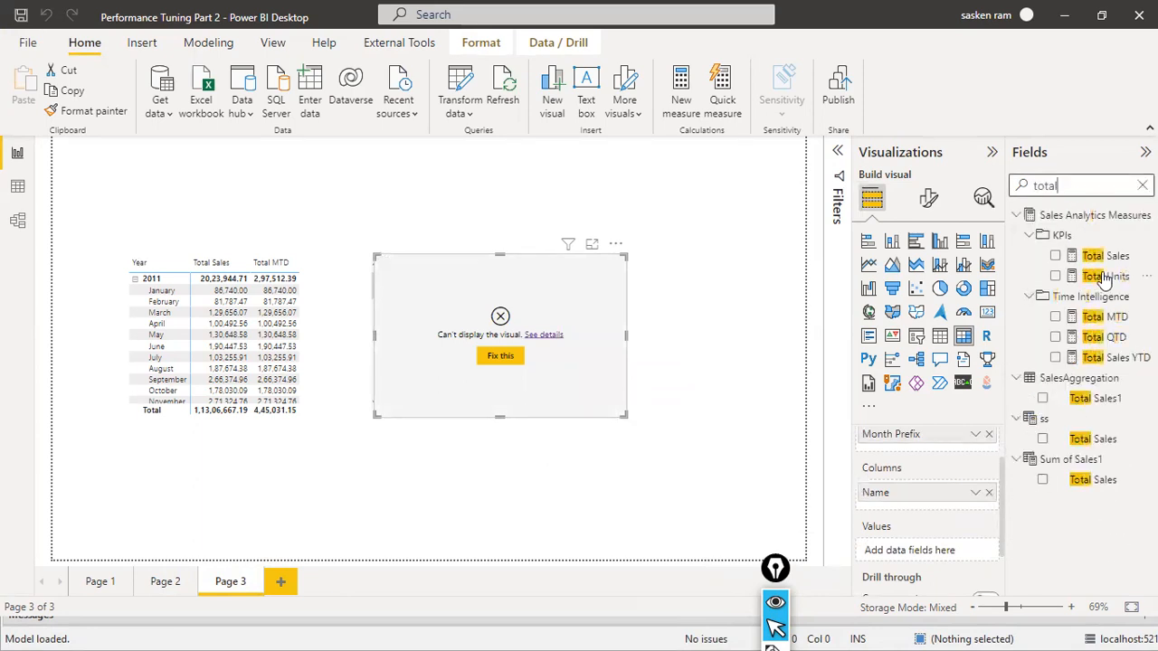
left_click_drag(1109, 258, 946, 550)
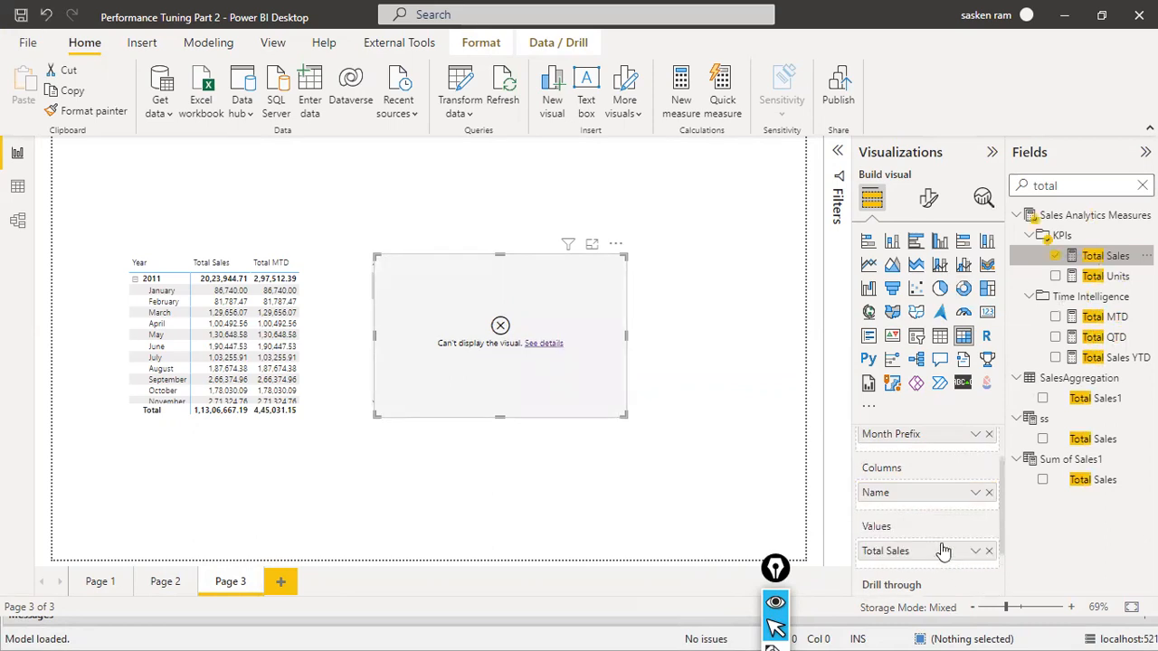
Step: Remove the Name field from the matrix columns and add Name from the Time Intelligence table there again
left_click(989, 494)
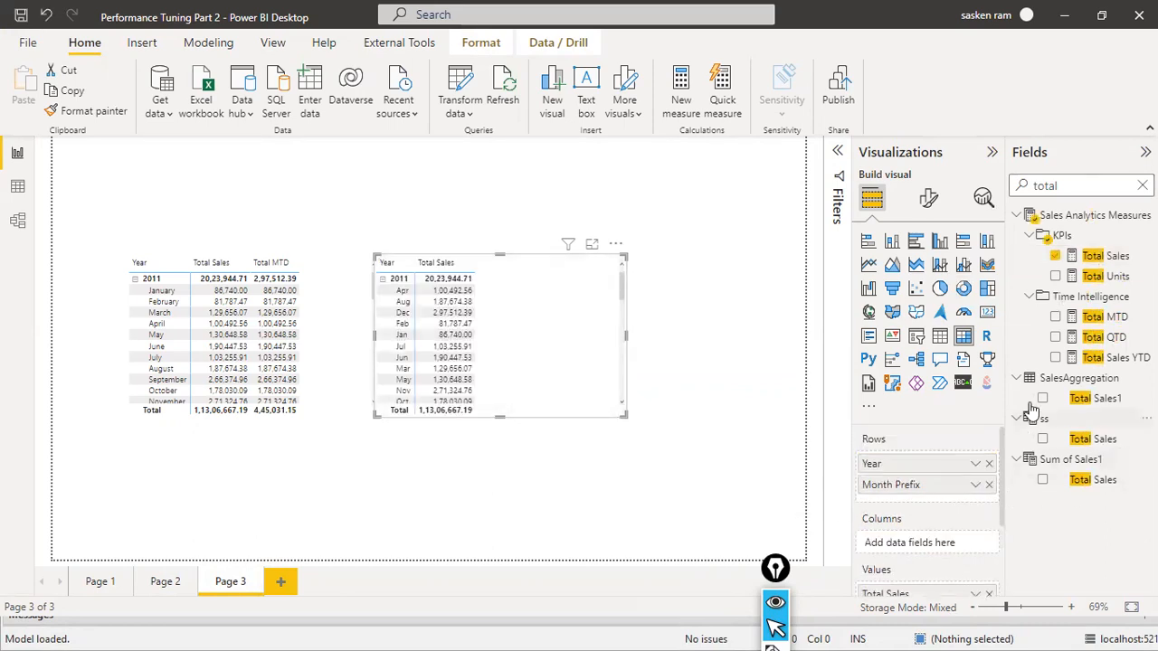
left_click(1143, 186)
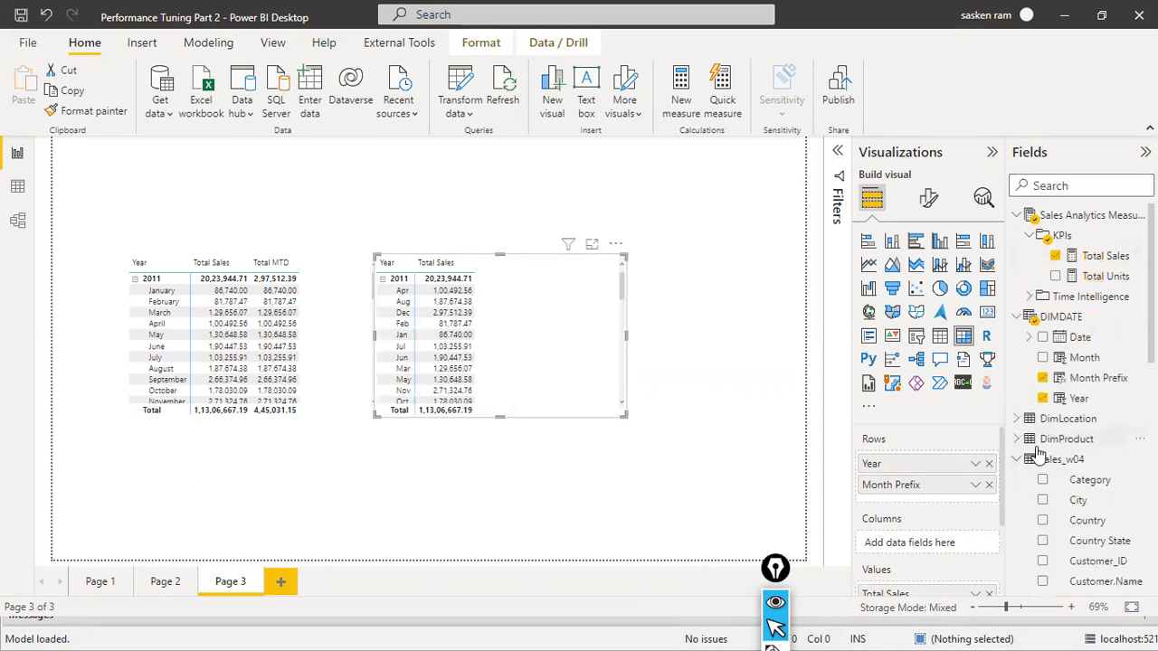
scroll(1089, 436, "down", 5)
scroll(1088, 436, "down", 2)
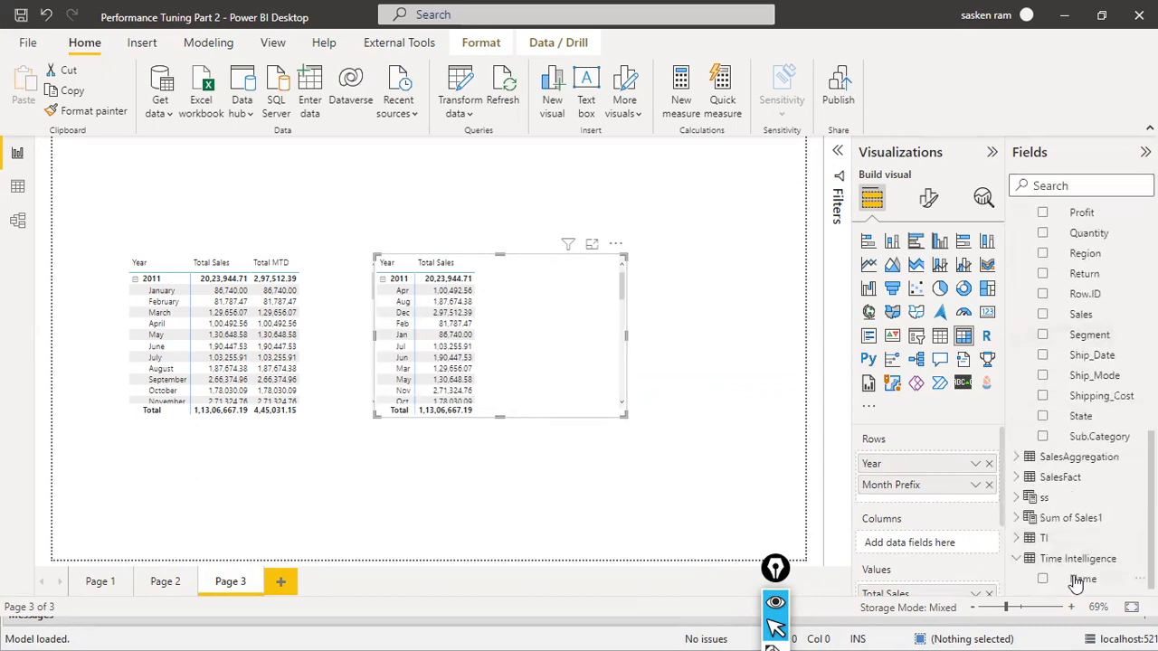
left_click(1078, 559)
left_click_drag(1085, 580, 933, 552)
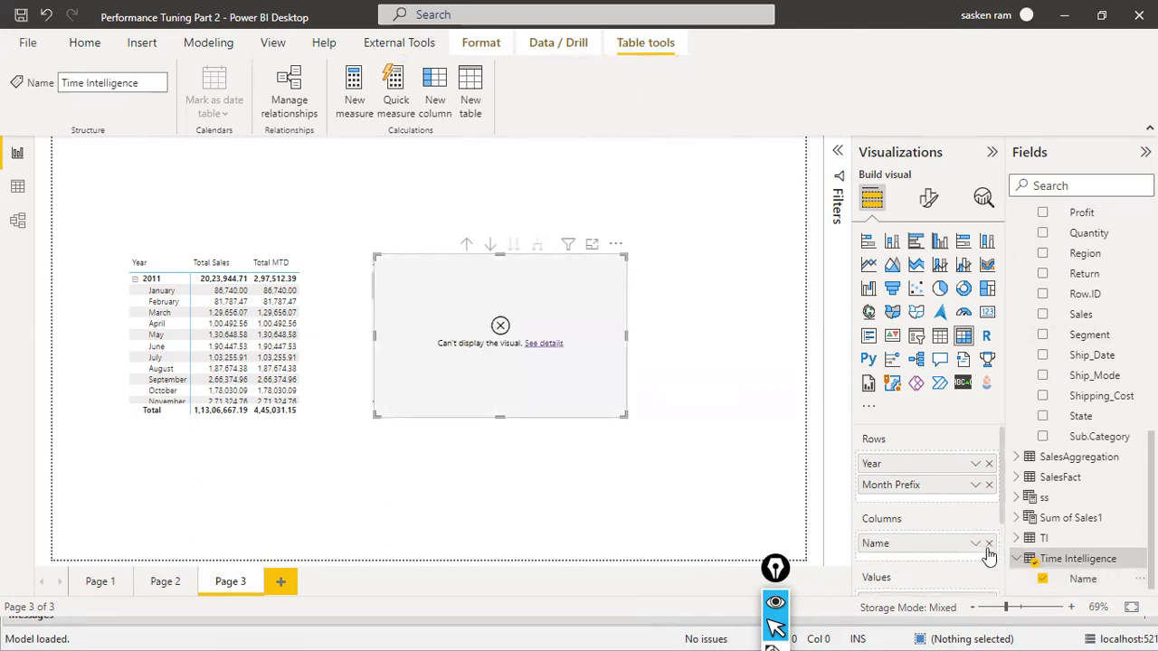
Step: Replace the matrix's column field with Name from the TI calculation group and review its row, column and value fields
left_click(988, 544)
left_click(1018, 537)
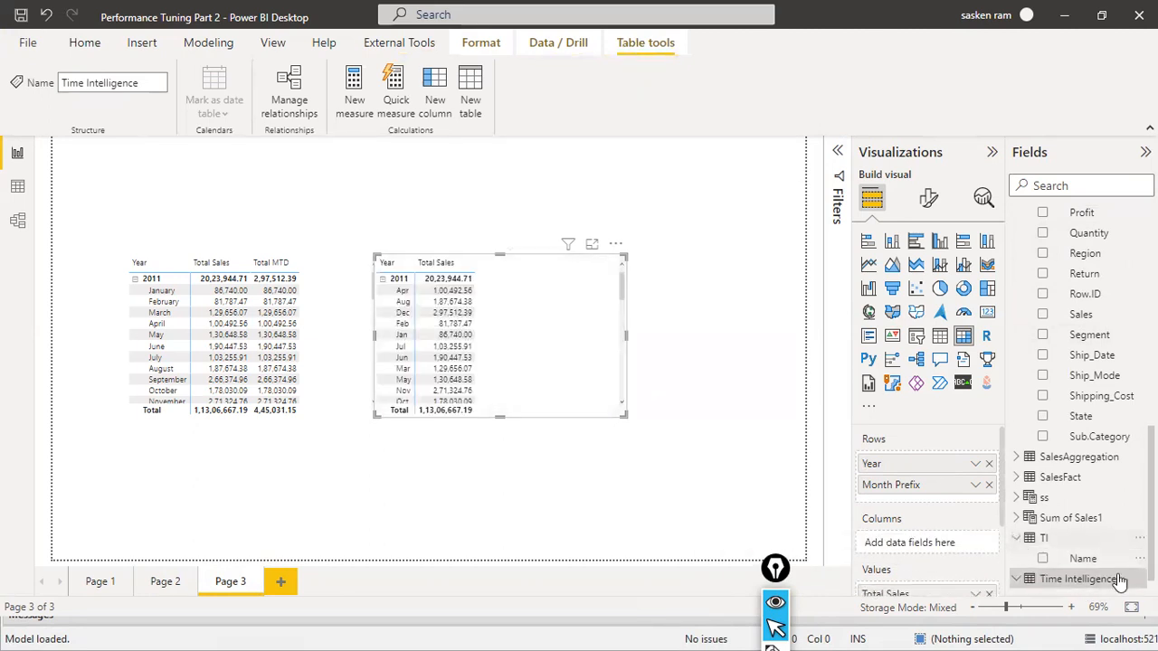
left_click_drag(1090, 561, 912, 546)
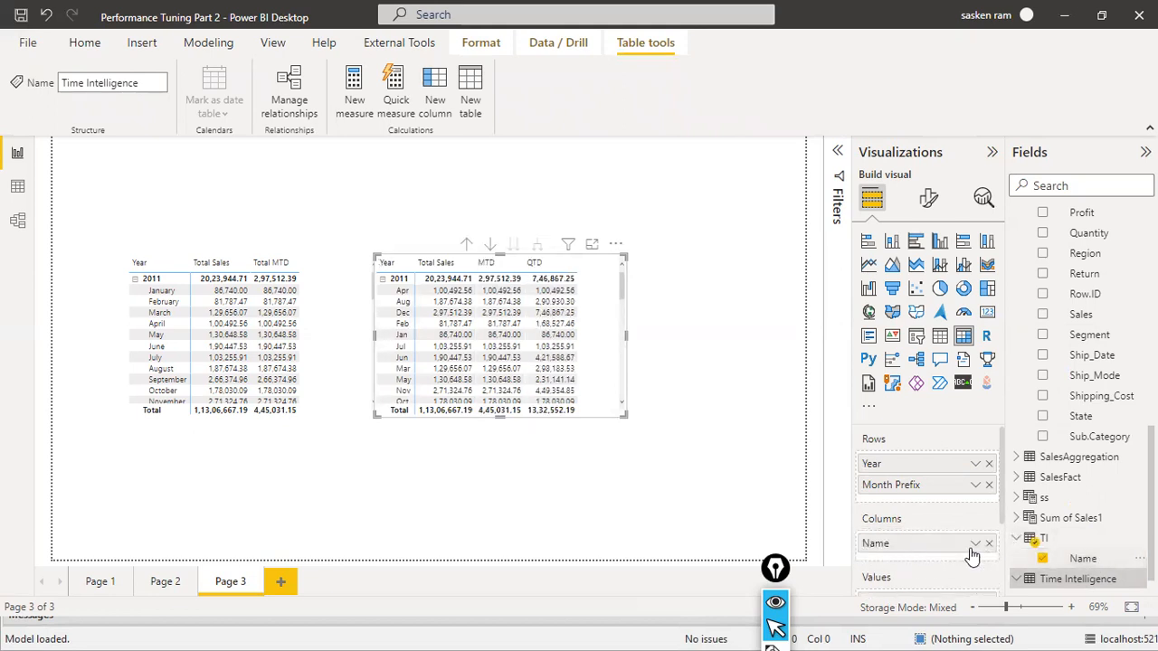
scroll(982, 547, "down", 2)
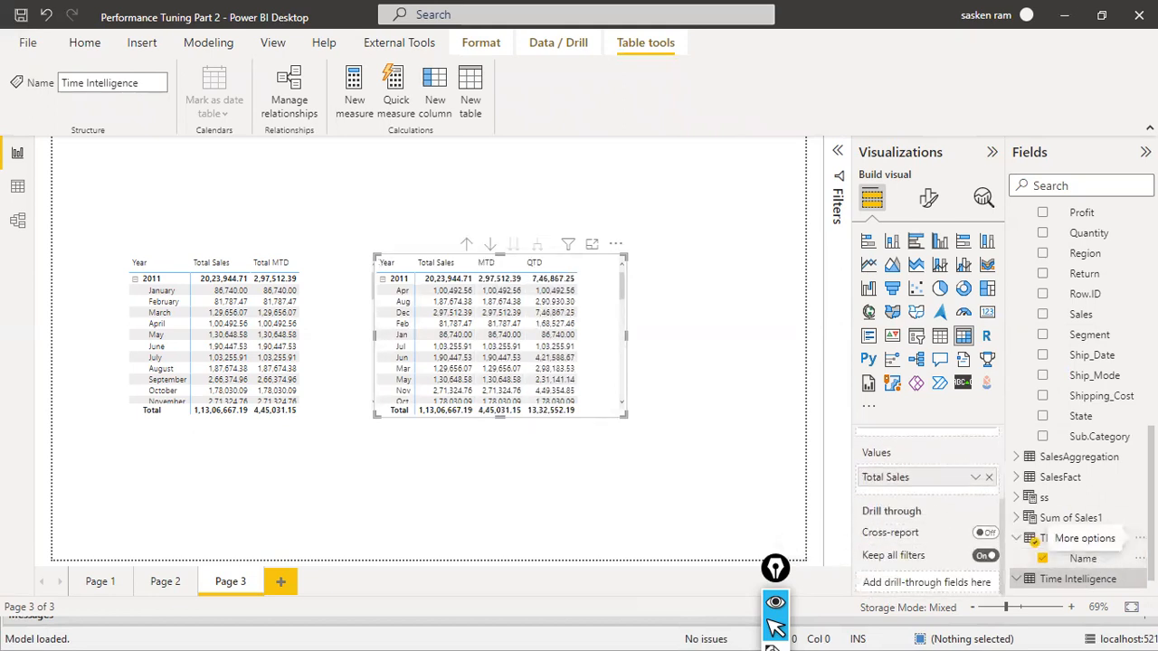
scroll(1127, 548, "down", 1)
scroll(1125, 548, "up", 2)
scroll(914, 534, "up", 3)
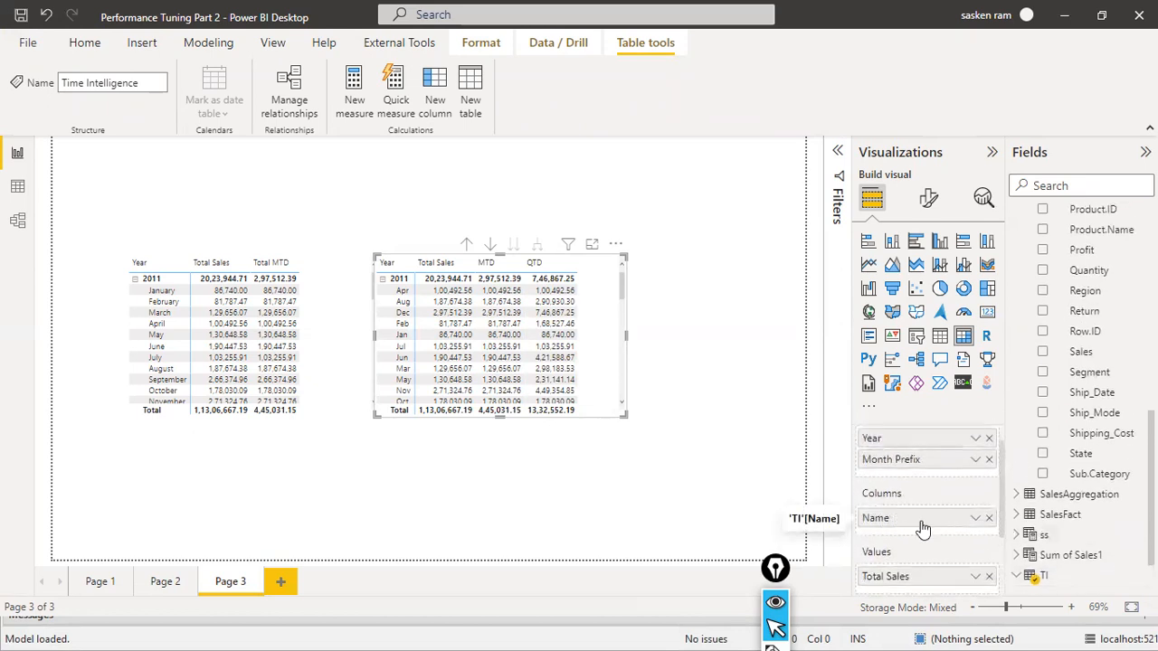
scroll(1018, 525, "down", 3)
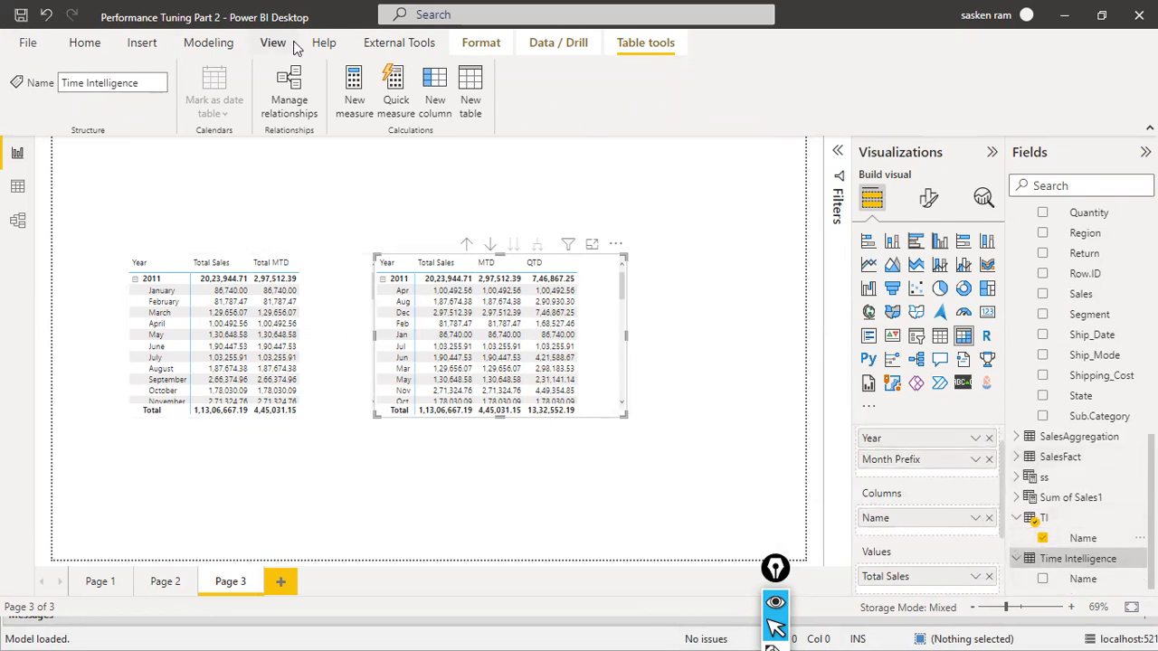
Step: Switch to Tabular Editor, check both open windows of the Performance Tuning Part 2 model and close the redundant one
left_click(371, 43)
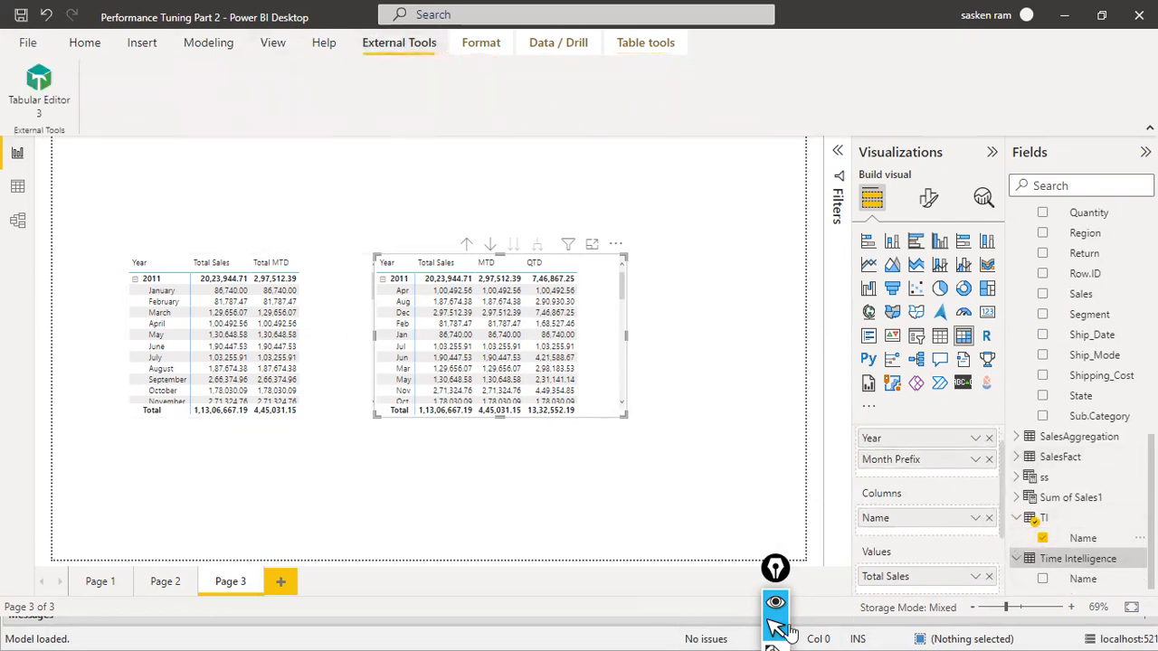
mouse_move(896, 644)
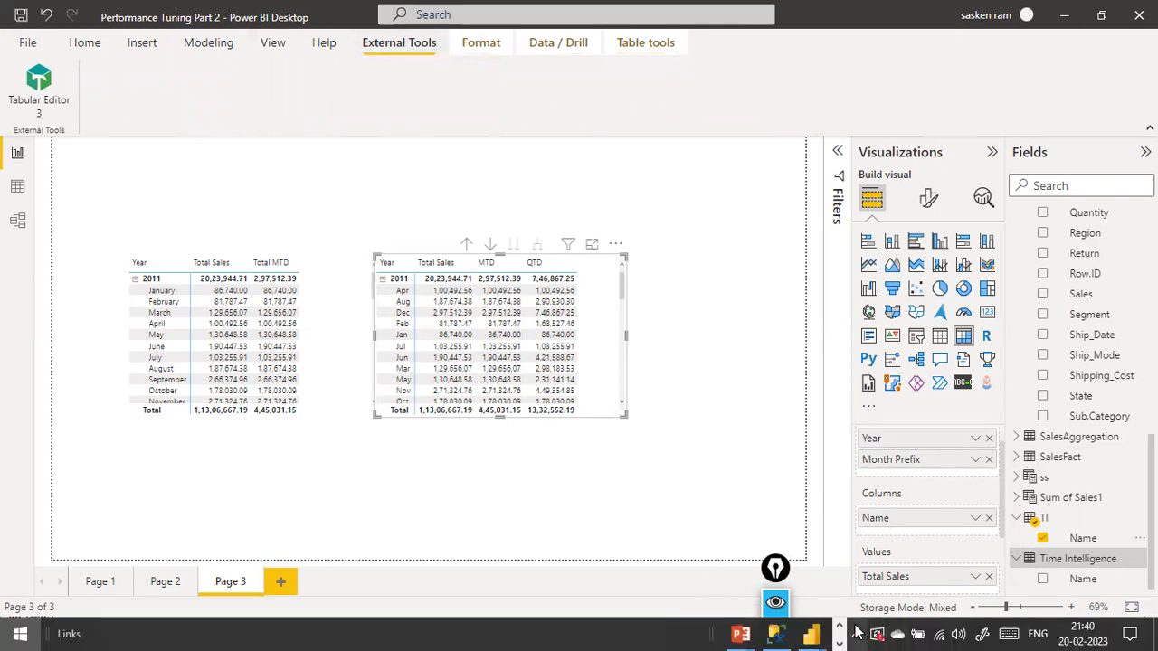
key("super")
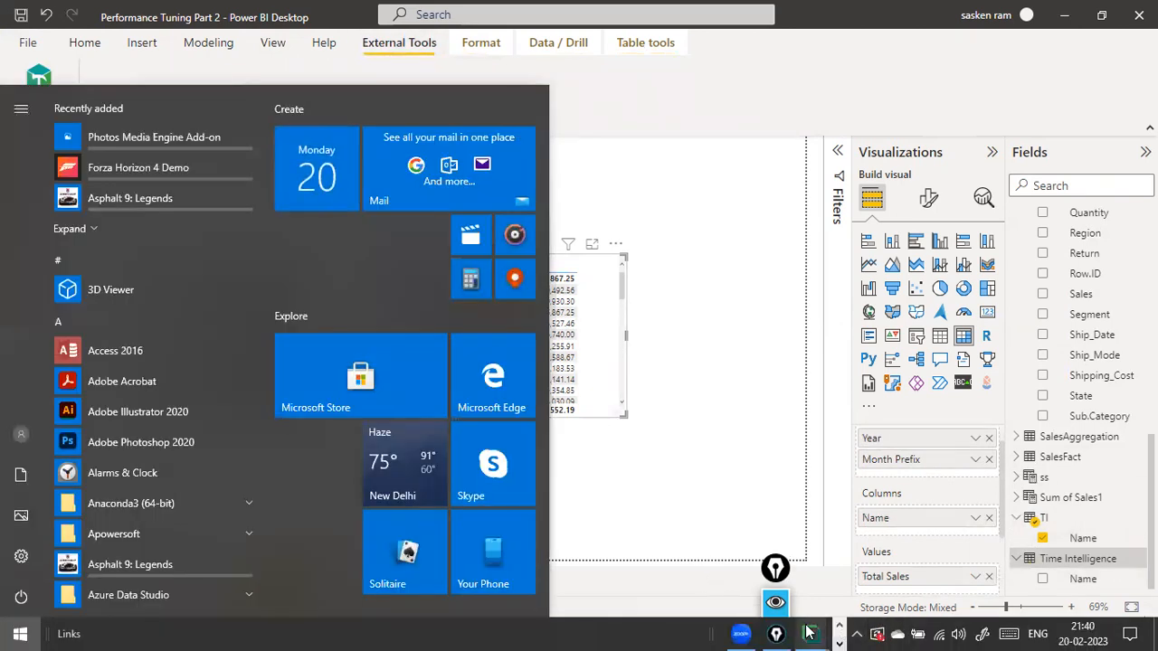
mouse_move(811, 633)
left_click(793, 507)
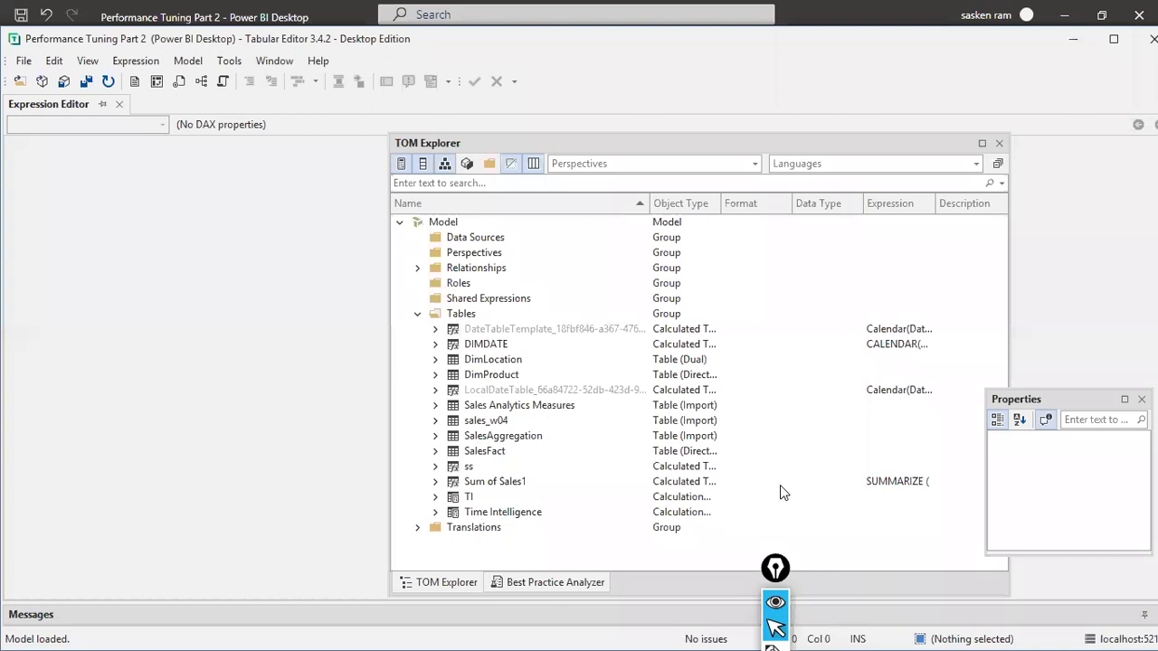
mouse_move(846, 630)
key("super")
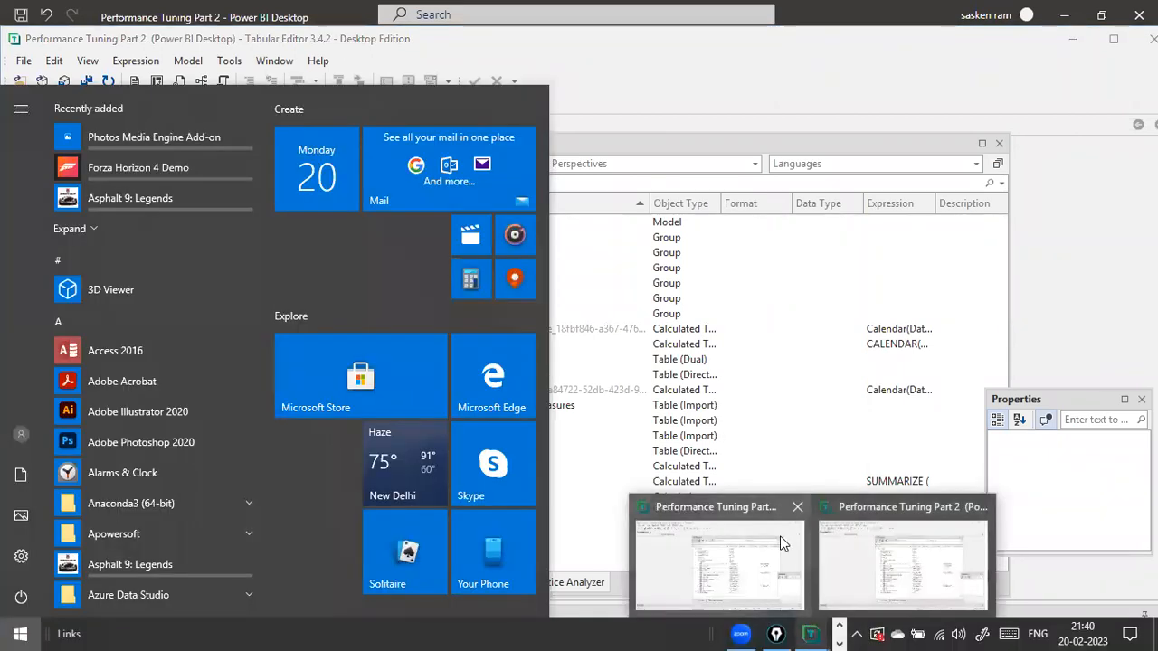
left_click(874, 532)
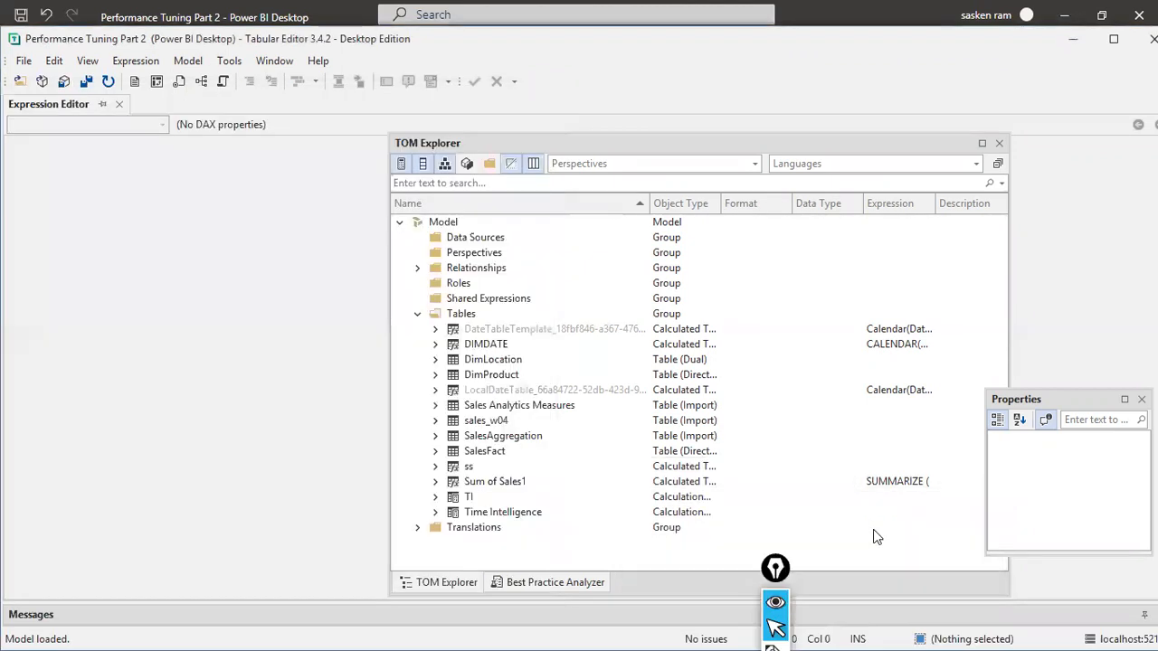
left_click(999, 145)
left_click(1152, 39)
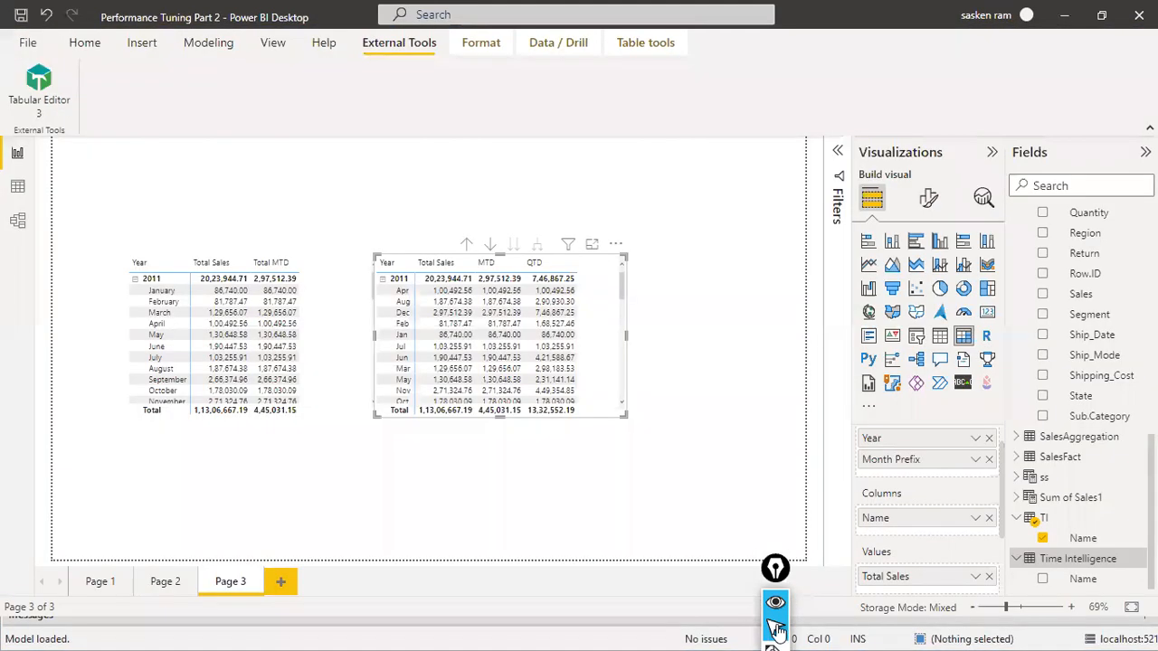
Step: Switch to the remaining Tabular Editor window and expand the calculation items of the Time Intelligence calculation group
key("super")
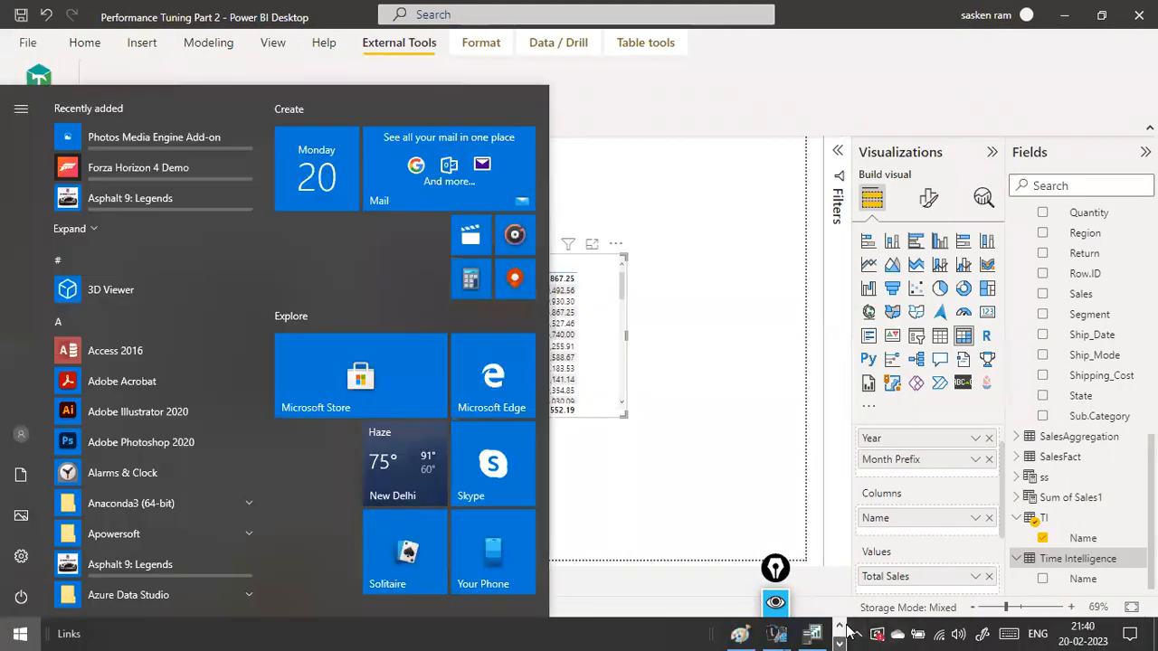
left_click(813, 633)
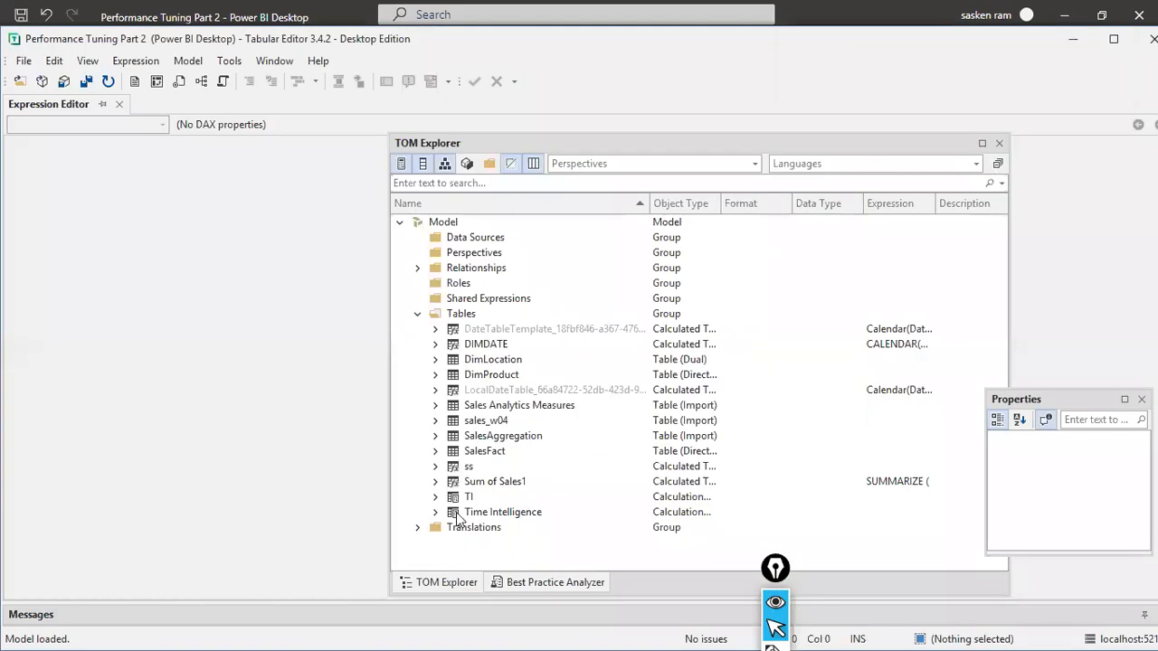
left_click(435, 512)
scroll(623, 450, "down", 1)
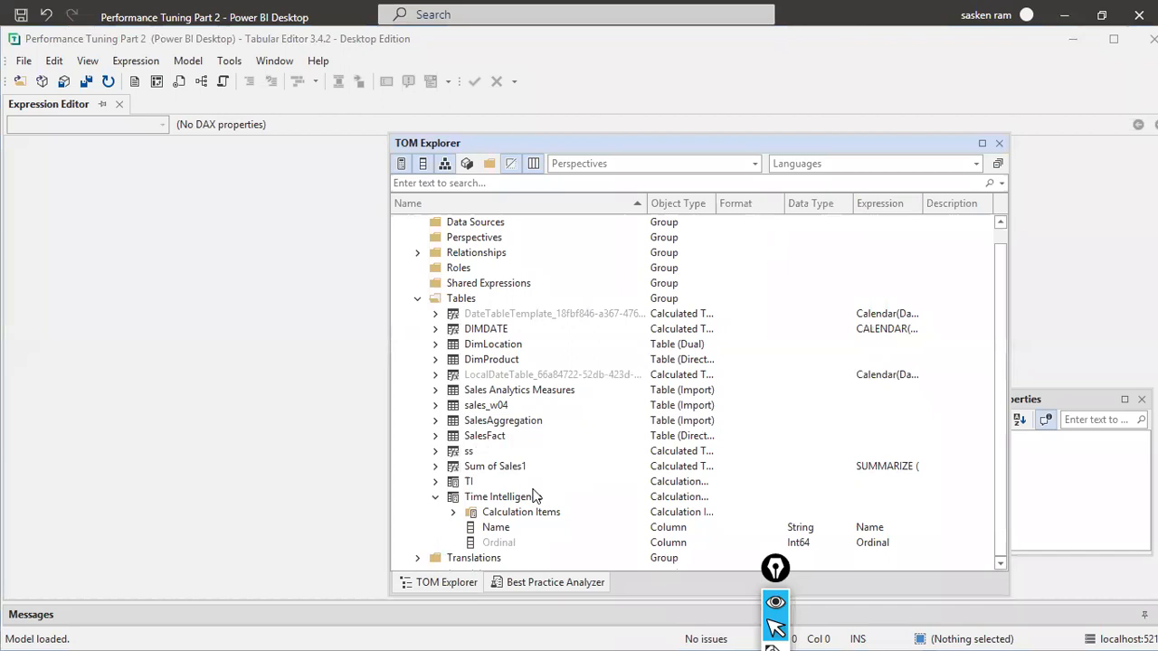
left_click(453, 512)
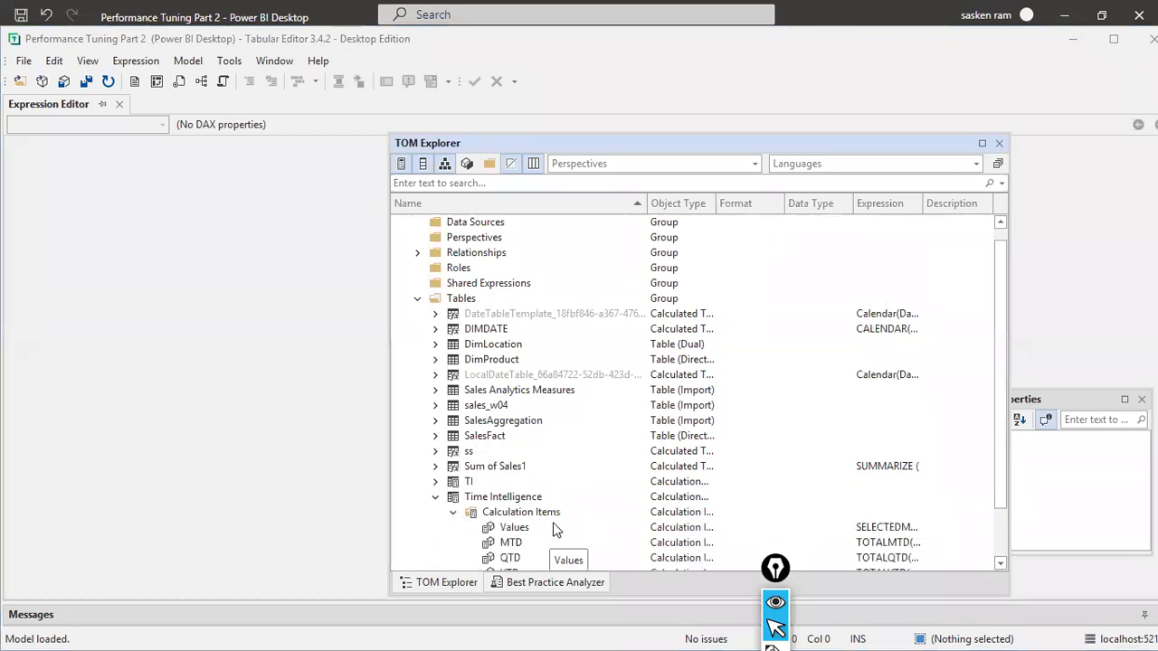
Step: Expand the TI calculation group and compare its calculation items with those of Time Intelligence, including the Values expression
left_click(433, 483)
scroll(588, 488, "down", 2)
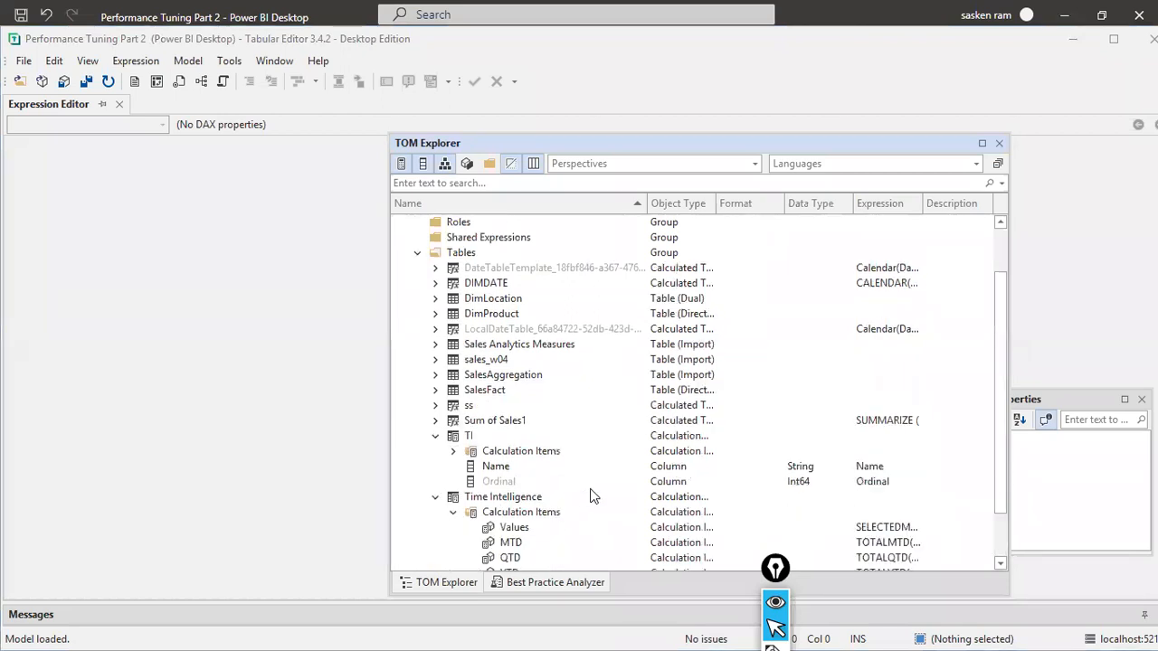
left_click(467, 390)
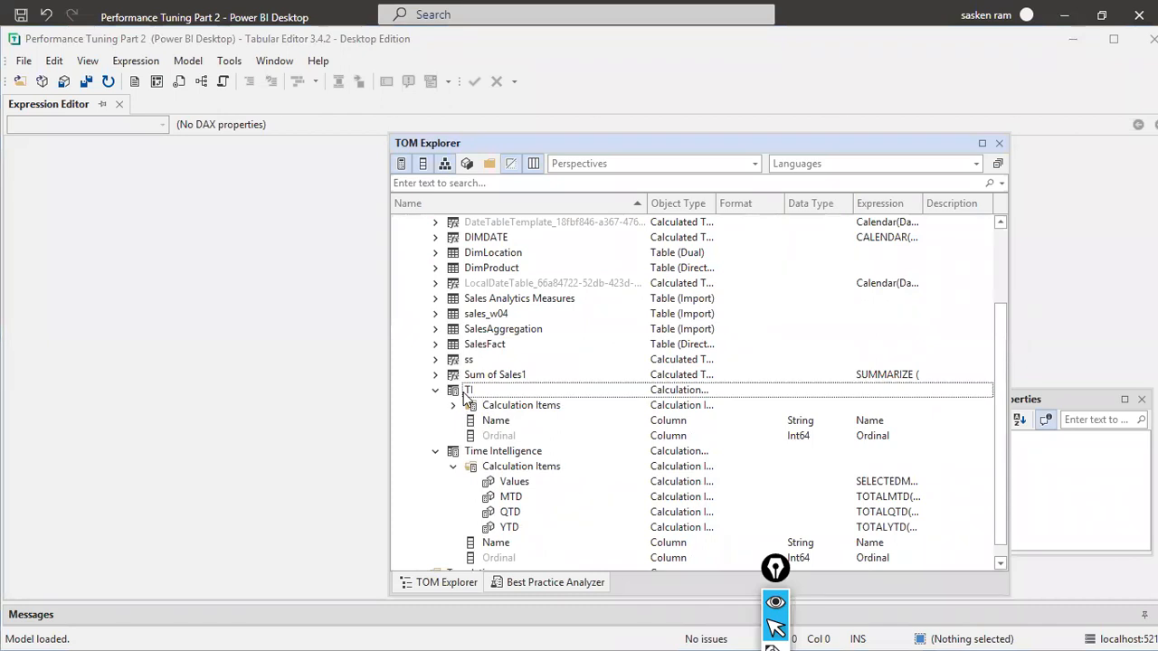
left_click(453, 405)
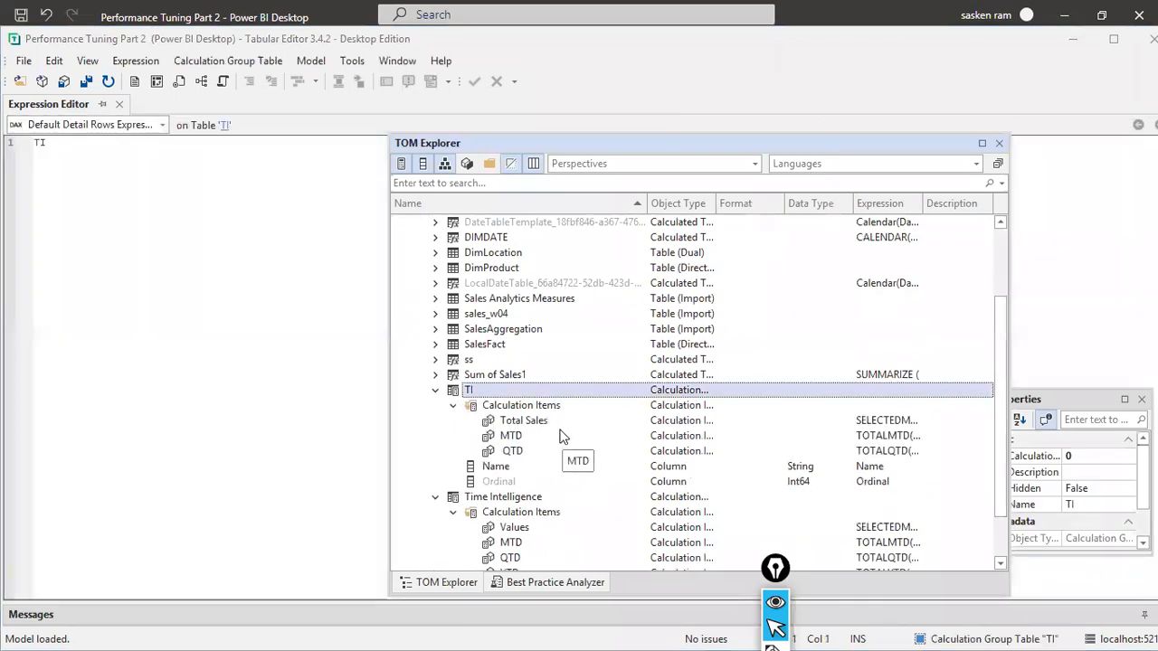
left_click(452, 407)
left_click(453, 407)
scroll(543, 450, "down", 2)
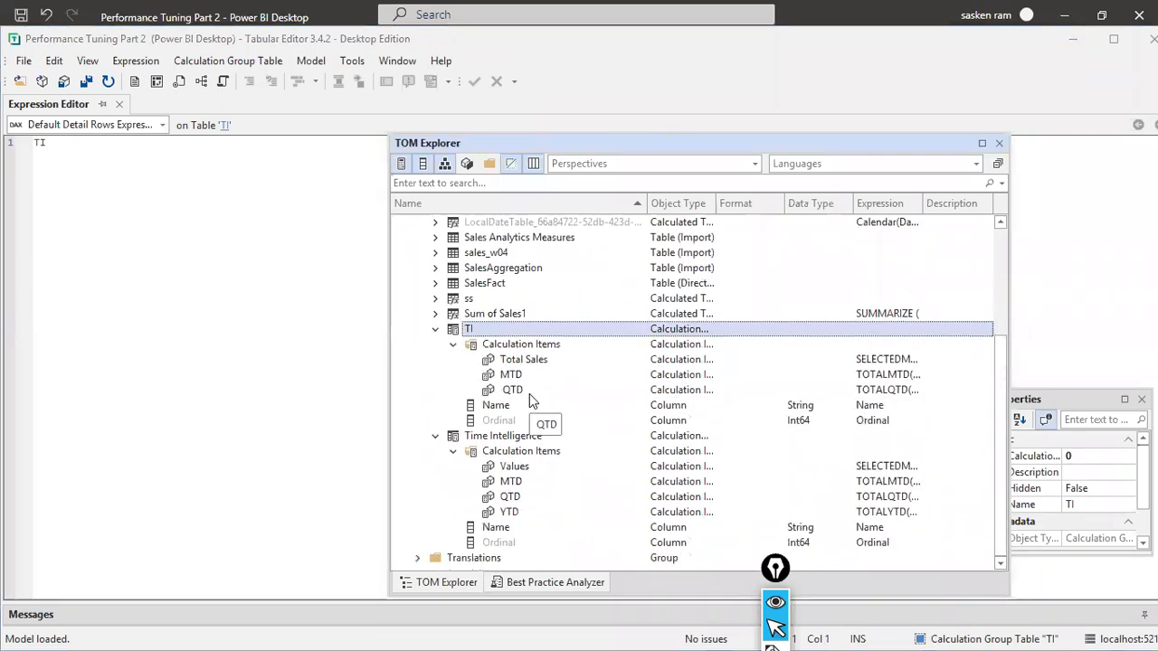
left_click(534, 468)
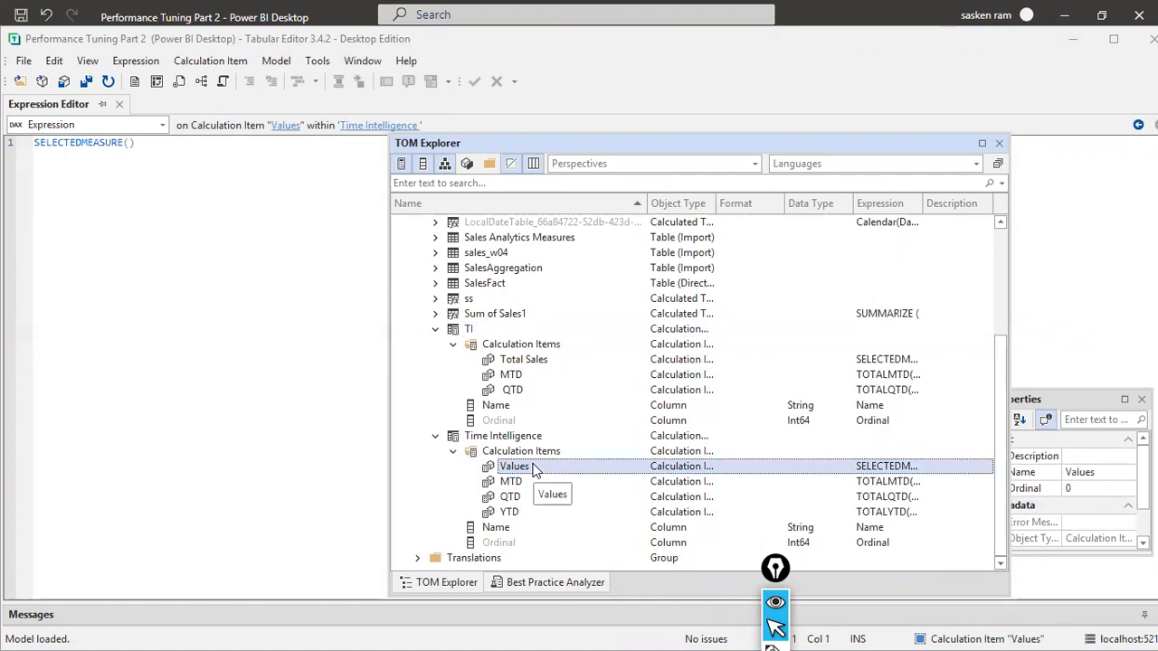
left_click(486, 347)
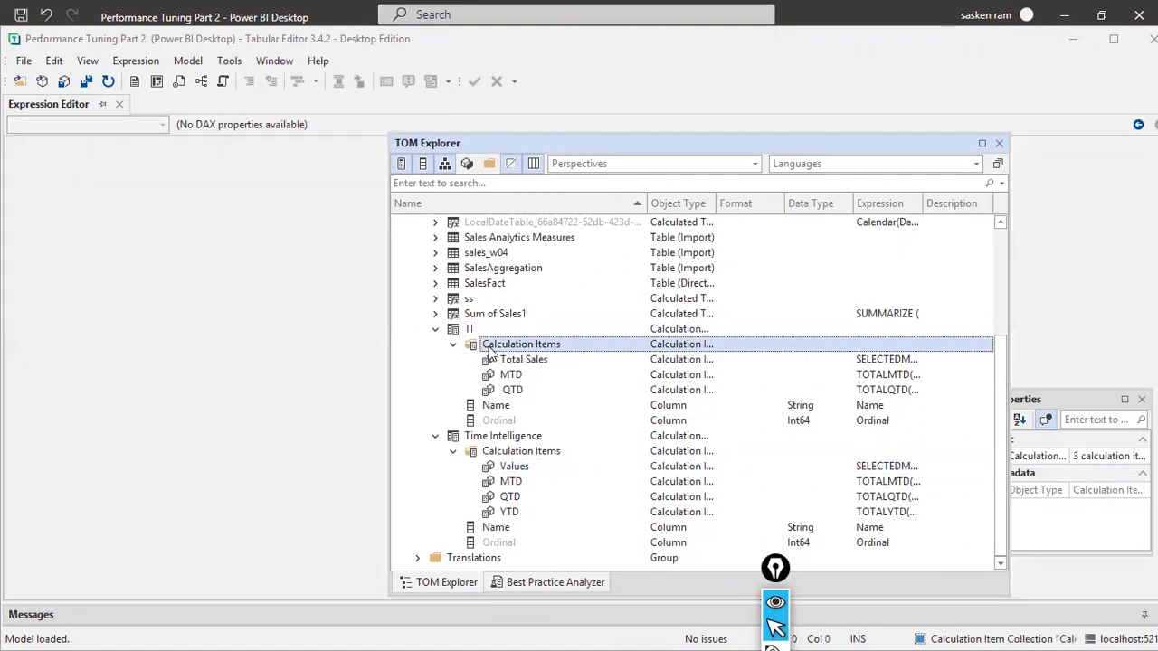
Step: Delete the Values calculation item from the Time Intelligence calculation group
left_click(518, 469)
right_click(520, 467)
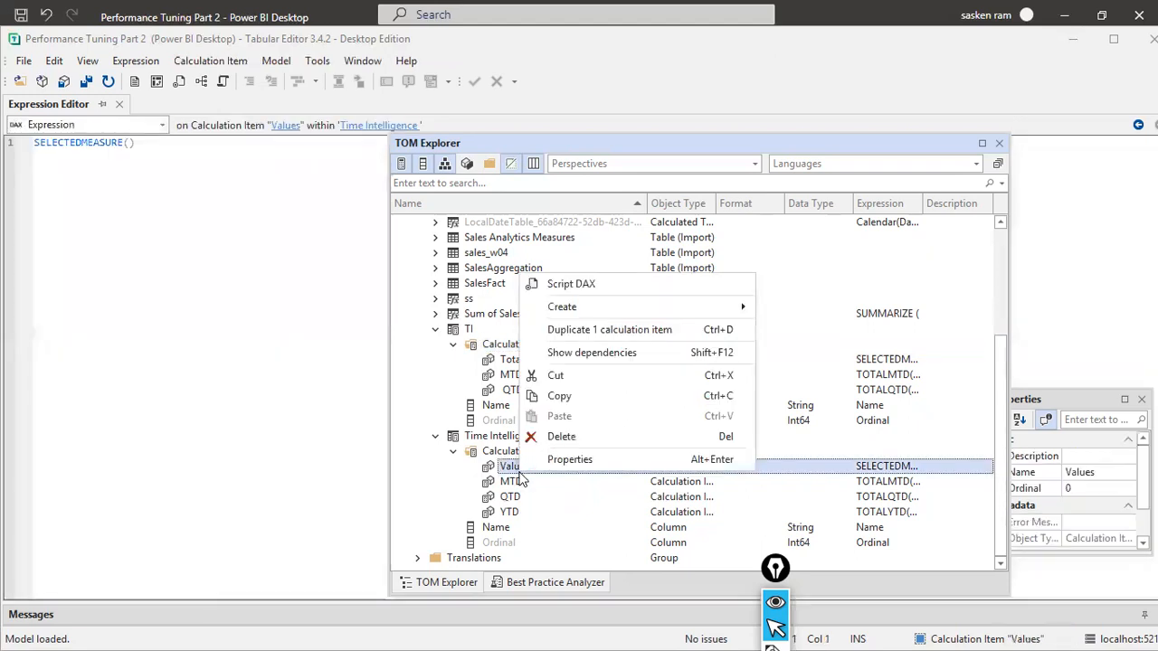
left_click(579, 439)
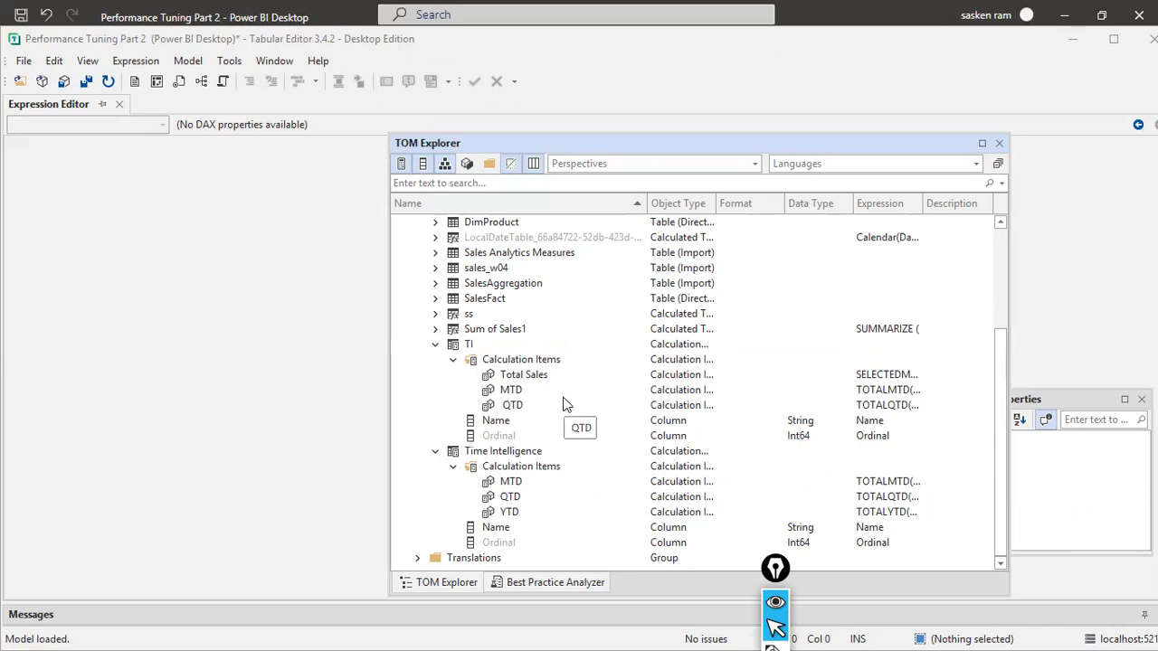
Step: Check the expression of TI's Total Sales item and create a calculation item named Total Sales in the Time Intelligence group
left_click(533, 378)
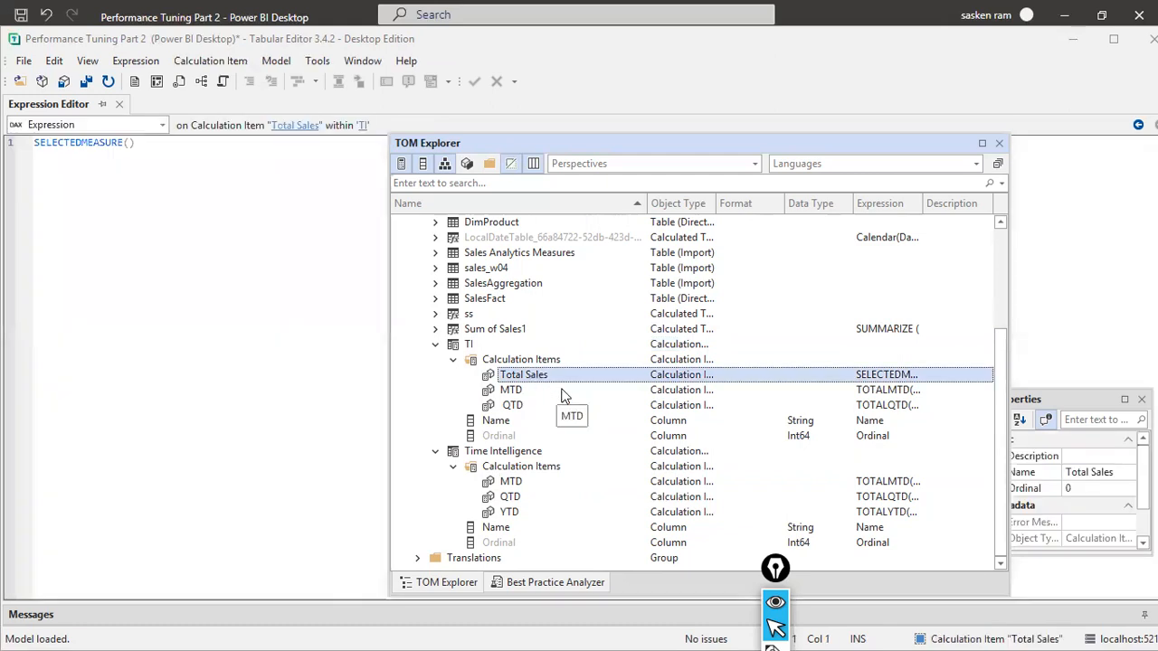
left_click(543, 468)
right_click(541, 469)
mouse_move(584, 483)
left_click(735, 481)
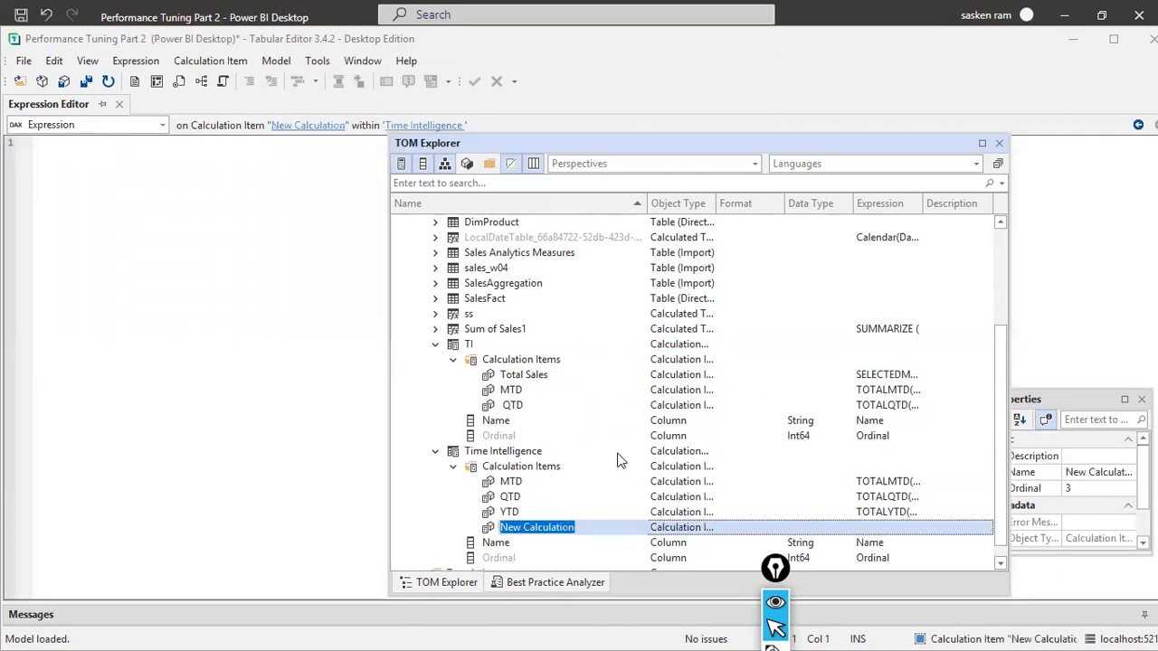
type("Ttal")
key("BackSpace")
key("BackSpace")
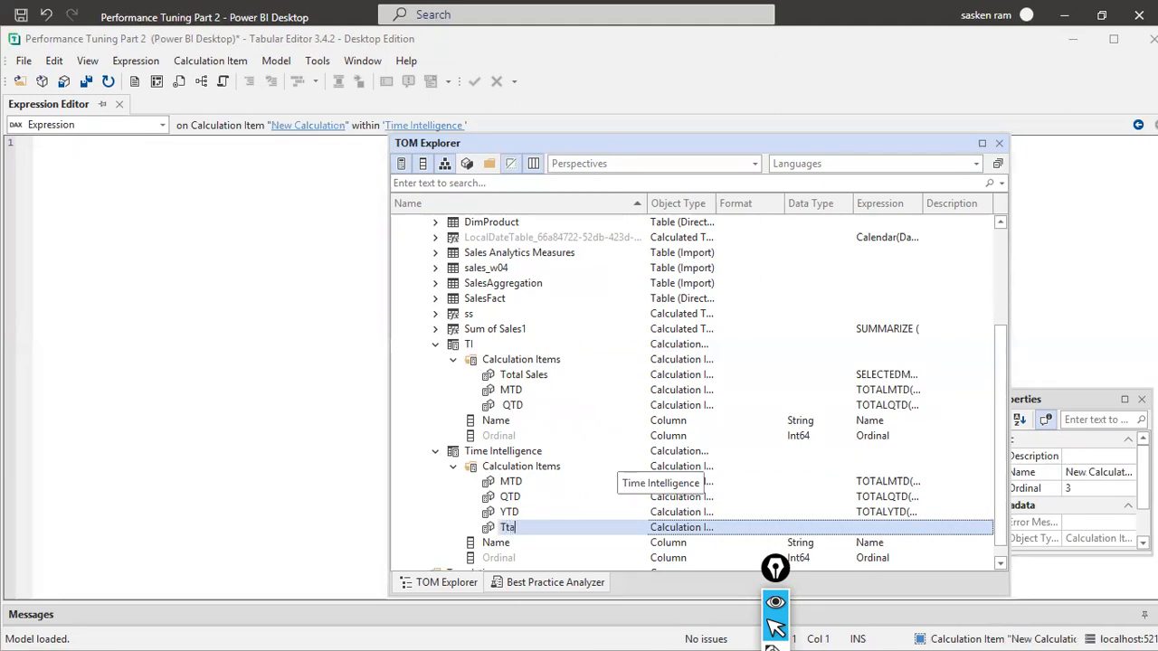
type("al Sales")
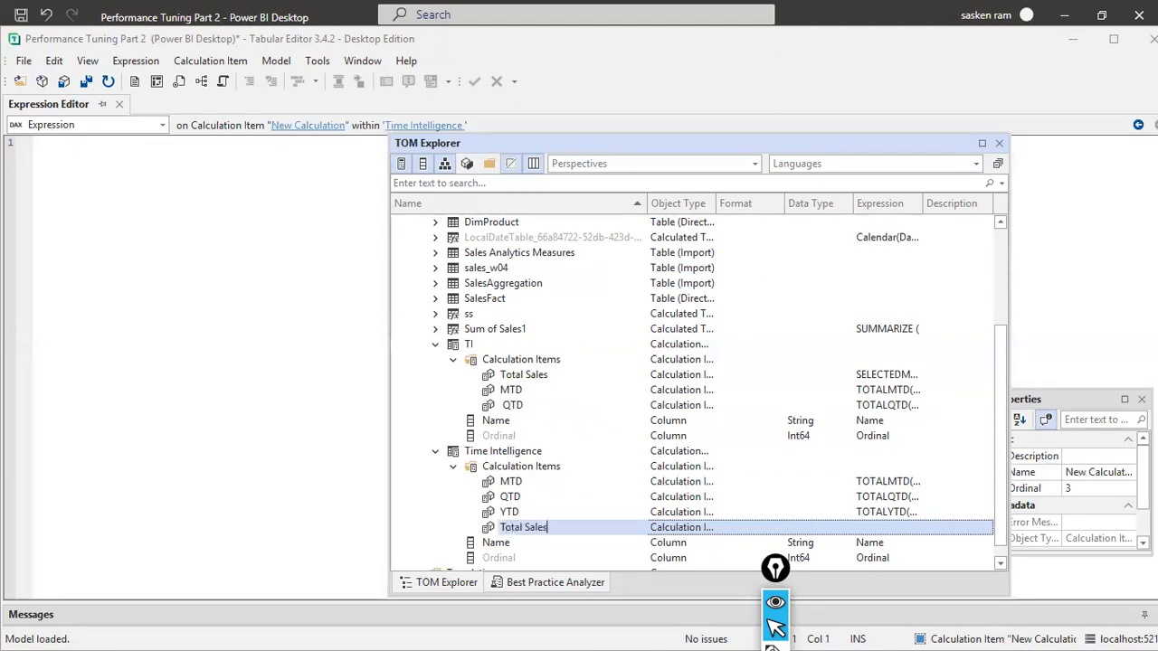
key("Return")
Step: Enter SELECTEDMEASURE() as the expression of the new Total Sales calculation item
left_click(134, 183)
type("SELECT")
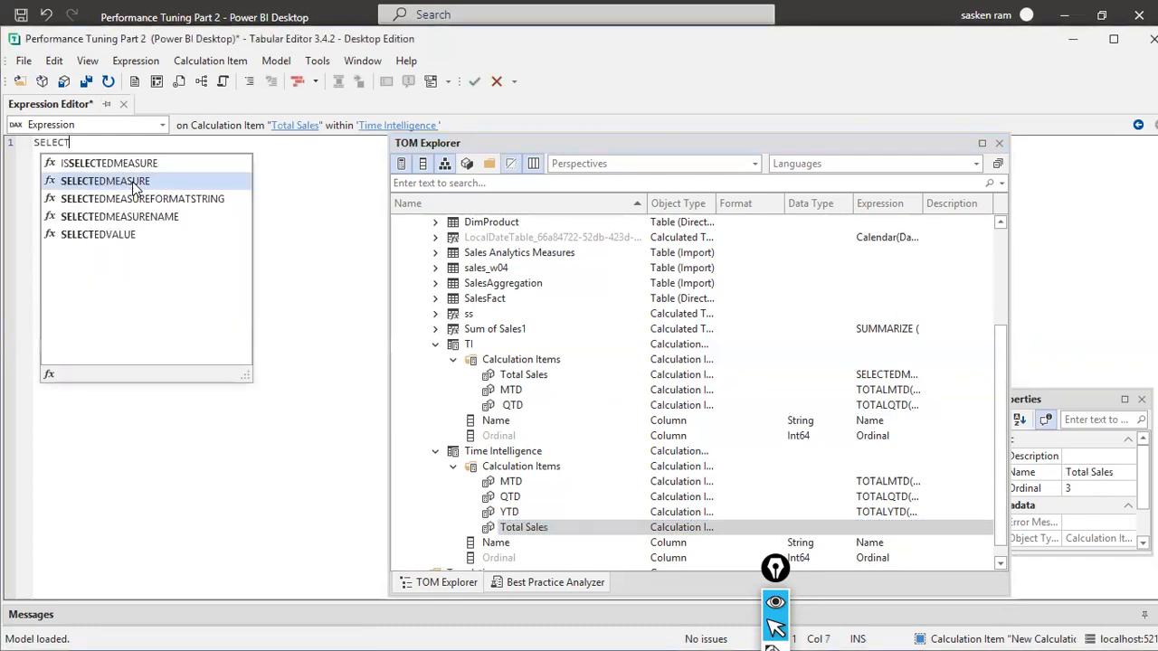
type("MEEDMEASURE()")
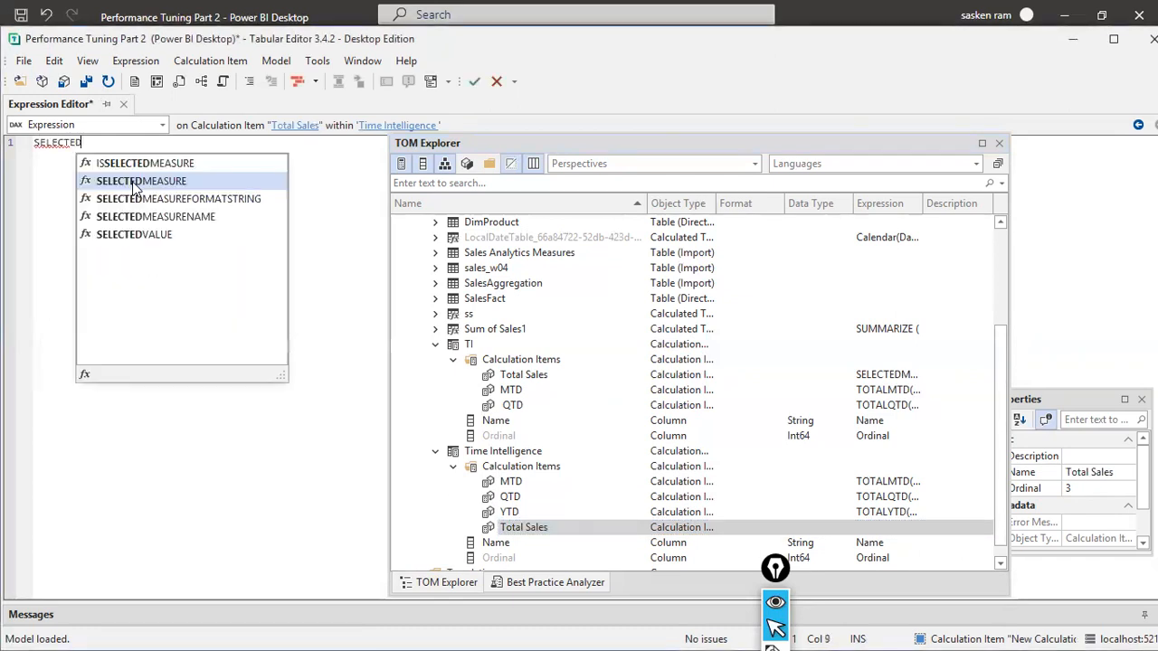
key("Down")
key("Up")
key("Tab")
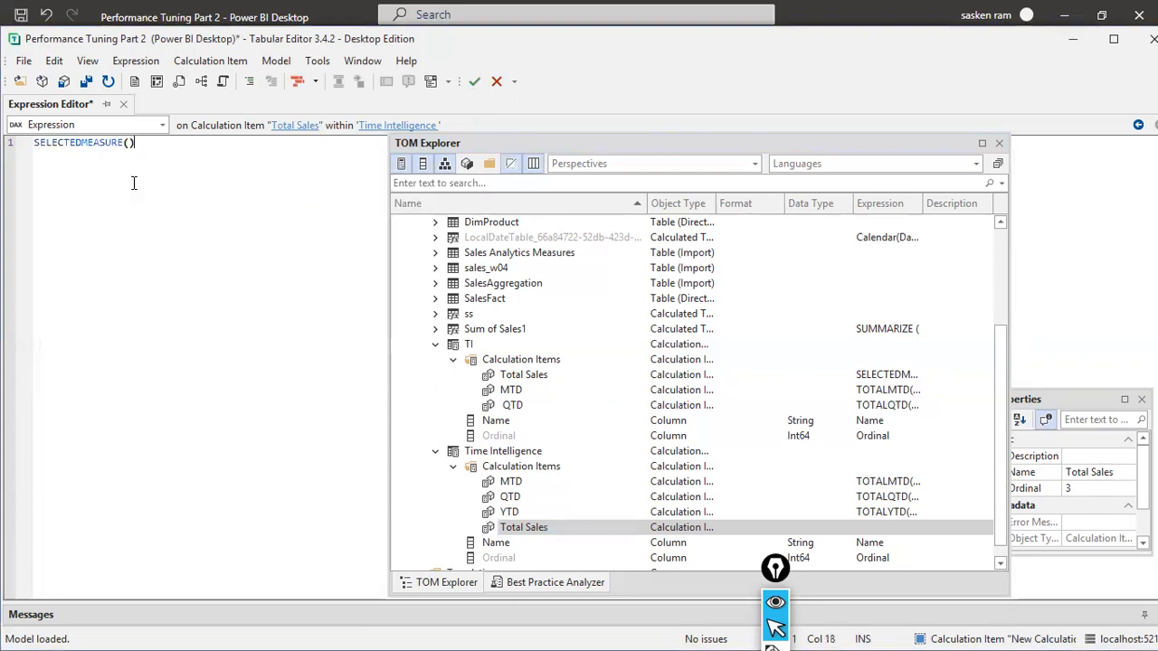
Step: Move Total Sales above MTD in the Time Intelligence calculation items and save the model
left_click_drag(530, 528, 532, 485)
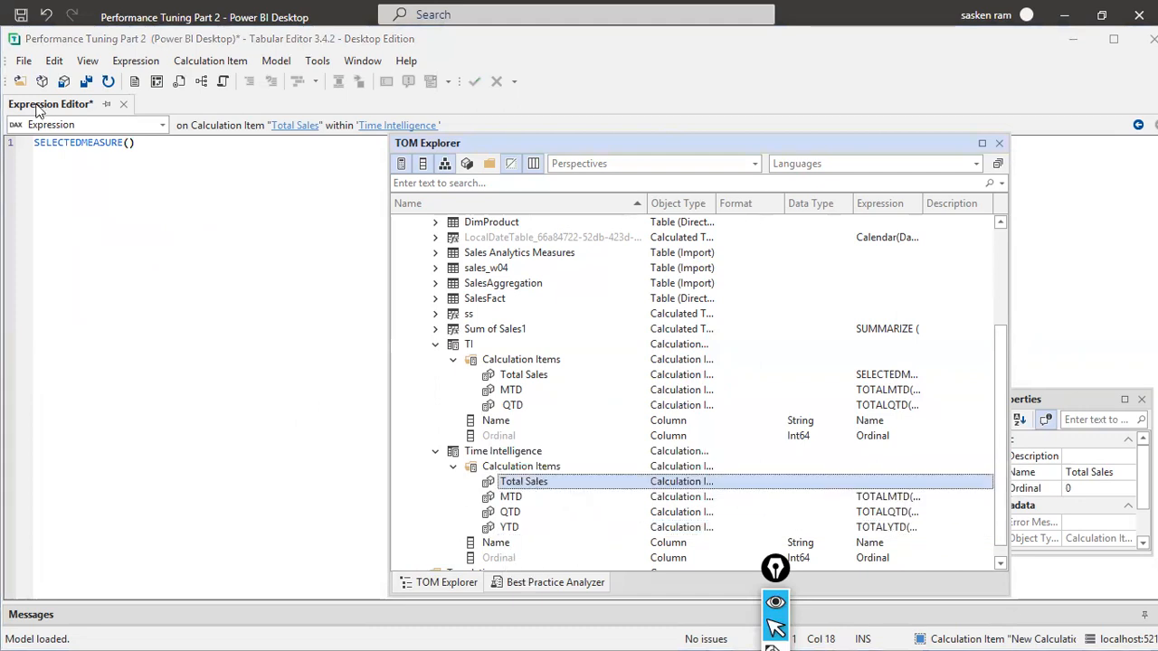
left_click(24, 61)
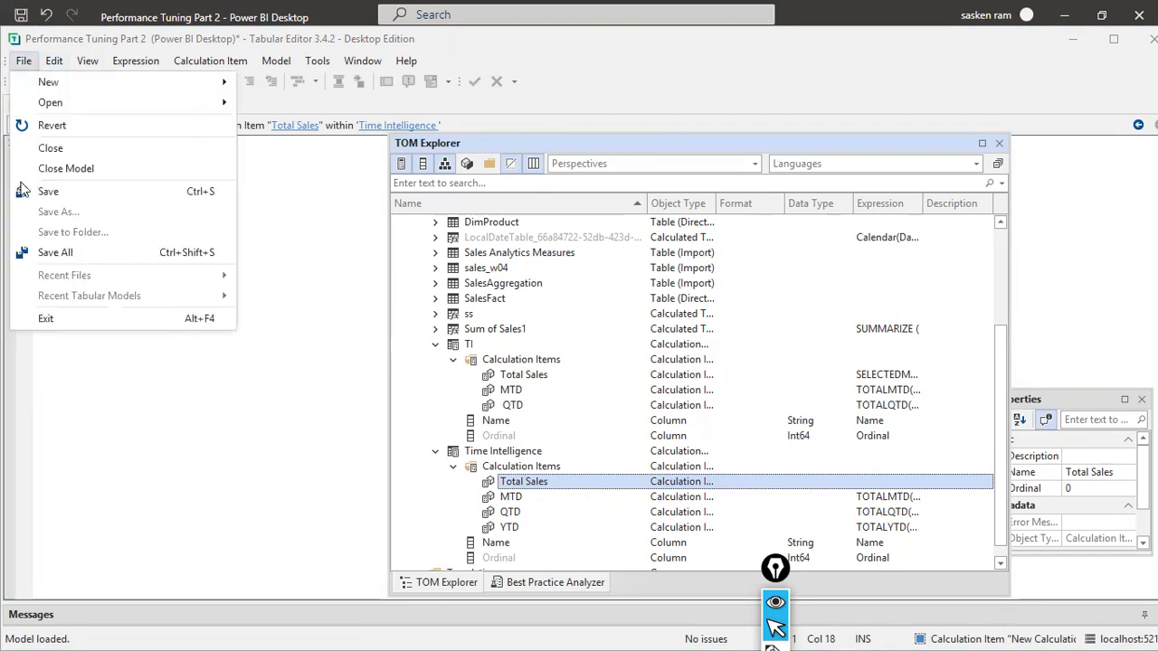
left_click(80, 190)
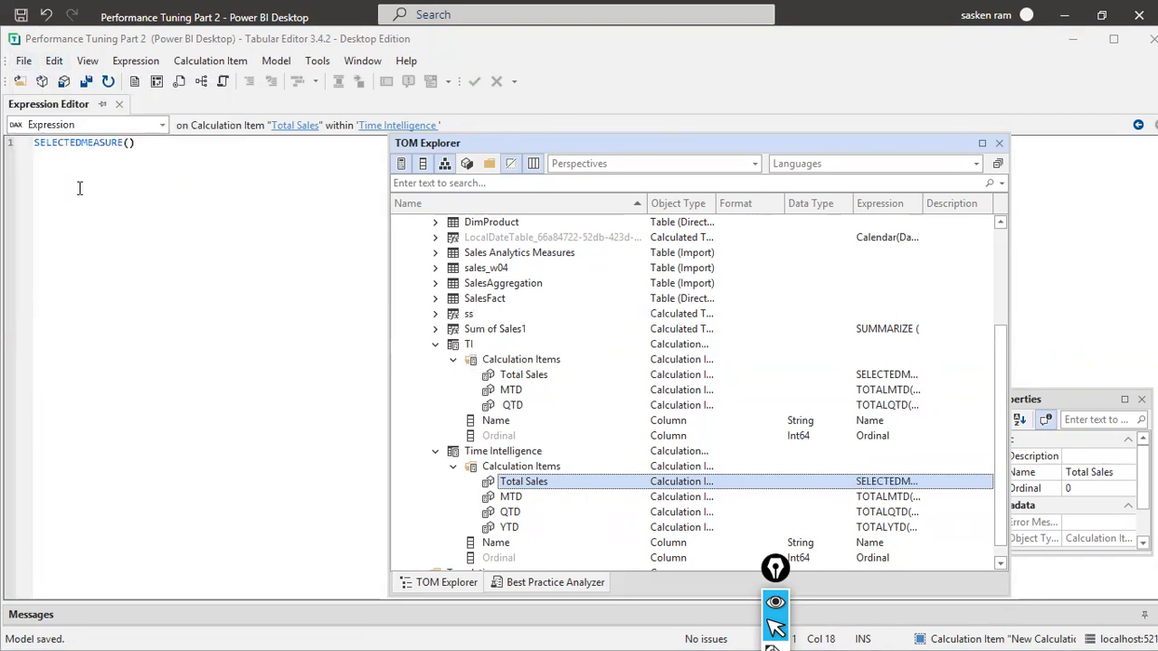
Step: Exit Tabular Editor and return to the Power BI report
key("alt+Tab")
left_click(23, 61)
left_click(38, 318)
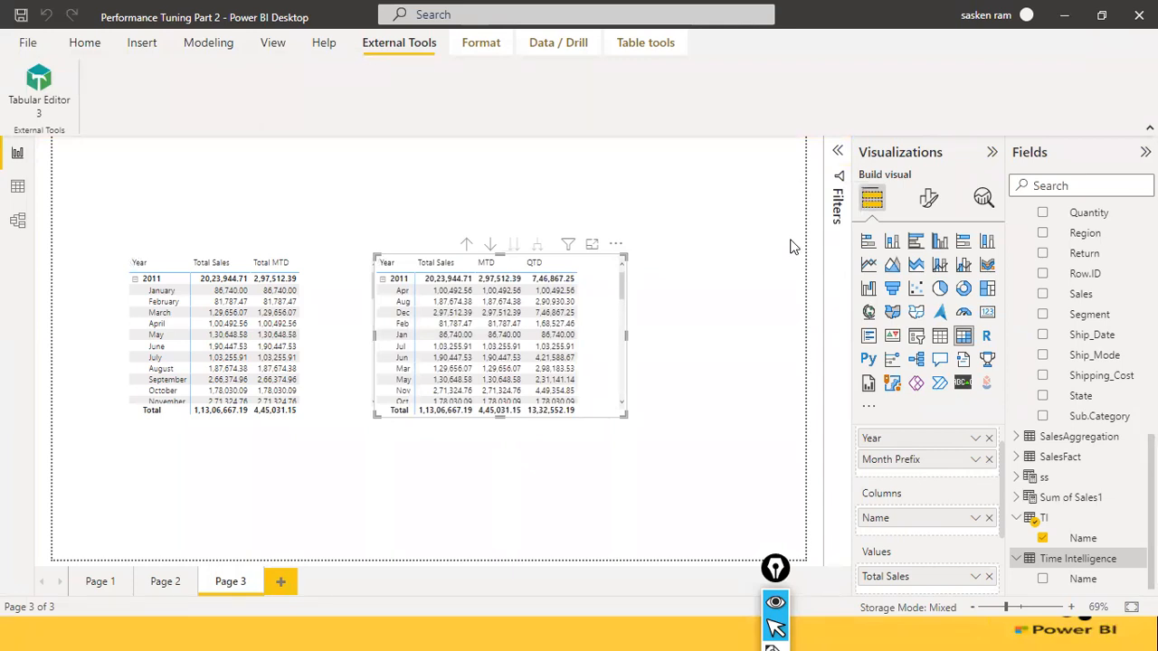
Step: Remove the Name field from the second matrix's columns and Total Sales from its values
left_click(989, 518)
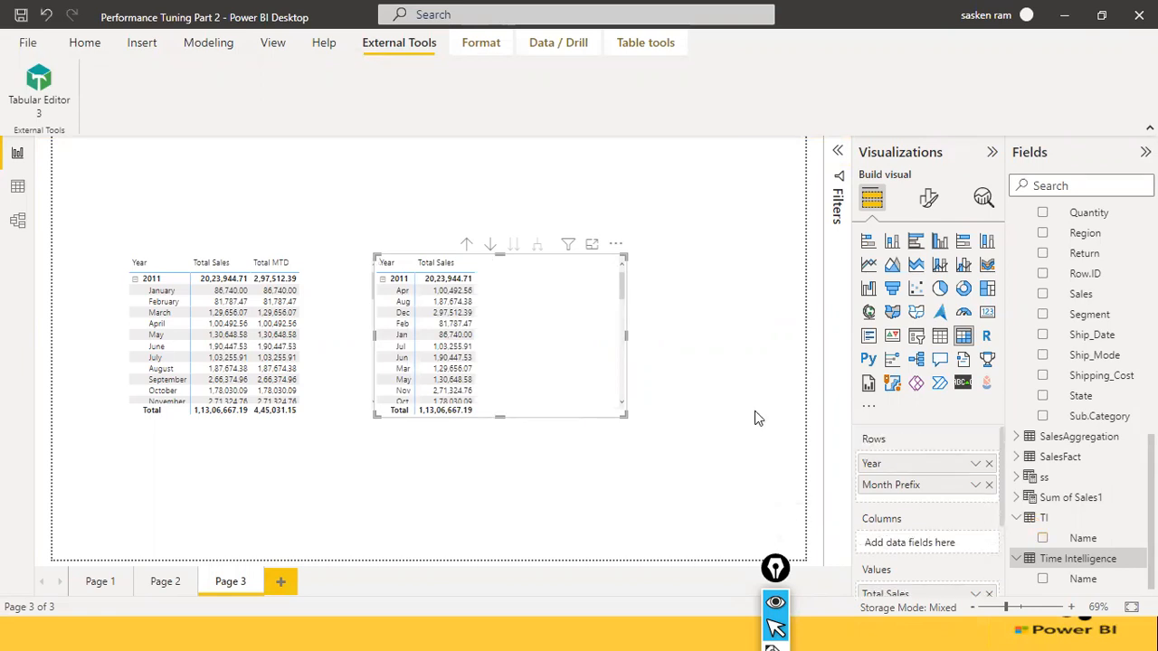
scroll(923, 529, "down", 1)
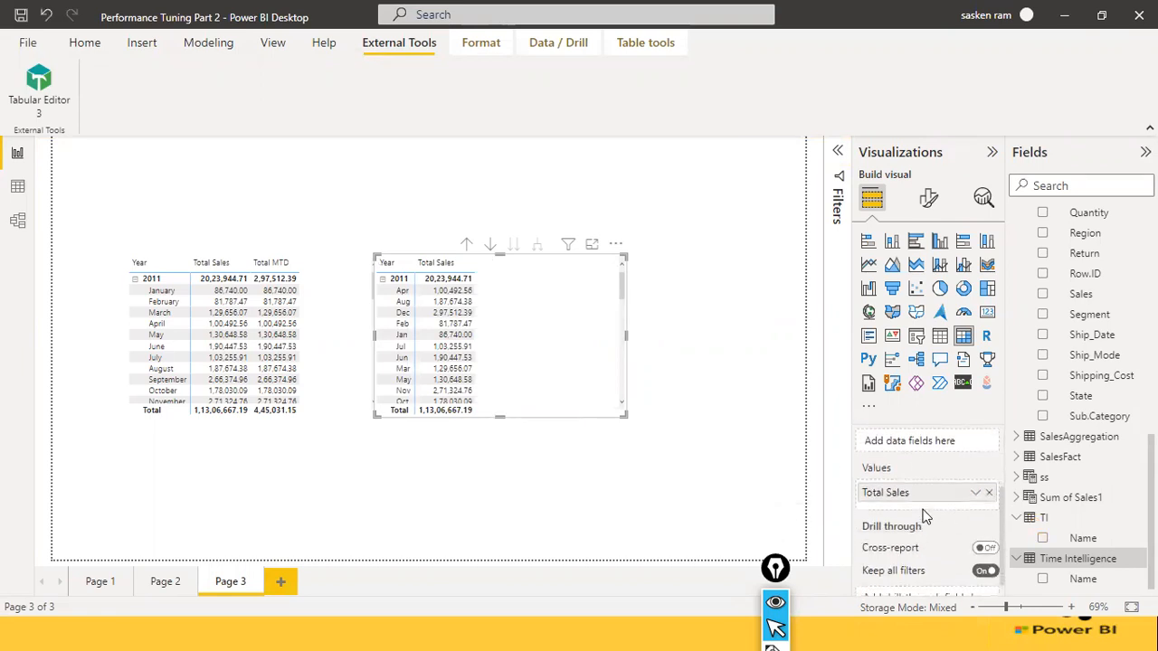
left_click(989, 493)
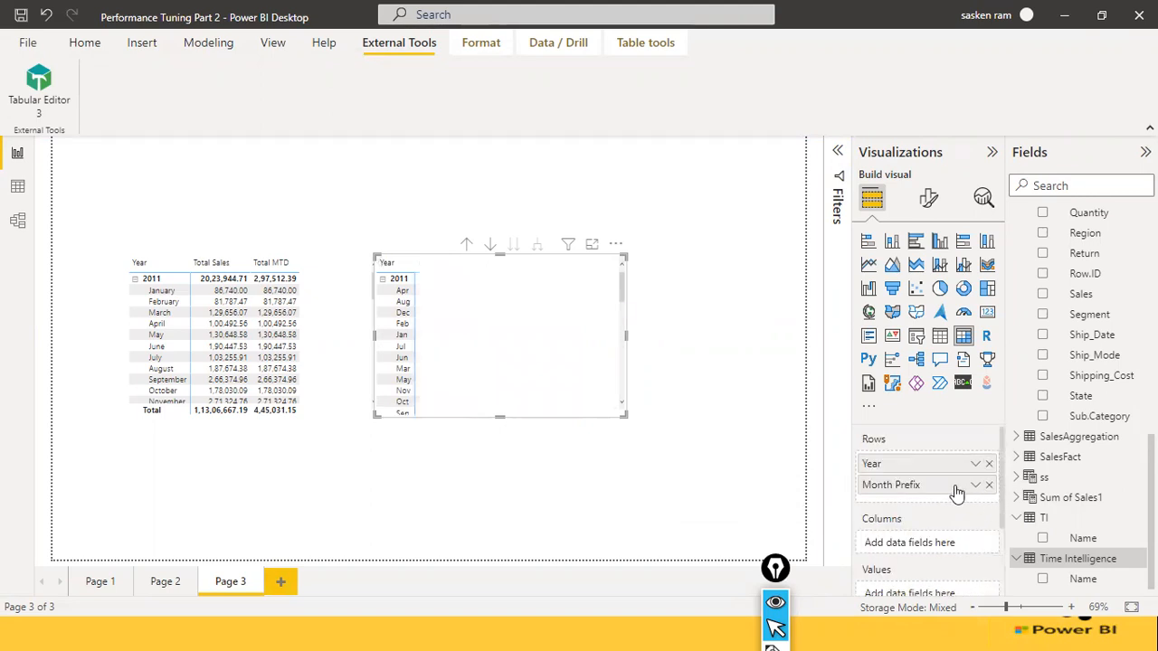
Step: Add the Total Sales measure from the KPIs folder to the second matrix's values
scroll(1090, 299, "up", 5)
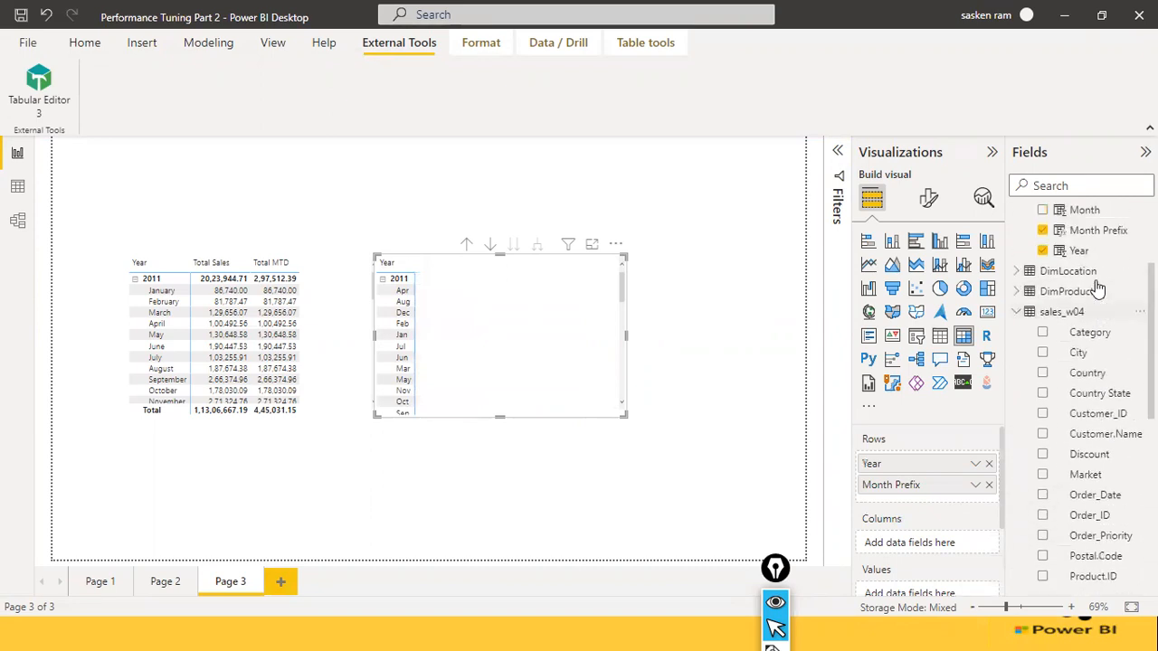
scroll(1095, 307, "up", 3)
left_click_drag(1125, 261, 953, 579)
left_click_drag(1122, 257, 945, 527)
left_click_drag(946, 527, 946, 526)
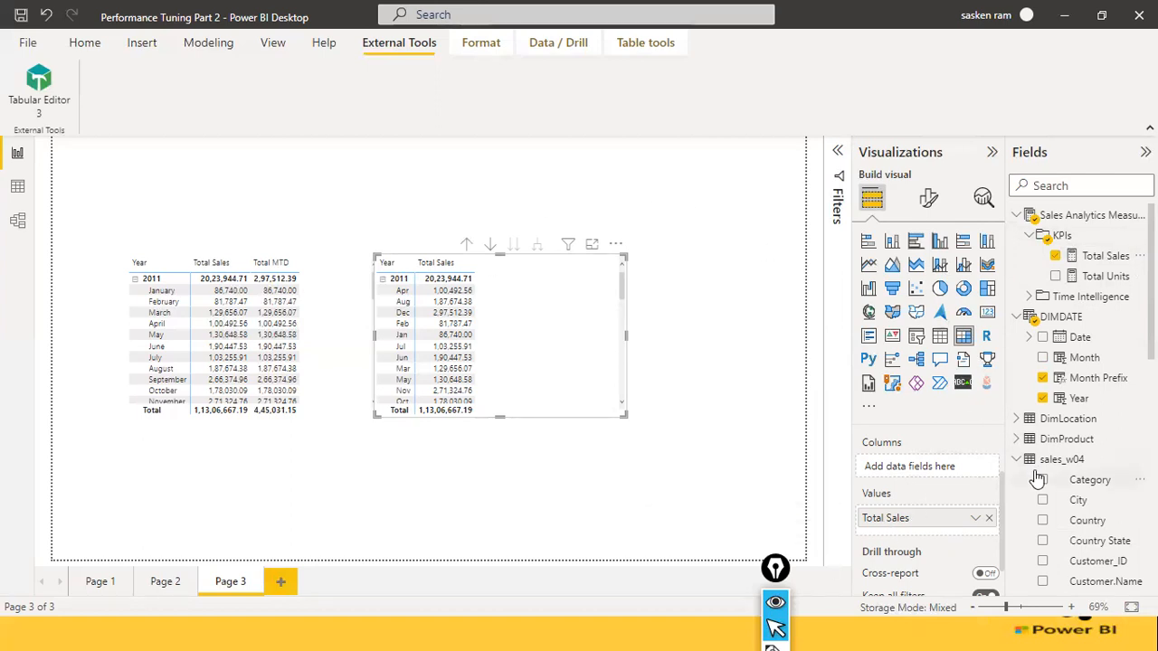
Step: Add the Name field of Time Intelligence to the second matrix's columns and check the visual's error details
scroll(1050, 516, "down", 4)
scroll(1054, 515, "down", 4)
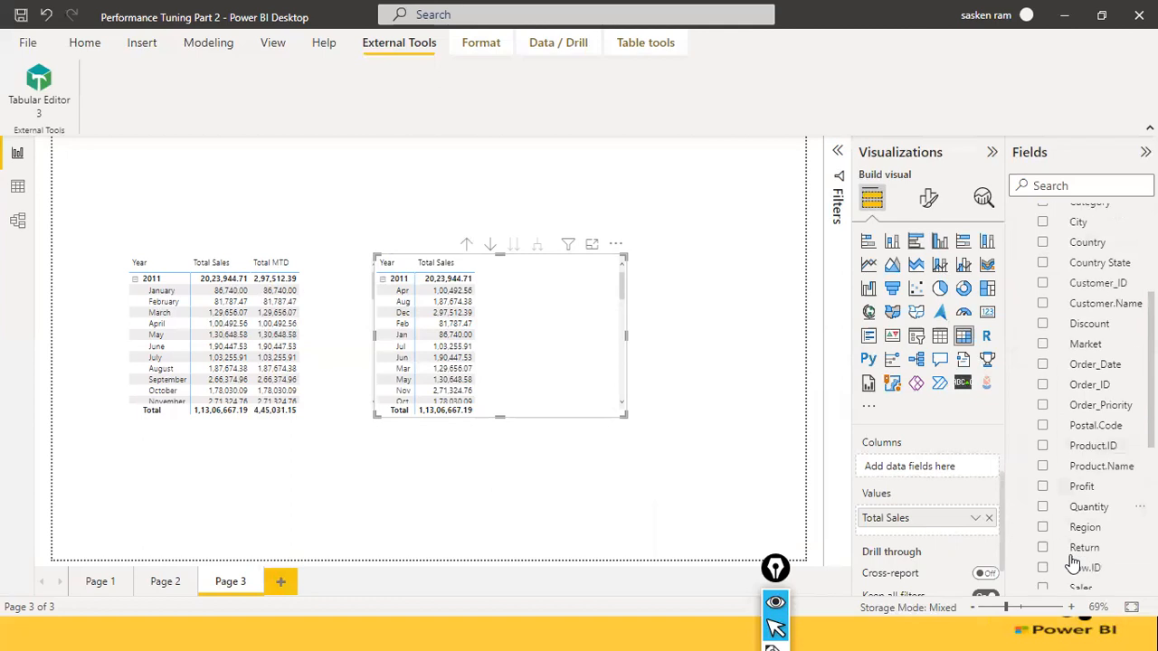
scroll(1081, 505, "down", 5)
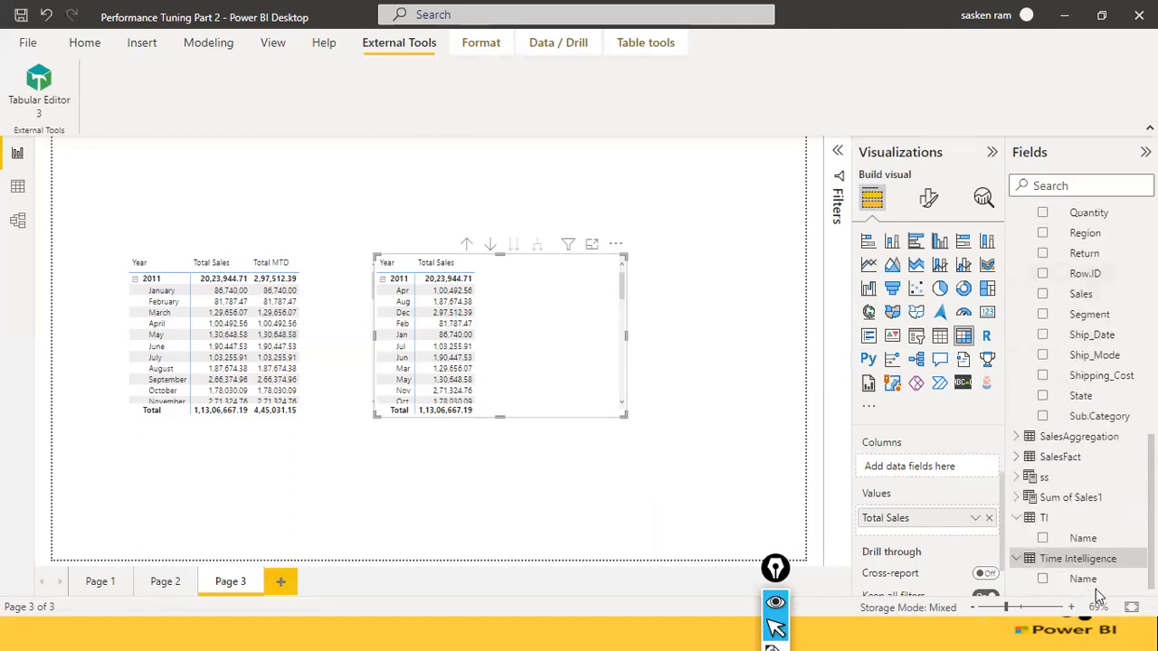
left_click_drag(1085, 581, 927, 475)
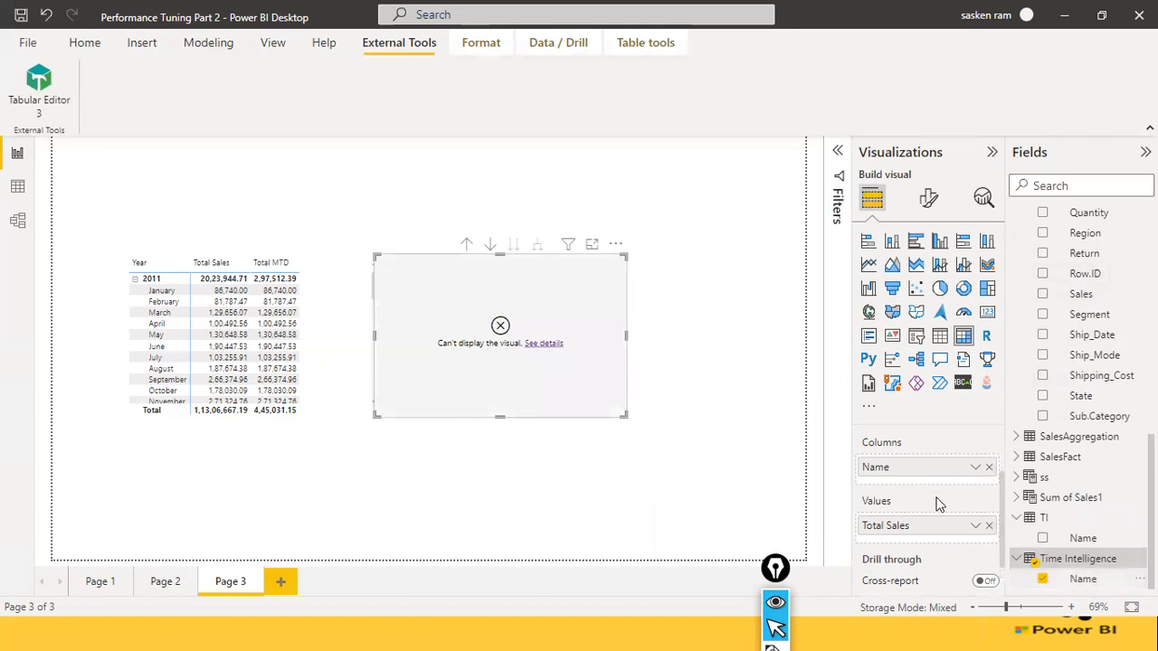
left_click(554, 345)
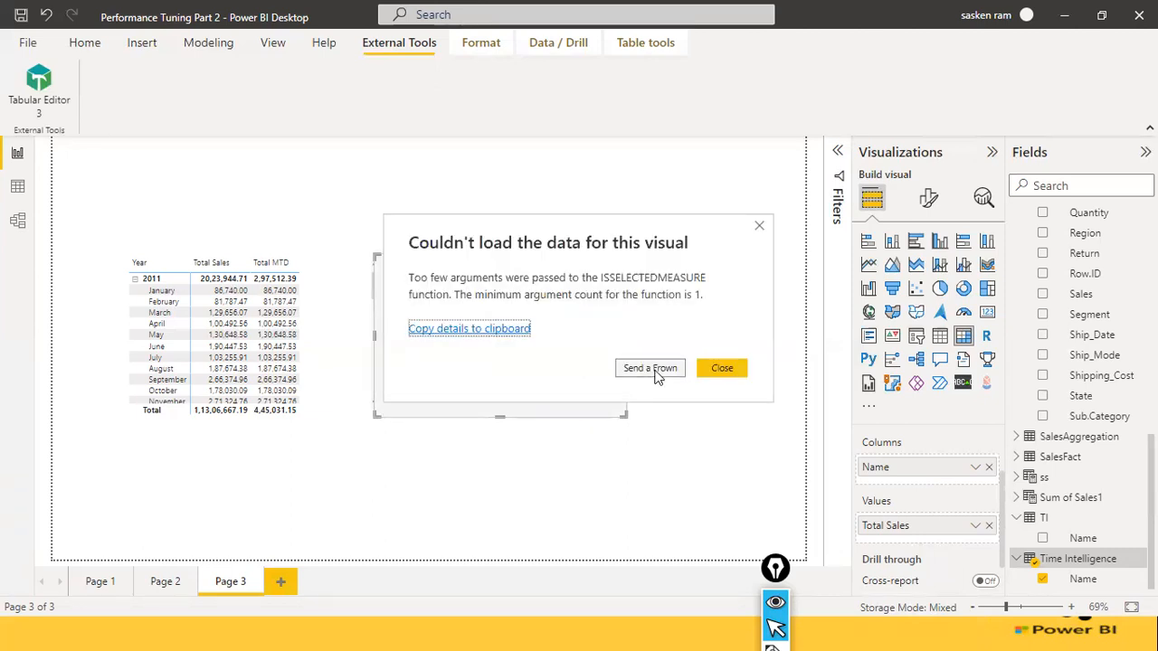
left_click(725, 371)
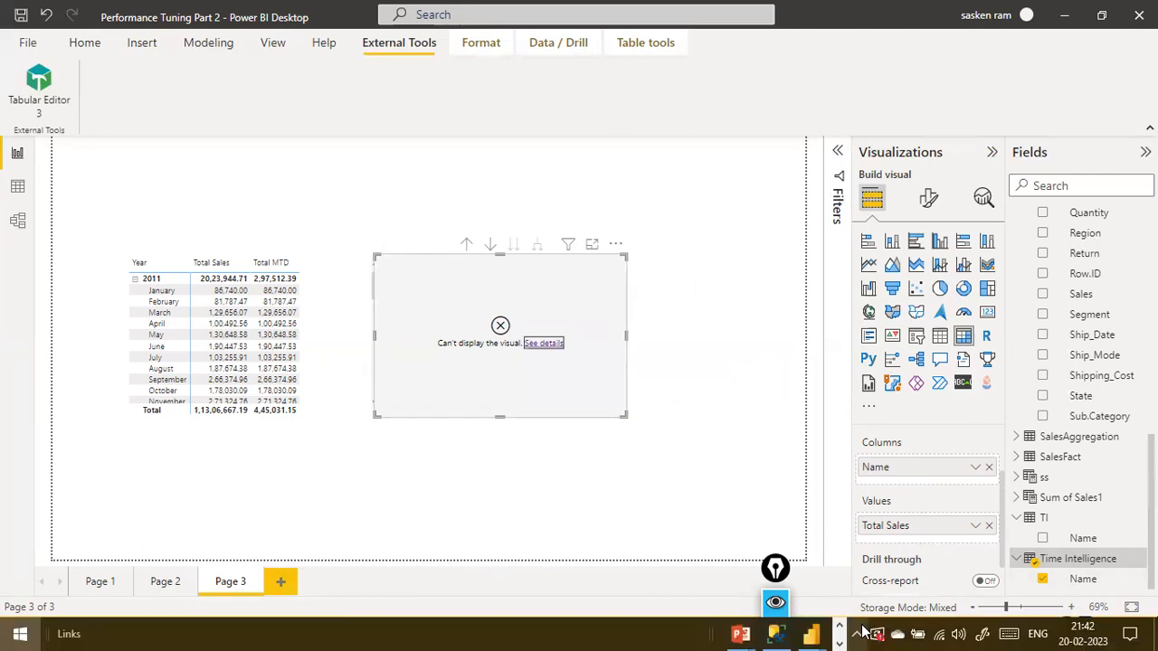
Step: Reopen the report's model in Tabular Editor 3
key("super")
left_click(840, 627)
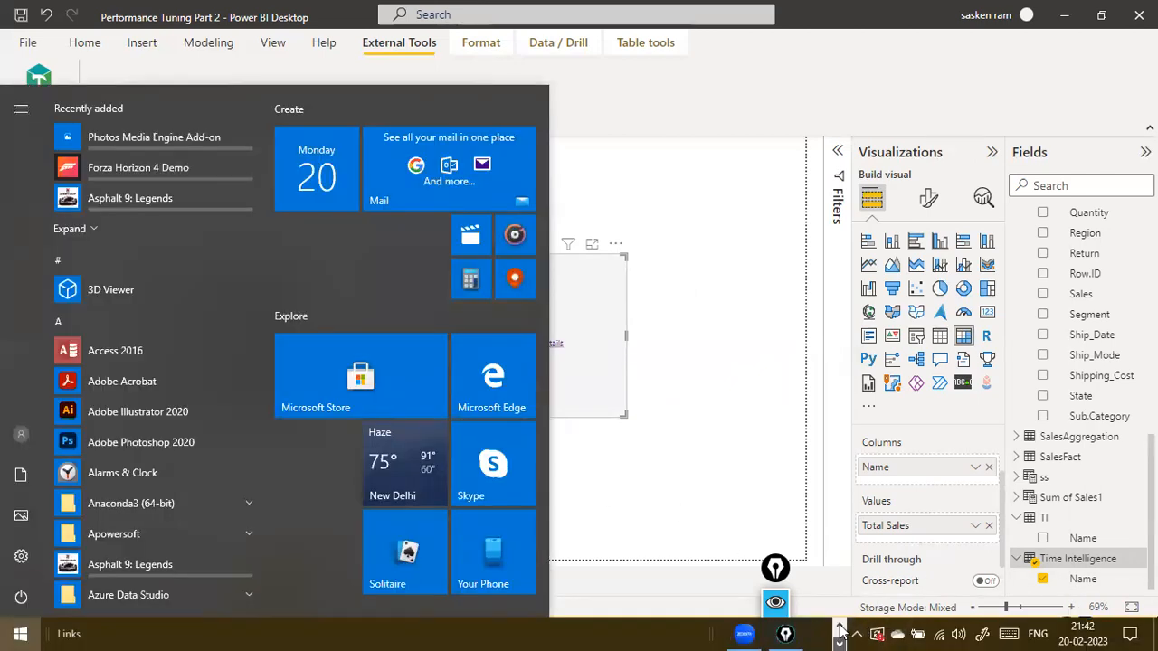
left_click(727, 346)
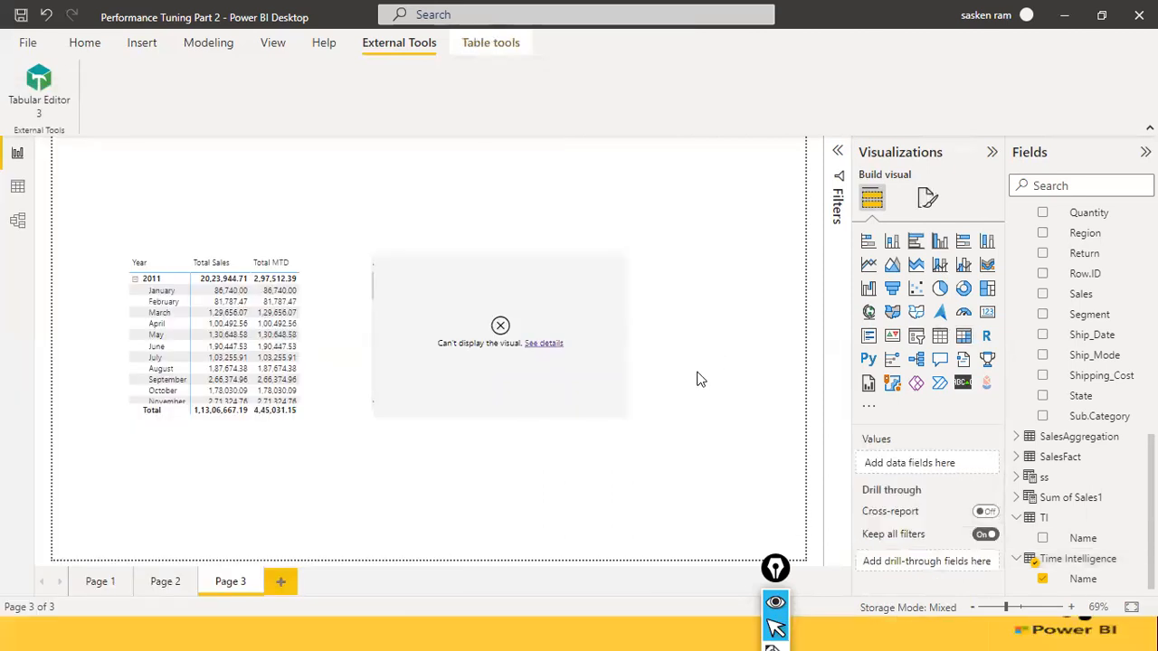
left_click(56, 83)
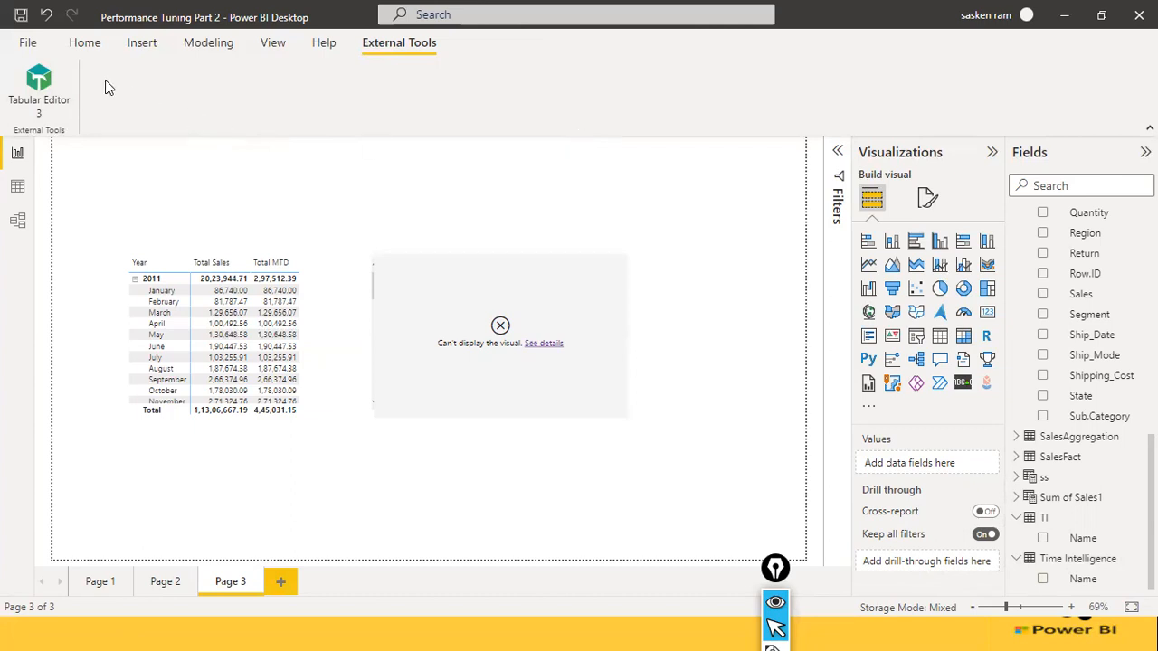
left_click(52, 83)
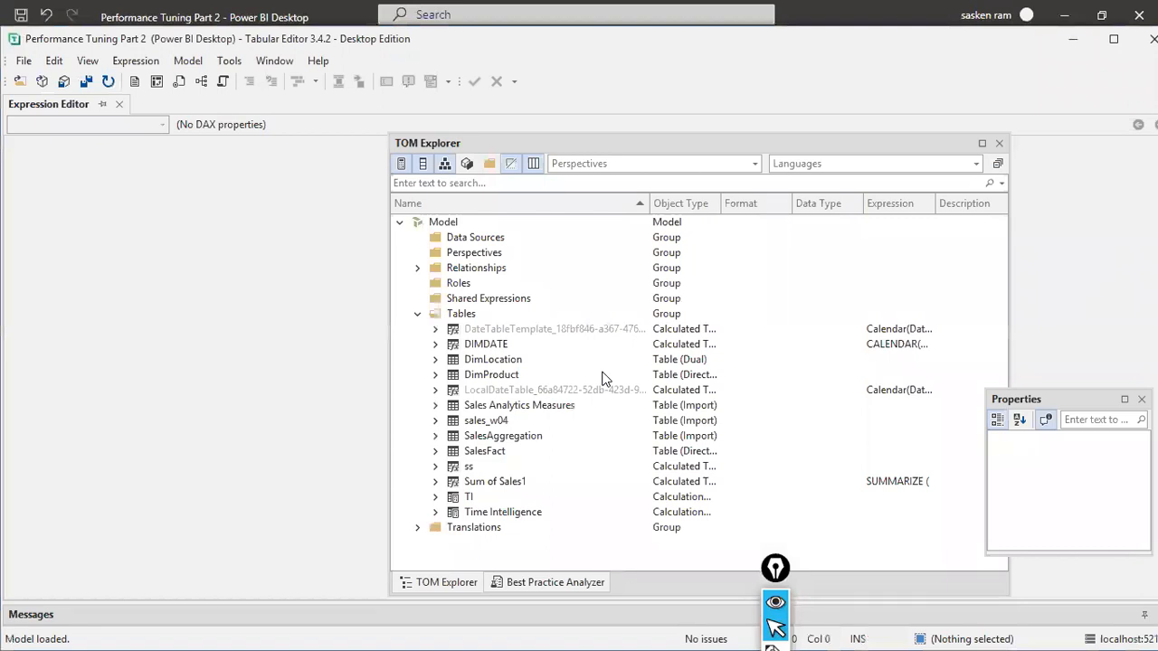
Step: Expand the calculation items of both the Time Intelligence and TI calculation groups
left_click(437, 513)
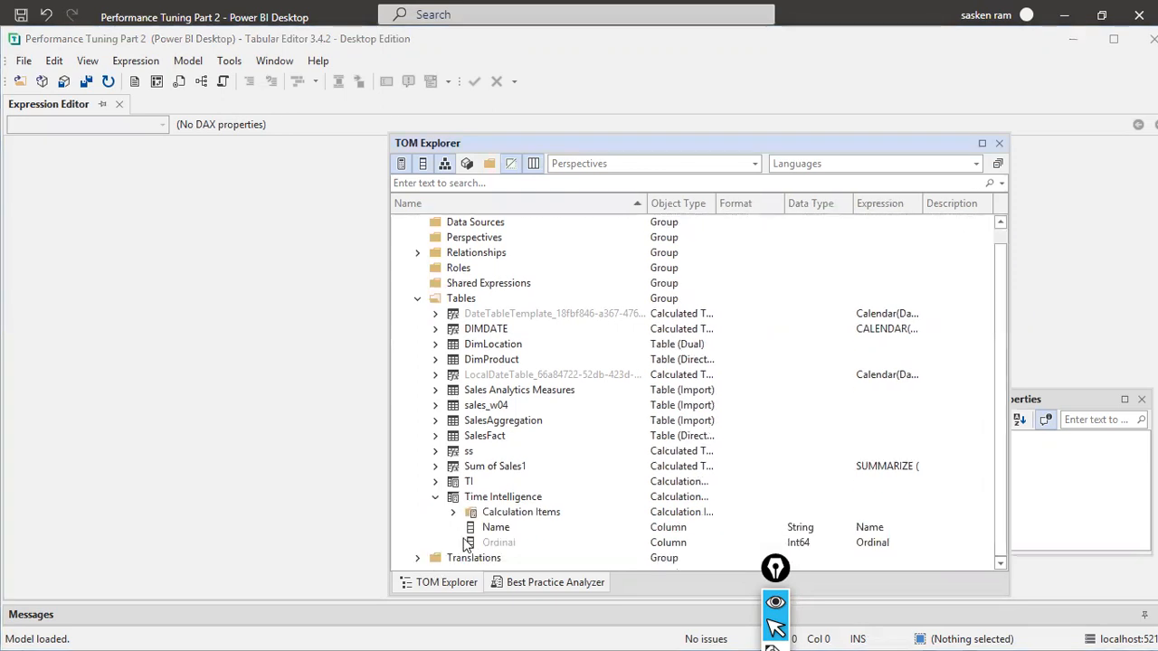
left_click(454, 514)
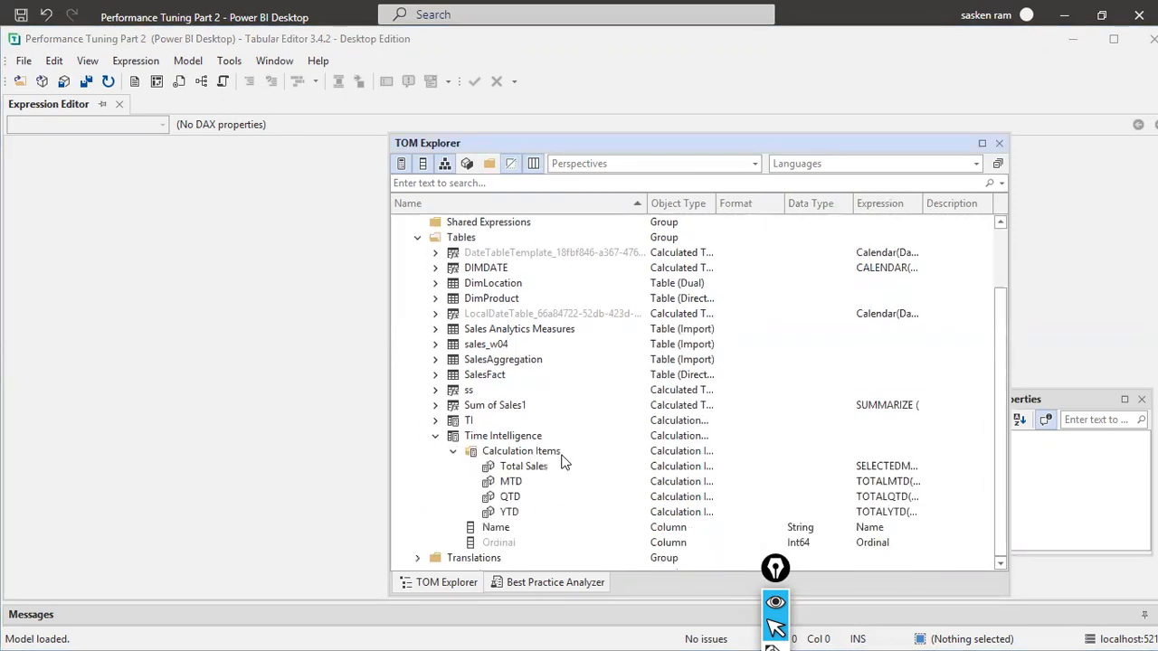
left_click(435, 422)
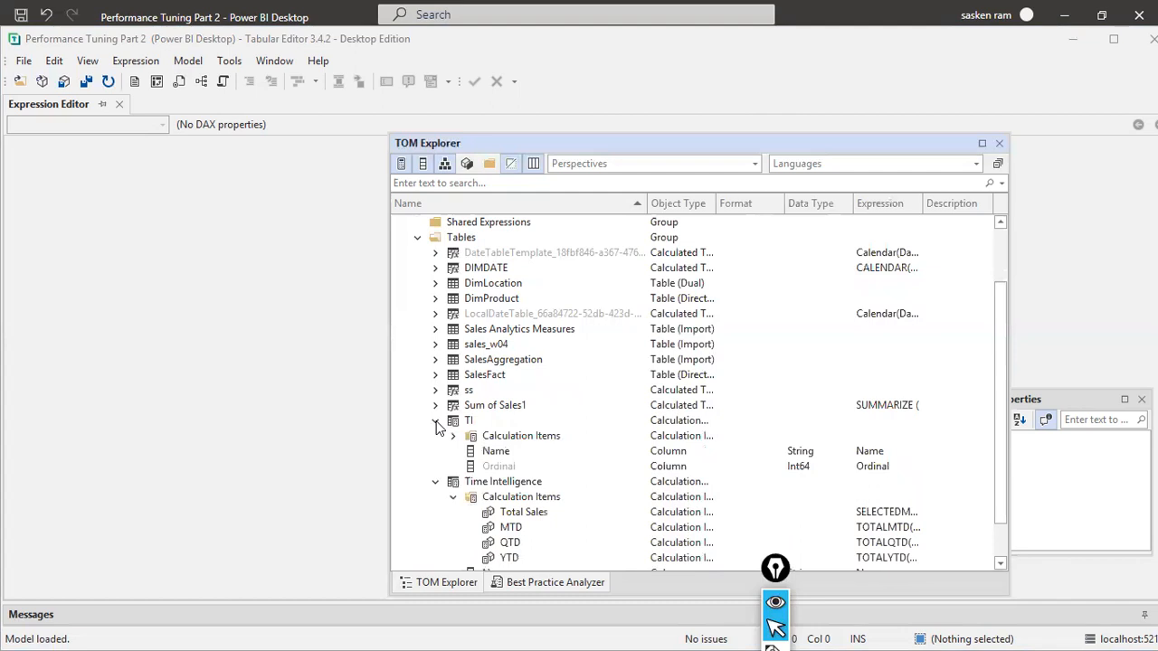
left_click(452, 437)
scroll(545, 415, "down", 2)
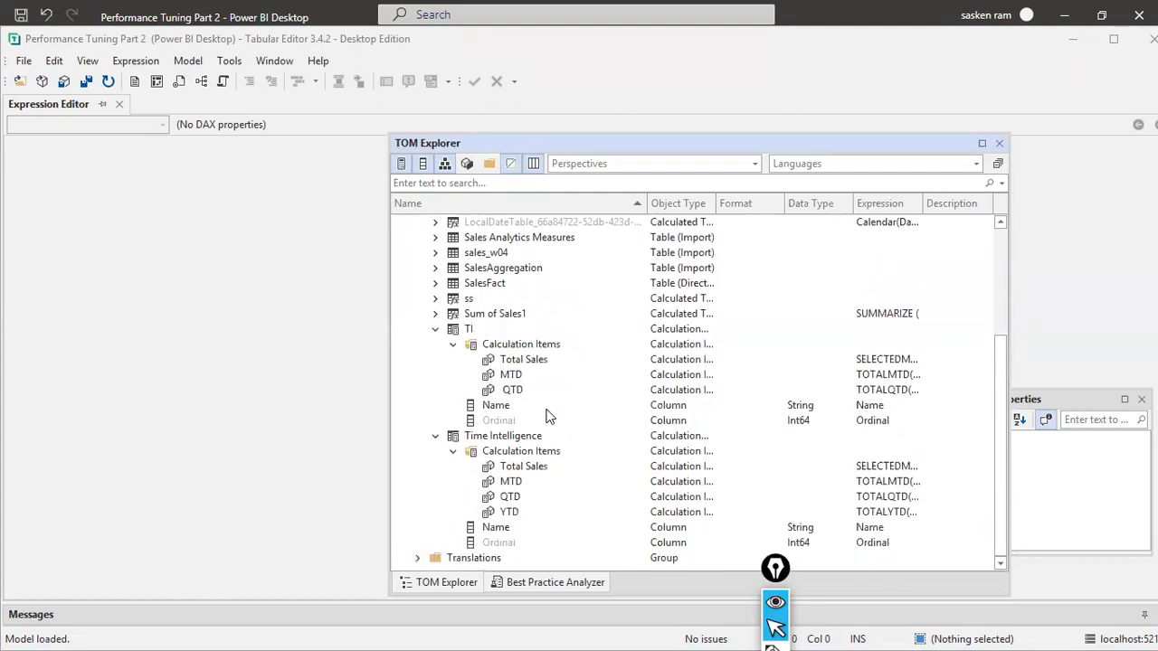
Step: Compare the Total Sales, MTD and QTD expressions of the TI group with those of Time Intelligence
left_click(544, 361)
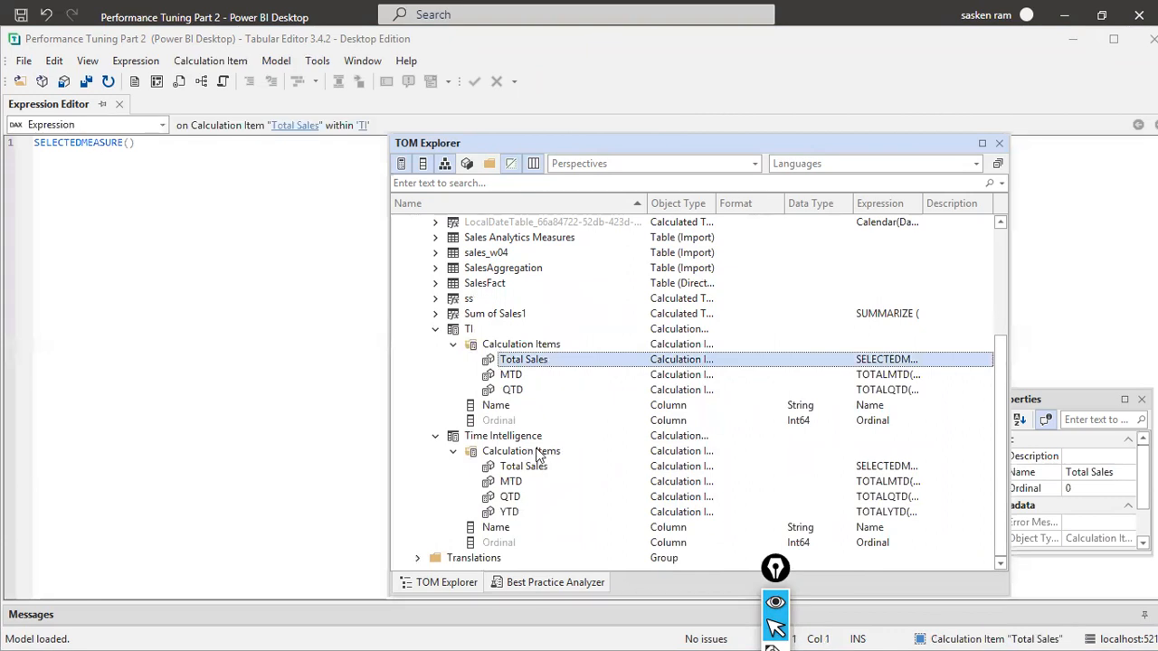
left_click(521, 380)
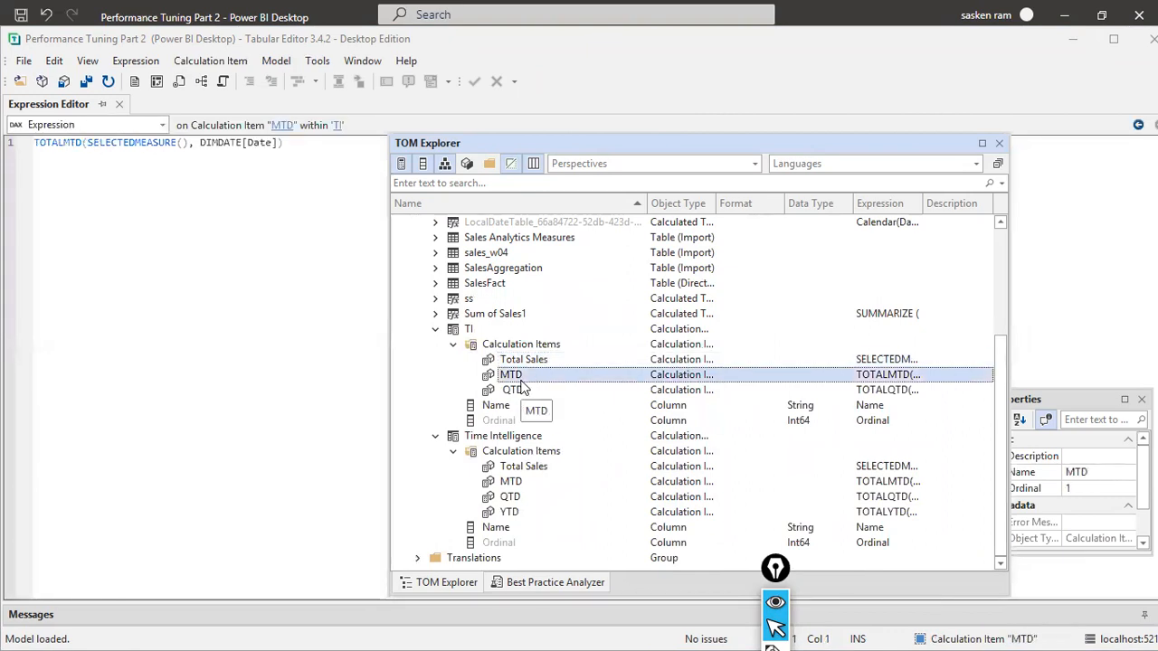
left_click(508, 392)
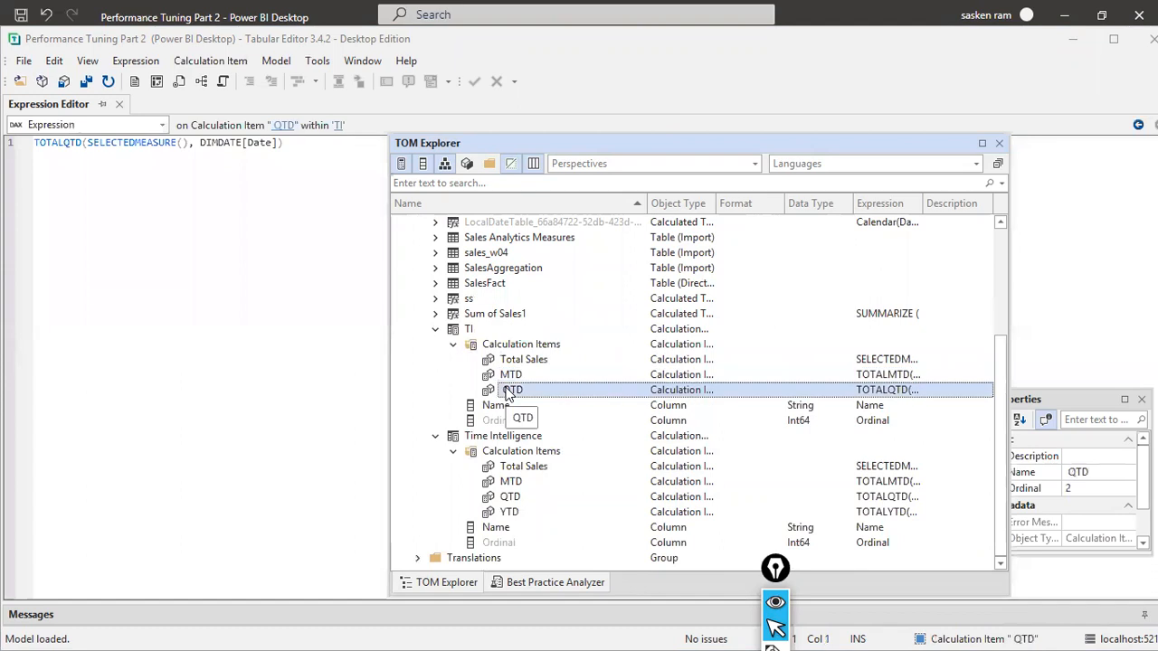
left_click(532, 467)
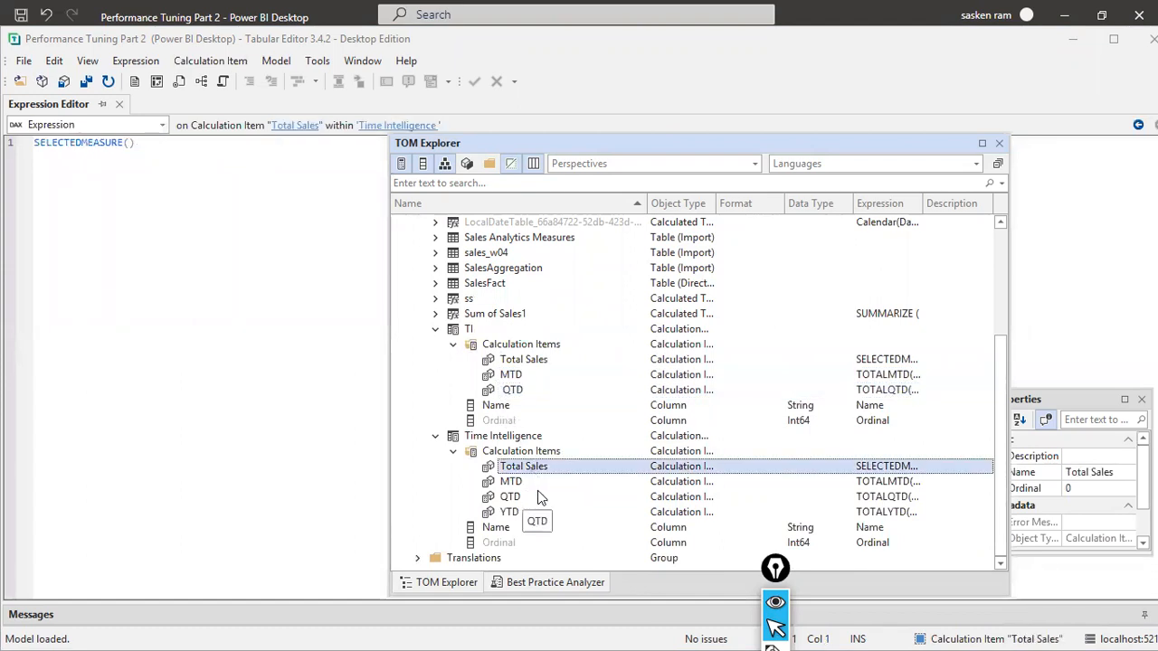
left_click(540, 489)
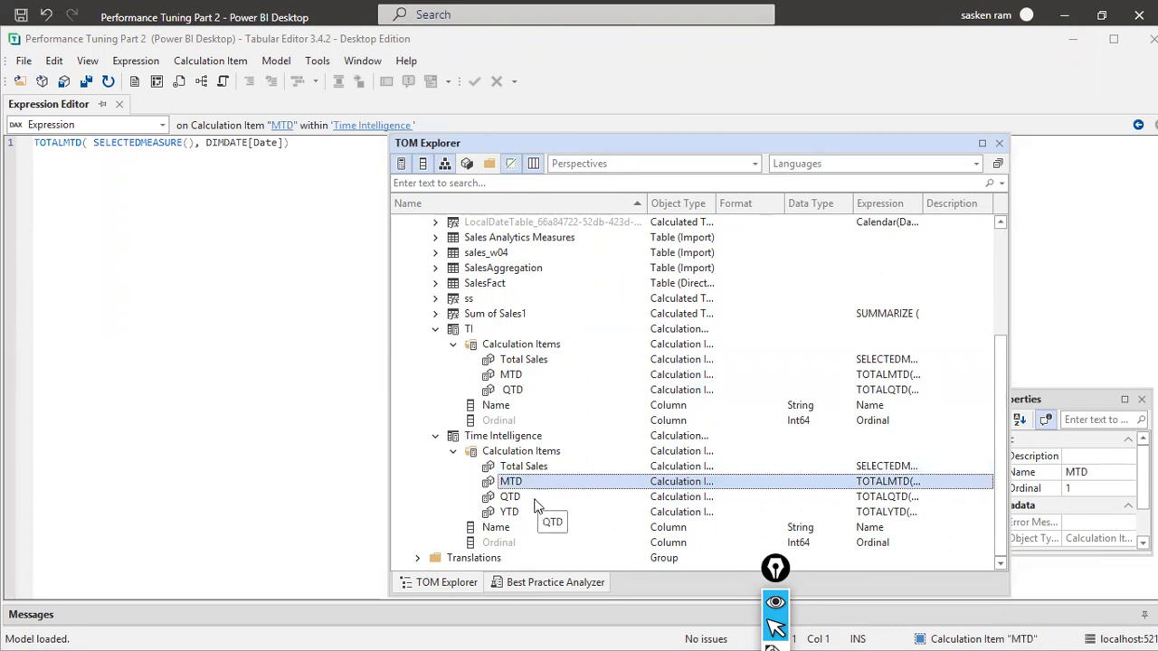
left_click(534, 502)
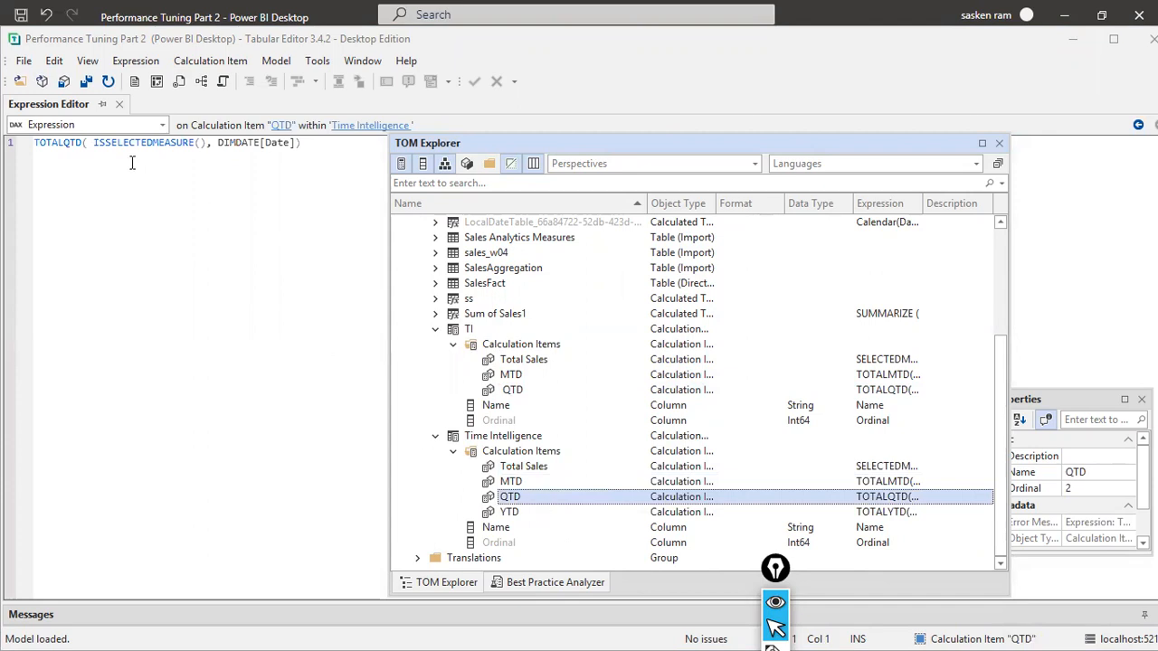
Step: Correct the Time Intelligence group's QTD expression to TOTALQTD( SELECTEDMEASURE(), DIMDATE[Date])
left_click(110, 143)
key("BackSpace")
key("BackSpace")
key("End")
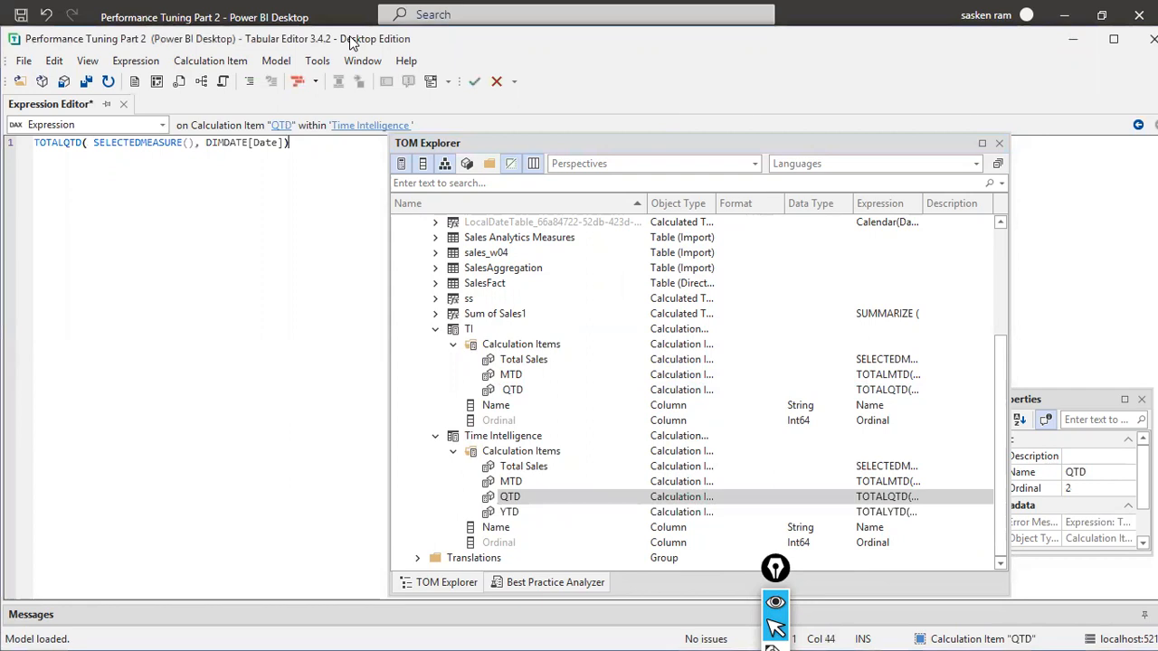
Step: Review the Total Sales, MTD, QTD and YTD expressions of the Time Intelligence calculation group for correct use of SELECTEDMEASURE()
left_click(509, 513)
left_click(516, 498)
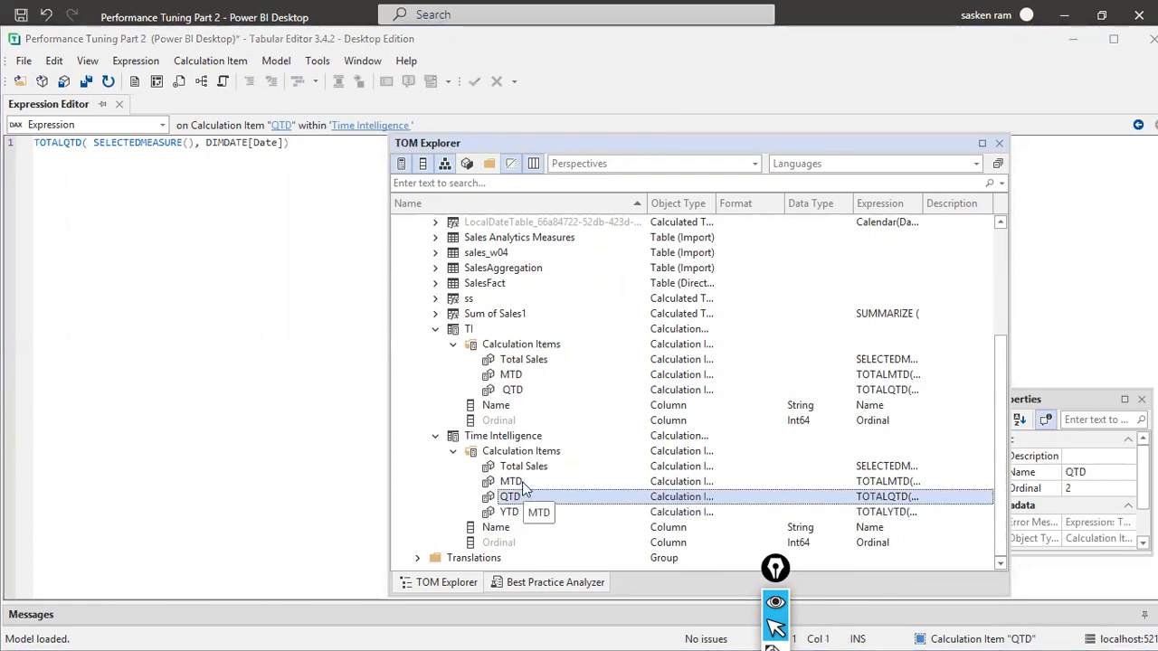
left_click(515, 482)
left_click(533, 468)
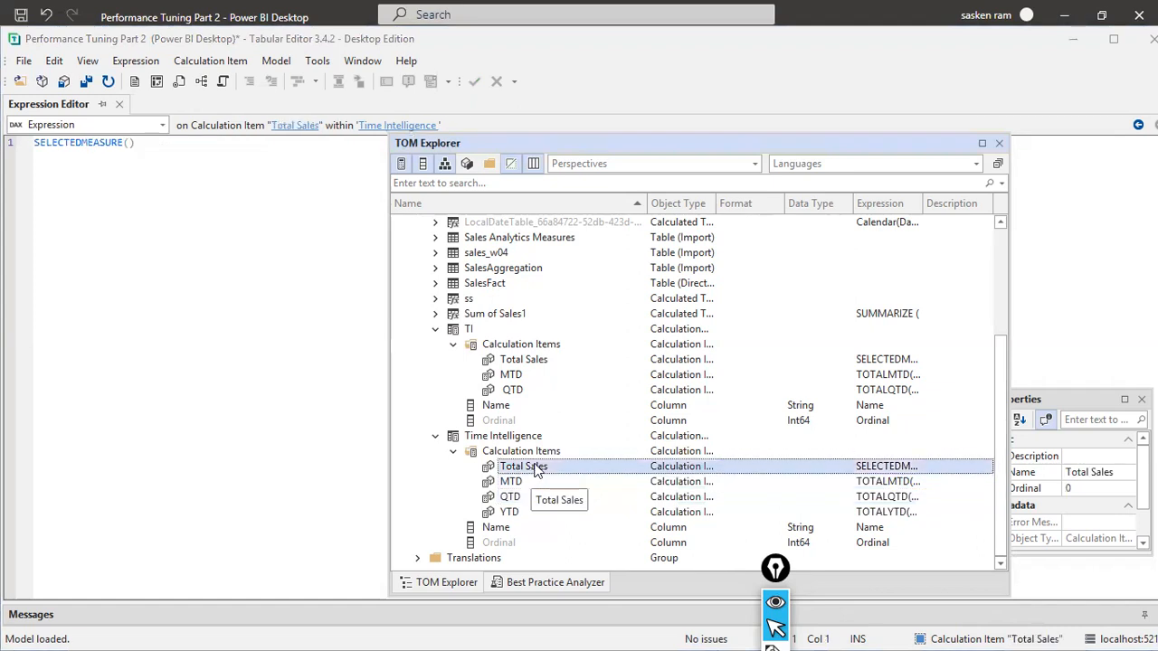
left_click(527, 482)
left_click(528, 498)
left_click(527, 512)
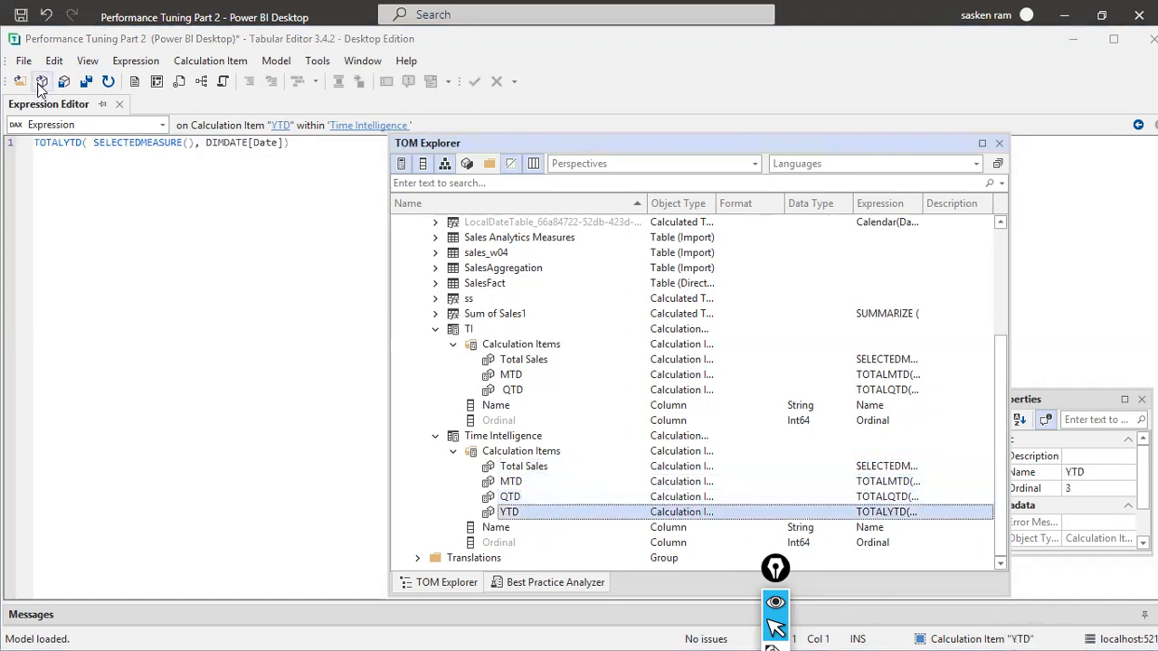
Step: Save the corrected calculation group back to the connected Power BI model
left_click(23, 60)
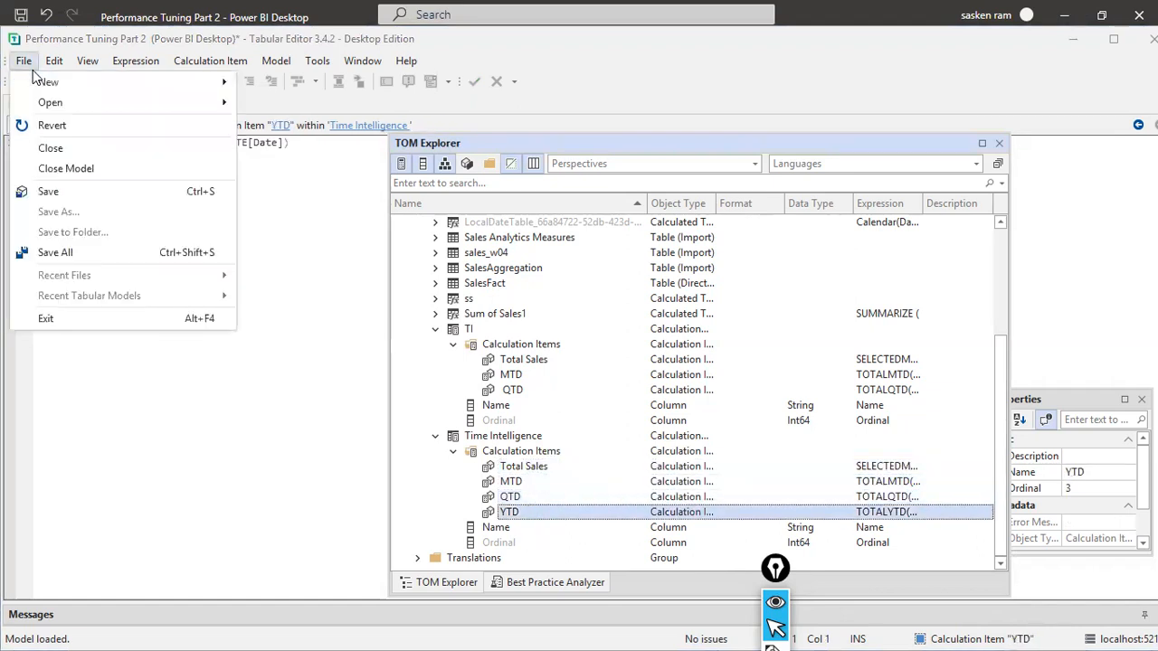
left_click(71, 191)
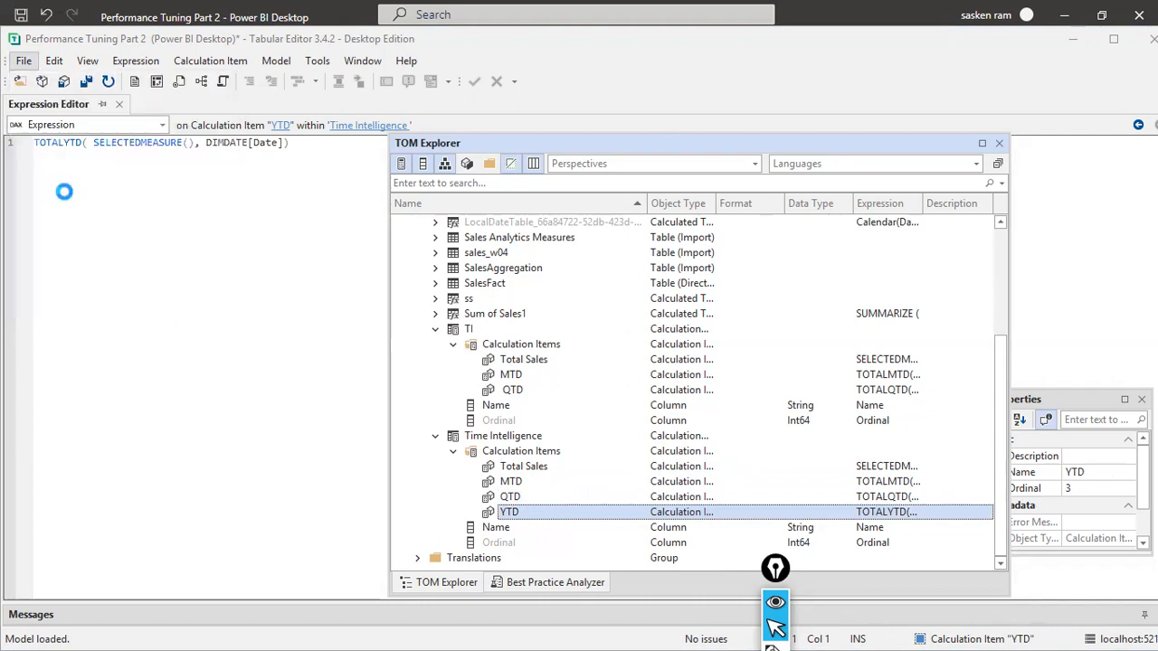
left_click(25, 62)
key("Escape")
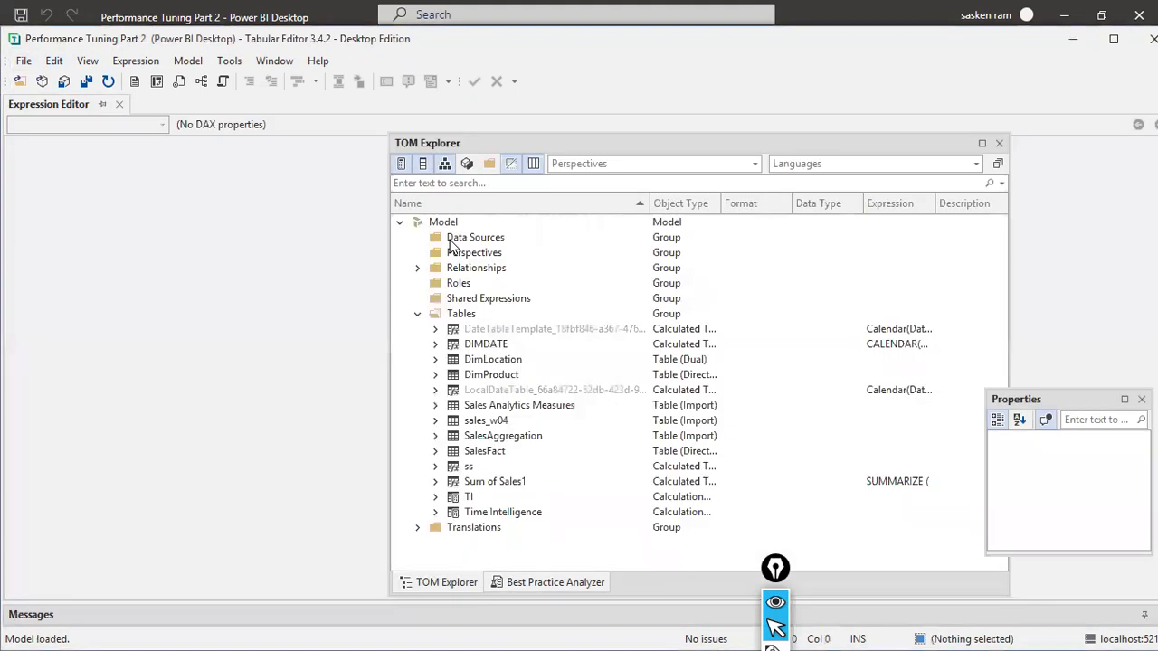
left_click(25, 62)
key("Escape")
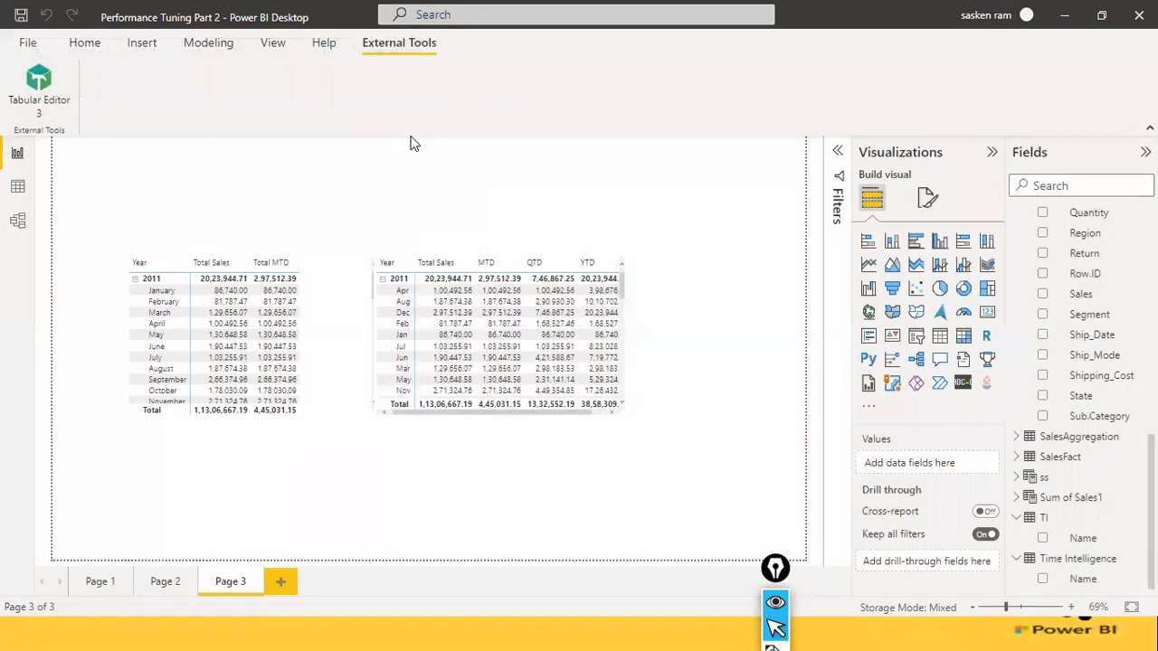
Step: In the Power BI report, remove and re-add Time Intelligence's Name in the second matrix's columns, and enlarge the matrix to fit them
left_click(537, 407)
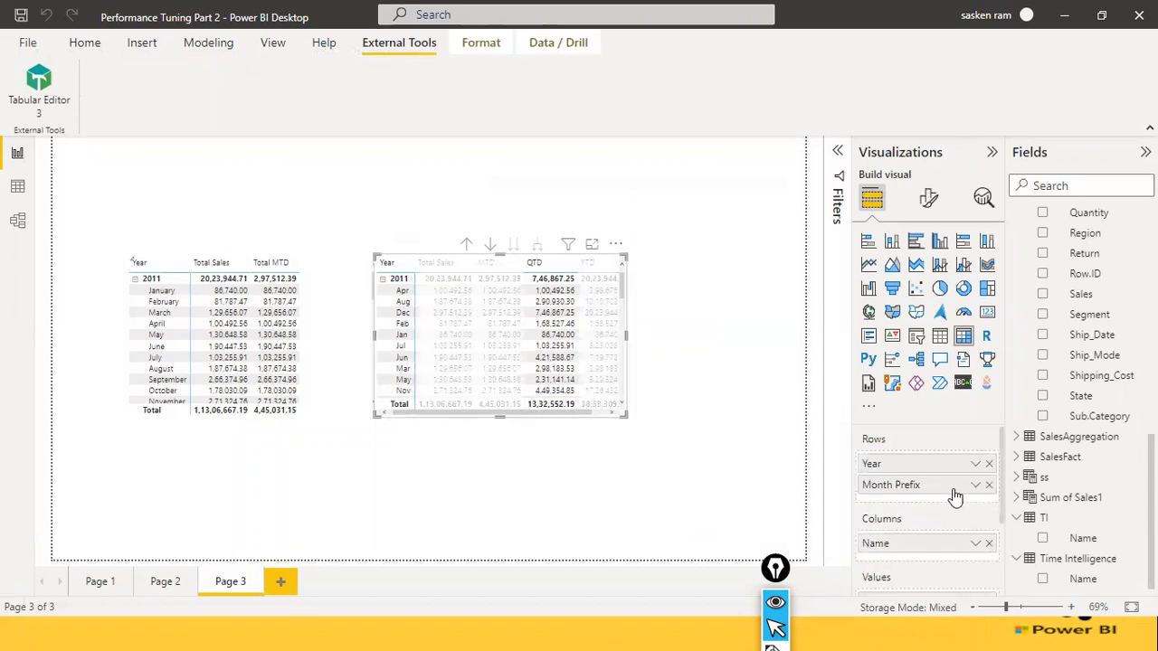
left_click(989, 542)
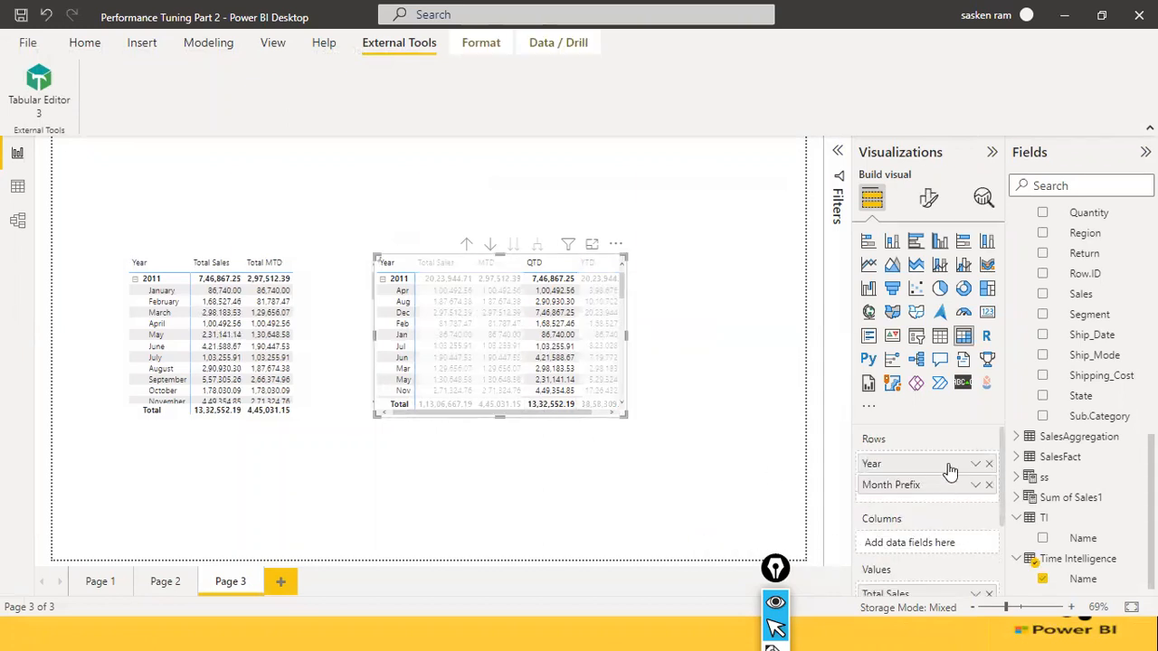
scroll(949, 469, "down", 1)
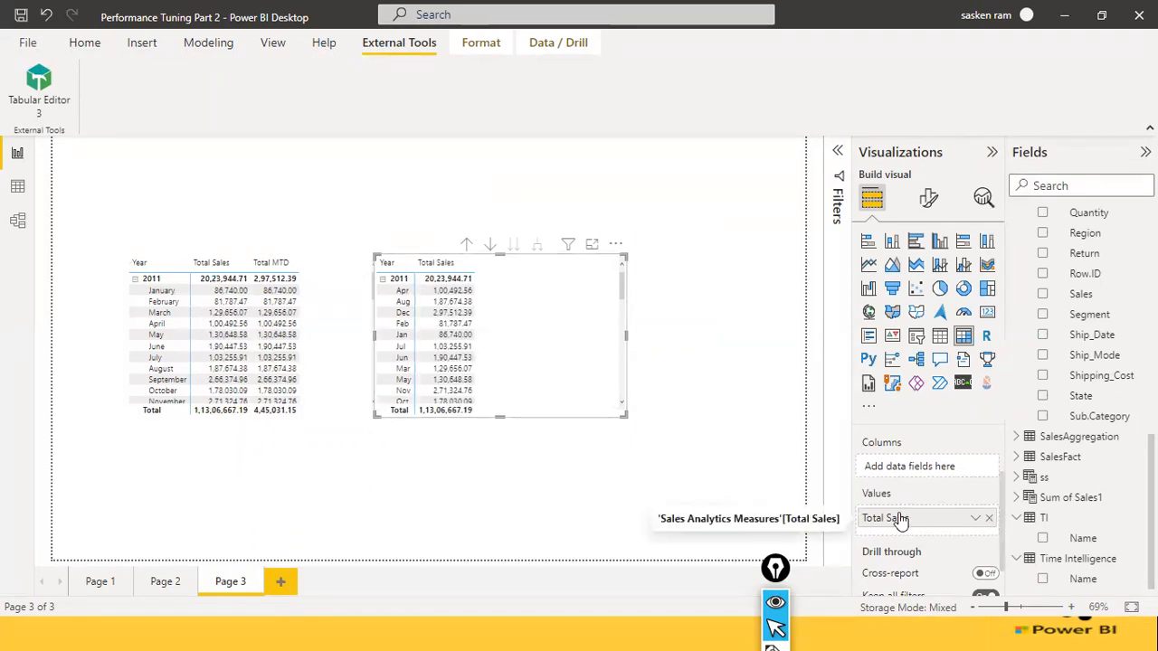
left_click_drag(1085, 584, 928, 476)
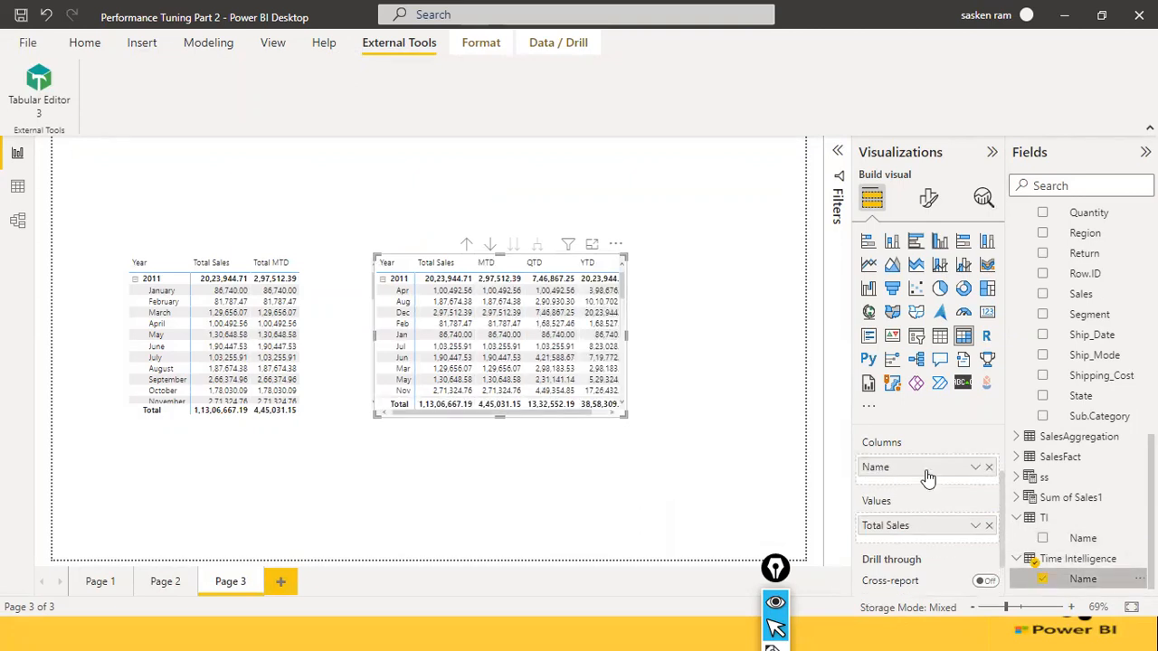
left_click_drag(627, 336, 701, 336)
left_click_drag(536, 415, 537, 499)
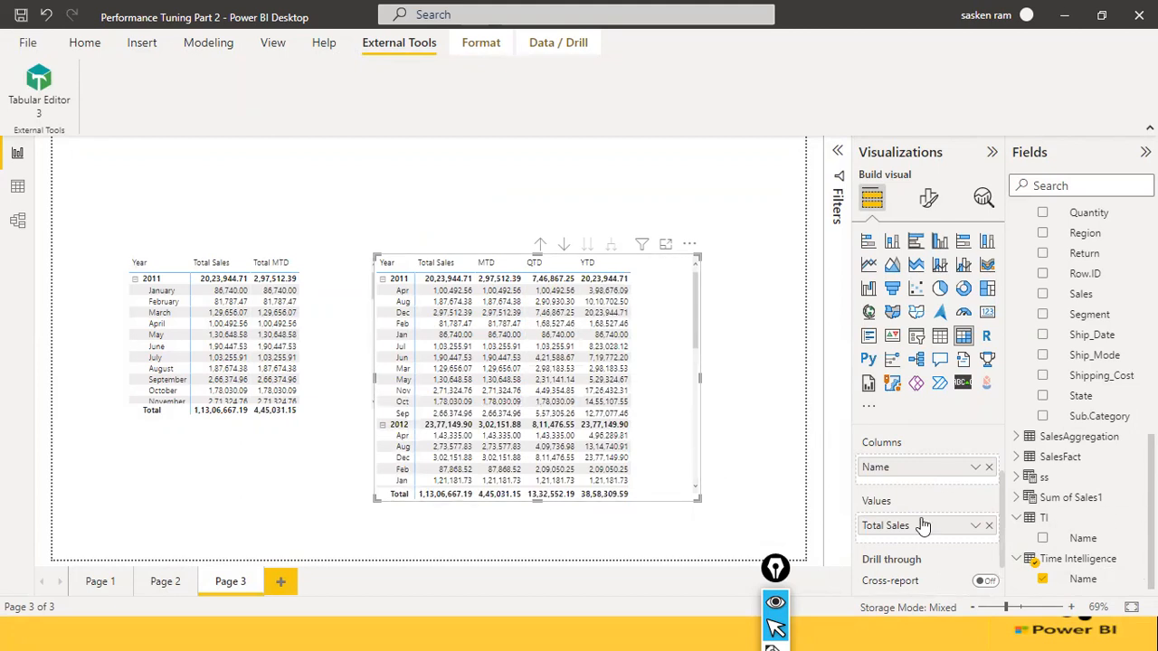
Step: Replace Total Sales with the Total Units measure in the second matrix's values
scroll(923, 524, "down", 2)
scroll(925, 523, "up", 4)
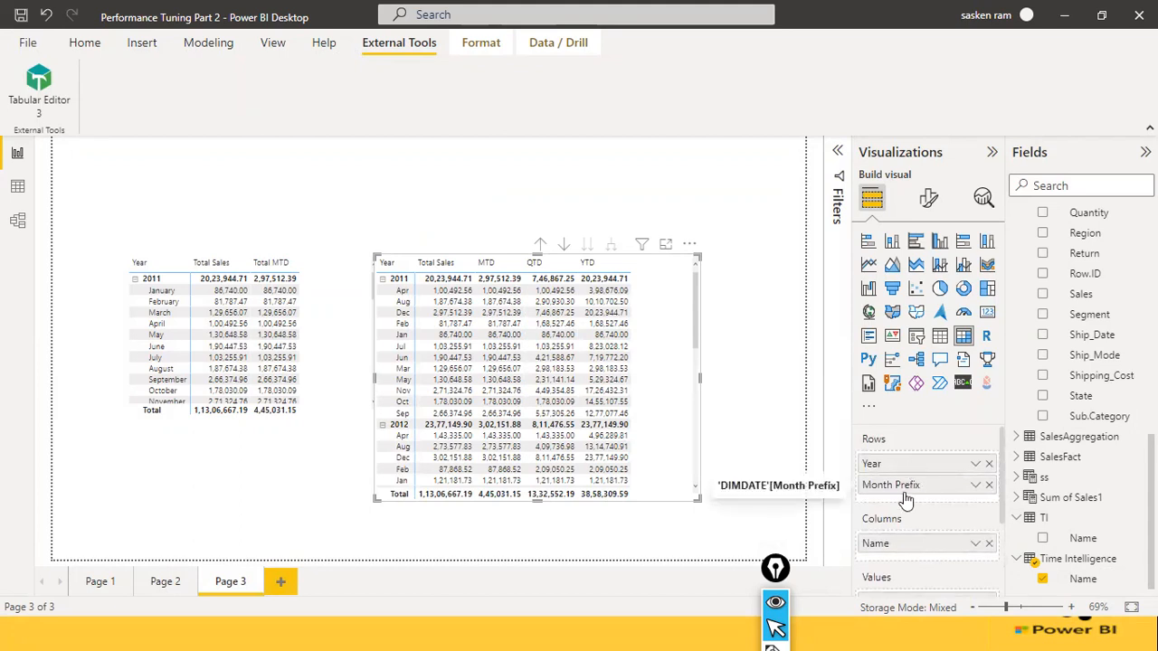
scroll(943, 500, "down", 1)
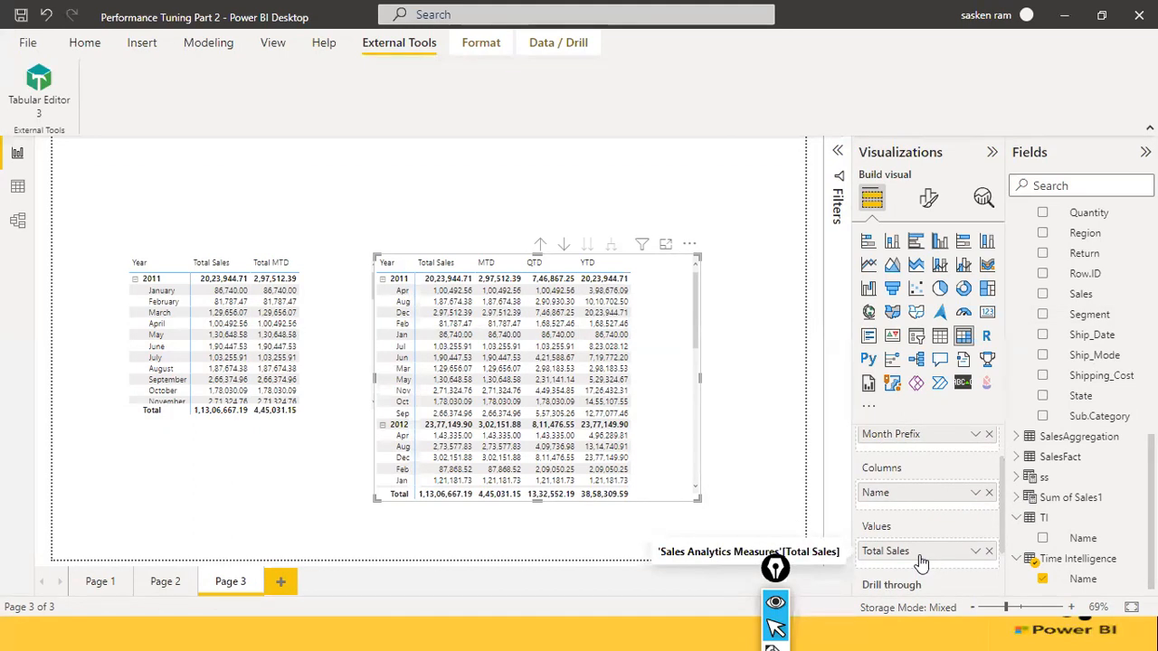
scroll(982, 556, "up", 1)
scroll(1089, 309, "up", 4)
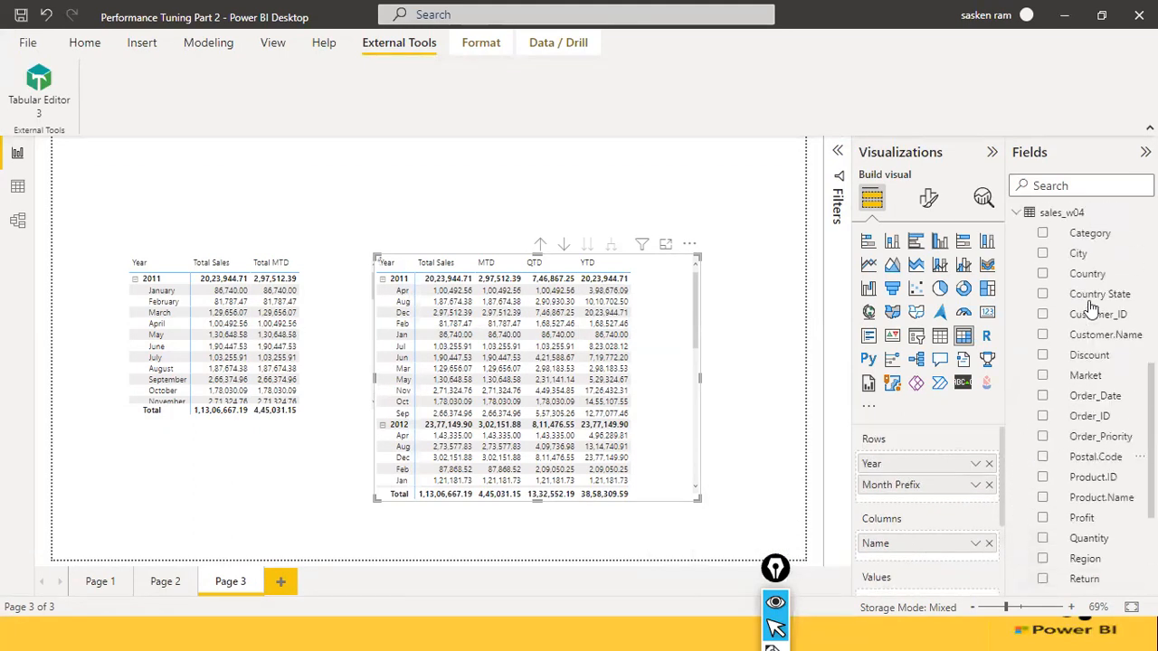
scroll(1088, 364, "up", 6)
scroll(1090, 362, "up", 3)
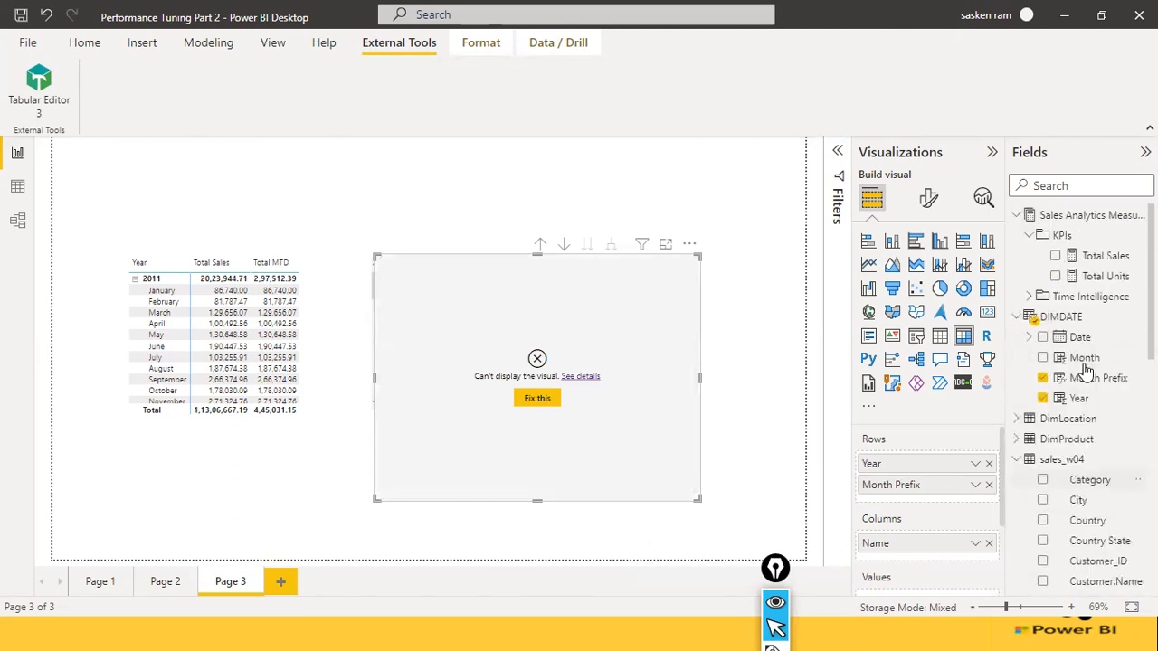
left_click_drag(1090, 279, 938, 599)
scroll(939, 518, "down", 1)
left_click_drag(1093, 277, 939, 560)
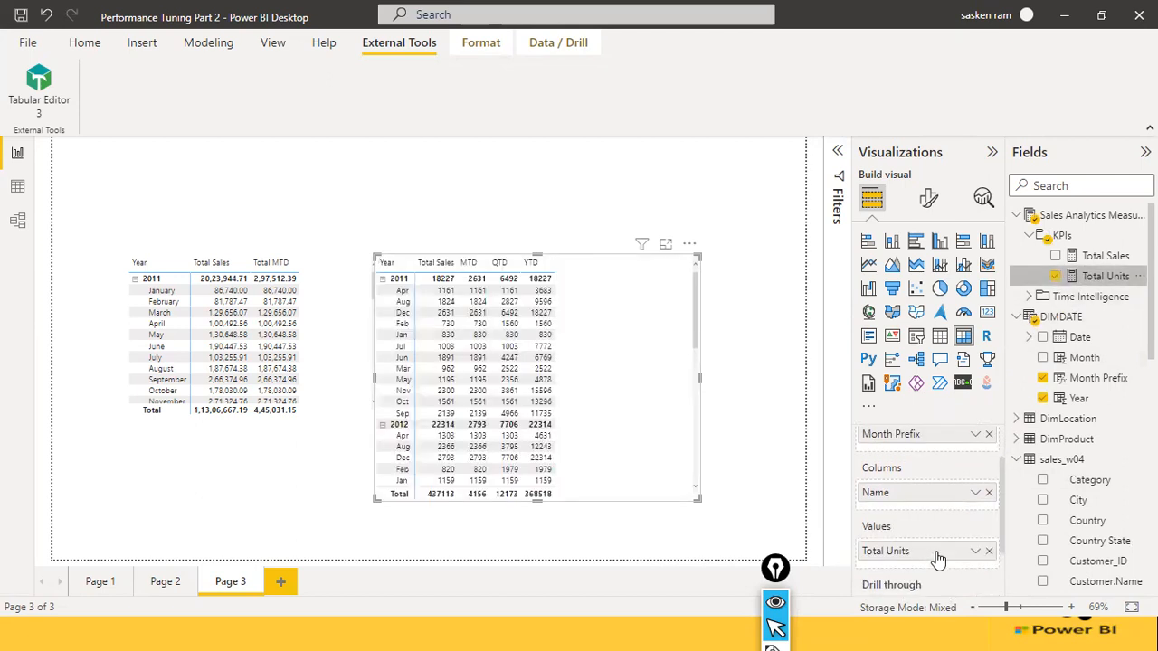
Step: Shrink the second matrix and reposition it closer to the first matrix
left_click_drag(693, 498, 639, 467)
left_click_drag(568, 414, 541, 376)
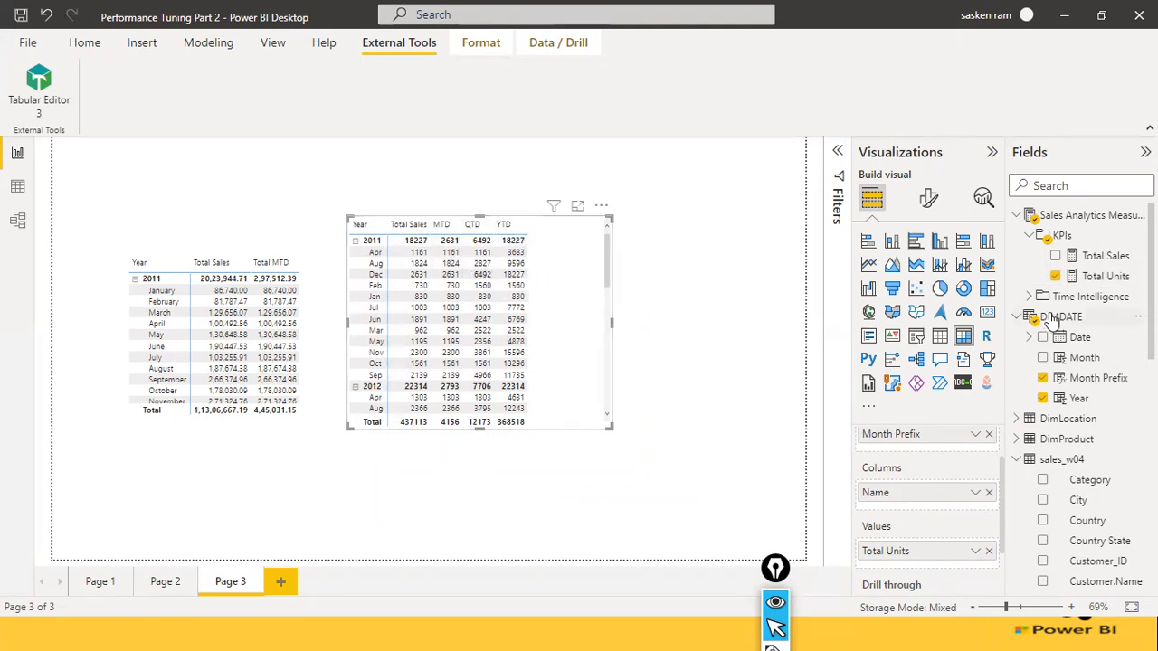
mouse_move(1051, 320)
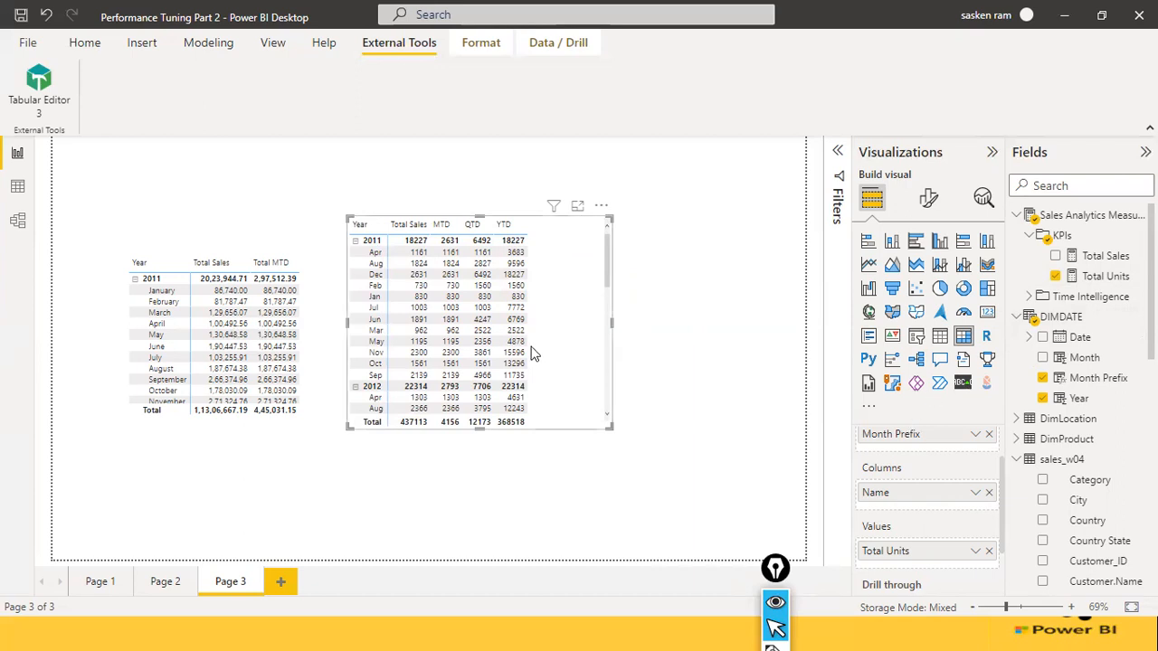
mouse_move(543, 360)
left_mouse_down()
mouse_move(513, 423)
mouse_move(553, 381)
left_mouse_up()
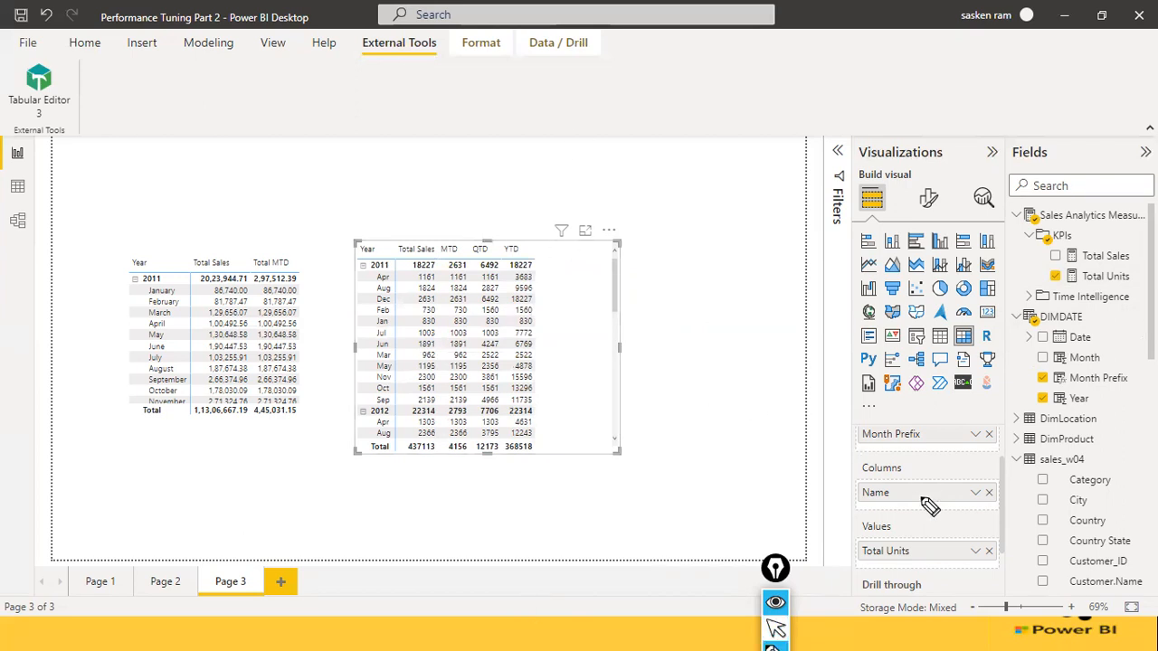
left_click_drag(853, 554, 860, 502)
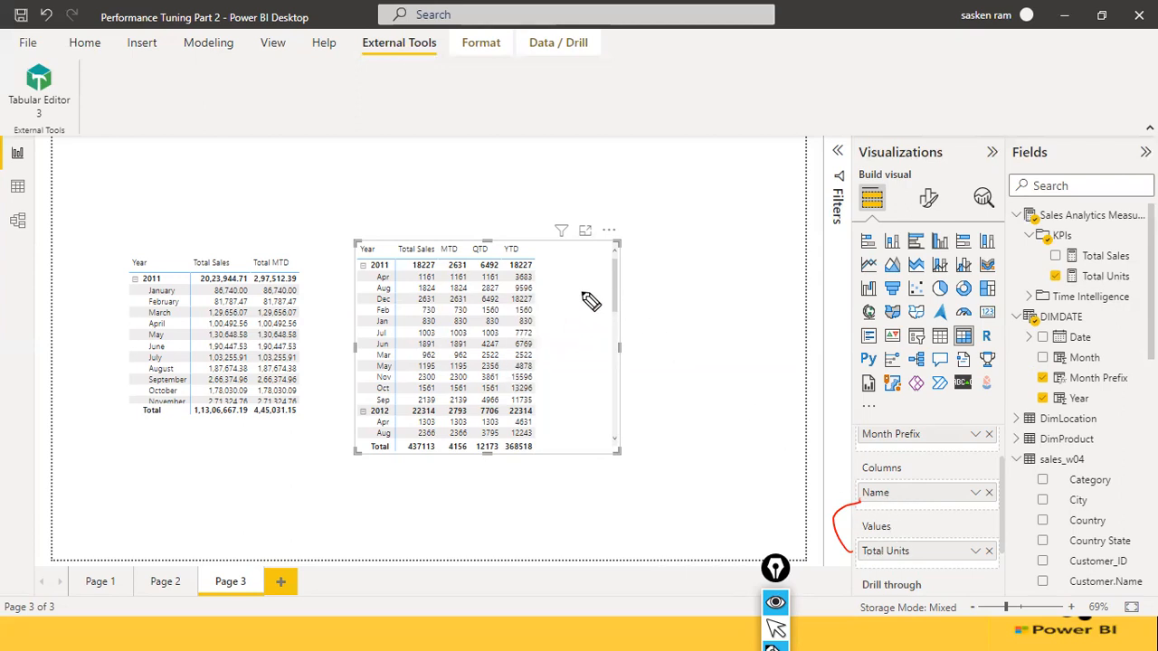
key("ctrl+shift+2")
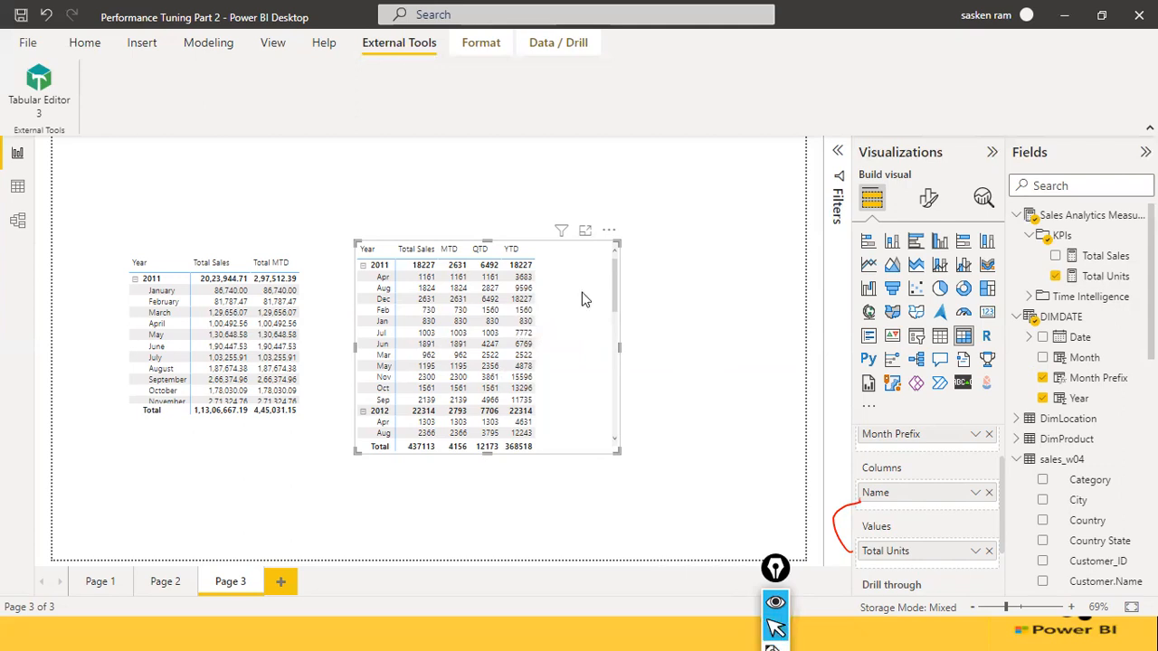
Step: Add Total Sales below Total Units in the second matrix's values and widen the matrix for the extra columns
left_click(681, 294)
left_click(568, 372)
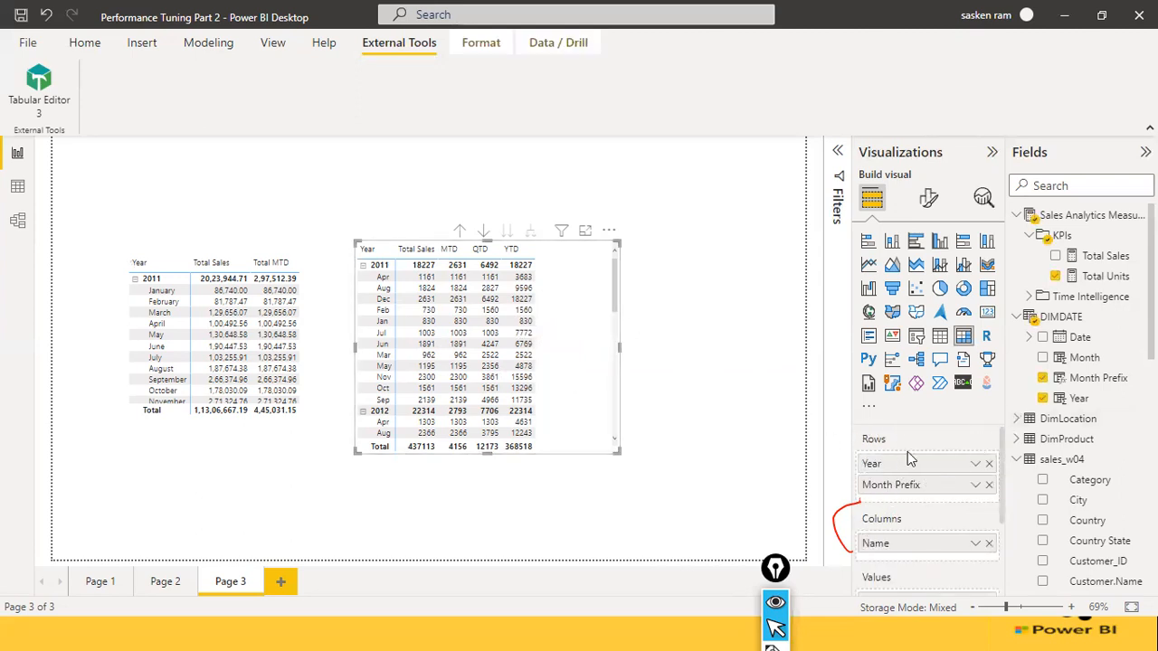
scroll(964, 442, "down", 1)
left_click_drag(1122, 262, 968, 573)
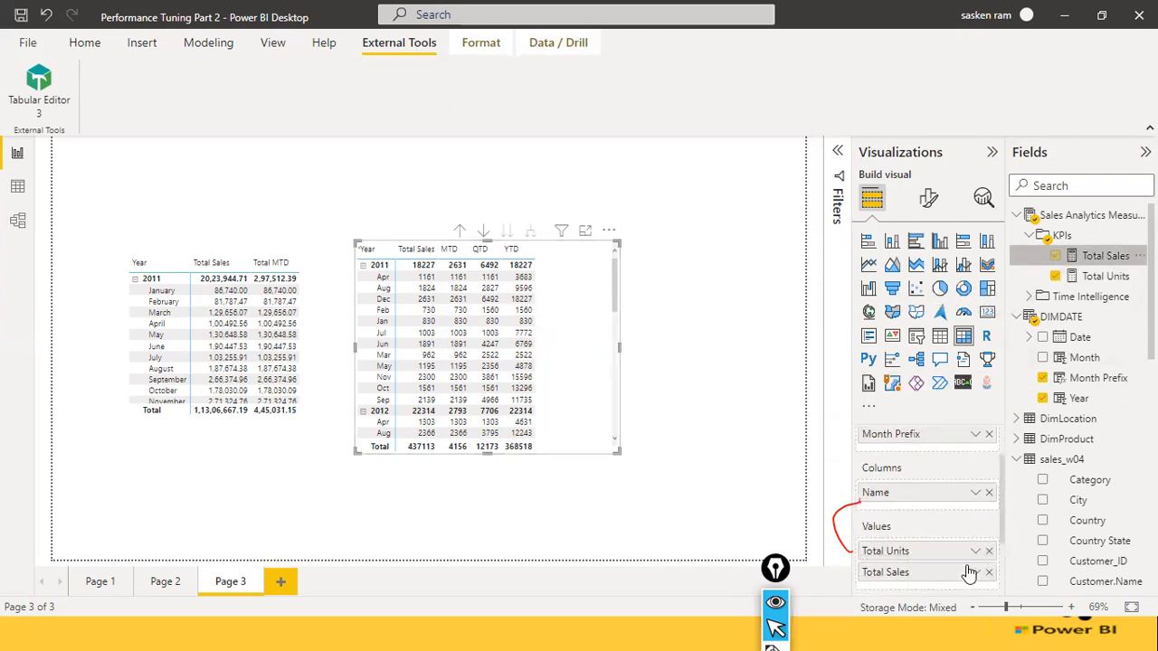
left_click_drag(619, 343, 781, 348)
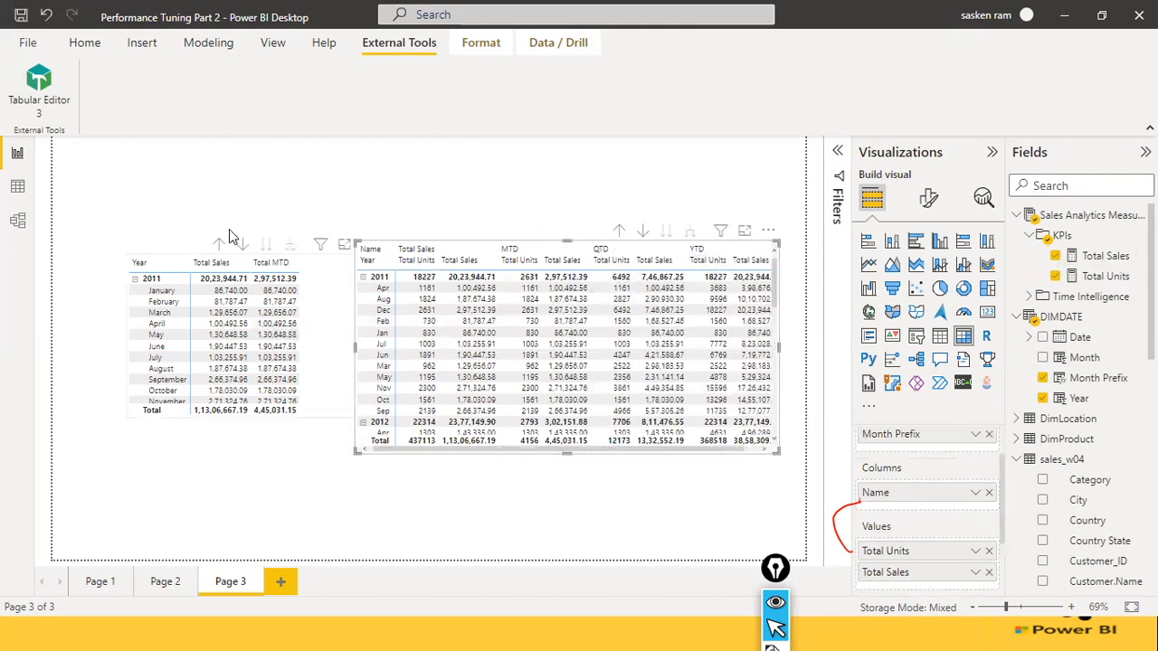
Step: Move the first matrix to the page's upper-left corner and narrow it to fit its columns
left_click_drag(229, 236, 155, 136)
left_click(83, 218)
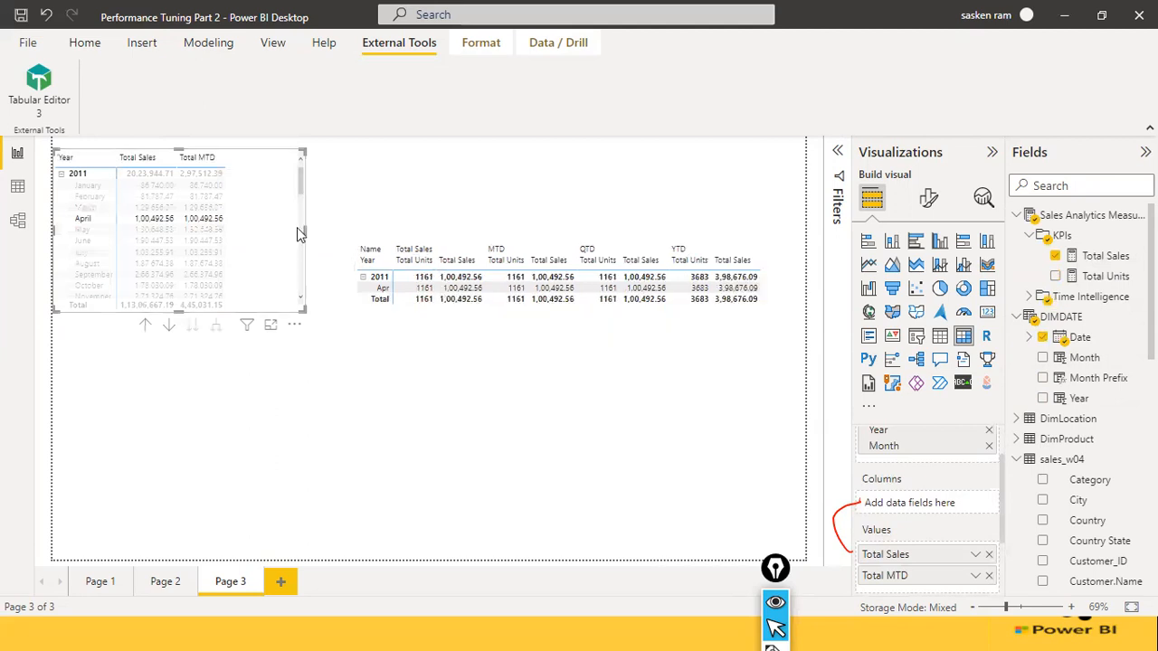
left_click_drag(299, 228, 242, 234)
left_click(241, 295)
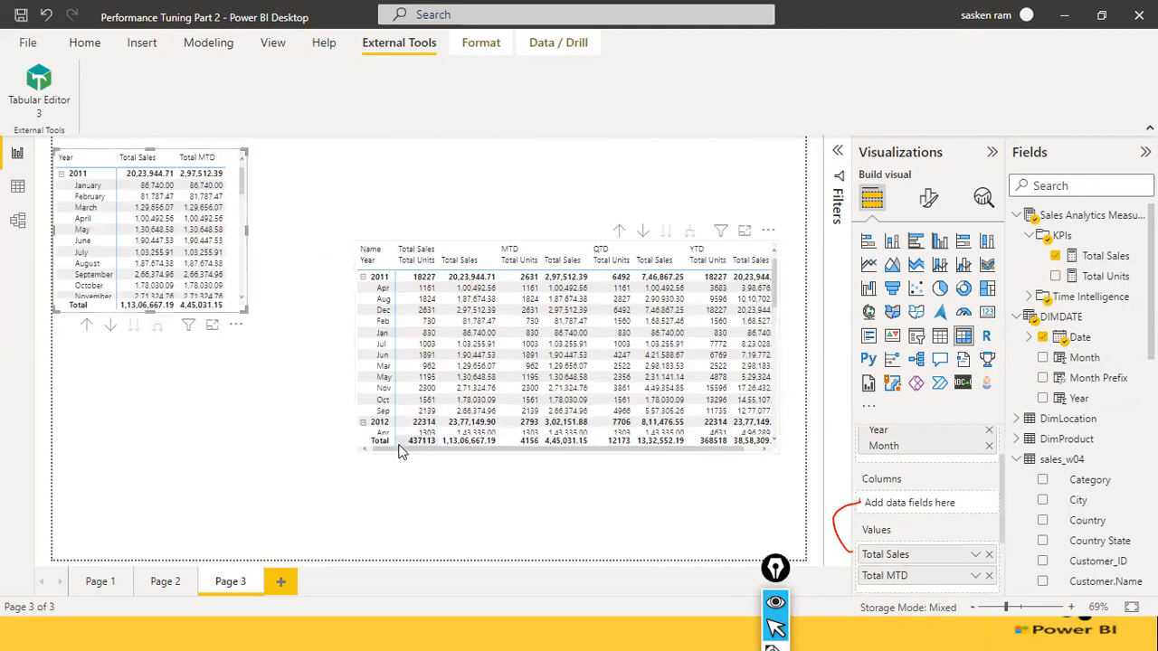
Step: Make the second matrix taller, shift it left and widen it so the full YTD columns fit
left_click(578, 448)
left_click_drag(548, 453, 549, 510)
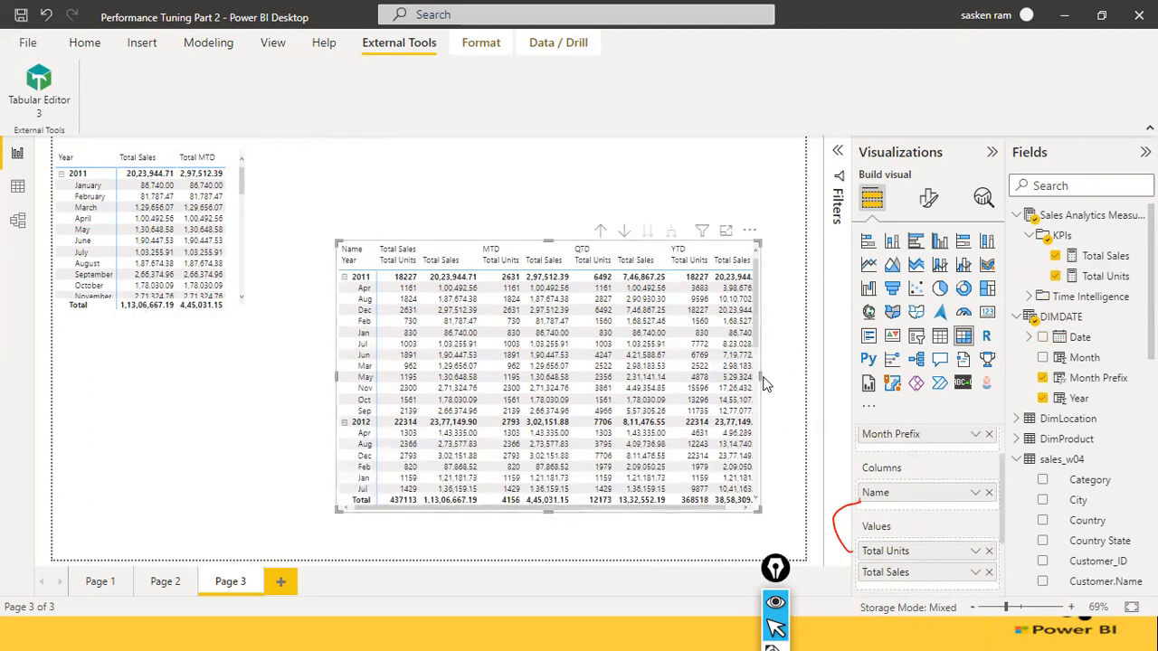
left_click(785, 382)
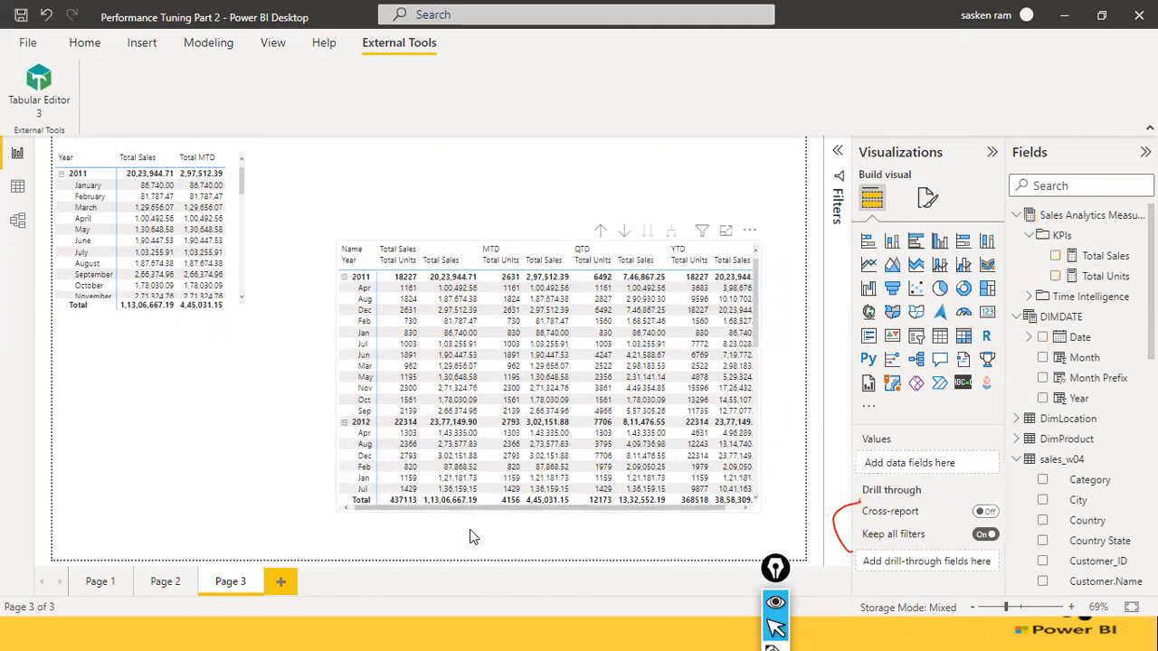
left_click(501, 489)
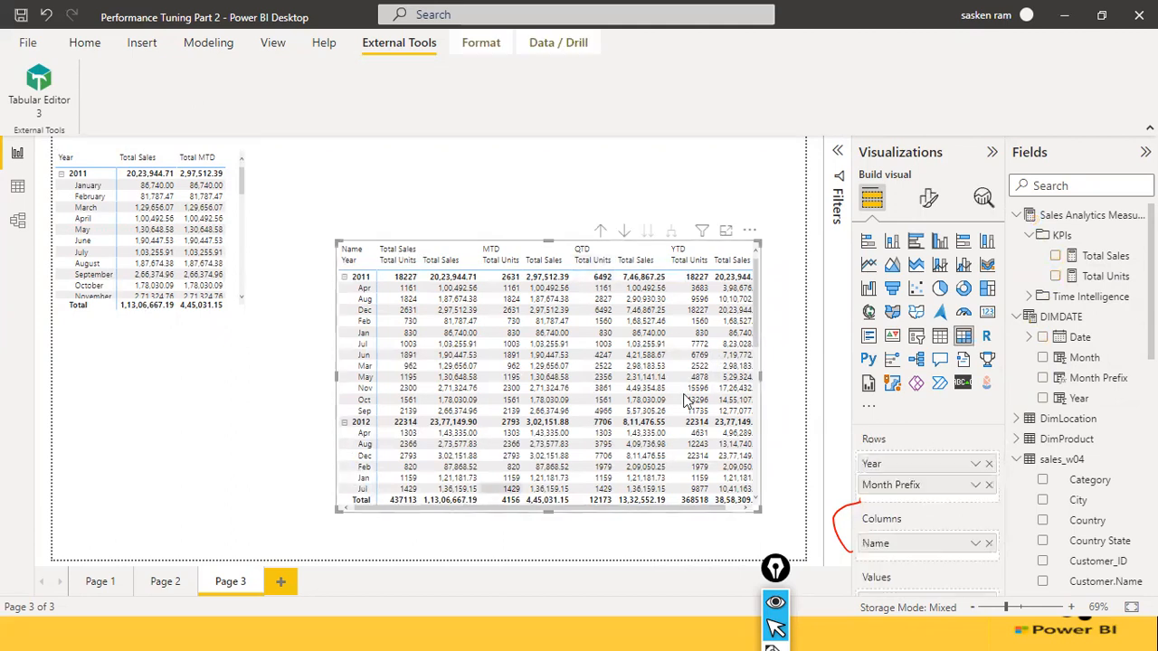
left_click(769, 380)
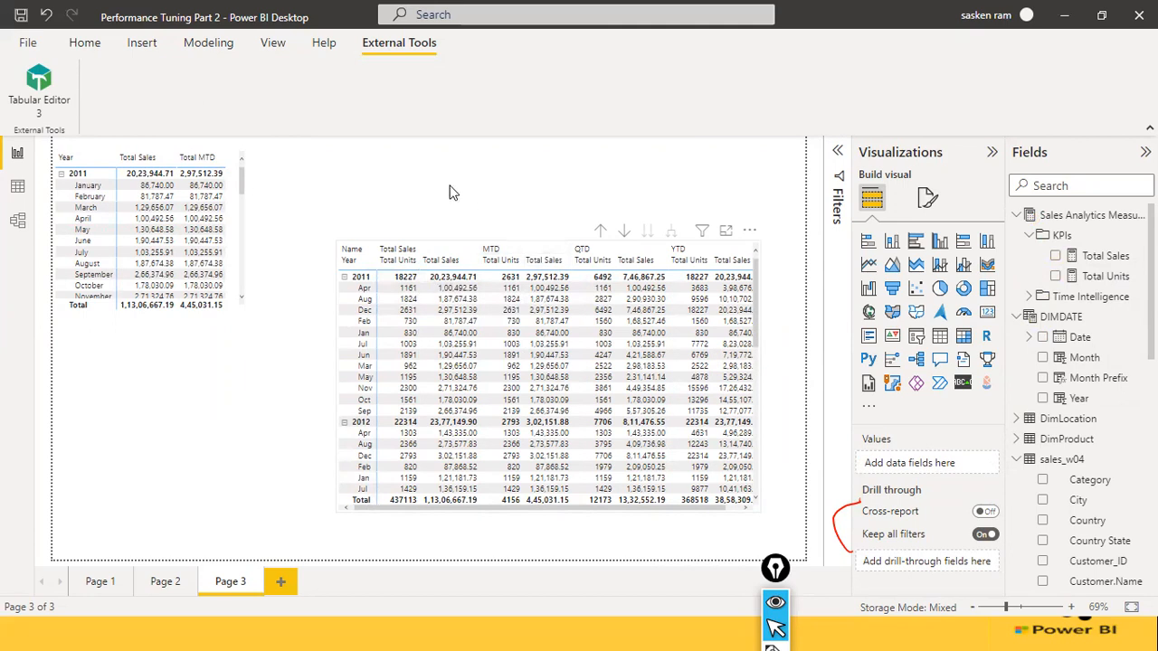
left_click_drag(414, 505, 293, 495)
left_click_drag(638, 365, 765, 362)
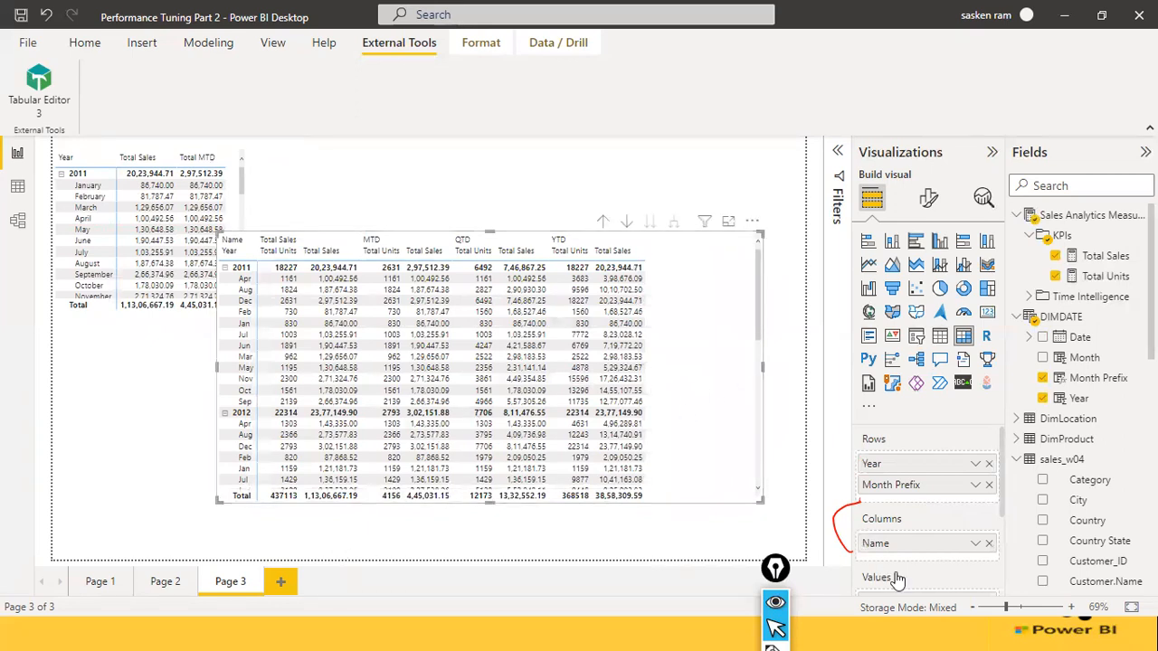
scroll(917, 548, "down", 3)
scroll(919, 545, "down", 2)
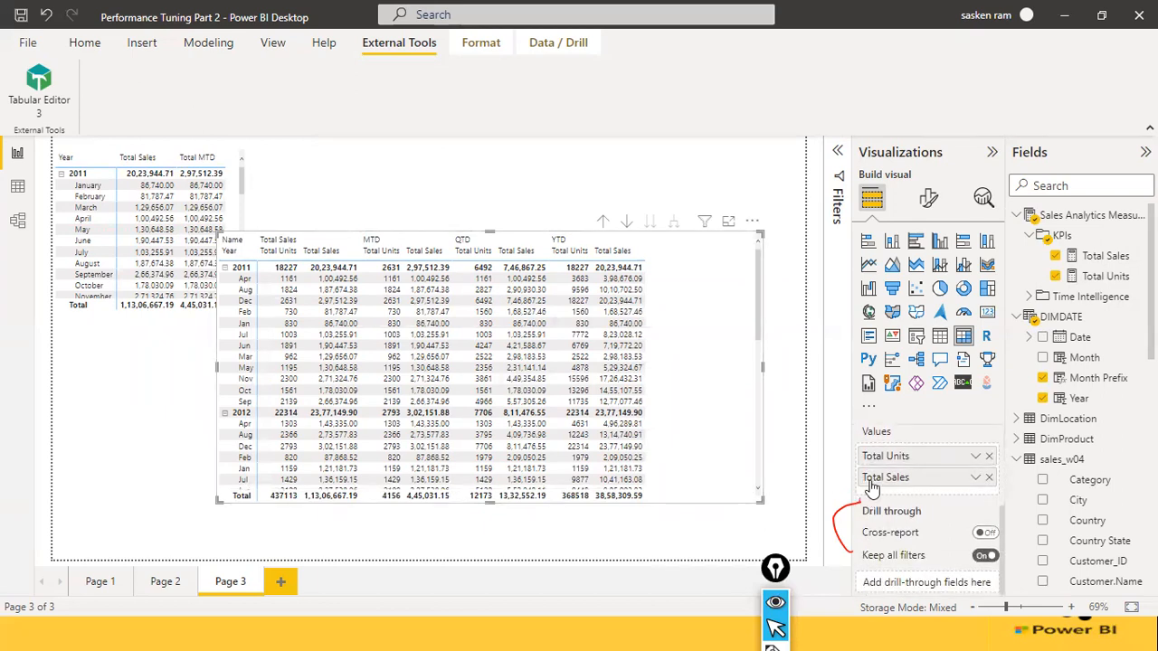
scroll(896, 484, "up", 1)
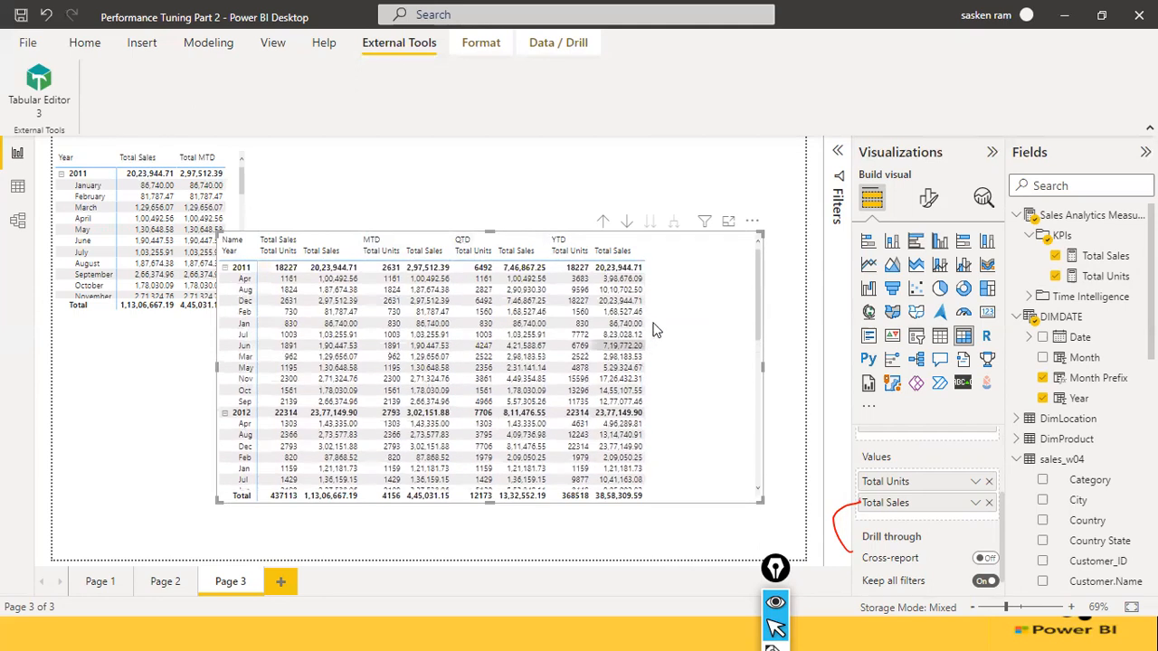
Step: Shrink the first matrix in the page's upper-left corner and move the second matrix closer to it
left_click(650, 179)
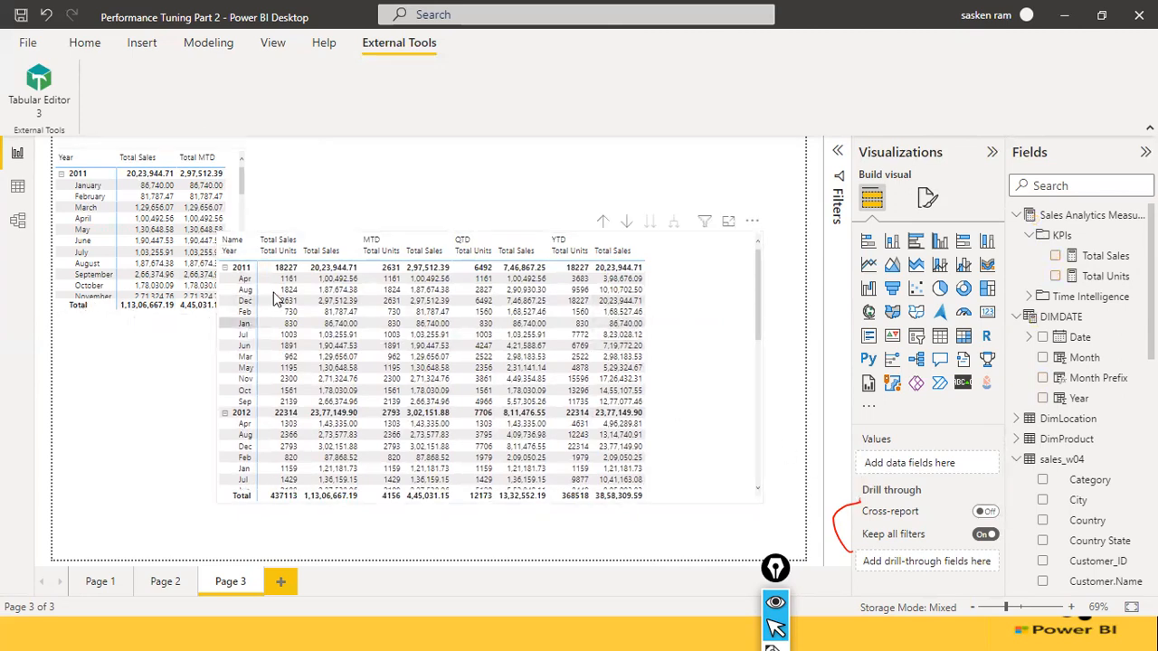
left_click_drag(736, 374, 773, 362)
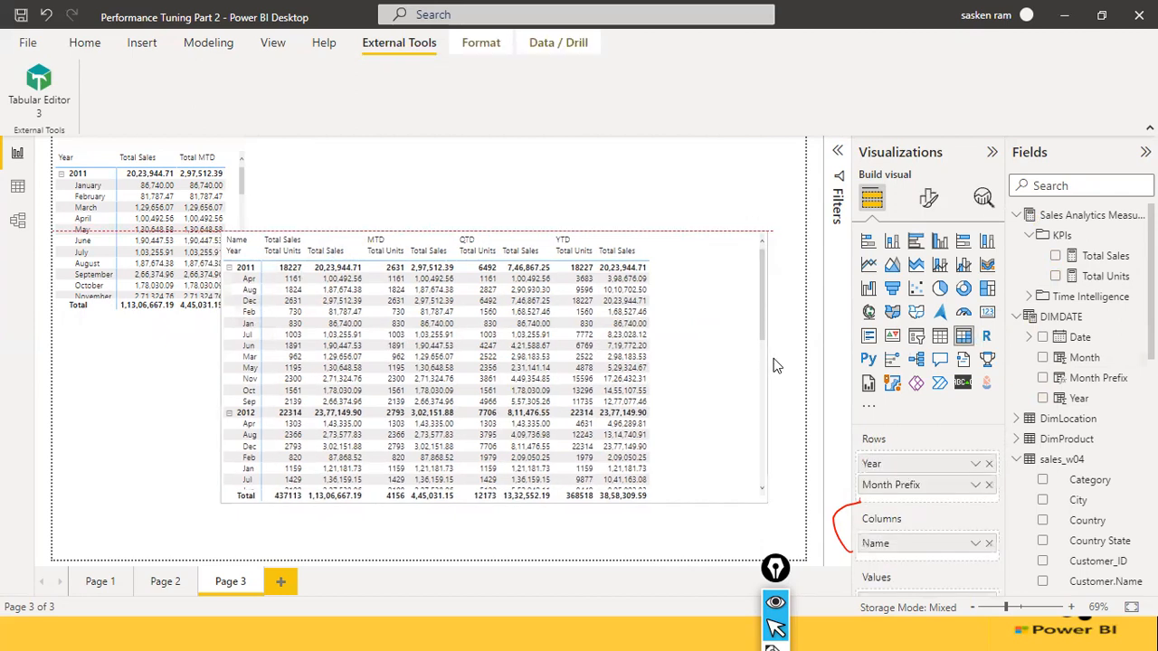
left_click(248, 308)
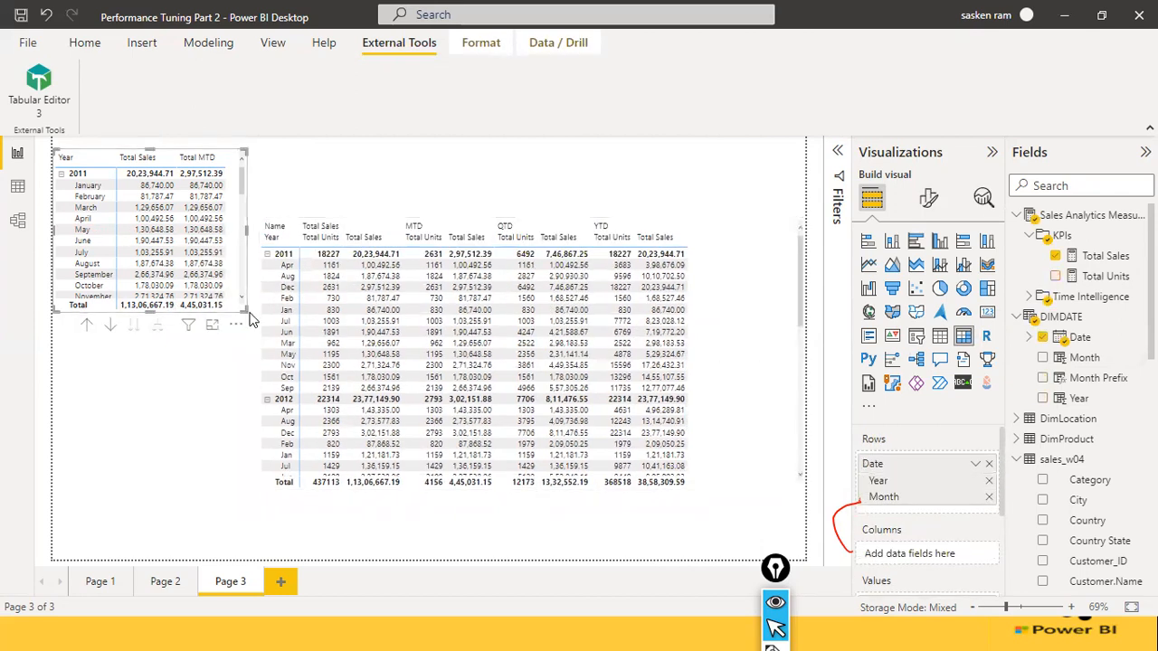
left_click_drag(244, 309, 183, 233)
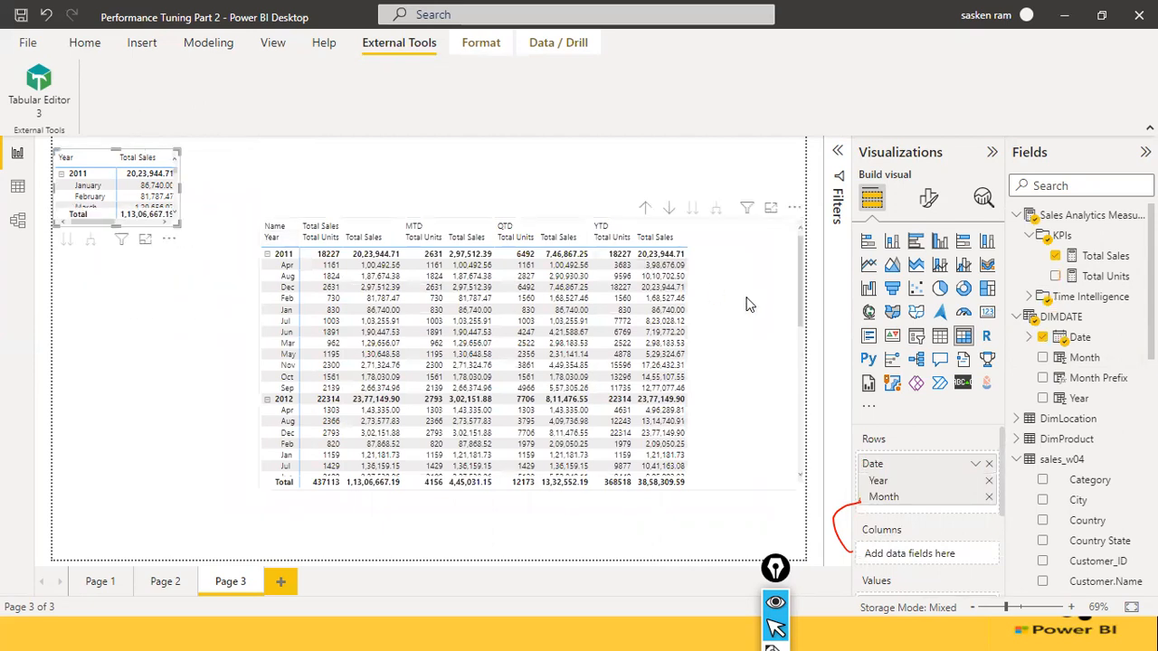
left_click_drag(749, 304, 671, 297)
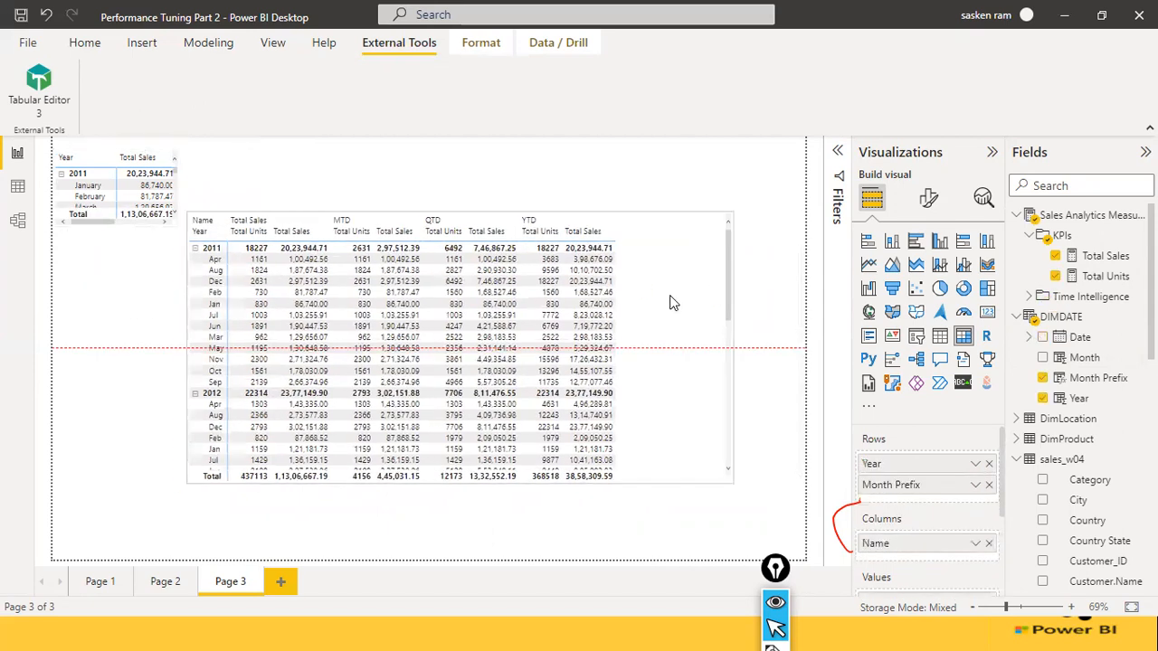
left_click(762, 304)
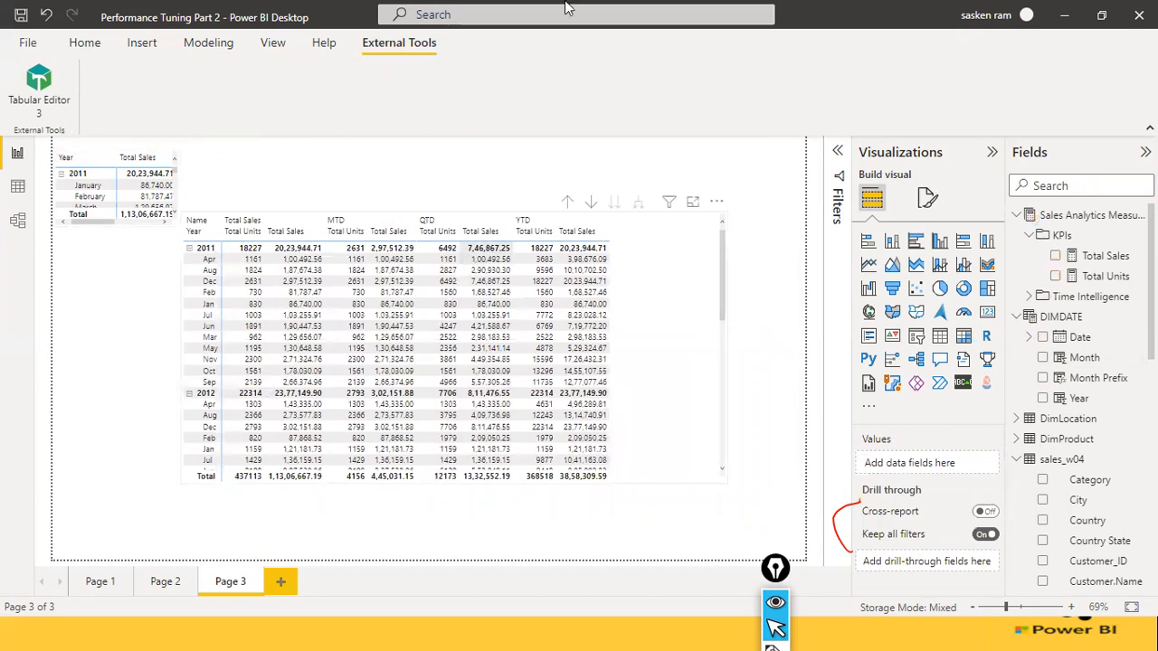
Step: Expand the Time Intelligence folder in Sales Analytics Measures and look over its measures and the sales_w04 fields
left_click(1067, 221)
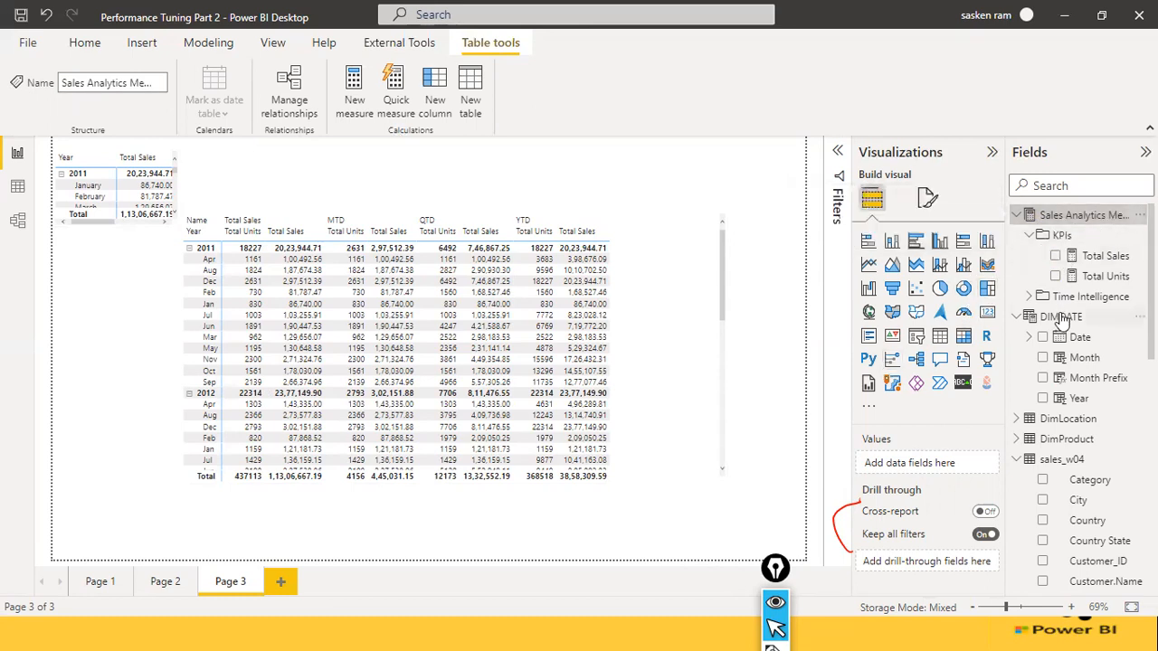
left_click(1031, 297)
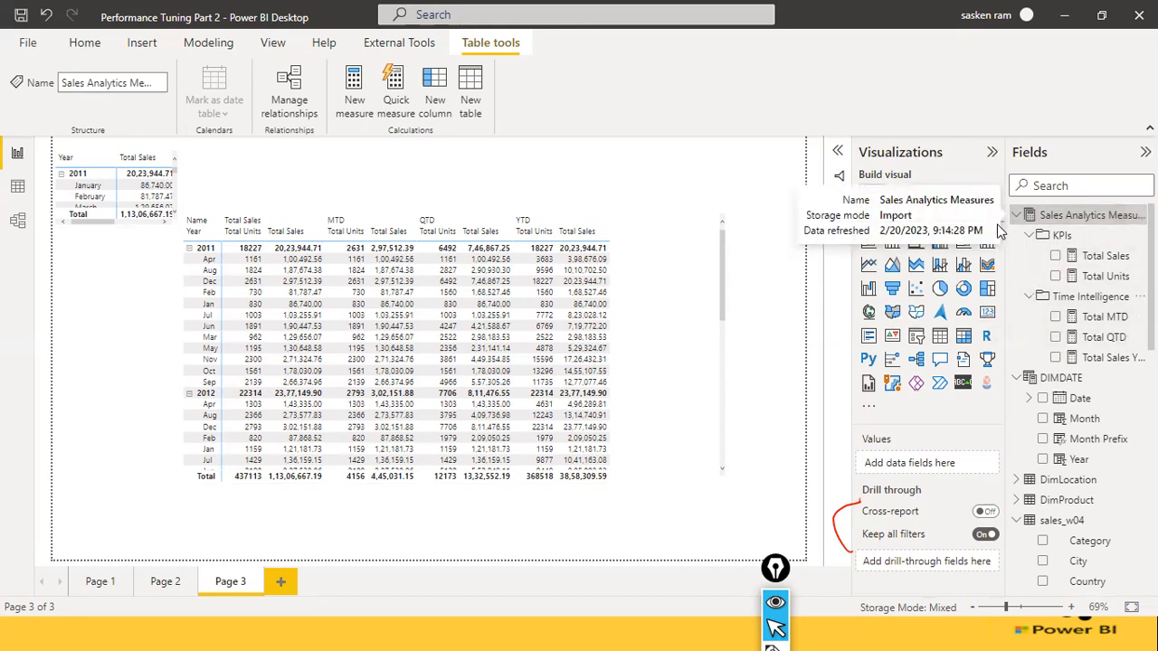
scroll(1043, 475, "down", 3)
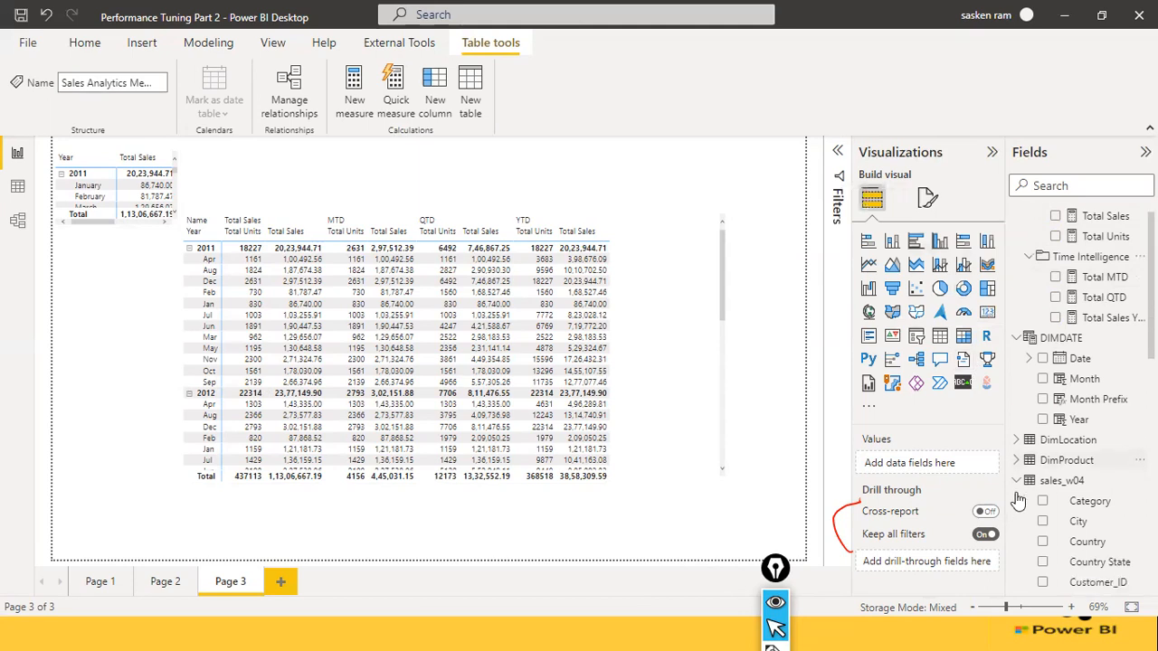
scroll(1042, 475, "down", 3)
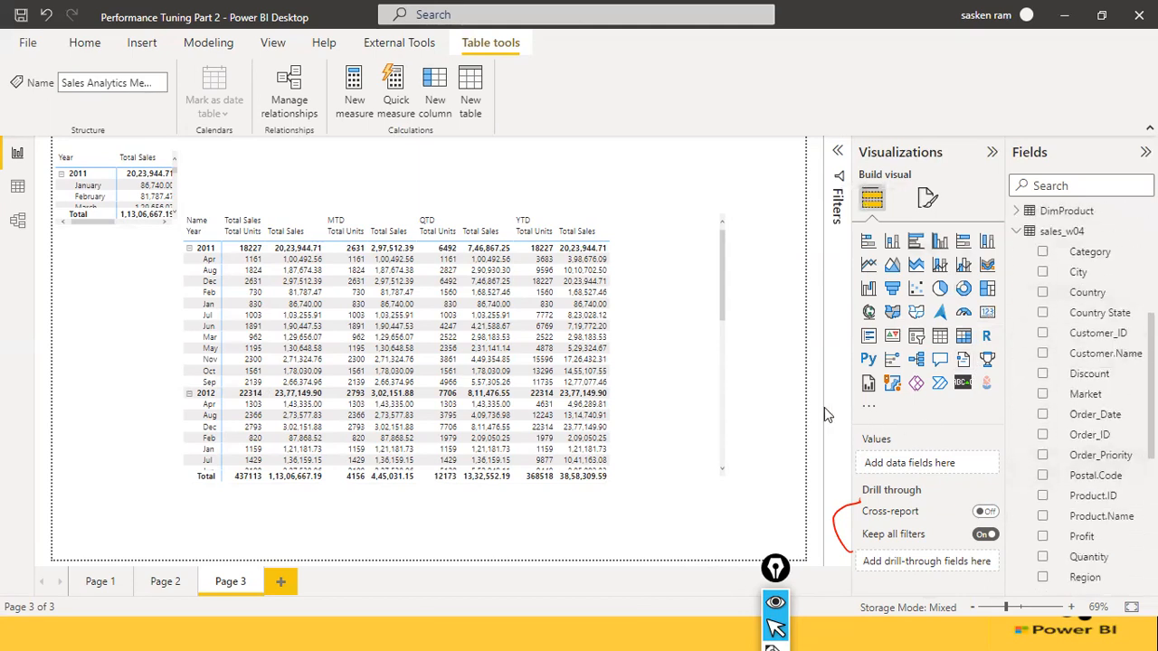
Step: Shift the second matrix slightly right and collapse the sales_w04, Sales Analytics Measures and DIMDATE tables in the field list
left_click(721, 412)
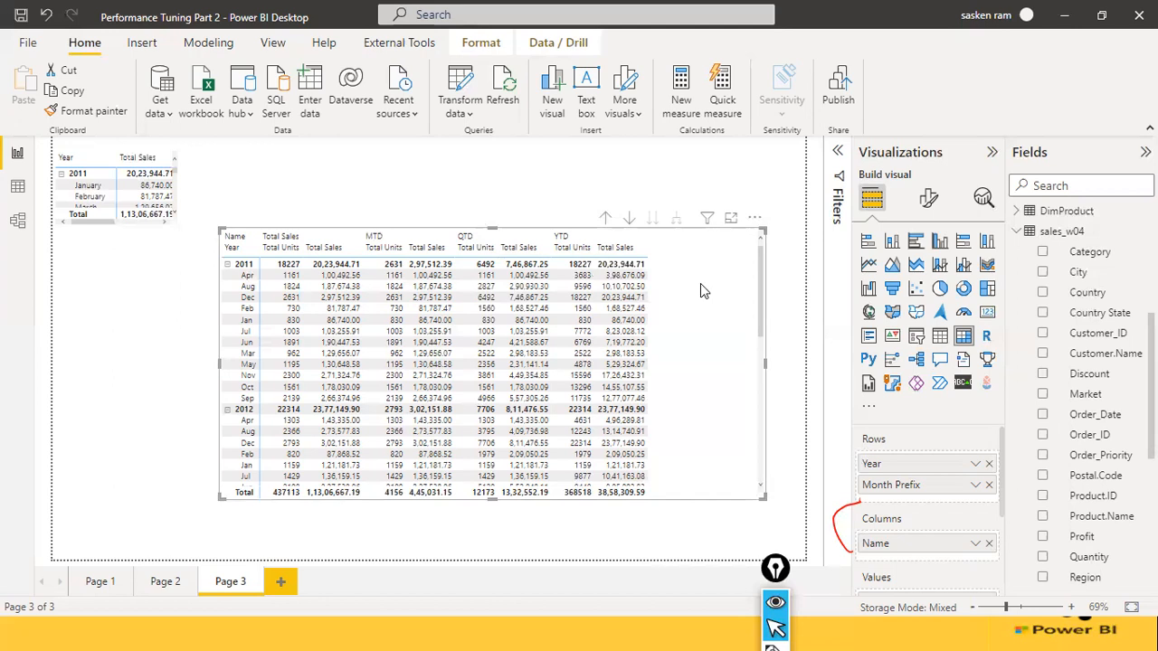
left_click(479, 199)
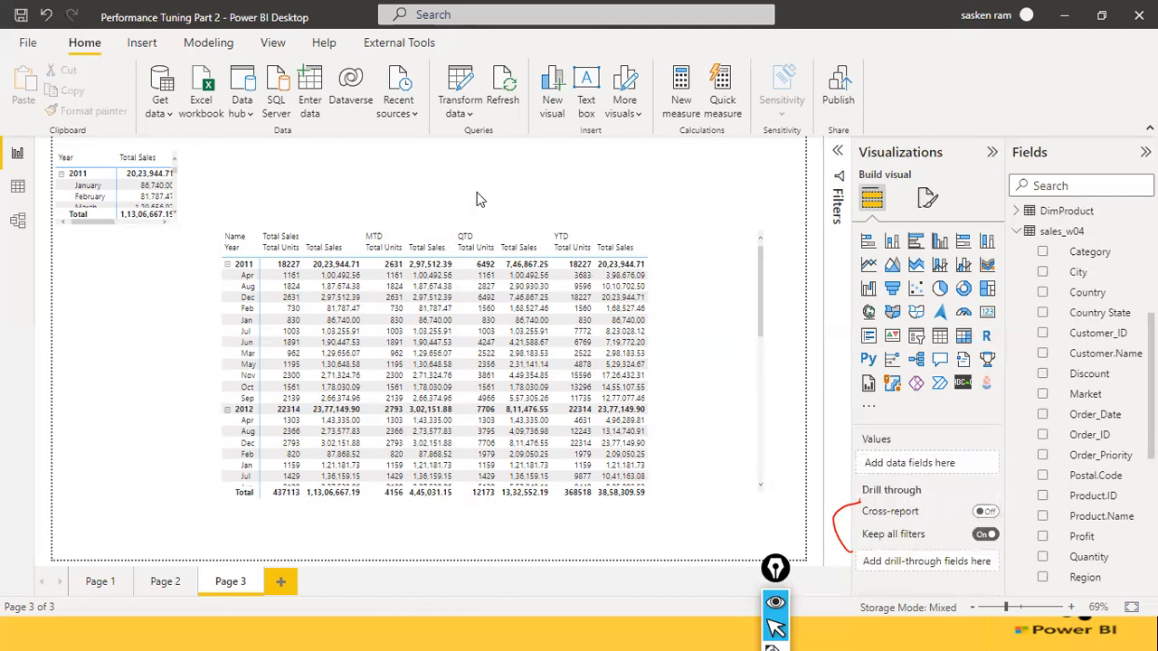
left_click(1018, 233)
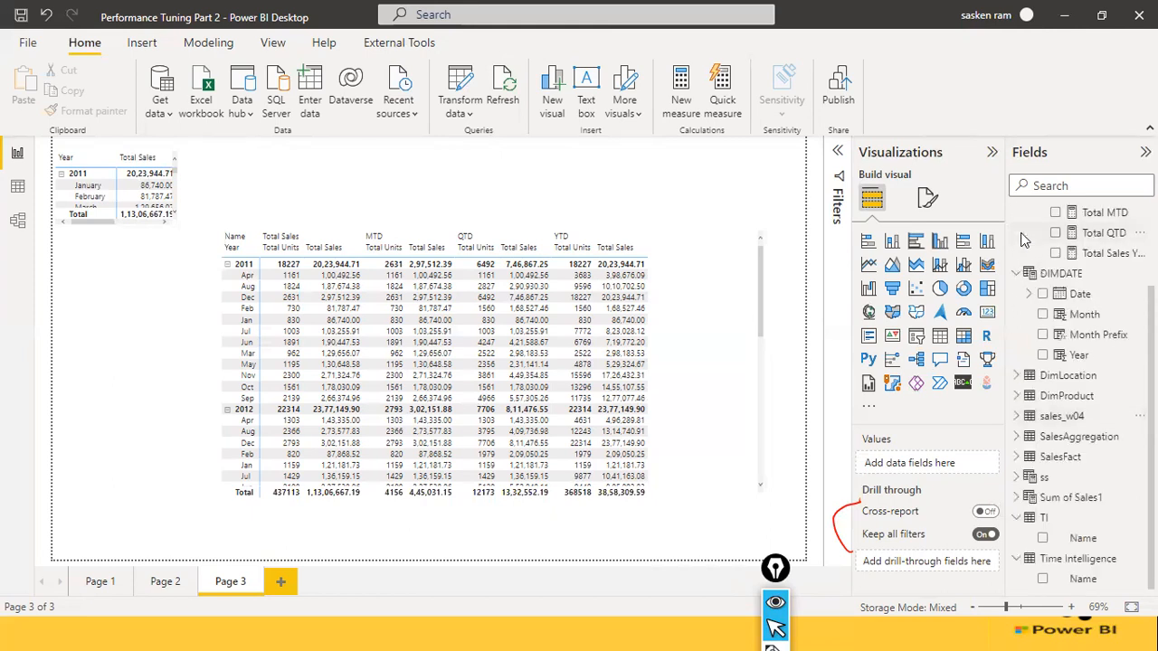
scroll(1031, 239, "up", 3)
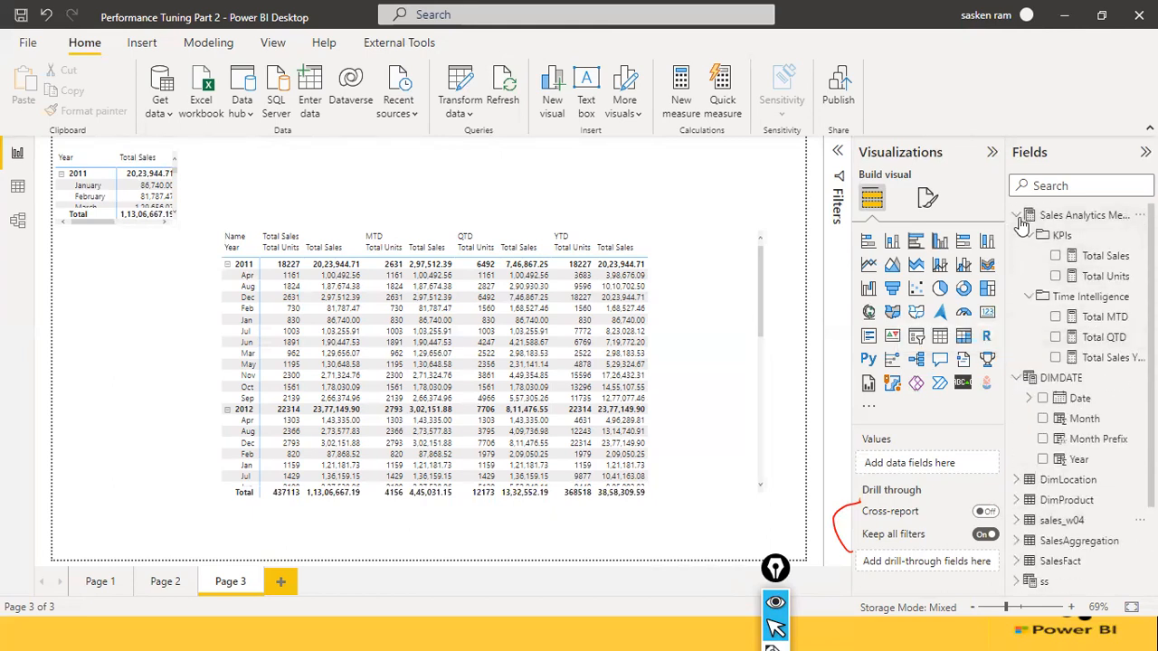
left_click(1016, 215)
left_click(1017, 236)
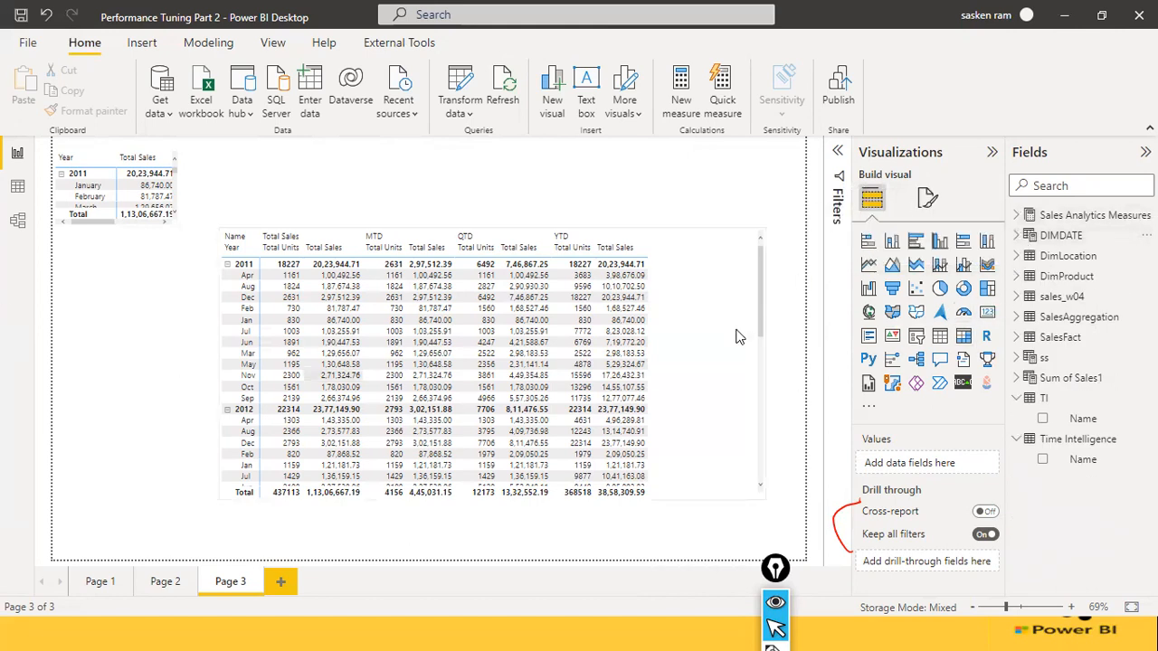
Step: Narrow the second matrix so that its right edge sits just past the YTD columns
left_click(764, 386)
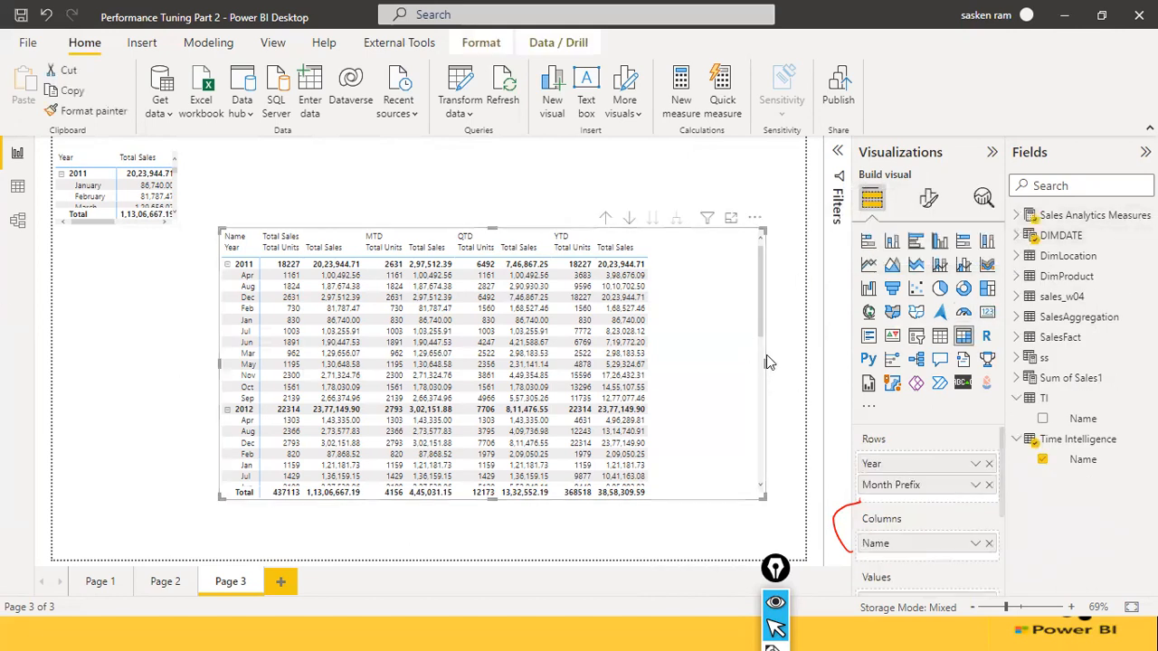
left_click_drag(759, 363, 674, 340)
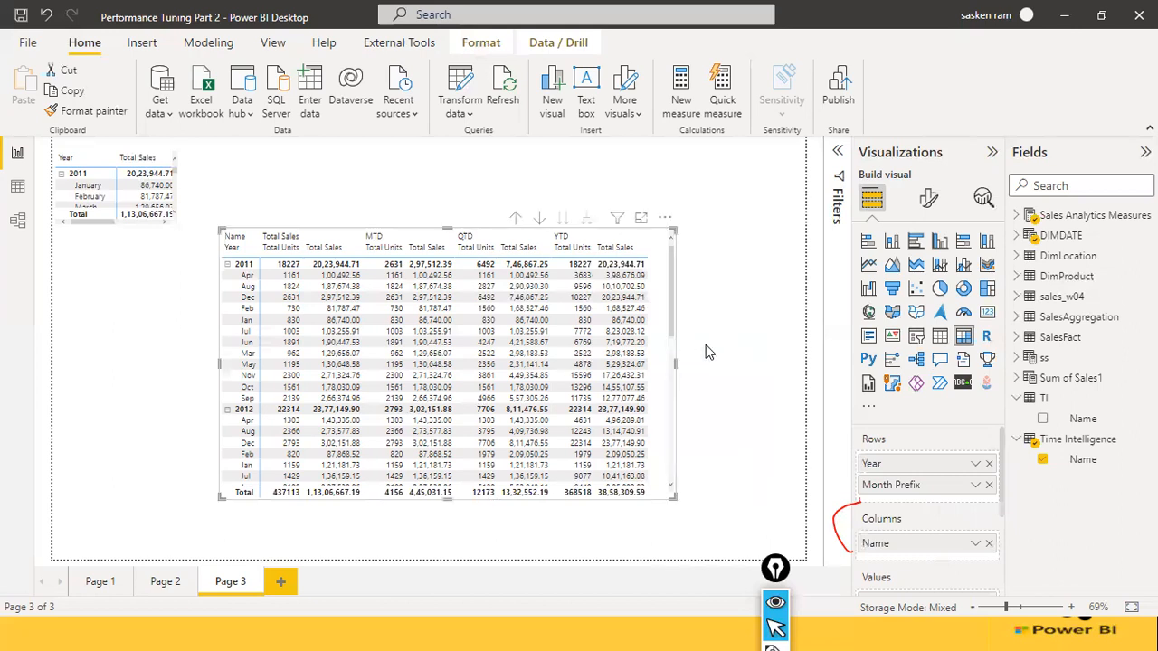
Step: Expand Sales Analytics Measures and inspect the DAX formula of the Total MTD measure
left_click(1016, 216)
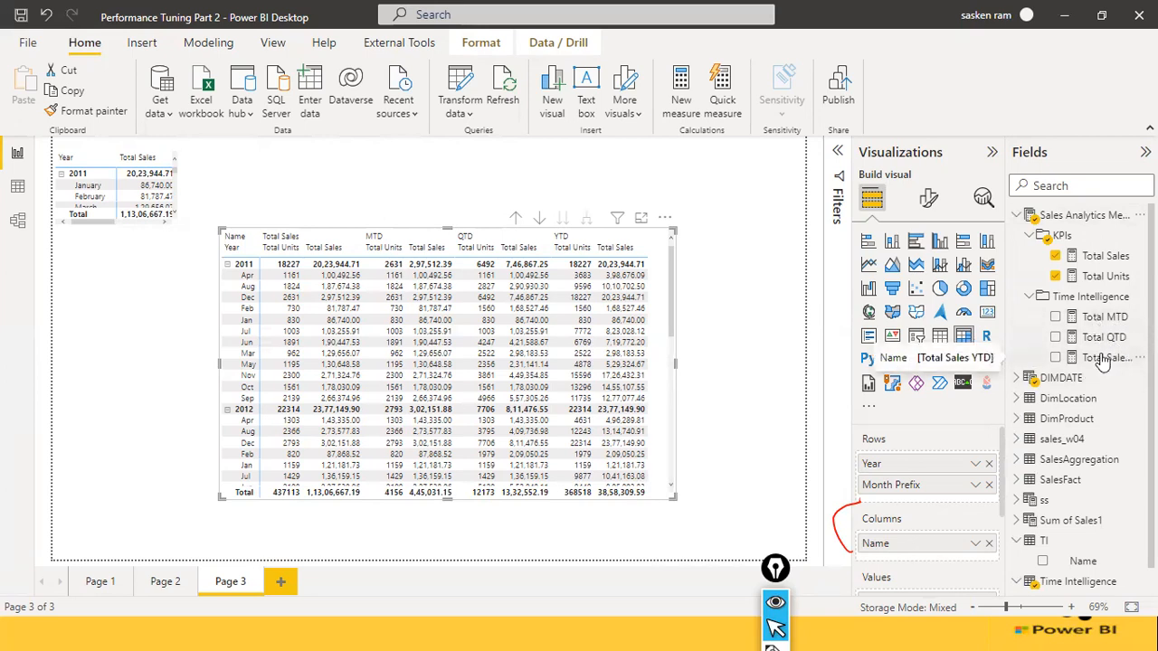
left_click(1104, 318)
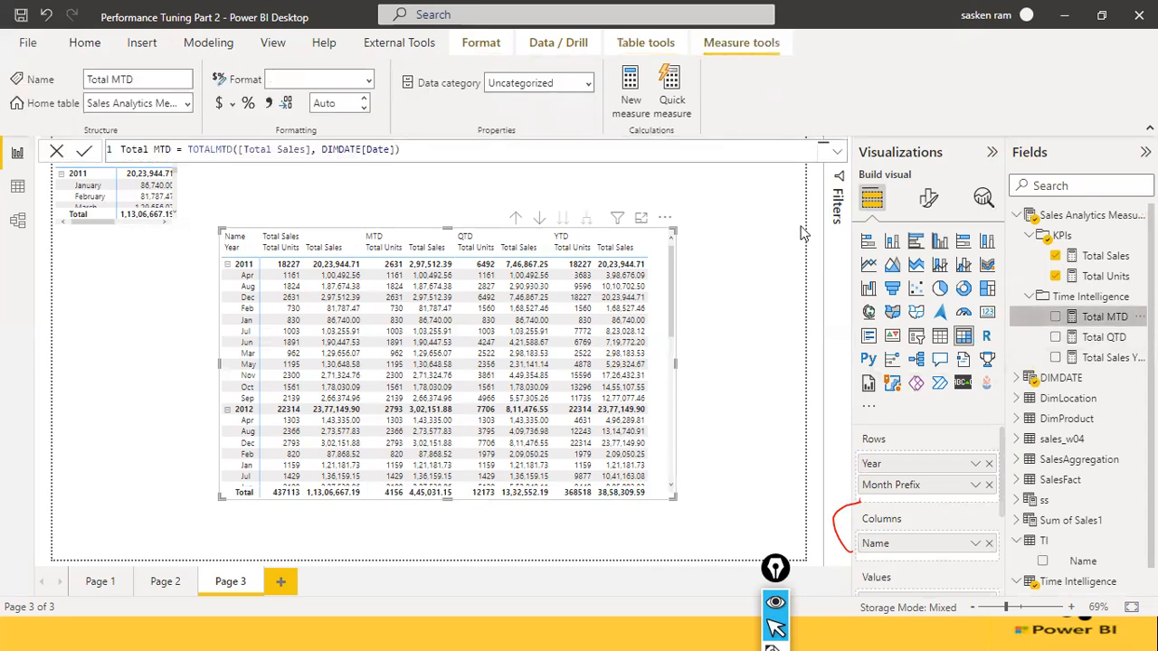
left_click(798, 322)
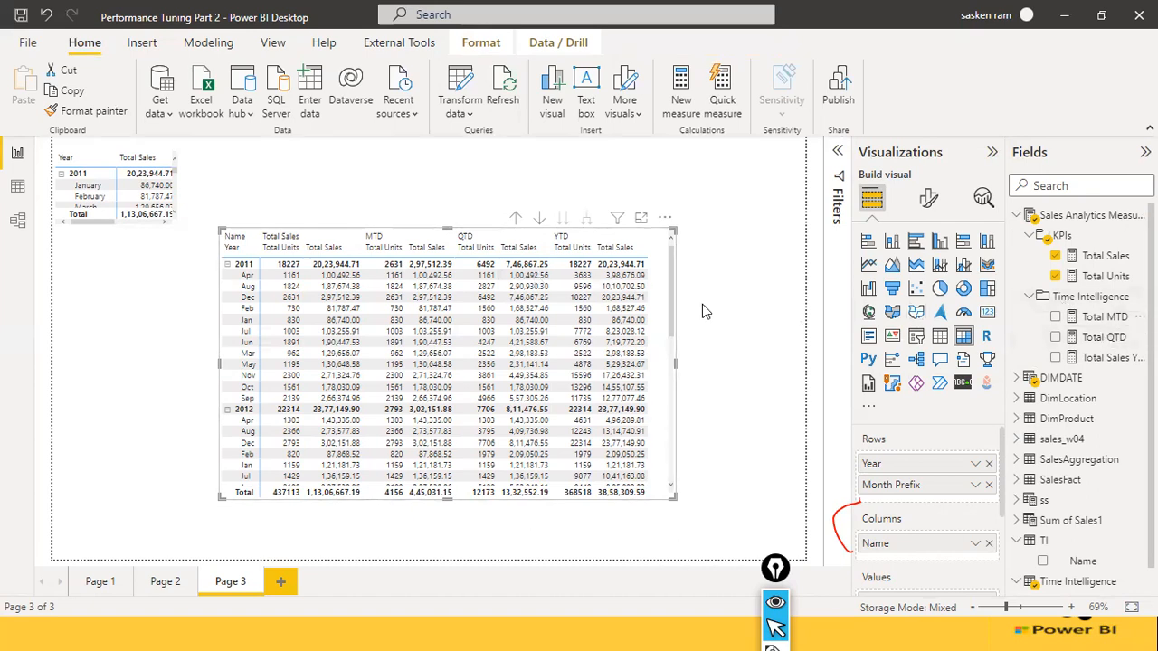
Step: Collapse and re-expand Sales Analytics Measures and its Time Intelligence folder to compare the separate measures with the Time Intelligence calculation group
left_click(1030, 297)
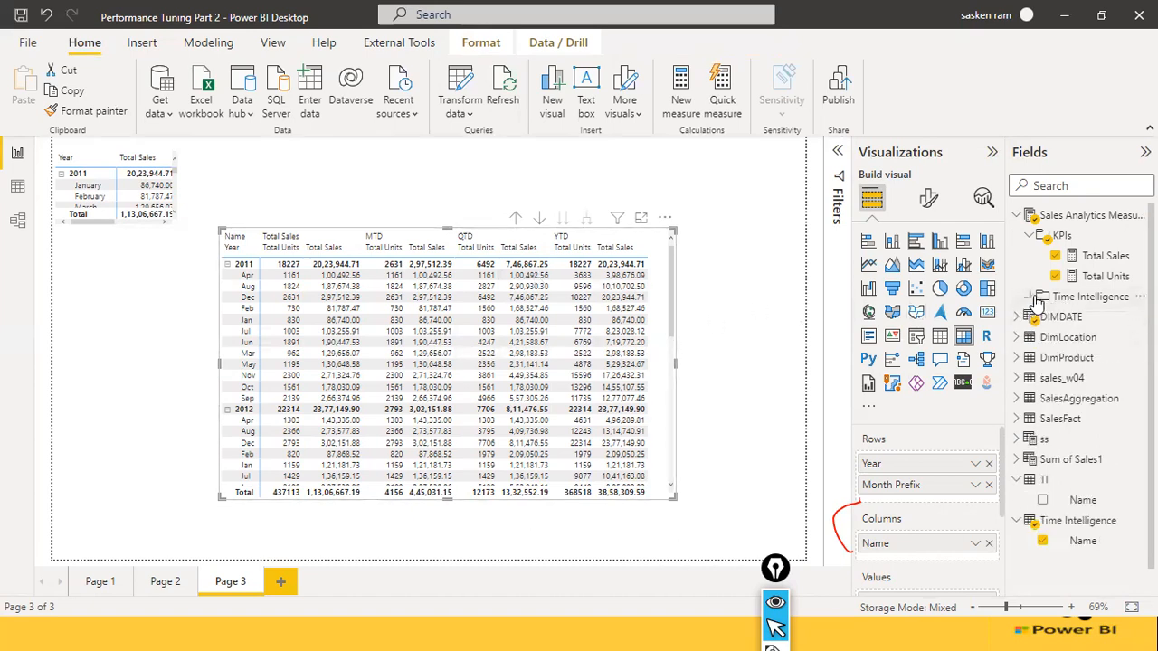
left_click(1024, 220)
left_click(1023, 222)
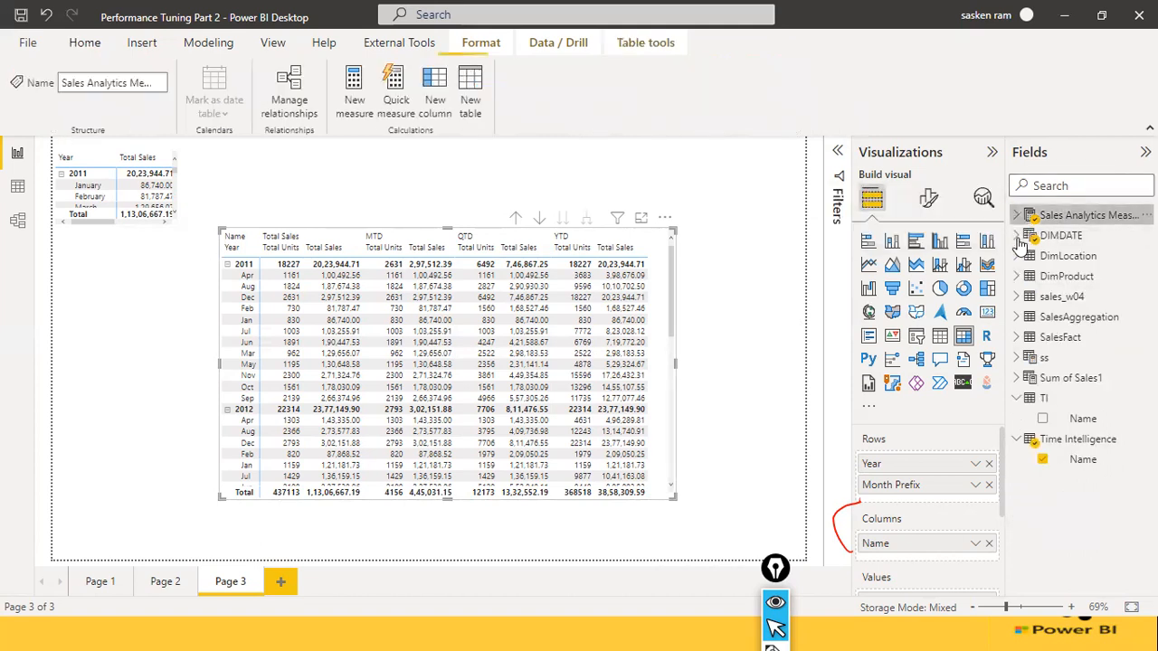
left_click(1016, 217)
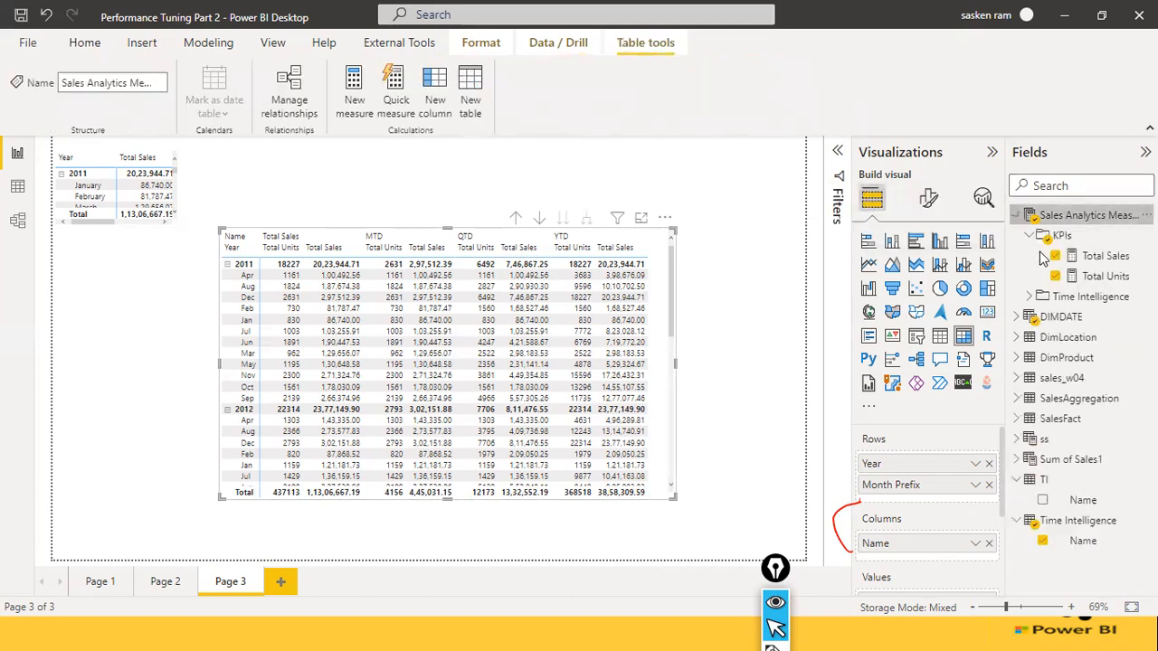
left_click(1029, 297)
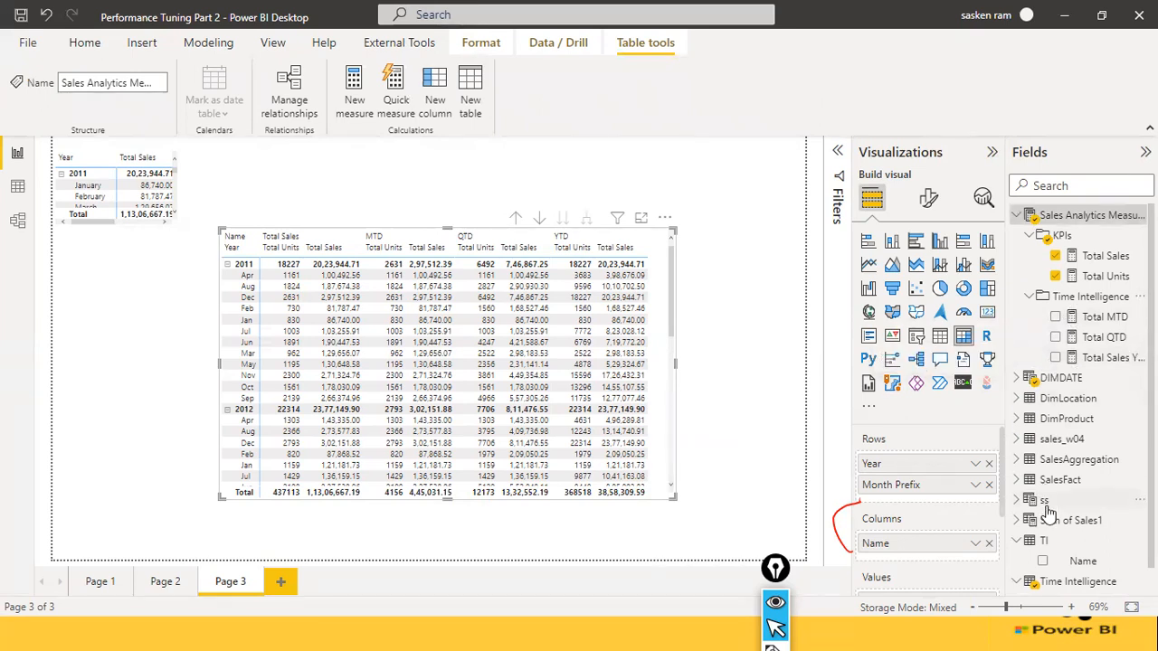
scroll(1064, 523, "down", 1)
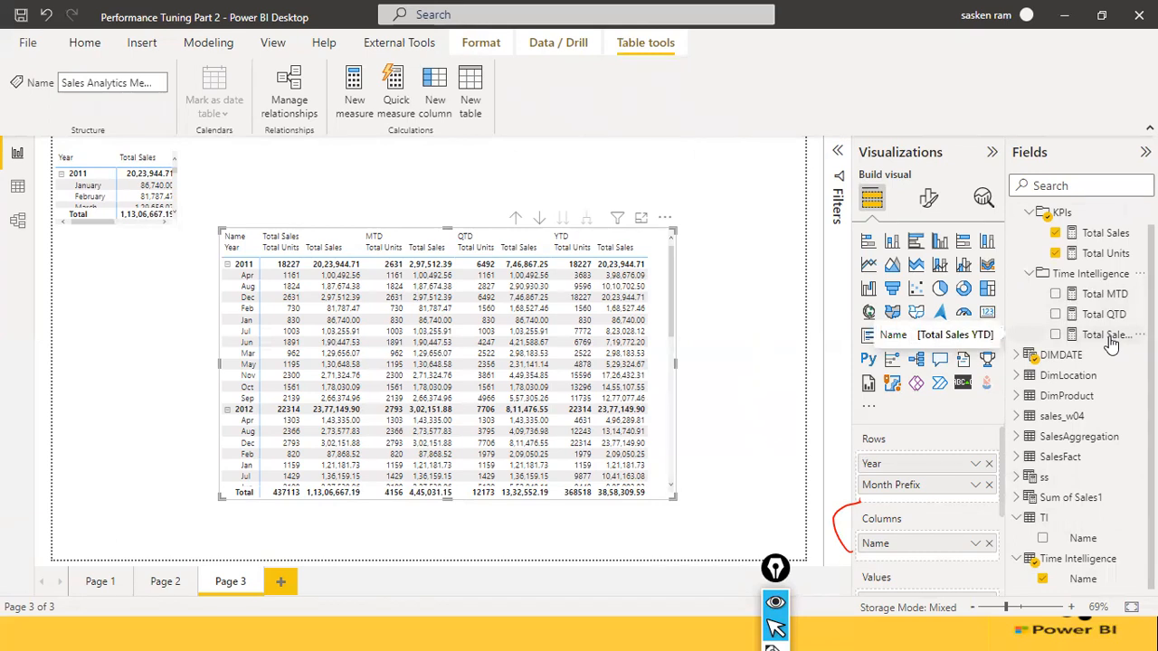
Step: Deselect the matrix and save the Performance Tuning Part 2 report
left_click(727, 308)
left_click(28, 45)
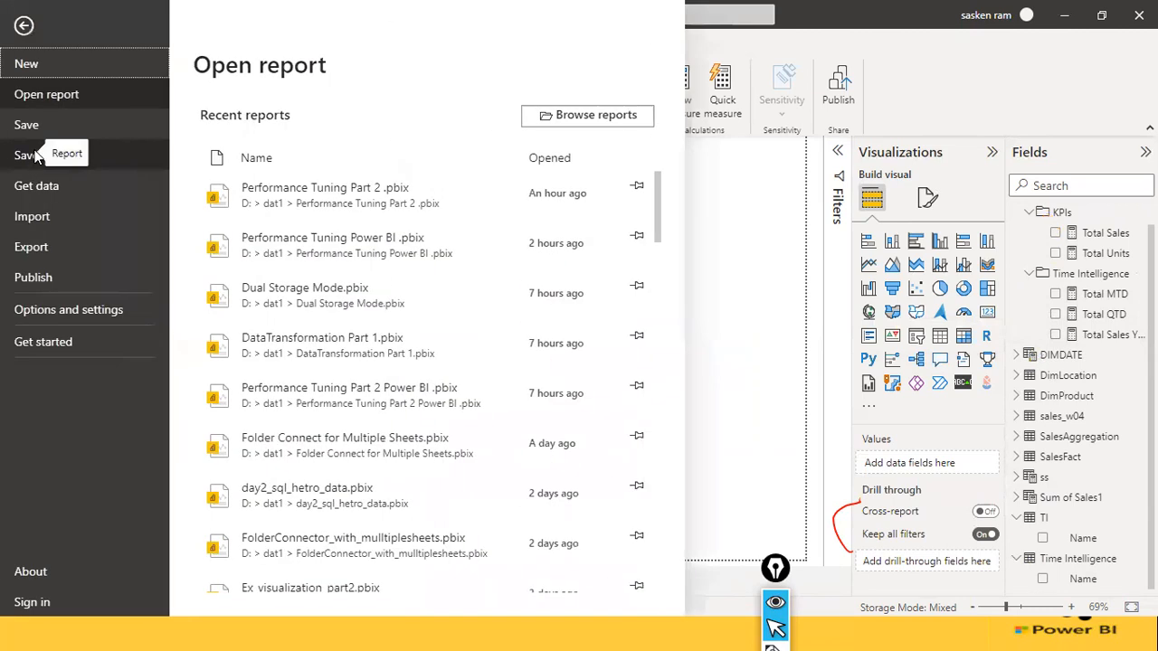
left_click(40, 124)
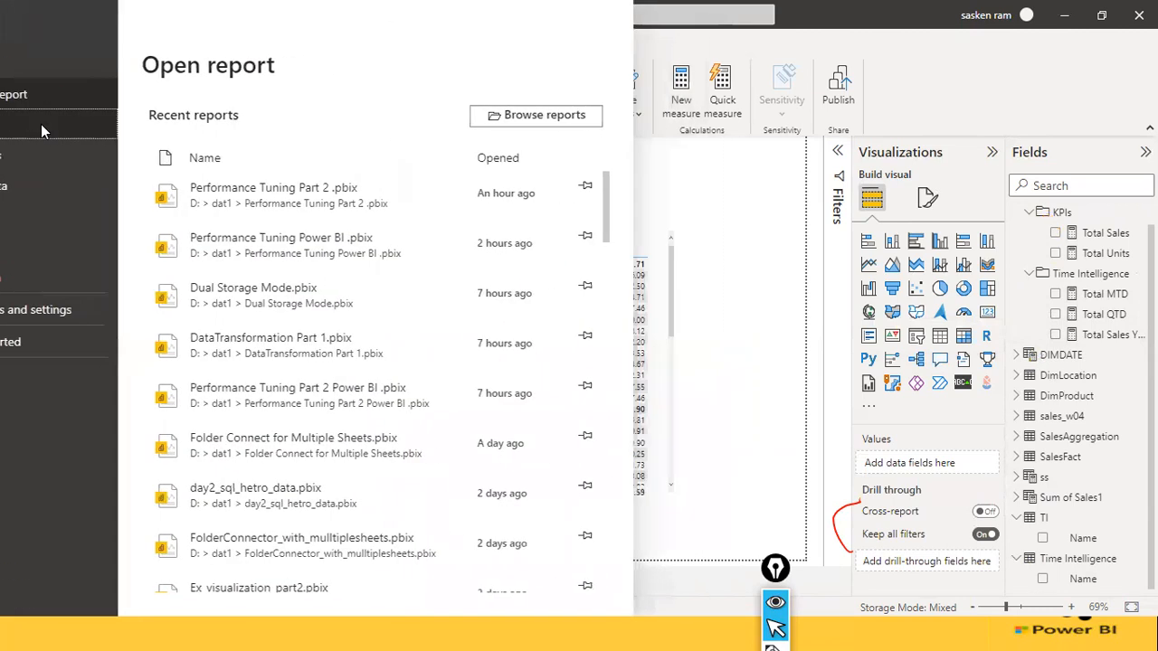